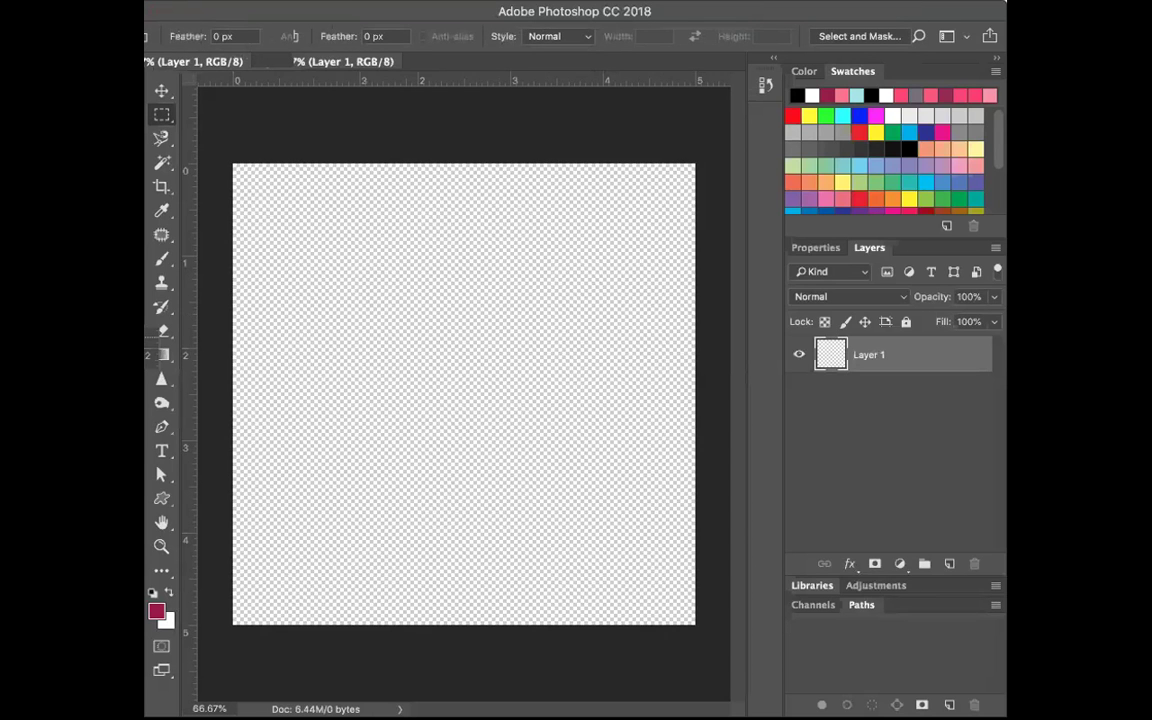
Step: Widen the canvas to 10 inches and place a vertical guide at the 5-inch mark
{"action": "left_click", "coordinate": [352, 2]}
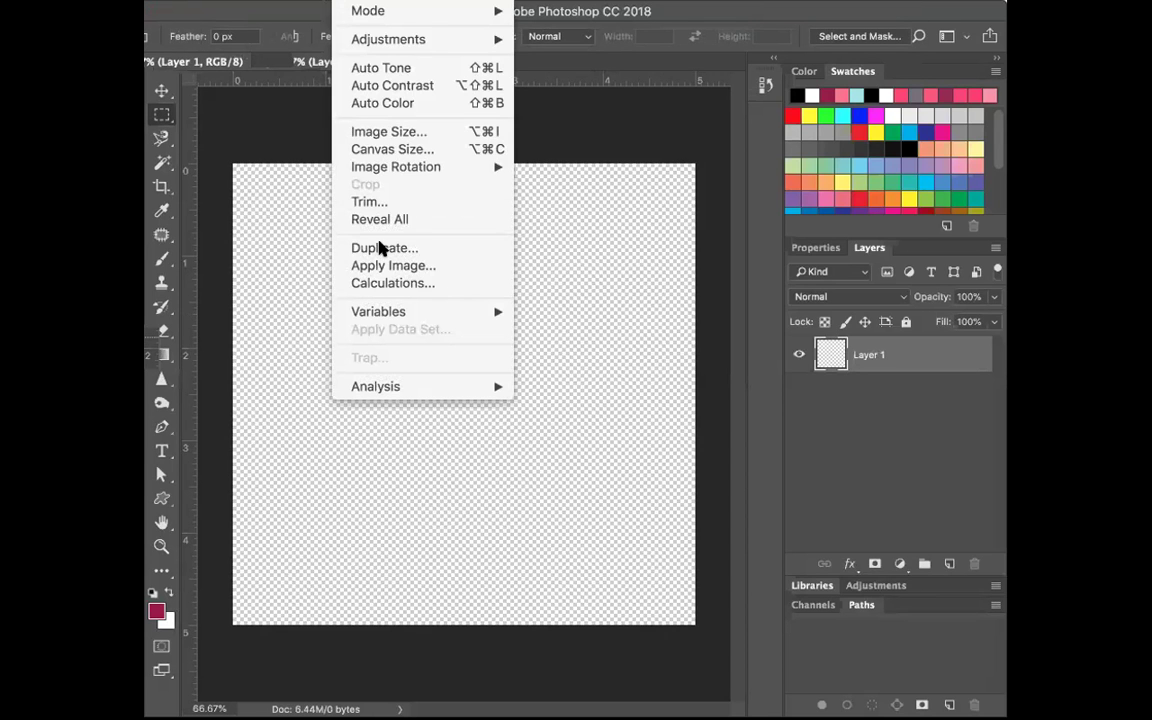
{"action": "left_click", "coordinate": [398, 150]}
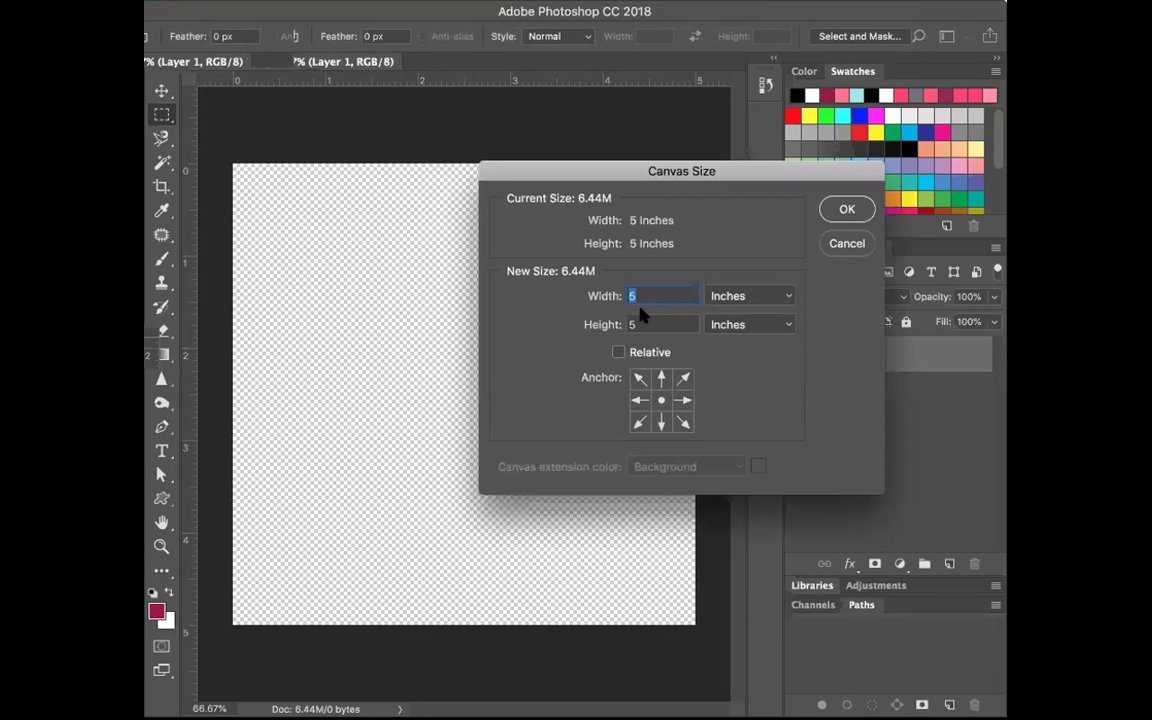
{"action": "type", "text": "10"}
{"action": "left_click", "coordinate": [848, 207]}
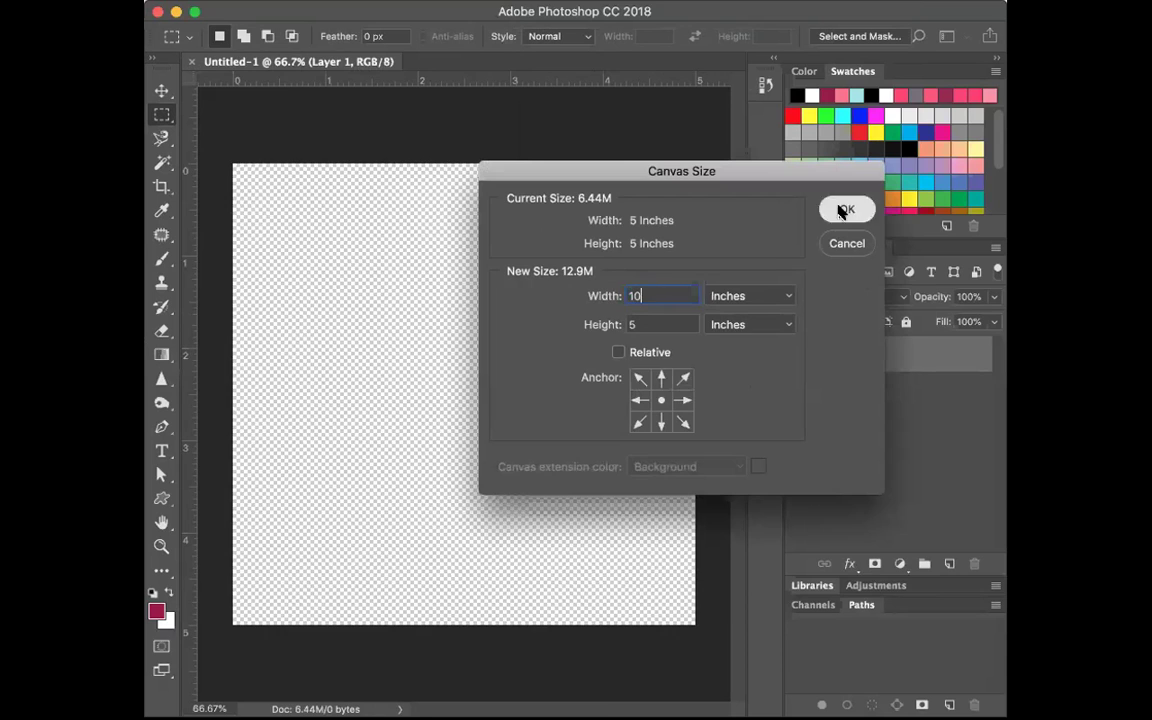
{"action": "key", "text": "super+minus"}
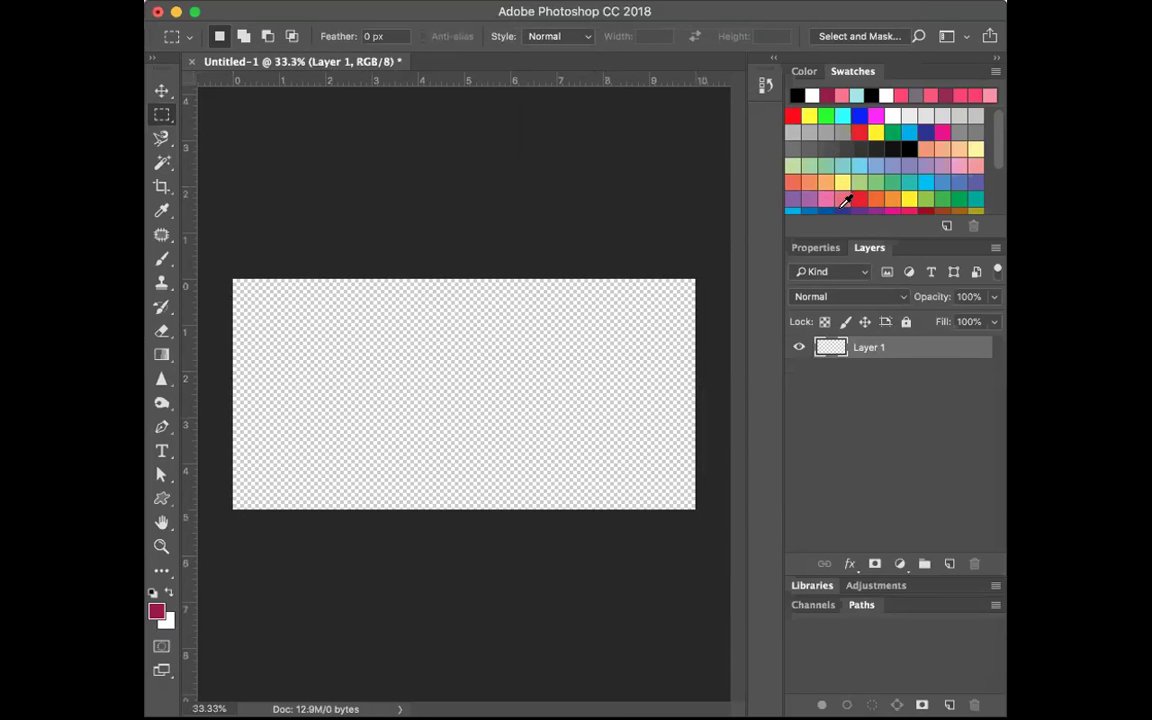
{"action": "left_click_drag", "start_coordinate": [193, 213], "coordinate": [466, 204]}
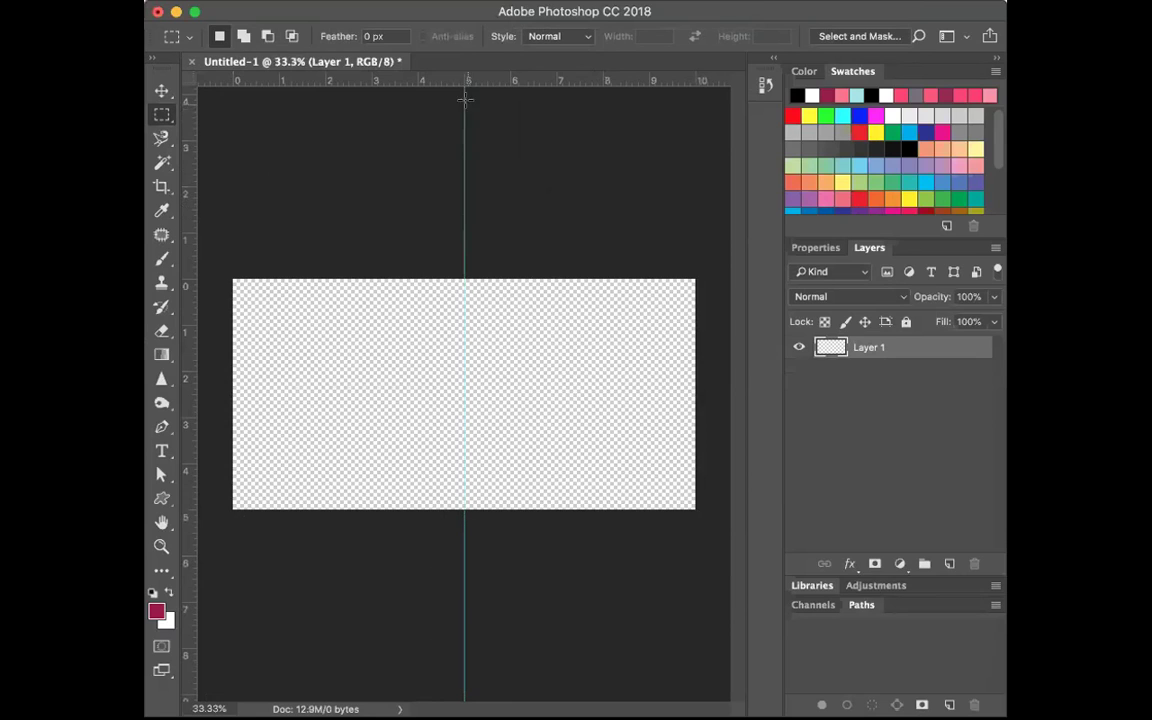
Step: Fill Layer 1 with white
{"action": "left_click", "coordinate": [161, 90]}
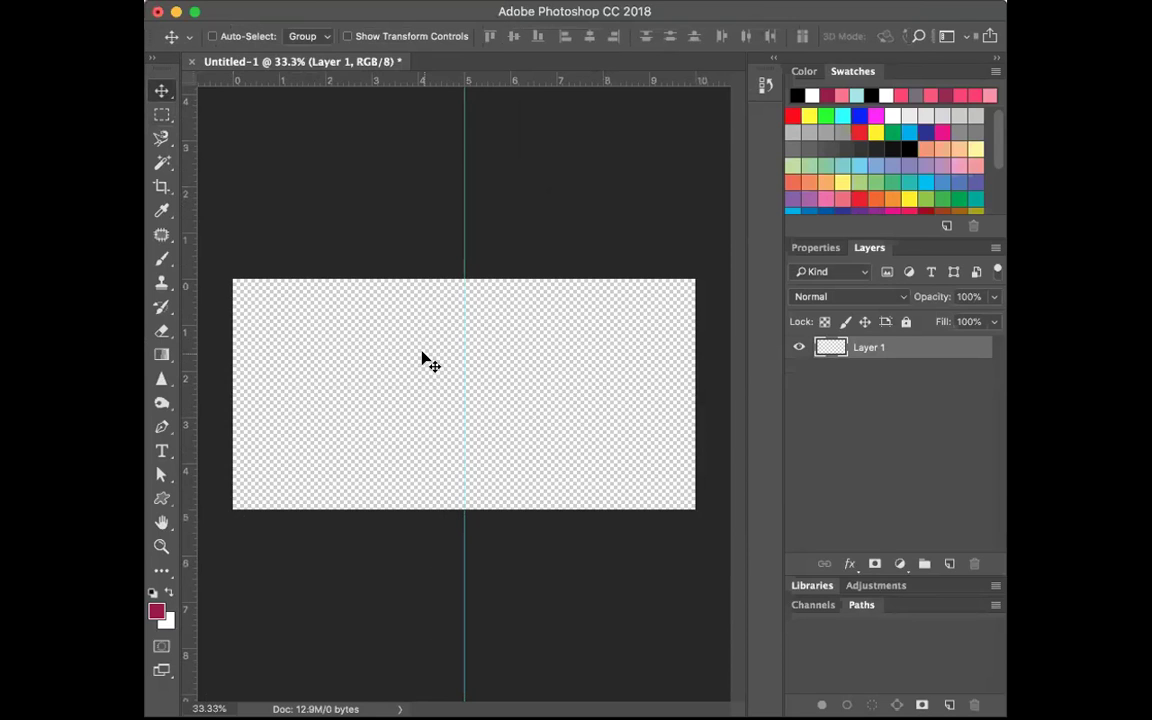
{"action": "left_click", "coordinate": [320, 0]}
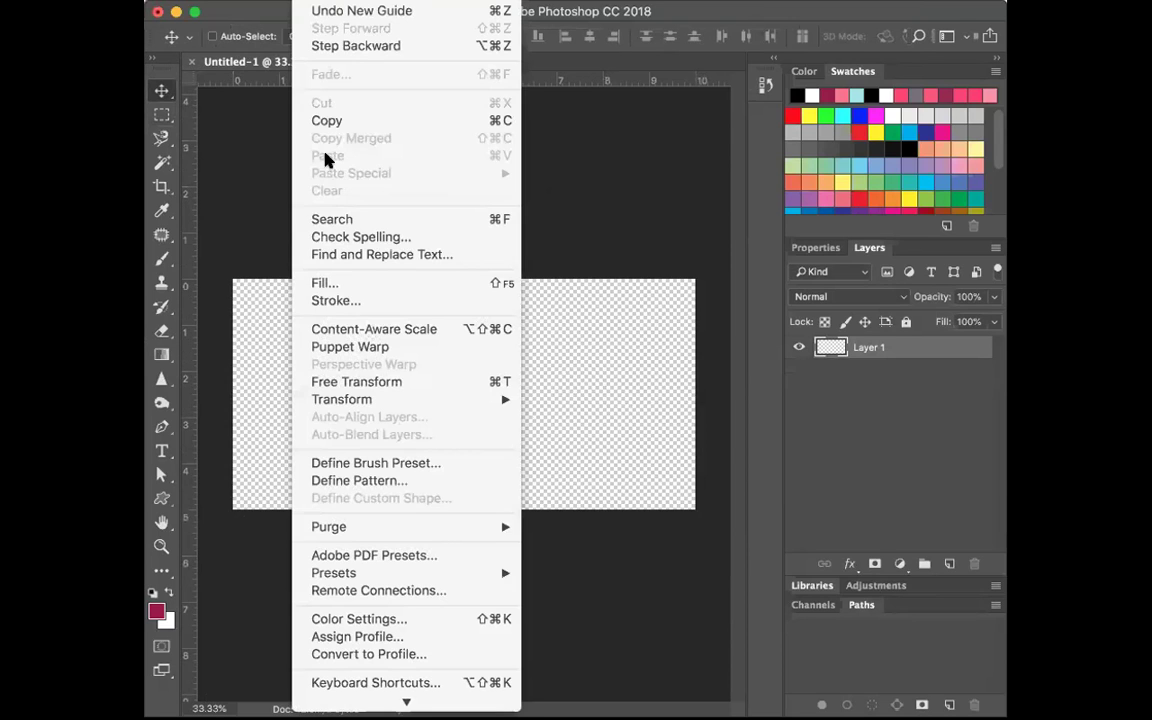
{"action": "left_click", "coordinate": [329, 283]}
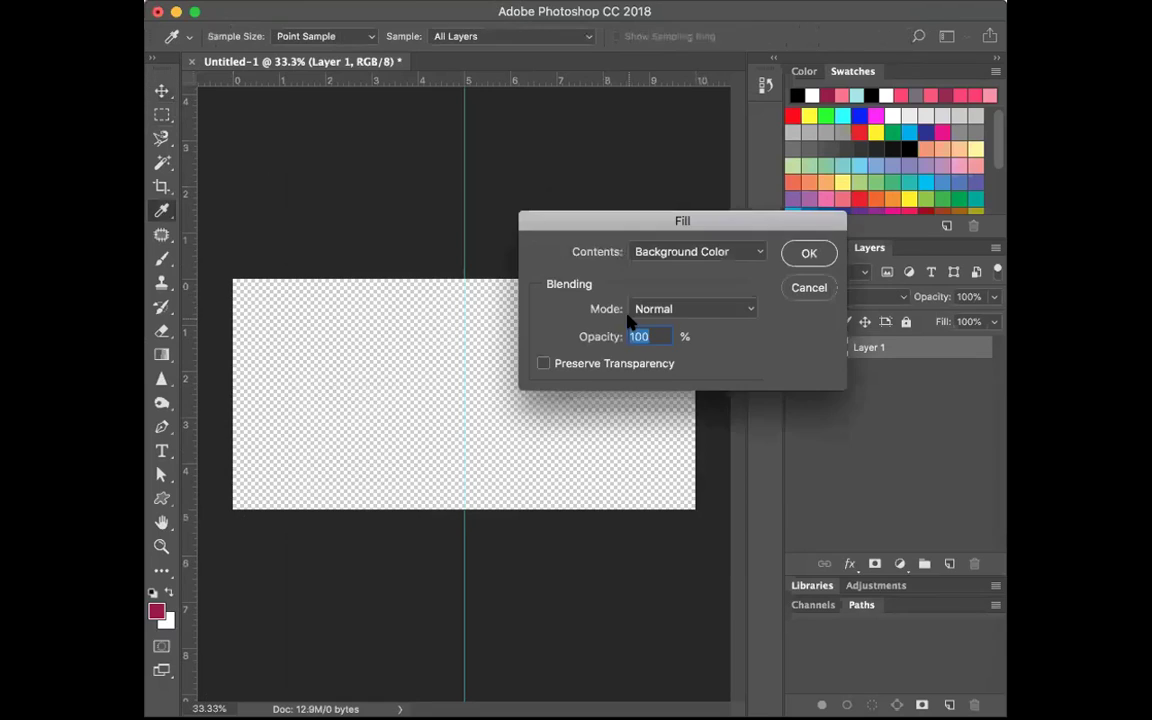
{"action": "left_click", "coordinate": [722, 262]}
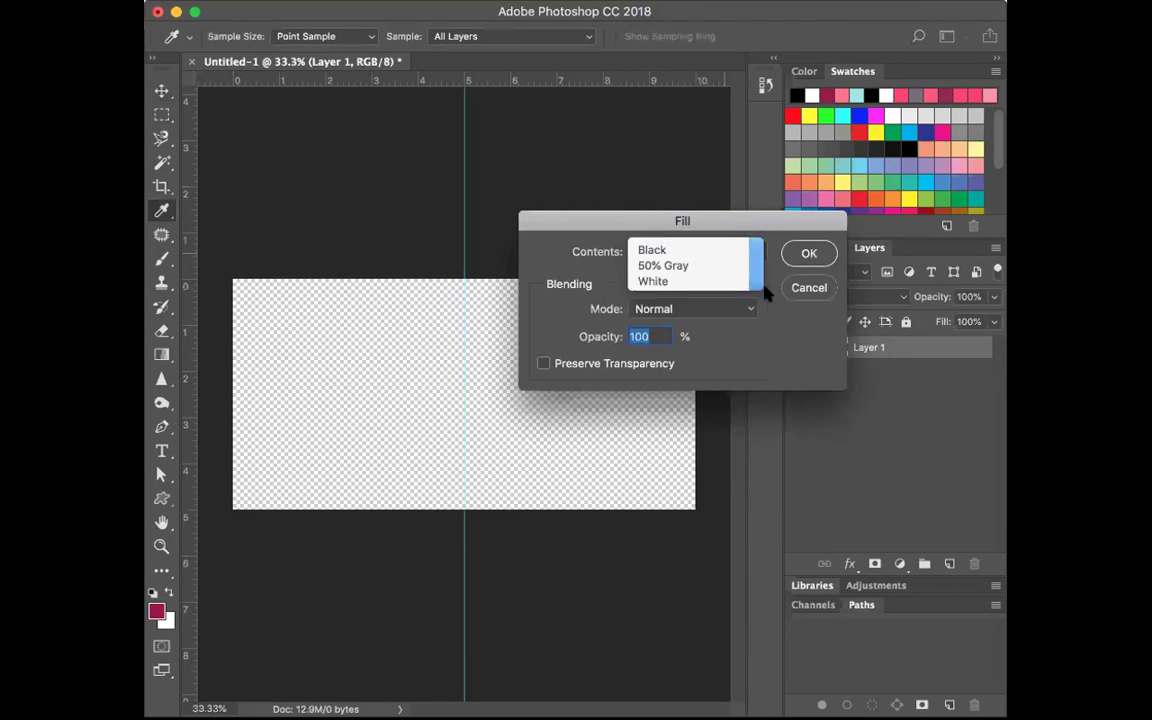
{"action": "left_click", "coordinate": [755, 281]}
{"action": "left_click", "coordinate": [809, 253]}
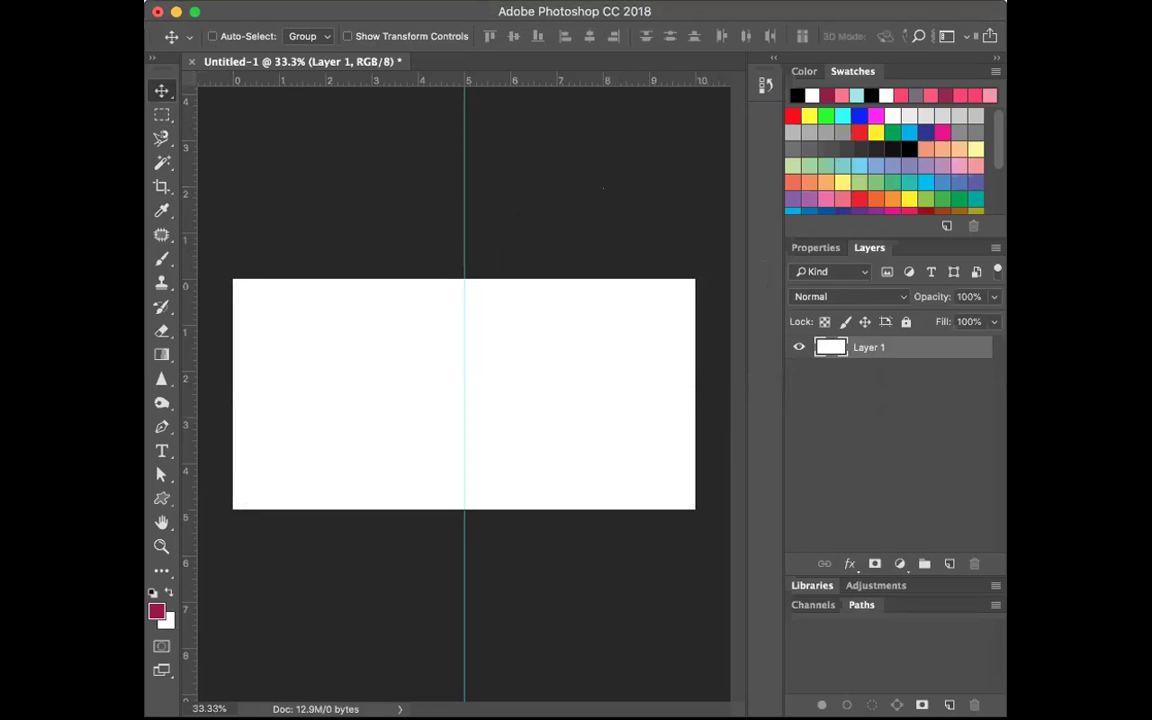
Step: Examine the Color and Swatches panels and their options, ending on Swatches
{"action": "double_click", "coordinate": [870, 10]}
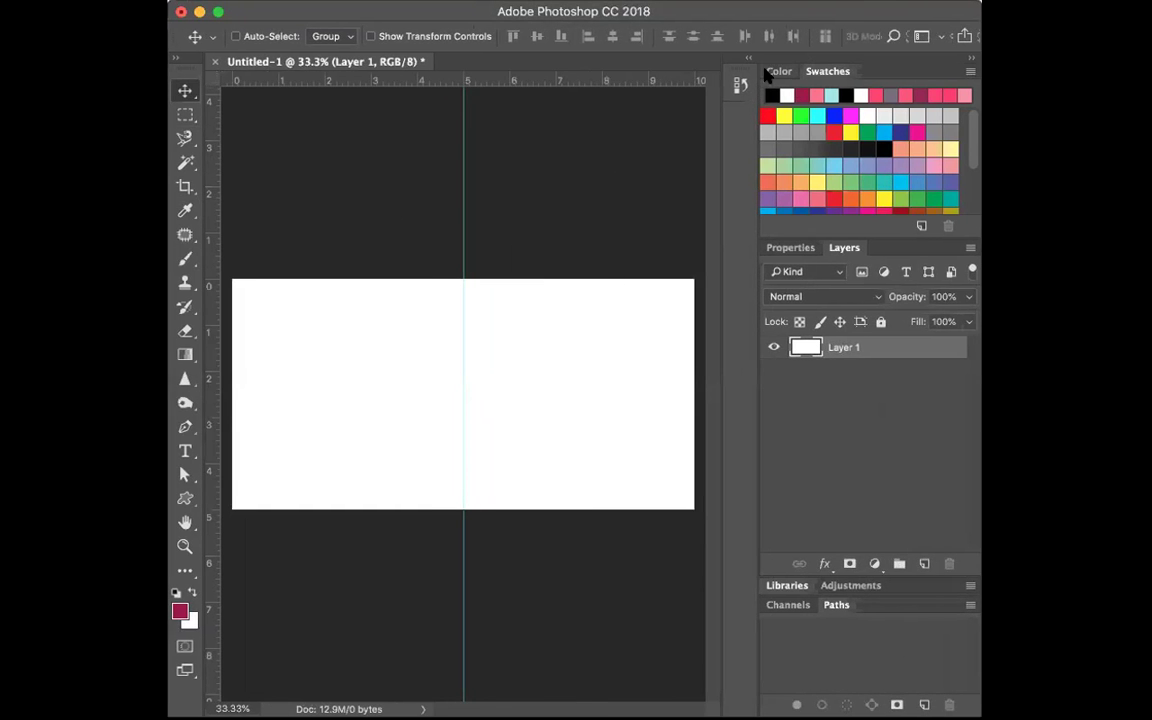
{"action": "left_click", "coordinate": [722, 0]}
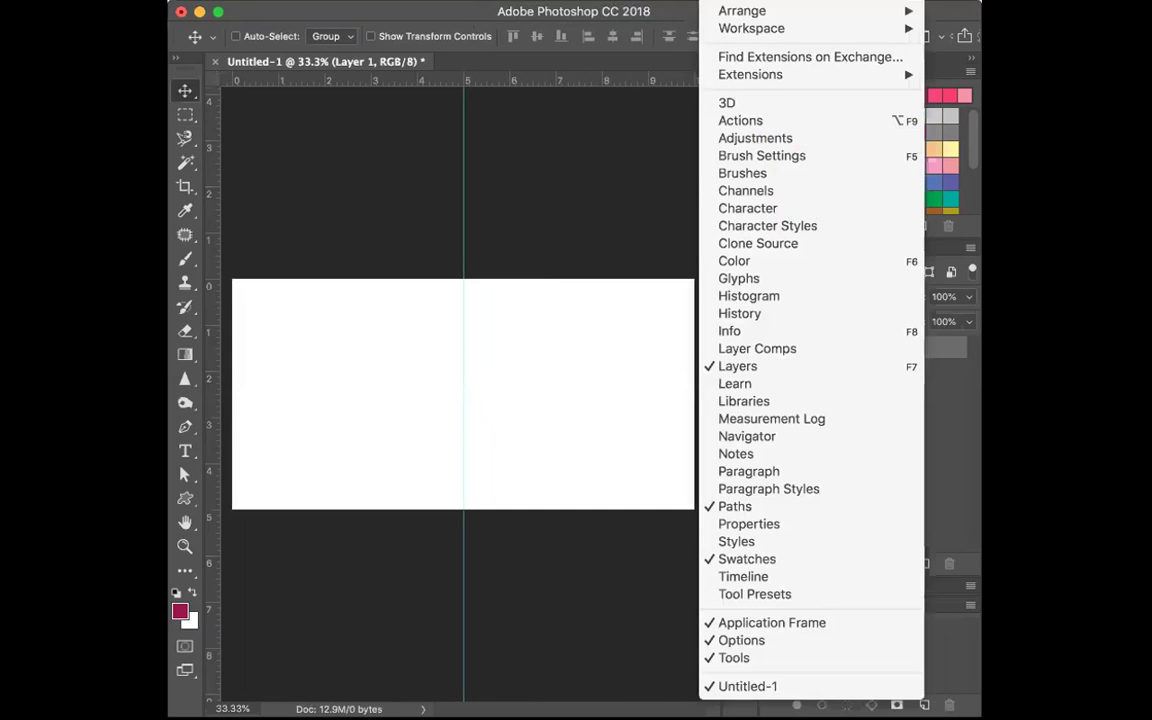
{"action": "left_click", "coordinate": [737, 261]}
{"action": "left_click", "coordinate": [830, 71]}
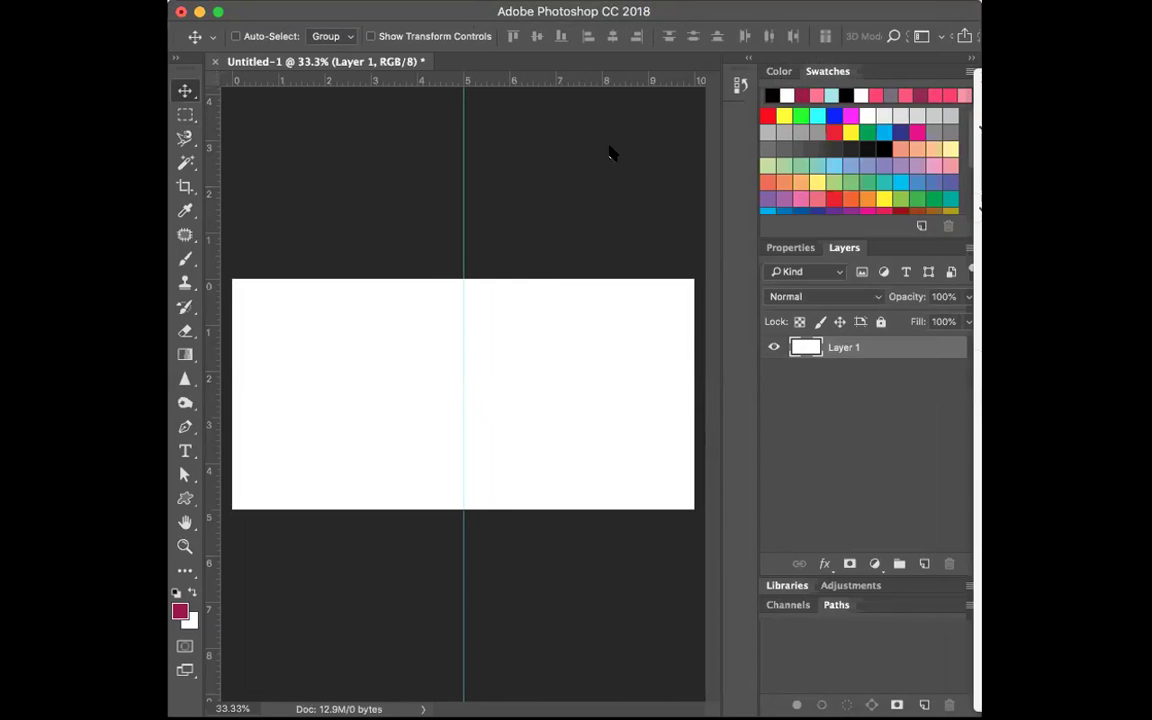
{"action": "left_click", "coordinate": [715, 2]}
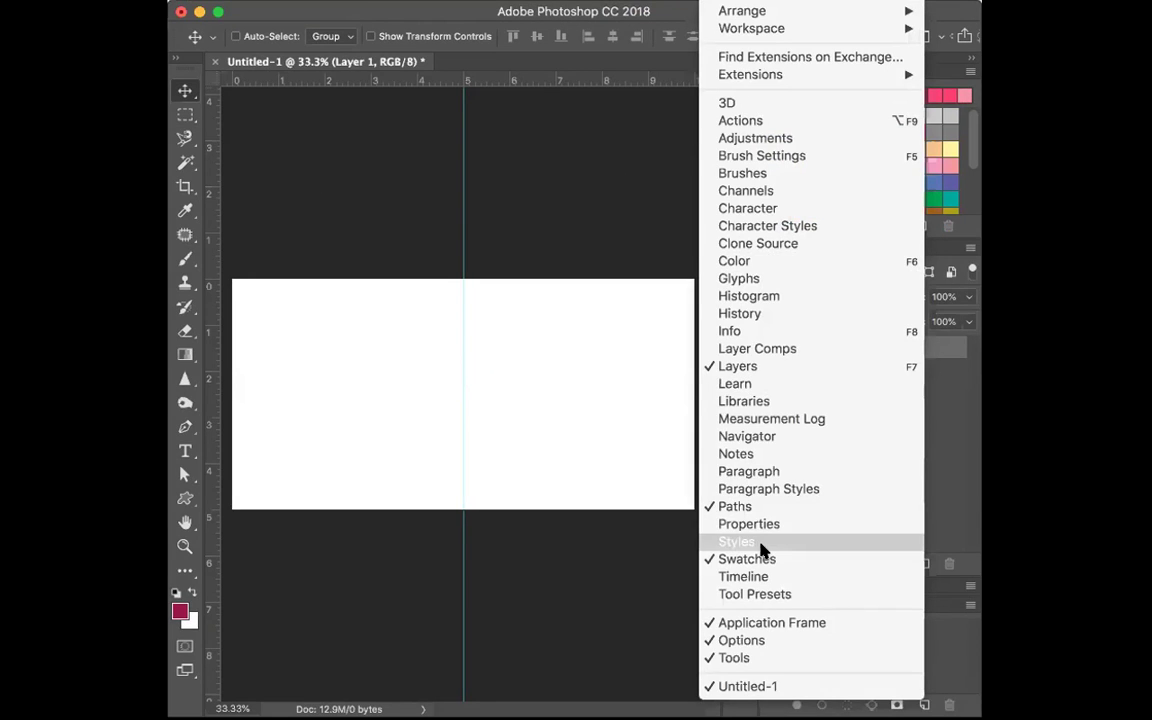
{"action": "left_click", "coordinate": [793, 263]}
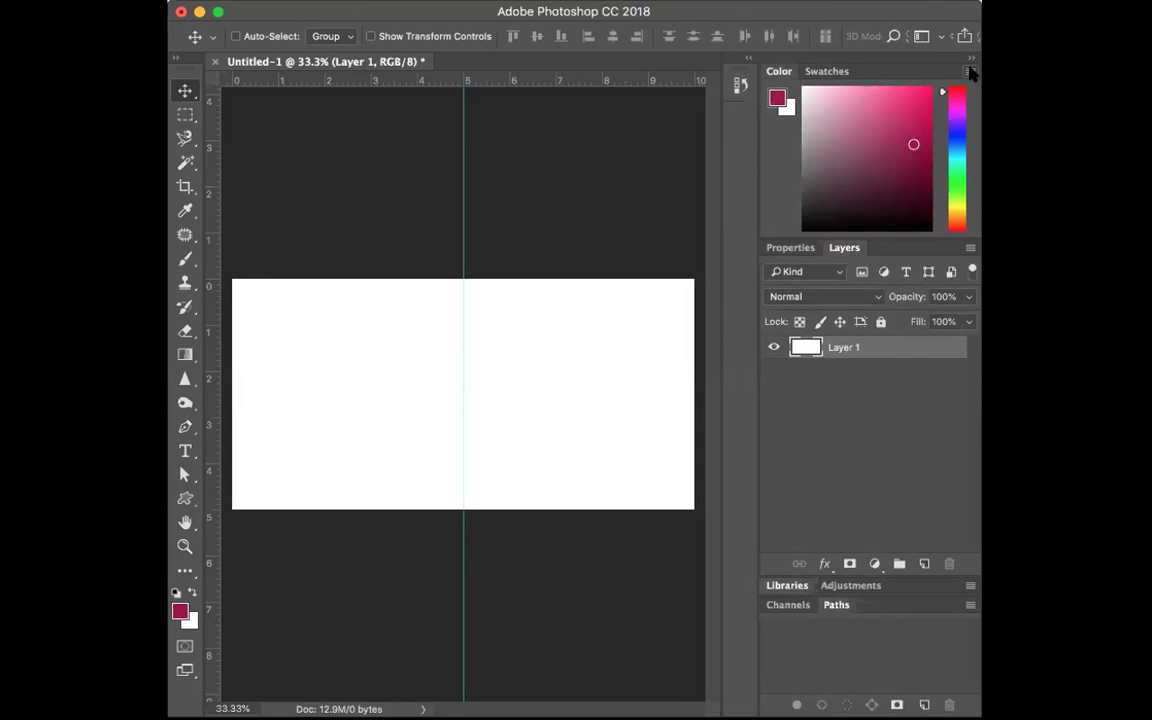
{"action": "left_click", "coordinate": [969, 72]}
{"action": "left_click", "coordinate": [971, 72]}
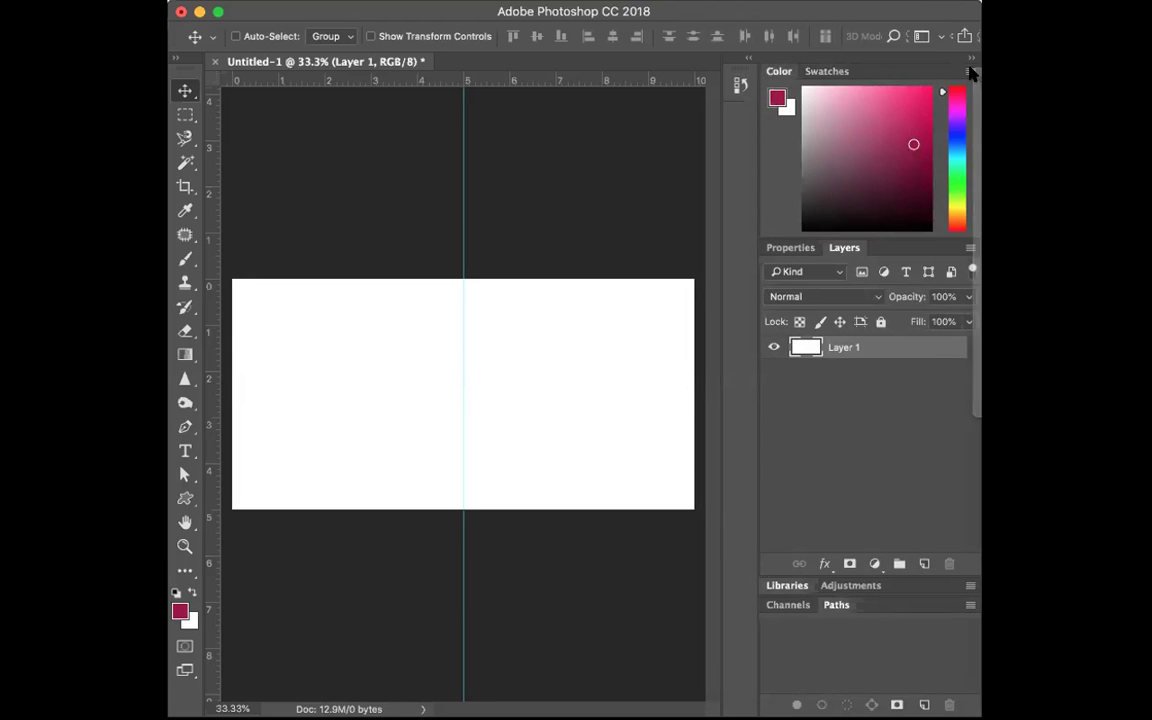
{"action": "left_click", "coordinate": [826, 71]}
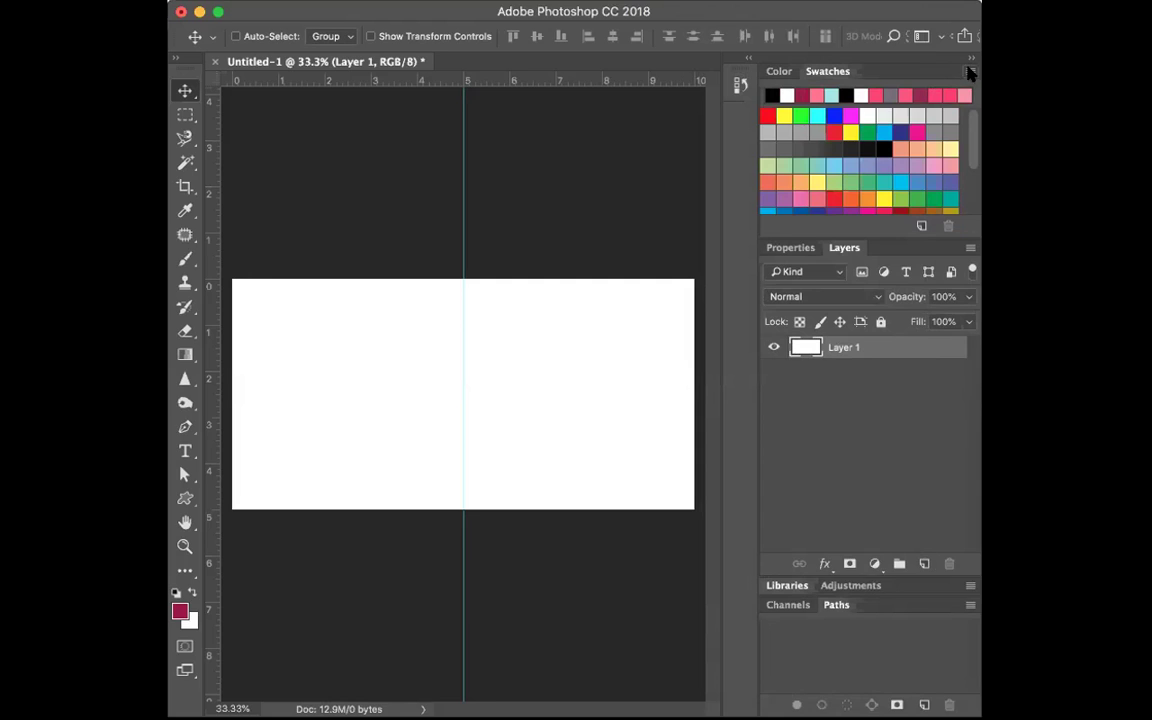
{"action": "left_click", "coordinate": [970, 72]}
Step: Show the Libraries panel and examine its Colors group and search scope options
{"action": "left_click", "coordinate": [718, 0]}
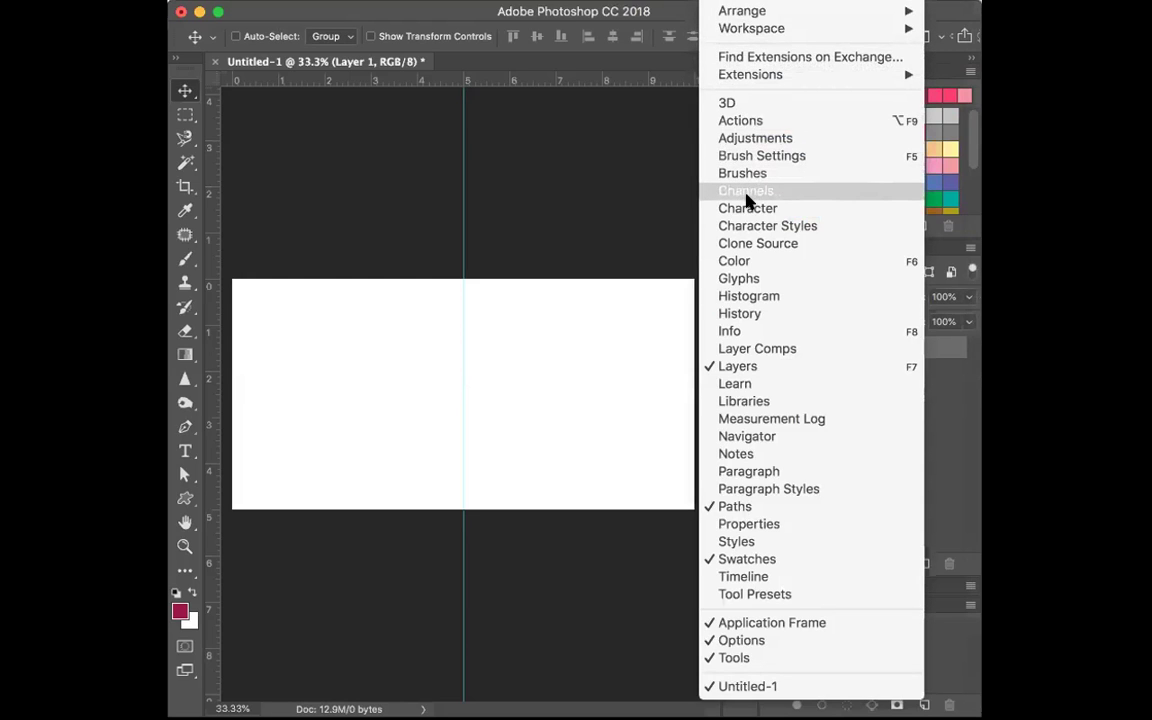
{"action": "left_click", "coordinate": [742, 404]}
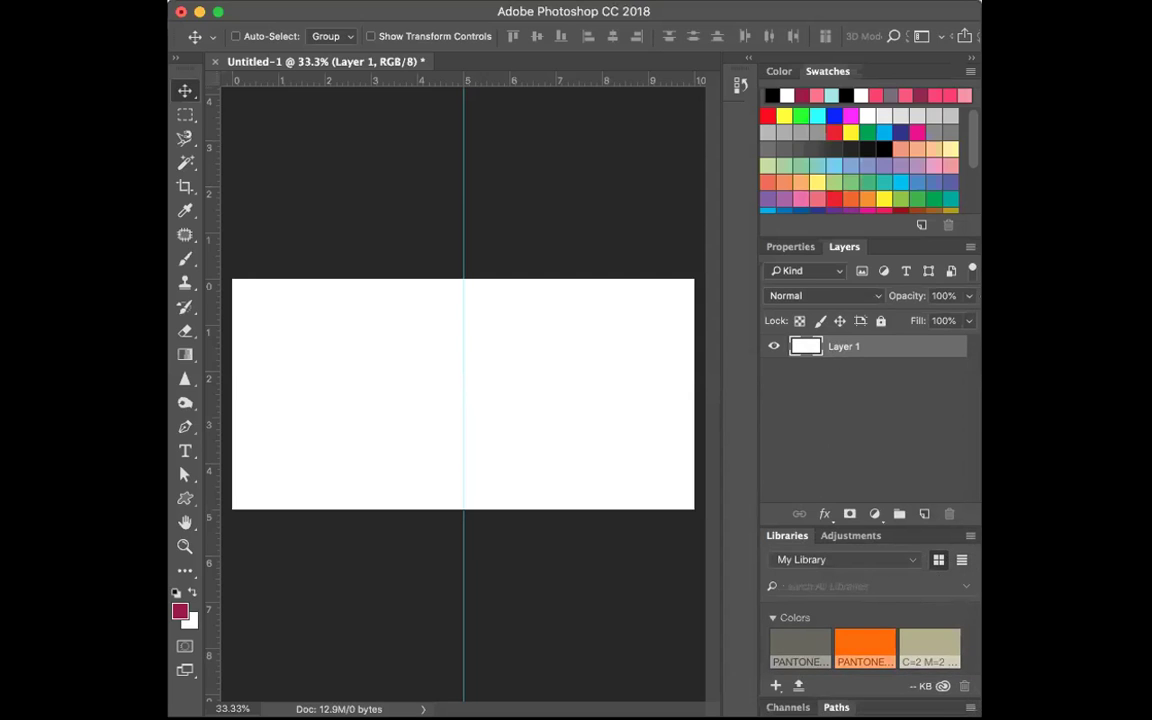
{"action": "left_click", "coordinate": [969, 537]}
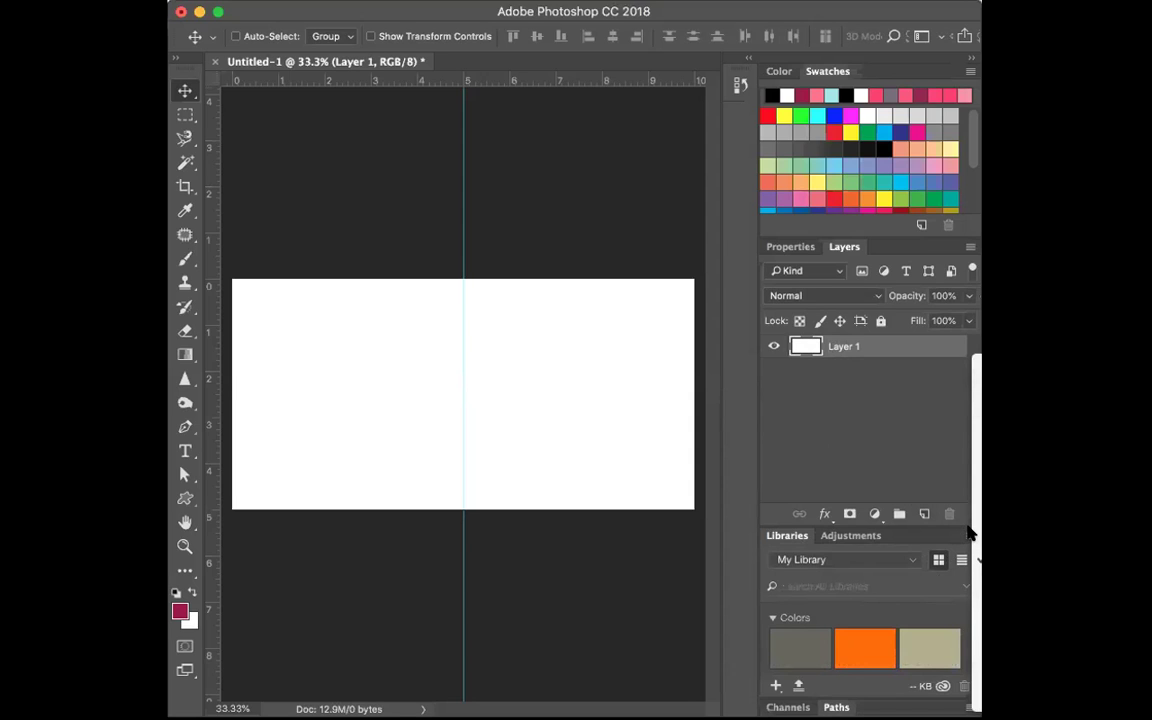
{"action": "left_click", "coordinate": [785, 620]}
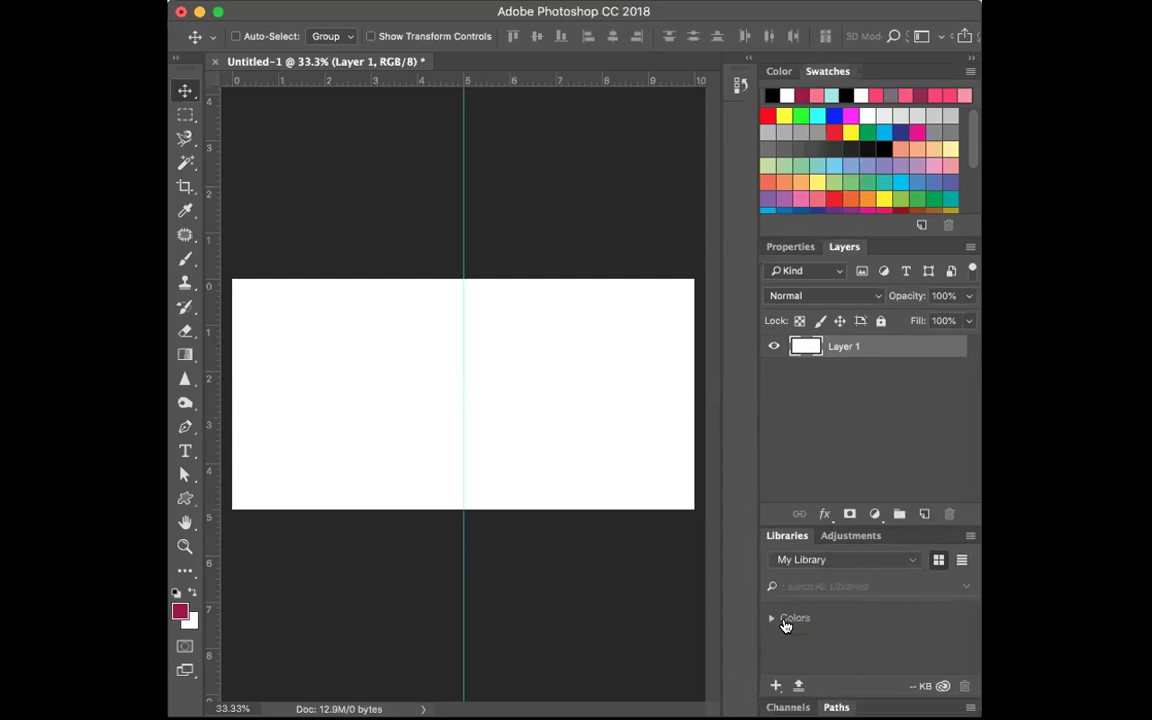
{"action": "left_click", "coordinate": [785, 620]}
{"action": "left_click", "coordinate": [965, 587]}
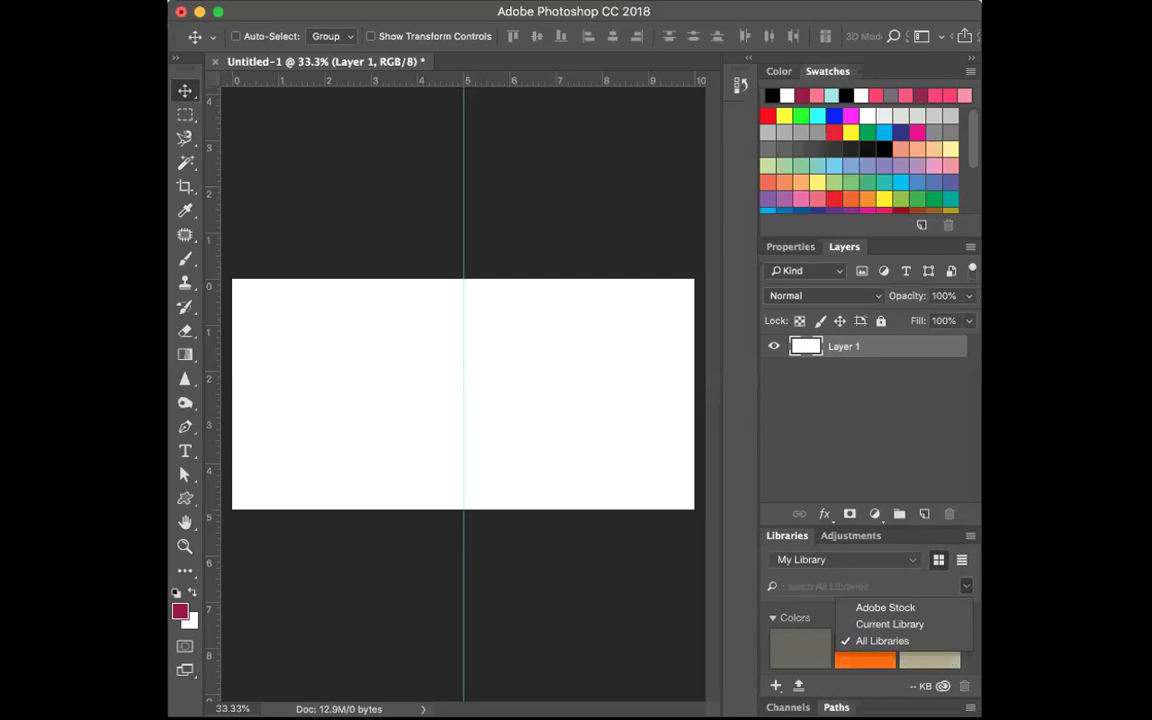
Step: Show the Brushes panel and float it below the white canvas
{"action": "left_click", "coordinate": [730, 0]}
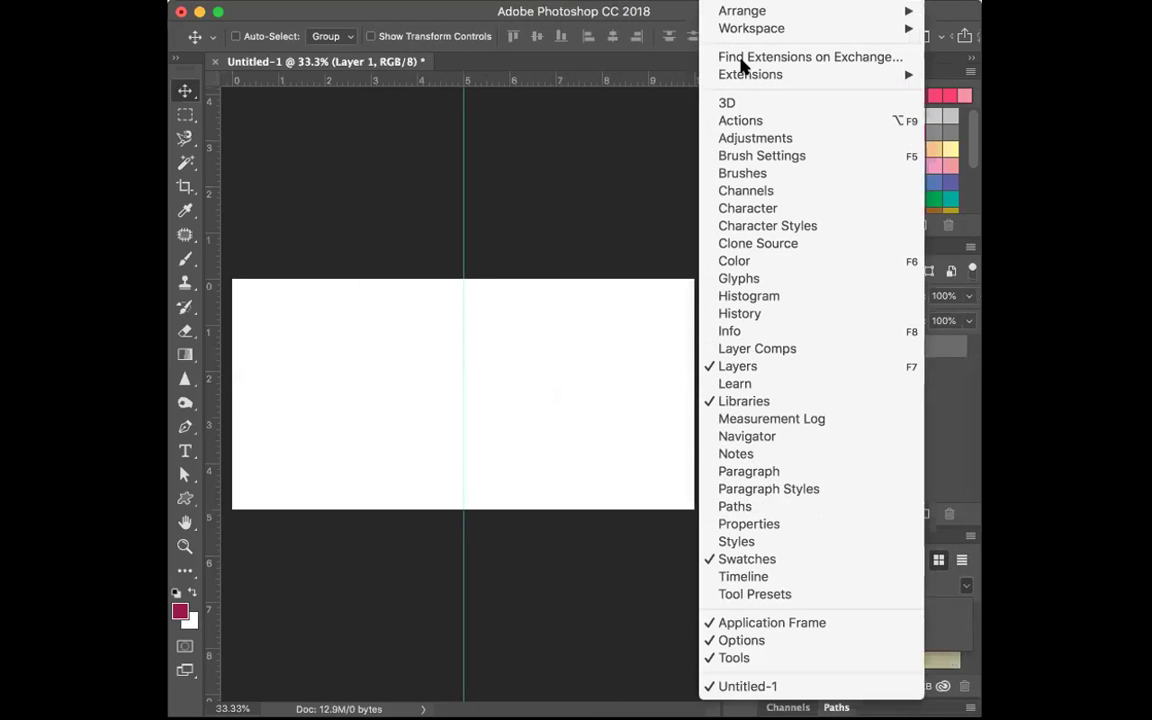
{"action": "left_click", "coordinate": [742, 180]}
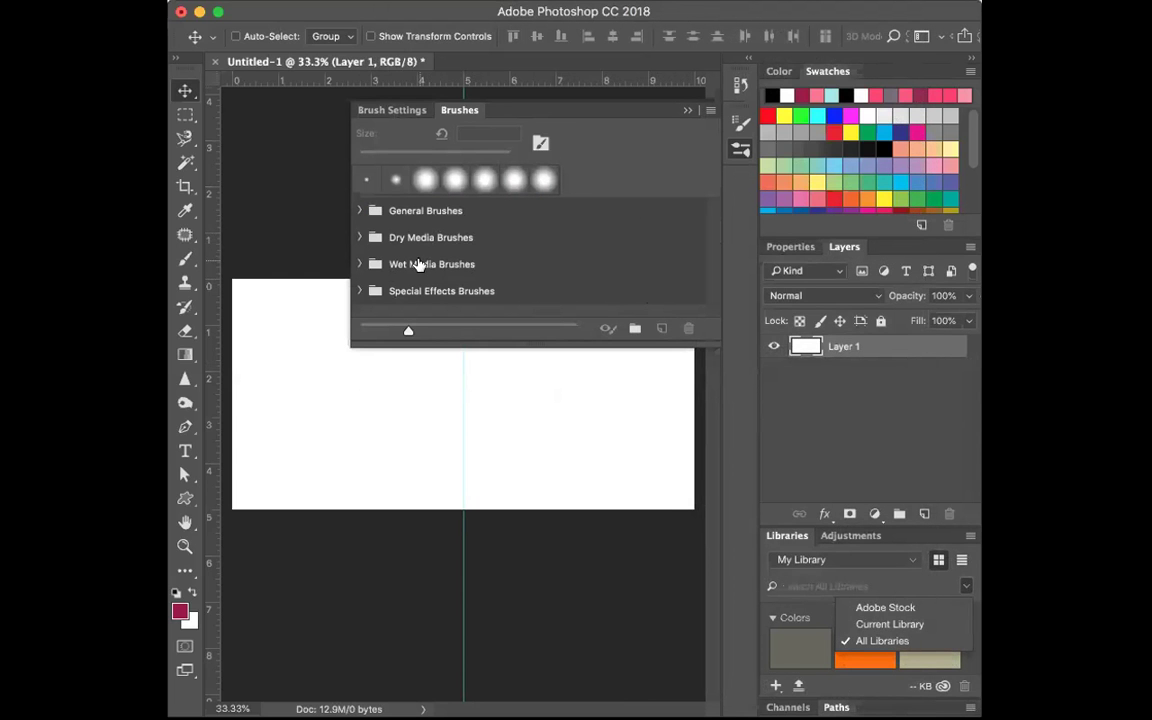
{"action": "key", "text": "super+Tab"}
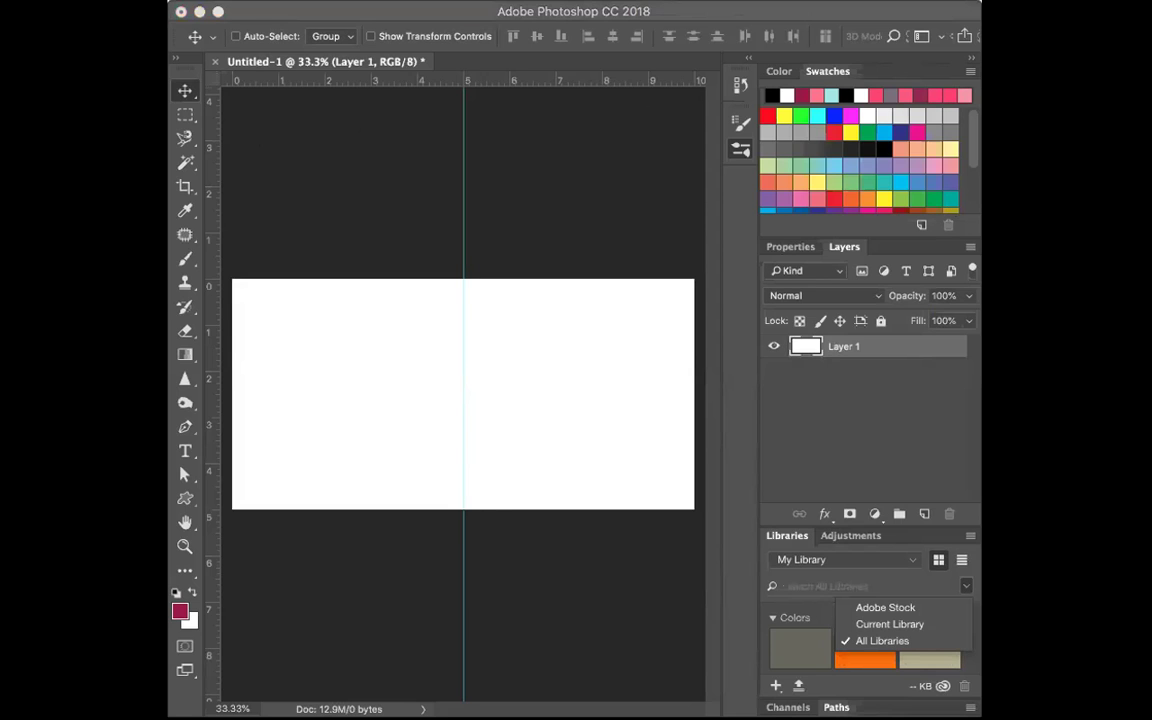
{"action": "key", "text": "F5"}
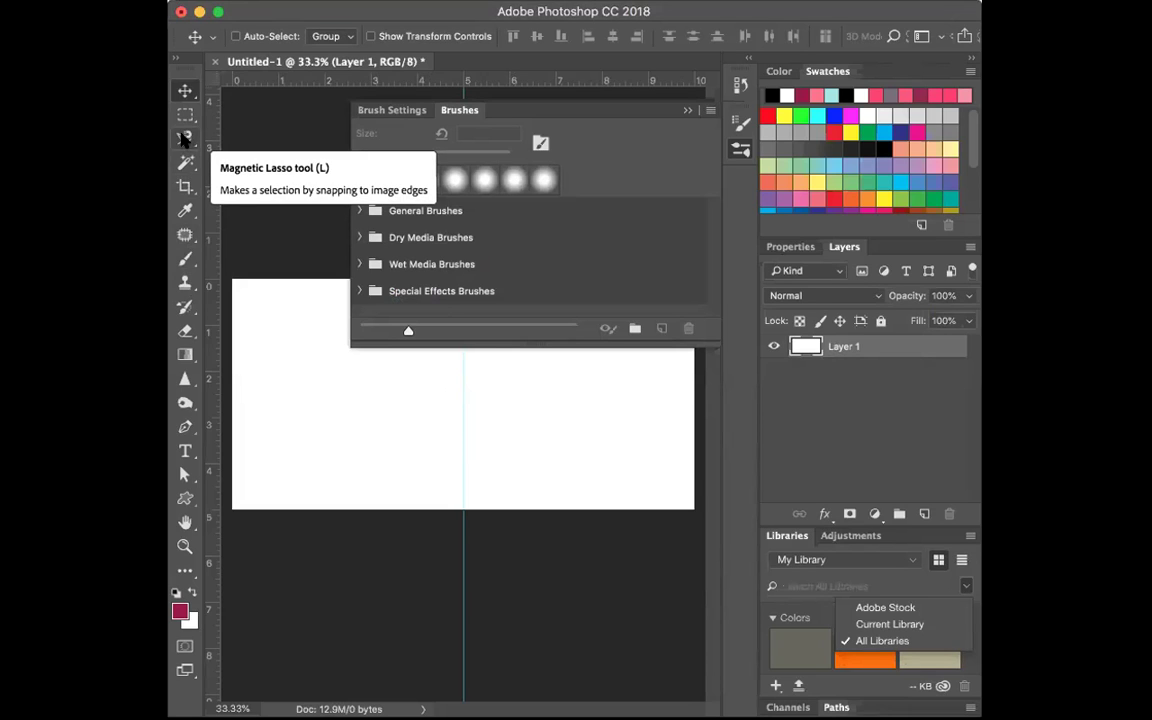
{"action": "key", "text": "super+Tab"}
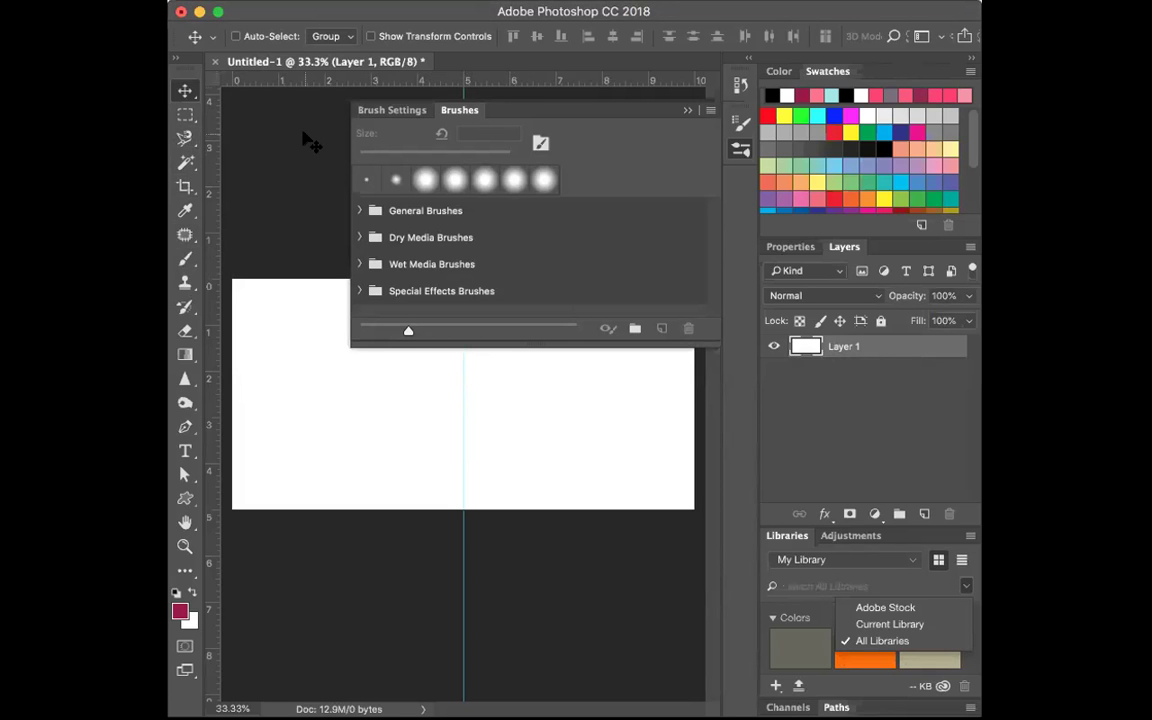
{"action": "mouse_move", "coordinate": [520, 109]}
{"action": "left_mouse_down"}
{"action": "mouse_move", "coordinate": [622, 391]}
{"action": "mouse_move", "coordinate": [522, 540]}
{"action": "left_mouse_up"}
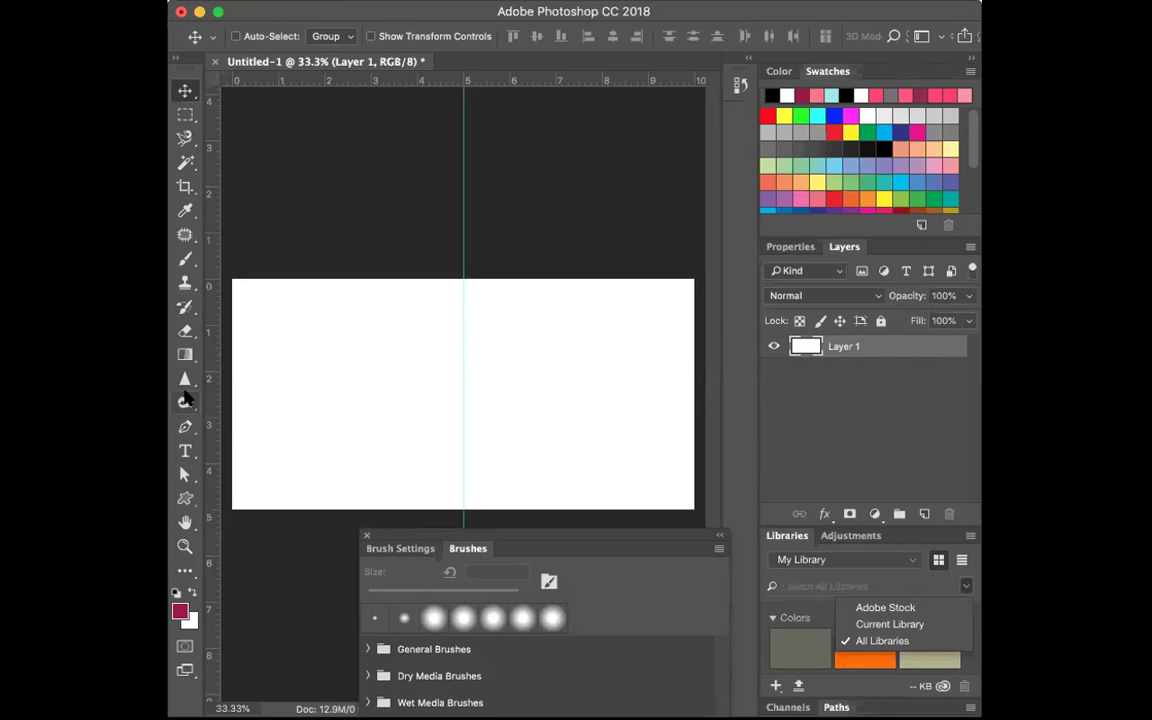
Step: Add the text HAPPY BIRTHDAY on two lines in the right half of the canvas
{"action": "left_click", "coordinate": [185, 449]}
{"action": "left_click", "coordinate": [506, 398]}
{"action": "type", "text": "HAPPY"}
{"action": "key", "text": "Return"}
{"action": "type", "text": "B"}
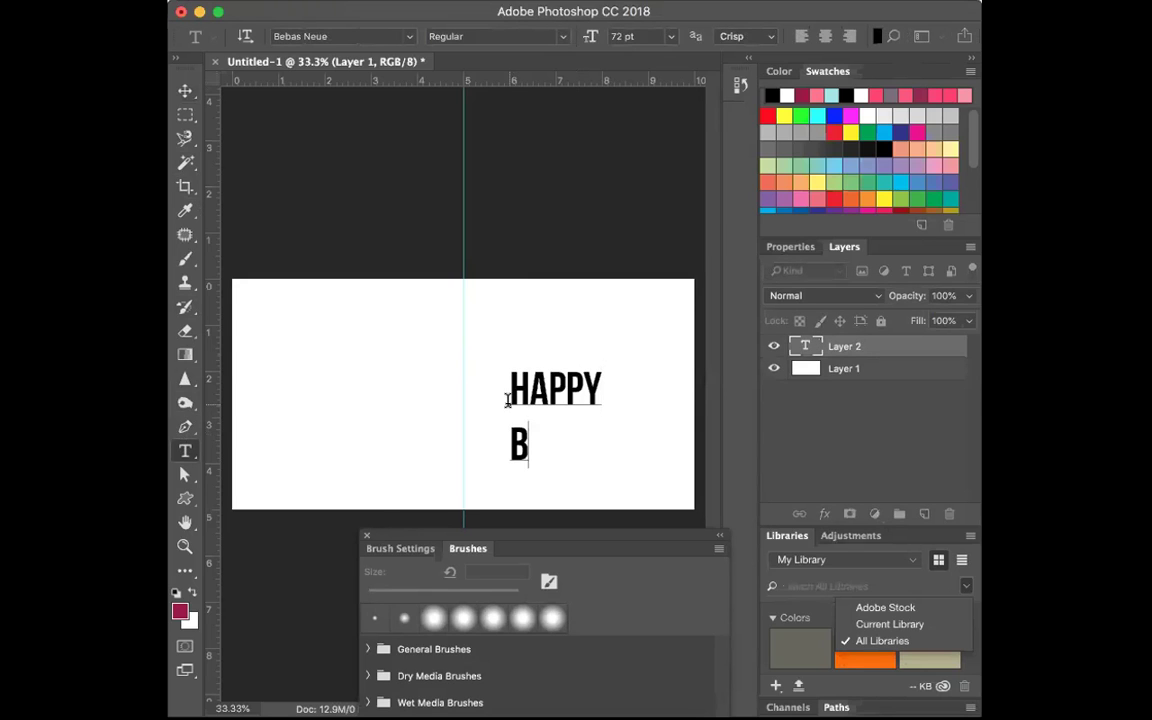
{"action": "type", "text": "IRTHDAY"}
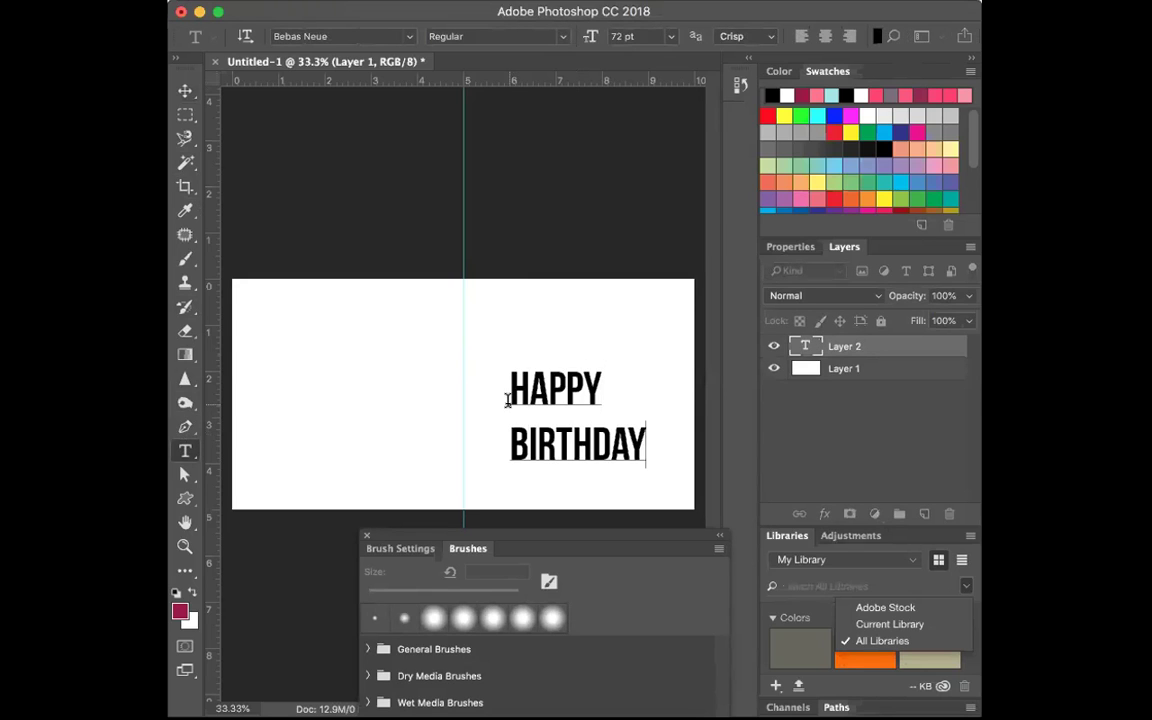
Step: Center-align both lines of the greeting and look through the available fonts
{"action": "key", "text": "super+a"}
{"action": "left_click", "coordinate": [822, 40]}
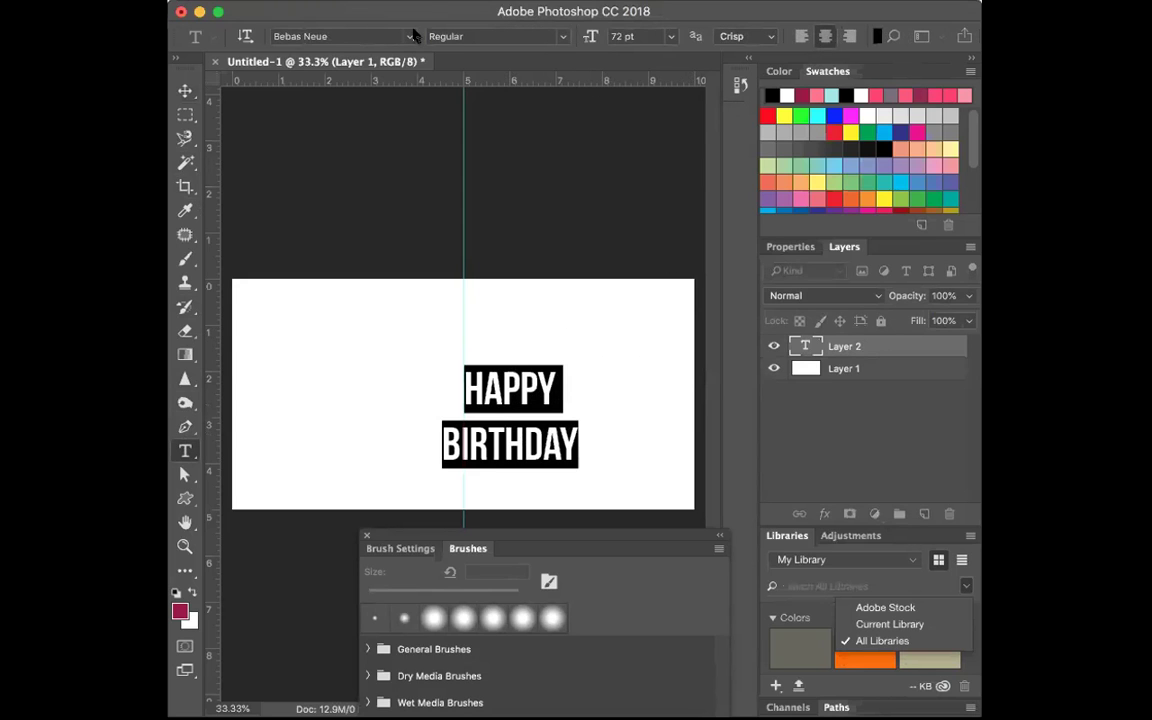
{"action": "left_click", "coordinate": [408, 37]}
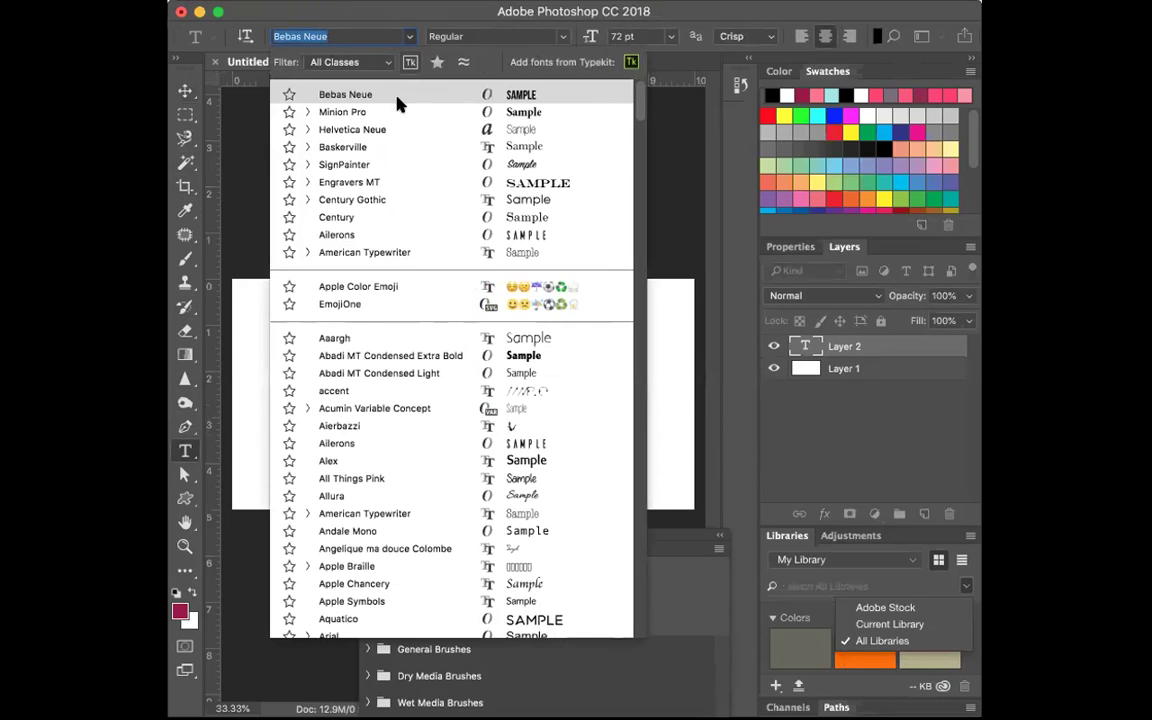
{"action": "left_click", "coordinate": [408, 37]}
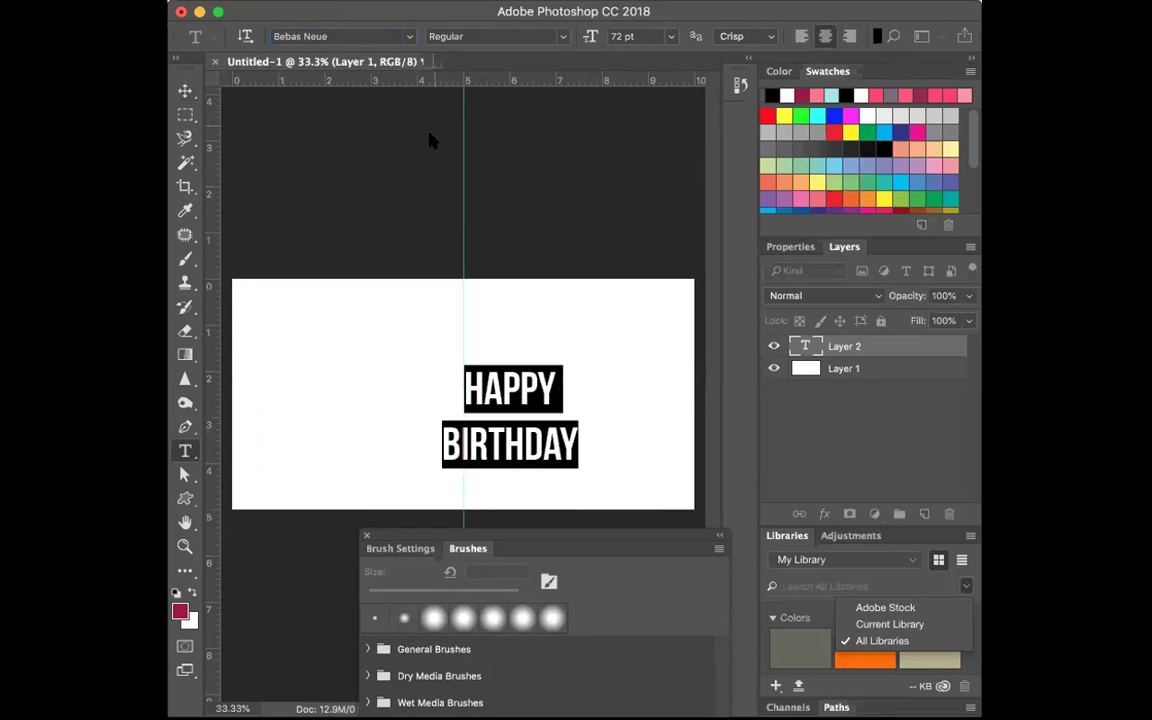
Step: Move the greeting to the upper-right corner of the canvas
{"action": "left_click", "coordinate": [185, 90]}
{"action": "left_click_drag", "start_coordinate": [486, 458], "coordinate": [650, 328]}
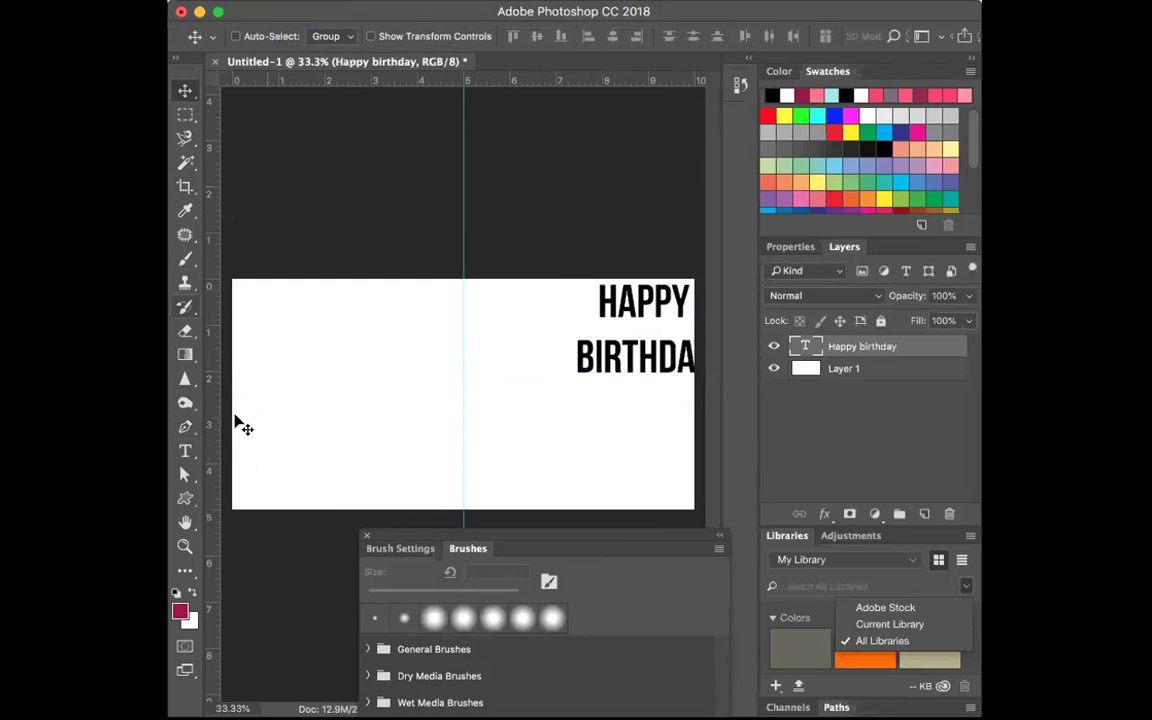
Step: Select all of the greeting text, show the Character panel and float it over the upper-left corner of the canvas
{"action": "left_click", "coordinate": [185, 451]}
{"action": "left_click", "coordinate": [647, 310]}
{"action": "key", "text": "super+a"}
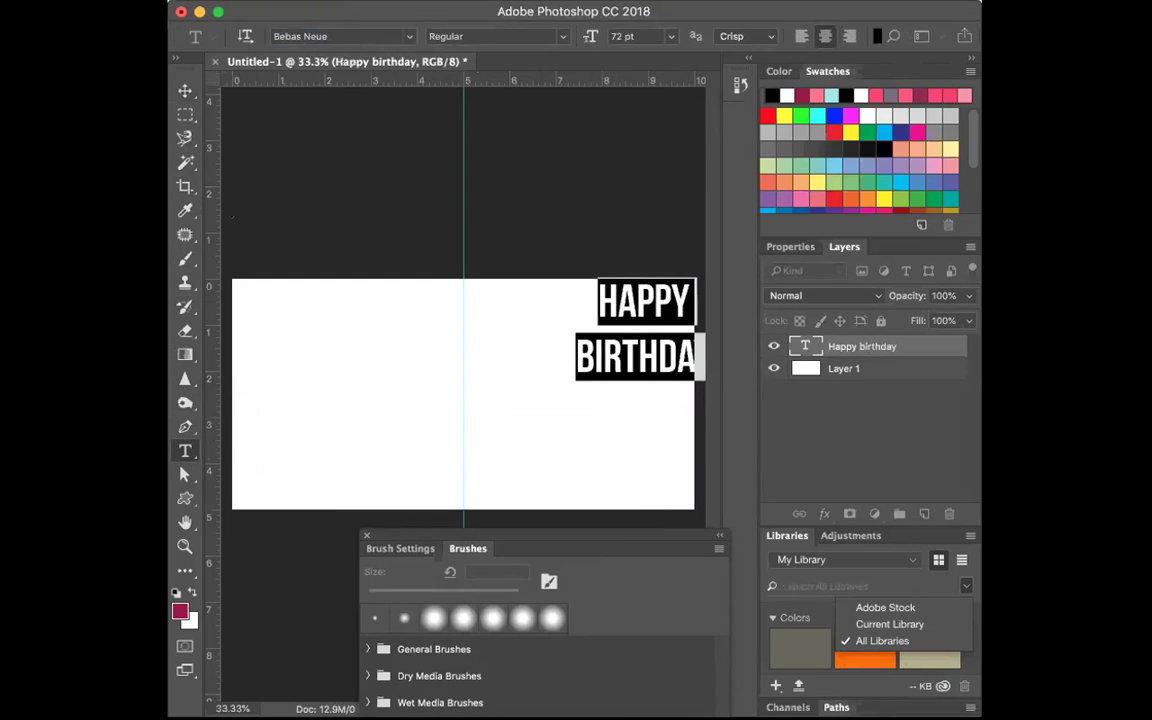
{"action": "right_click", "coordinate": [471, 330]}
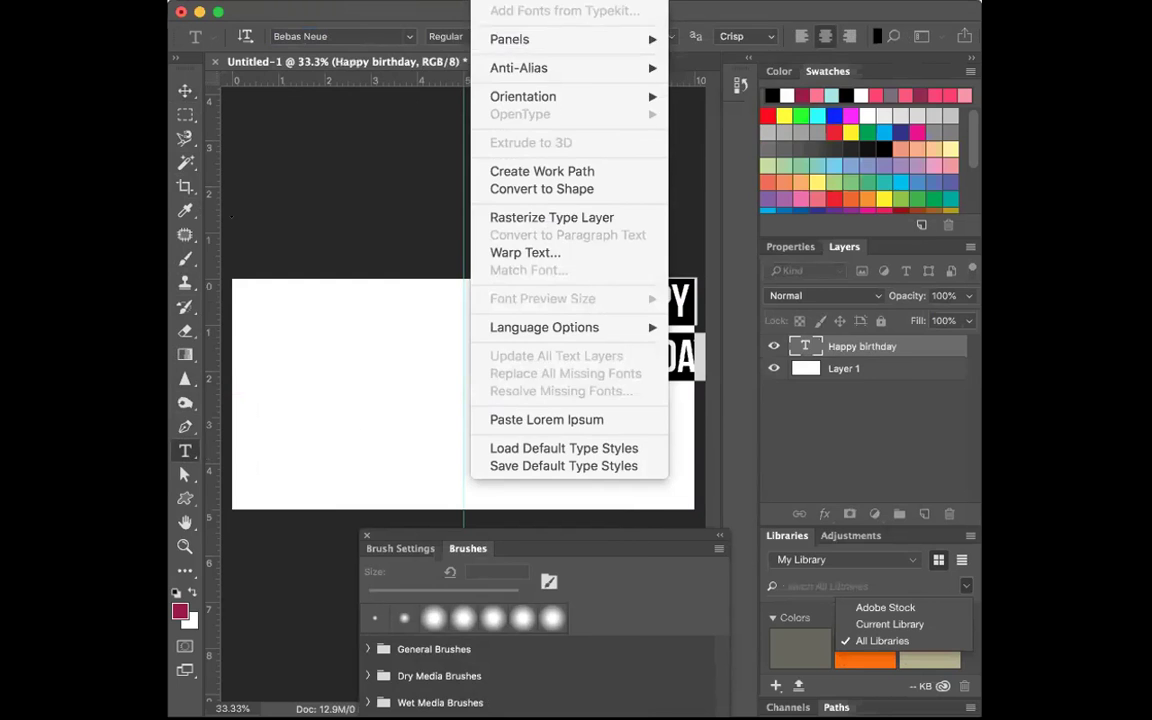
{"action": "mouse_move", "coordinate": [728, 18]}
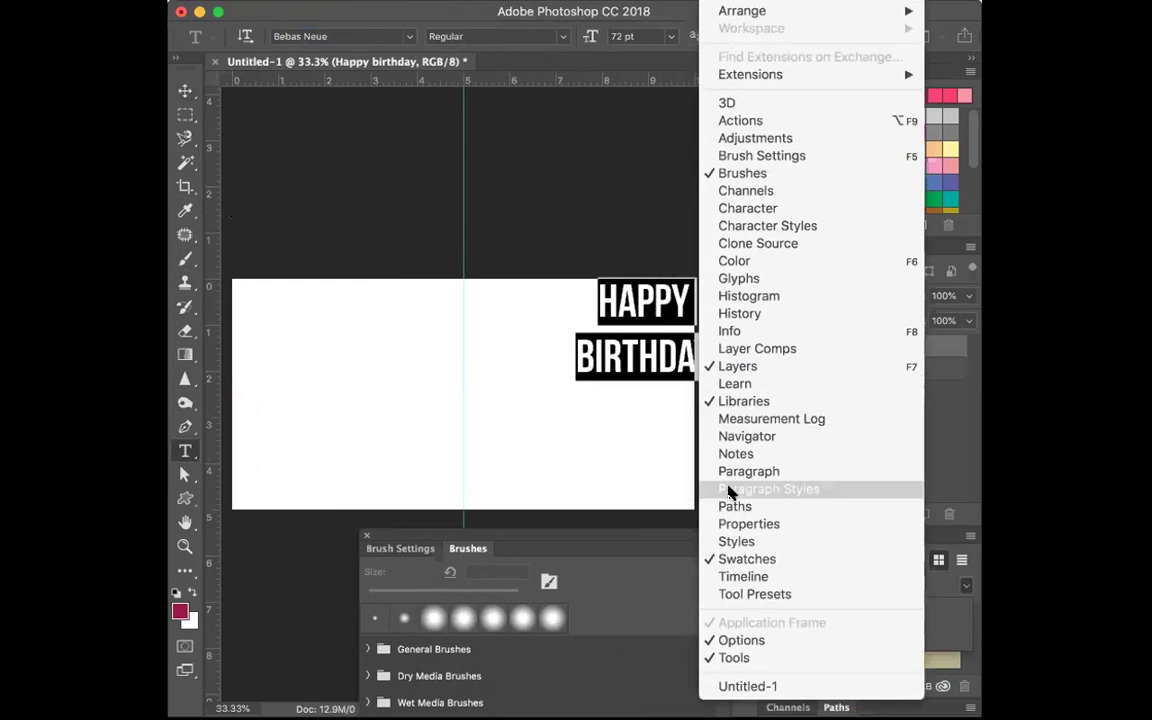
{"action": "left_click", "coordinate": [774, 208]}
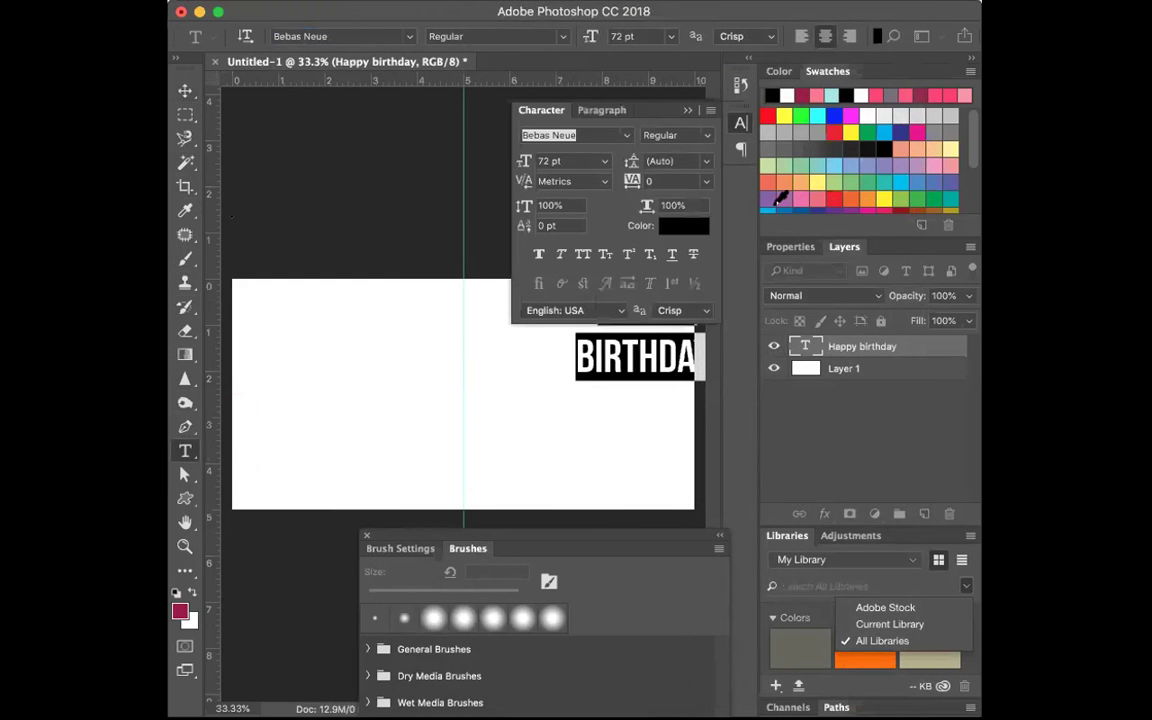
{"action": "left_click_drag", "start_coordinate": [548, 110], "coordinate": [290, 123]}
Step: Preview the available fonts on the selected greeting and set its font to Sketch 3D
{"action": "left_click", "coordinate": [321, 128]}
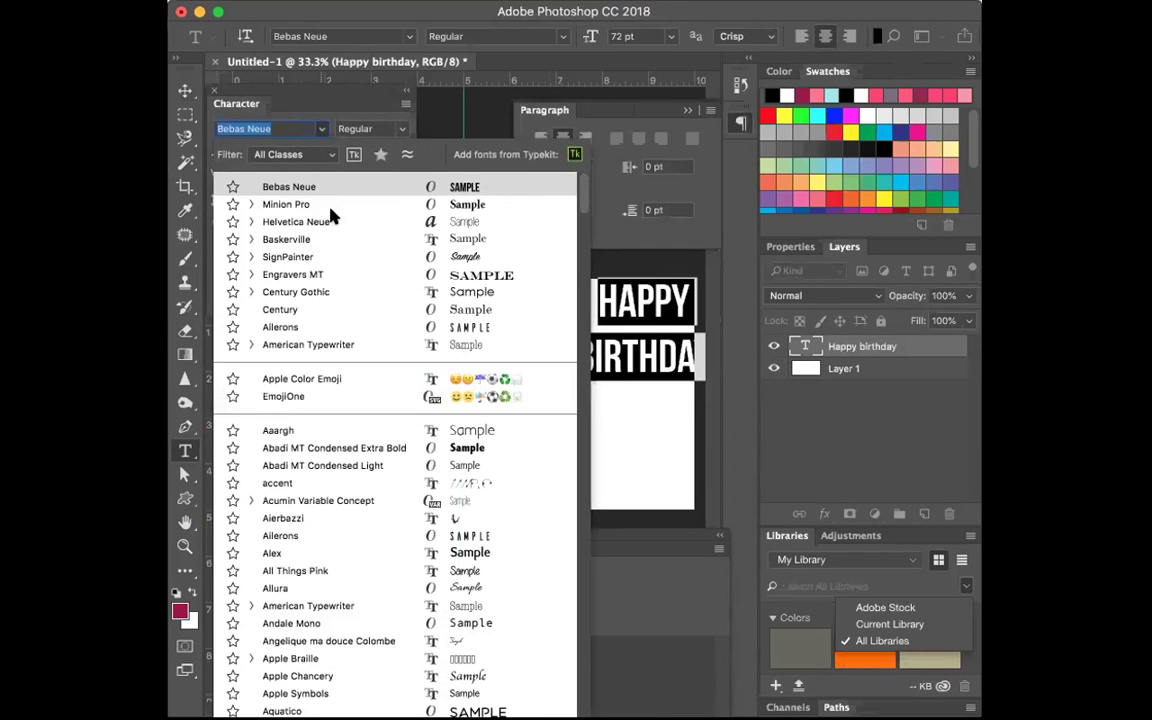
{"action": "key", "text": "Down"}
{"action": "key", "text": "Down"}
{"action": "key", "text": "Down"}
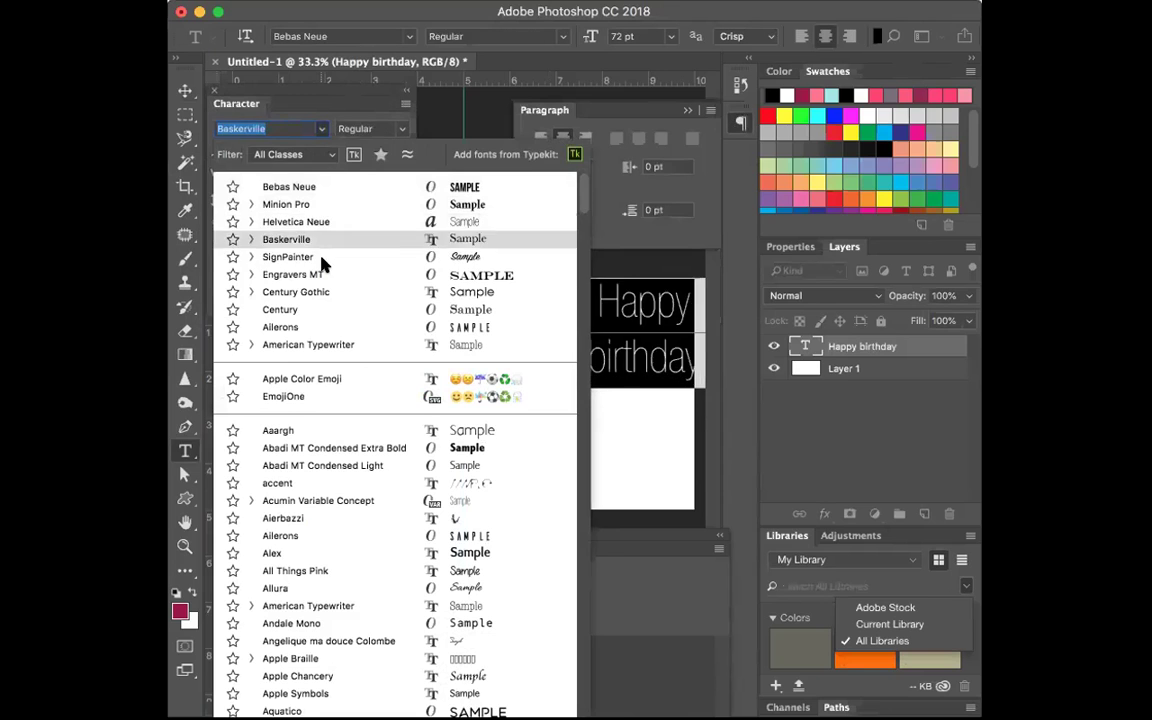
{"action": "key", "text": "Down"}
{"action": "key", "text": "Down"}
{"action": "key", "text": "Down"}
{"action": "key", "text": "Down"}
{"action": "key", "text": "Down"}
{"action": "key", "text": "Down"}
{"action": "key", "text": "Down"}
{"action": "key", "text": "Down"}
{"action": "key", "text": "Down"}
{"action": "key", "text": "Down"}
{"action": "key", "text": "Down"}
{"action": "key", "text": "Down"}
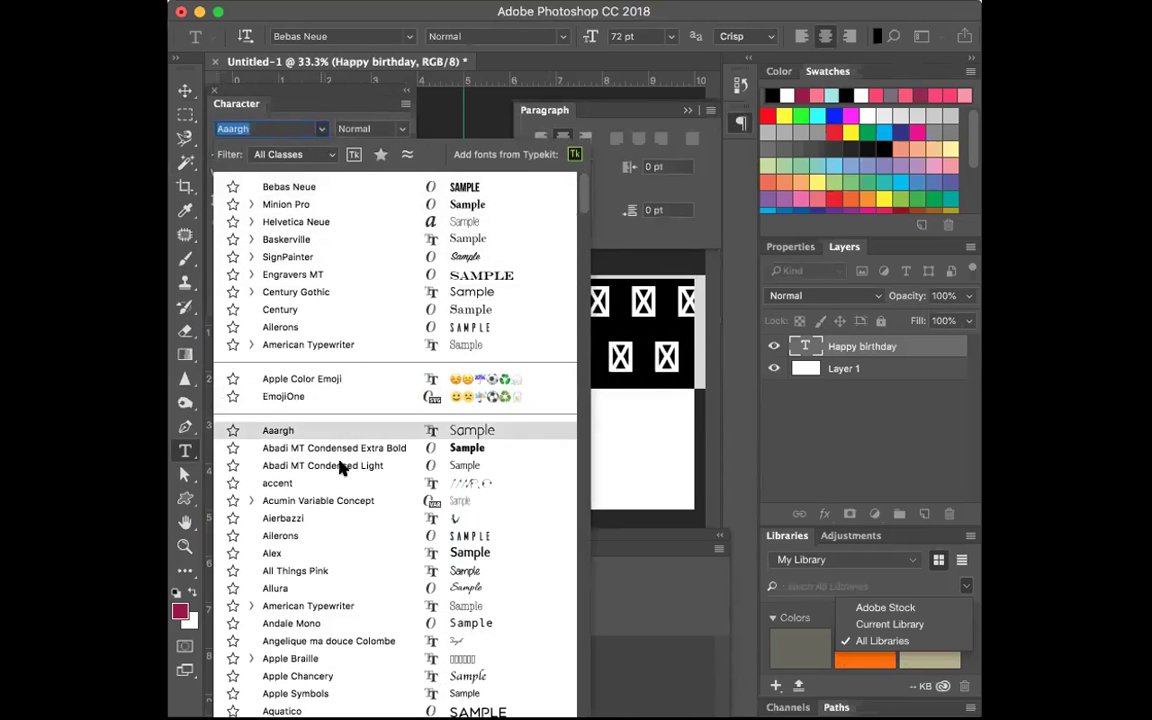
{"action": "scroll", "coordinate": [345, 483], "scroll_direction": "down", "scroll_amount": 3}
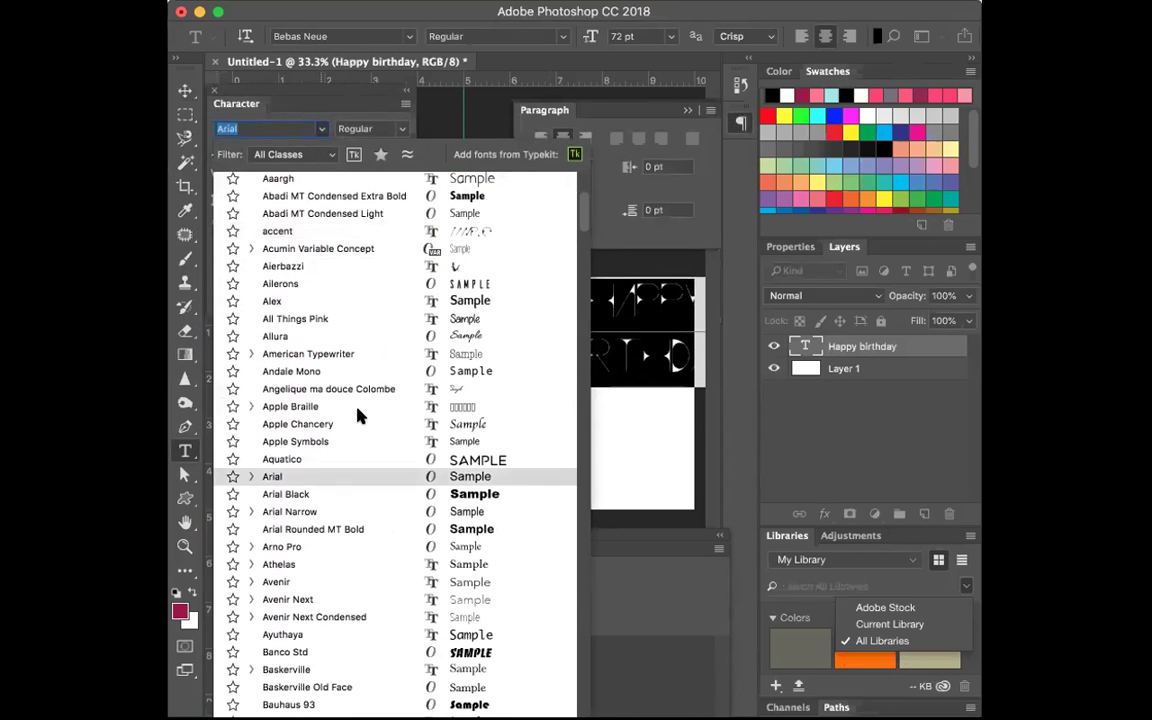
{"action": "scroll", "coordinate": [350, 480], "scroll_direction": "down", "scroll_amount": 5}
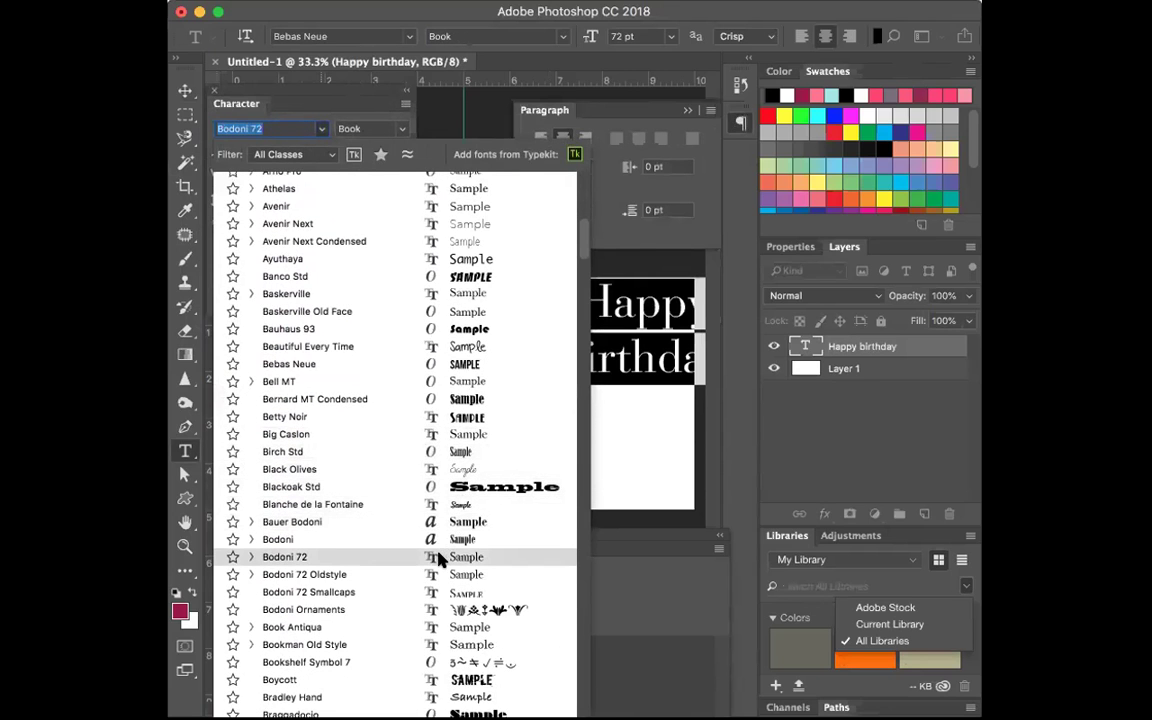
{"action": "scroll", "coordinate": [438, 560], "scroll_direction": "down", "scroll_amount": 1}
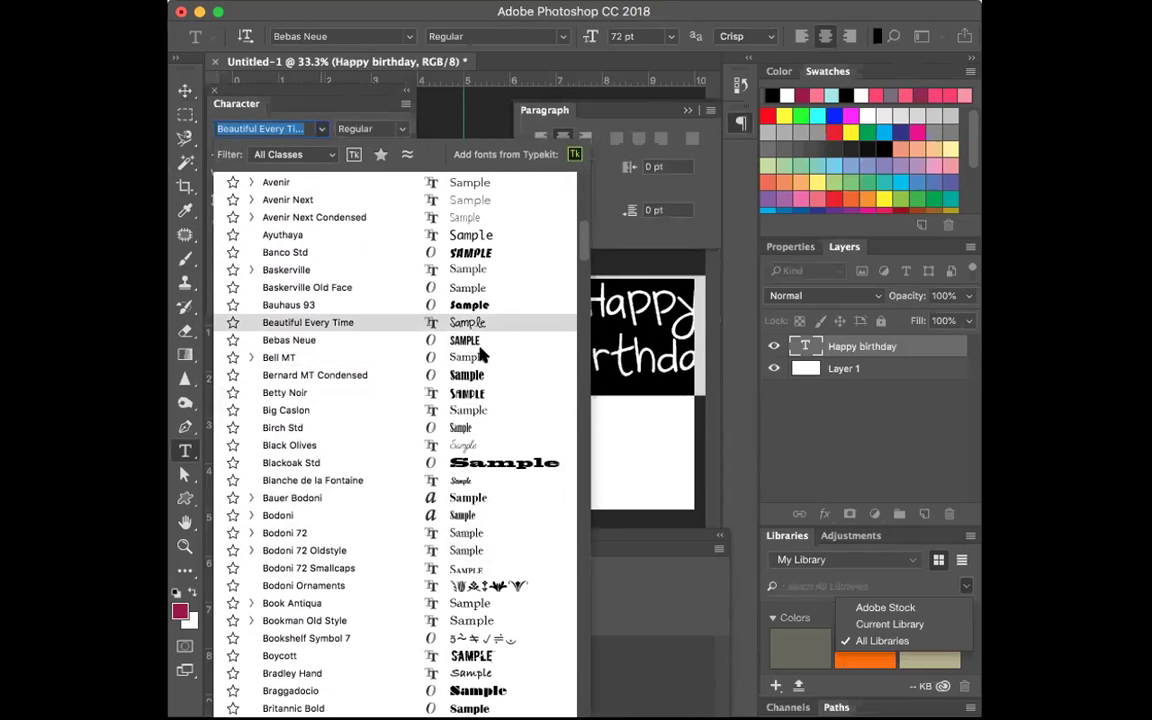
{"action": "scroll", "coordinate": [489, 481], "scroll_direction": "down", "scroll_amount": 7}
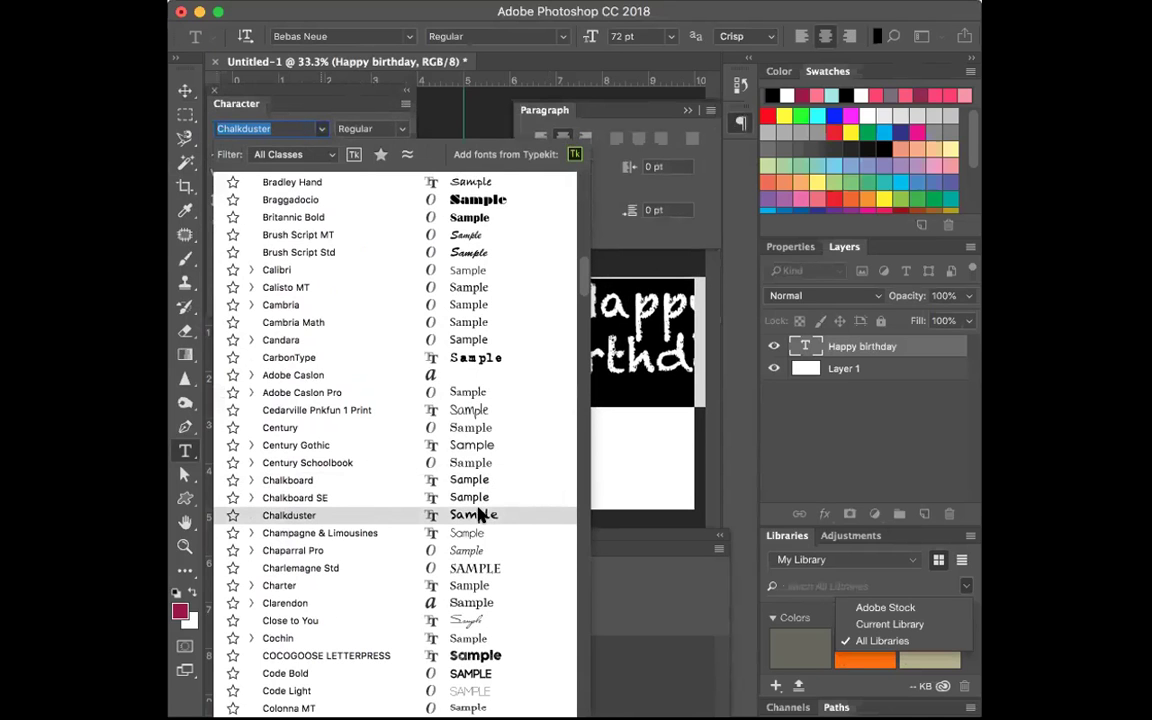
{"action": "scroll", "coordinate": [478, 607], "scroll_direction": "down", "scroll_amount": 5}
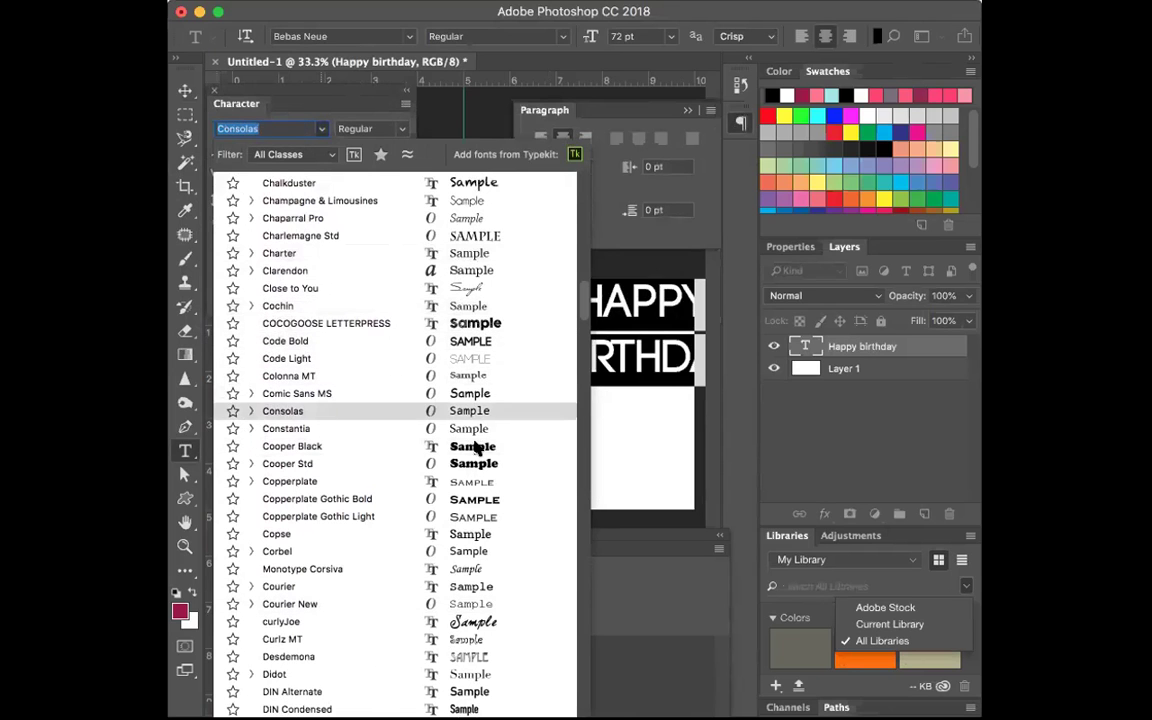
{"action": "scroll", "coordinate": [478, 551], "scroll_direction": "down", "scroll_amount": 2}
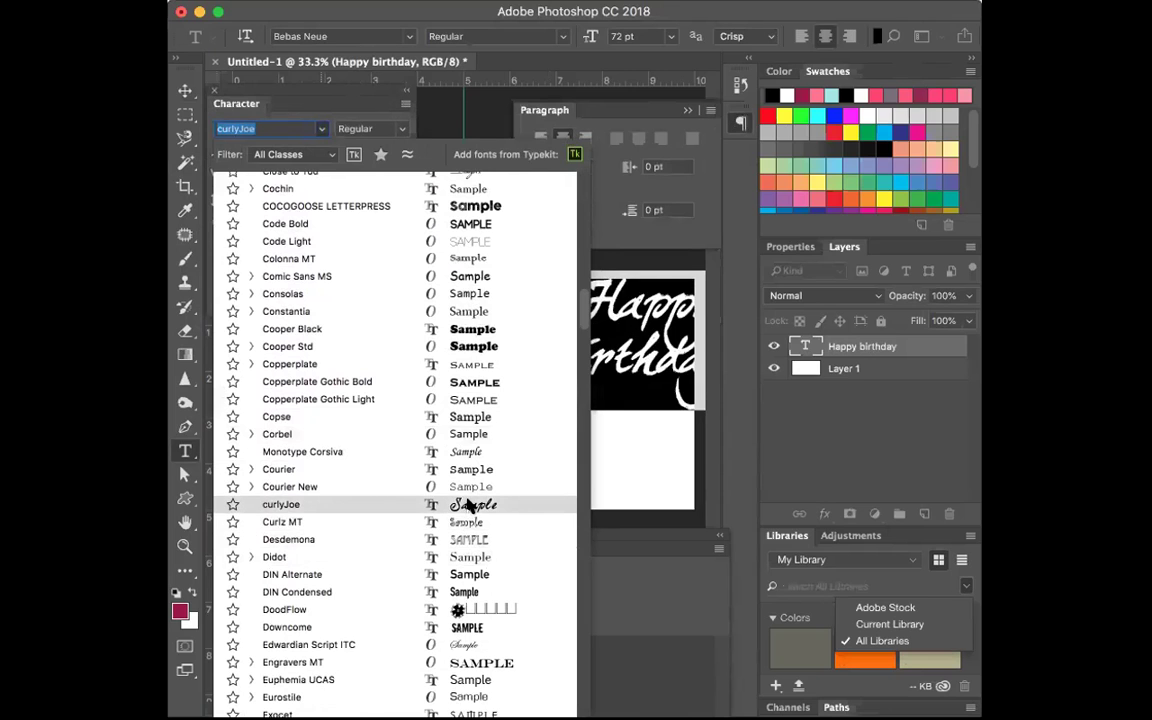
{"action": "scroll", "coordinate": [465, 515], "scroll_direction": "down", "scroll_amount": 8}
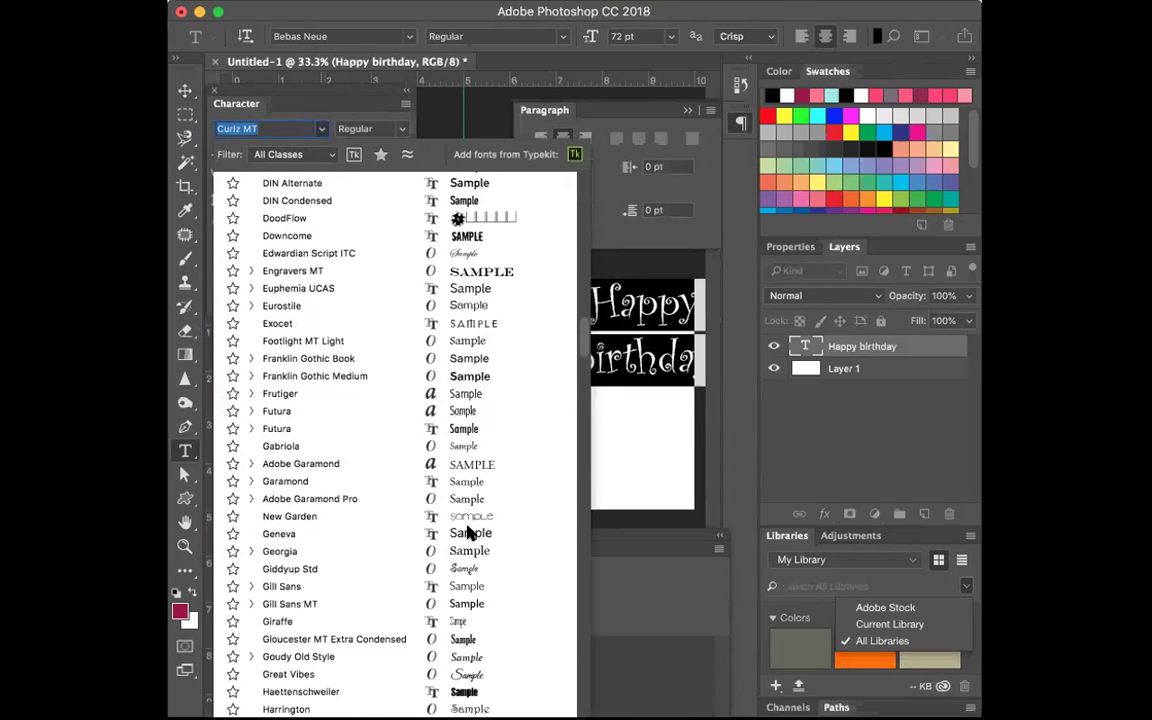
{"action": "scroll", "coordinate": [465, 370], "scroll_direction": "up", "scroll_amount": 2}
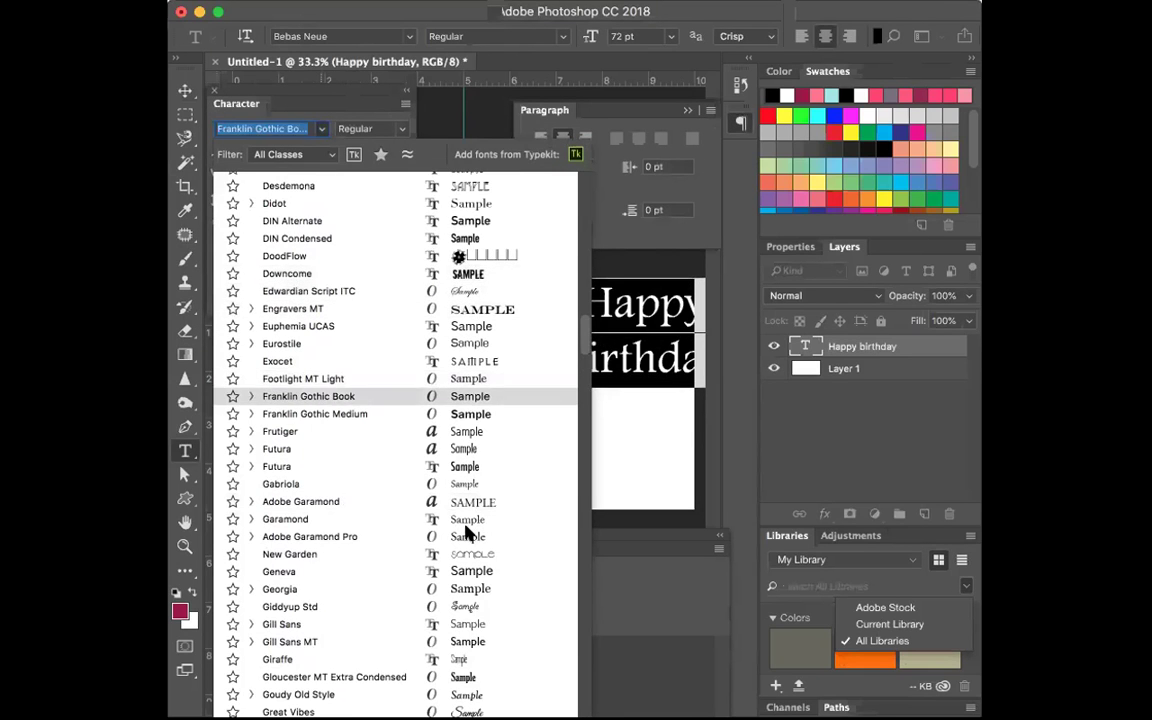
{"action": "scroll", "coordinate": [465, 533], "scroll_direction": "down", "scroll_amount": 1}
{"action": "scroll", "coordinate": [465, 530], "scroll_direction": "down", "scroll_amount": 1}
{"action": "scroll", "coordinate": [465, 510], "scroll_direction": "down", "scroll_amount": 1}
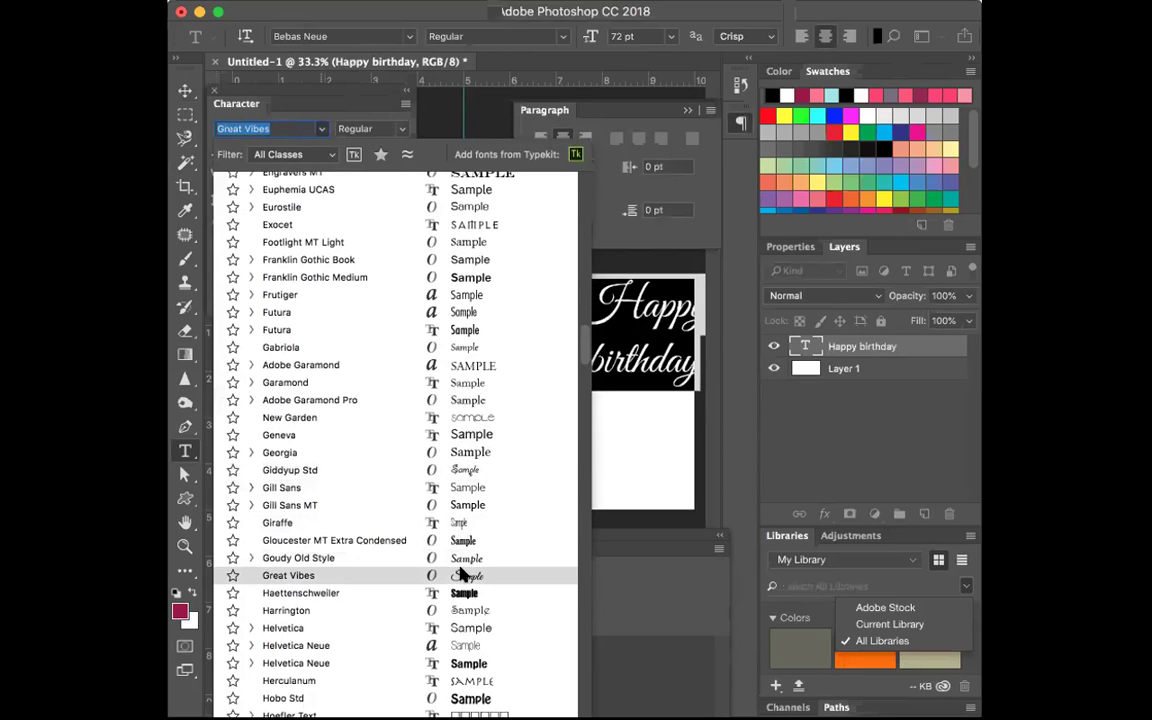
{"action": "scroll", "coordinate": [463, 570], "scroll_direction": "down", "scroll_amount": 1}
{"action": "scroll", "coordinate": [463, 572], "scroll_direction": "down", "scroll_amount": 5}
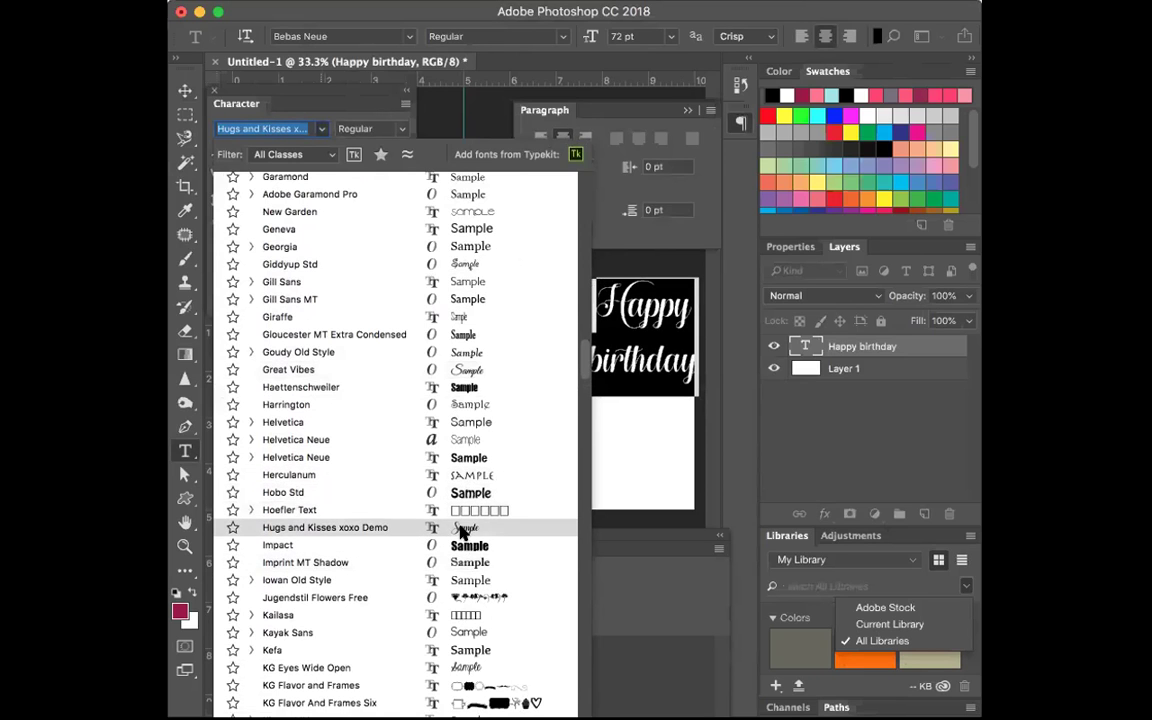
{"action": "scroll", "coordinate": [470, 530], "scroll_direction": "down", "scroll_amount": 8}
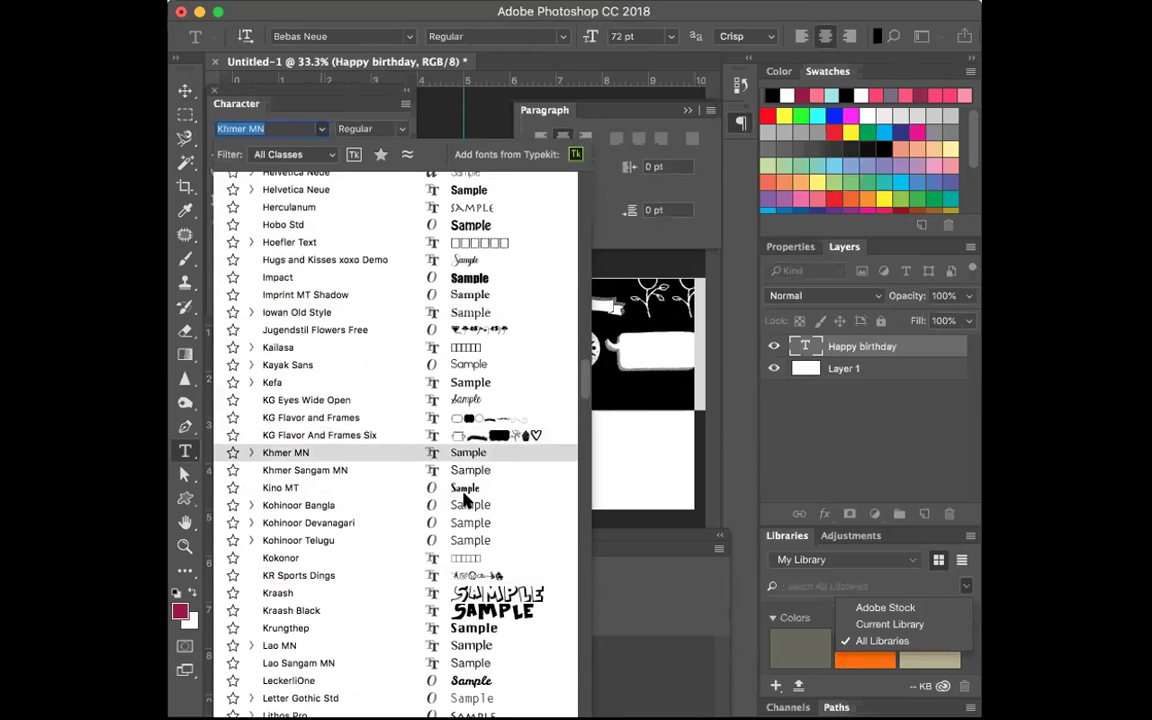
{"action": "scroll", "coordinate": [468, 502], "scroll_direction": "down", "scroll_amount": 8}
{"action": "scroll", "coordinate": [465, 500], "scroll_direction": "down", "scroll_amount": 2}
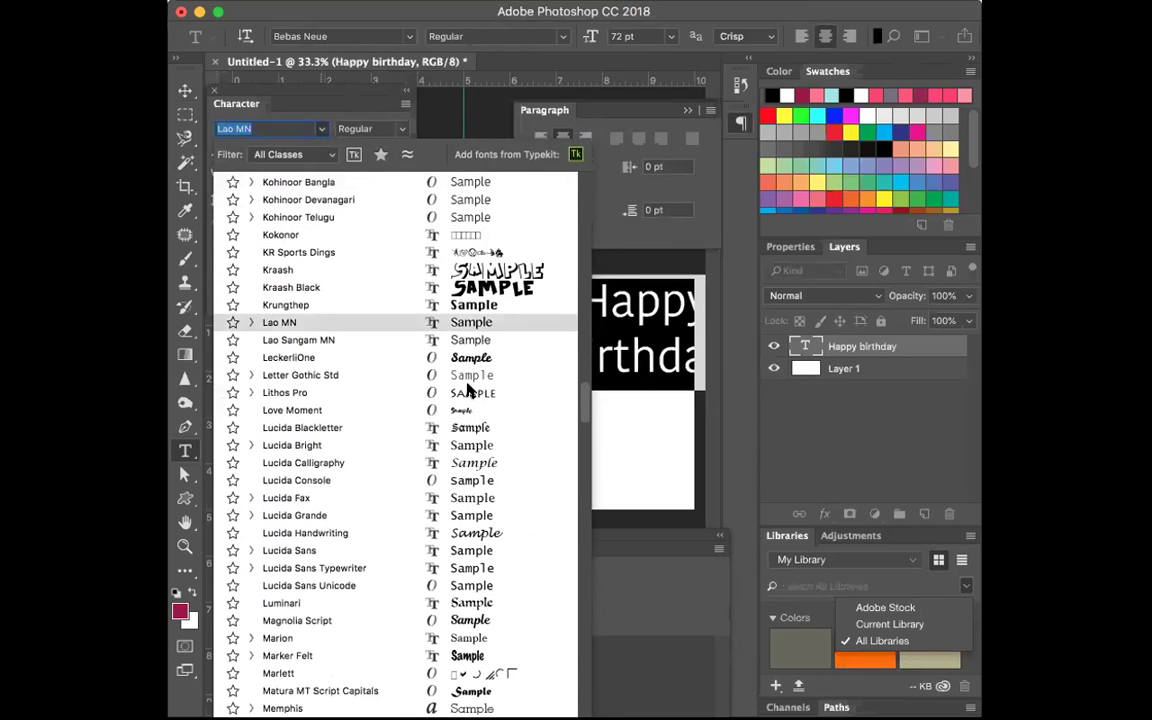
{"action": "scroll", "coordinate": [465, 530], "scroll_direction": "down", "scroll_amount": 6}
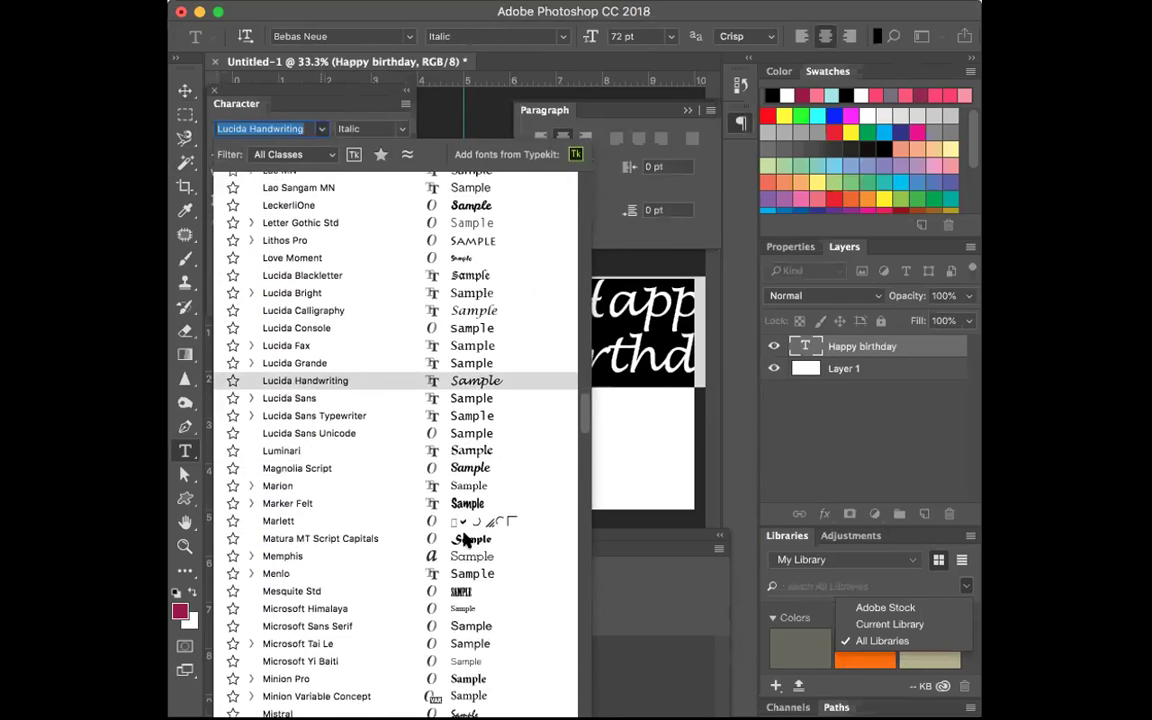
{"action": "scroll", "coordinate": [465, 540], "scroll_direction": "down", "scroll_amount": 4}
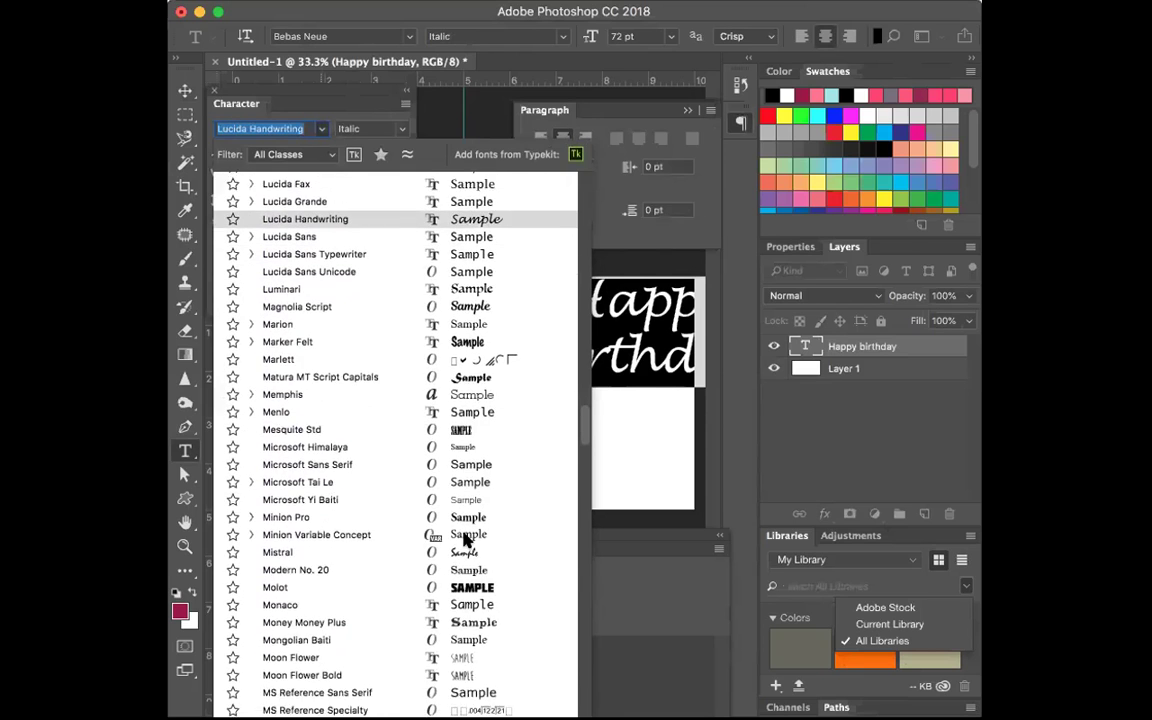
{"action": "scroll", "coordinate": [465, 540], "scroll_direction": "down", "scroll_amount": 5}
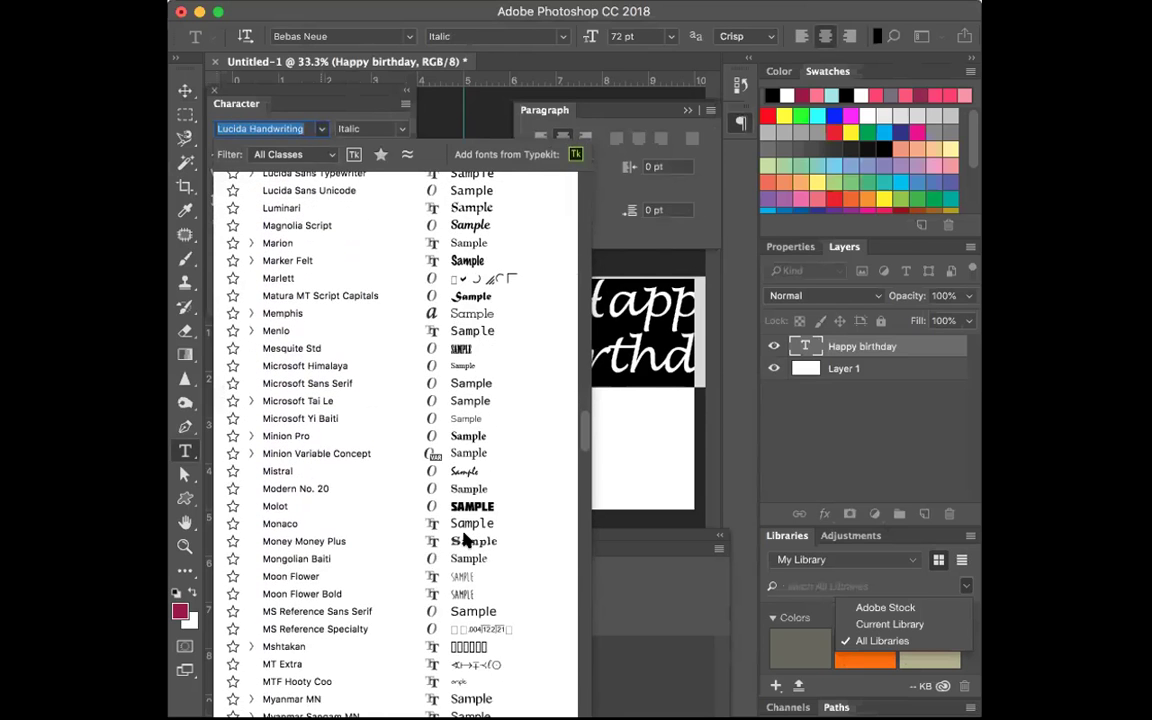
{"action": "scroll", "coordinate": [463, 535], "scroll_direction": "down", "scroll_amount": 2}
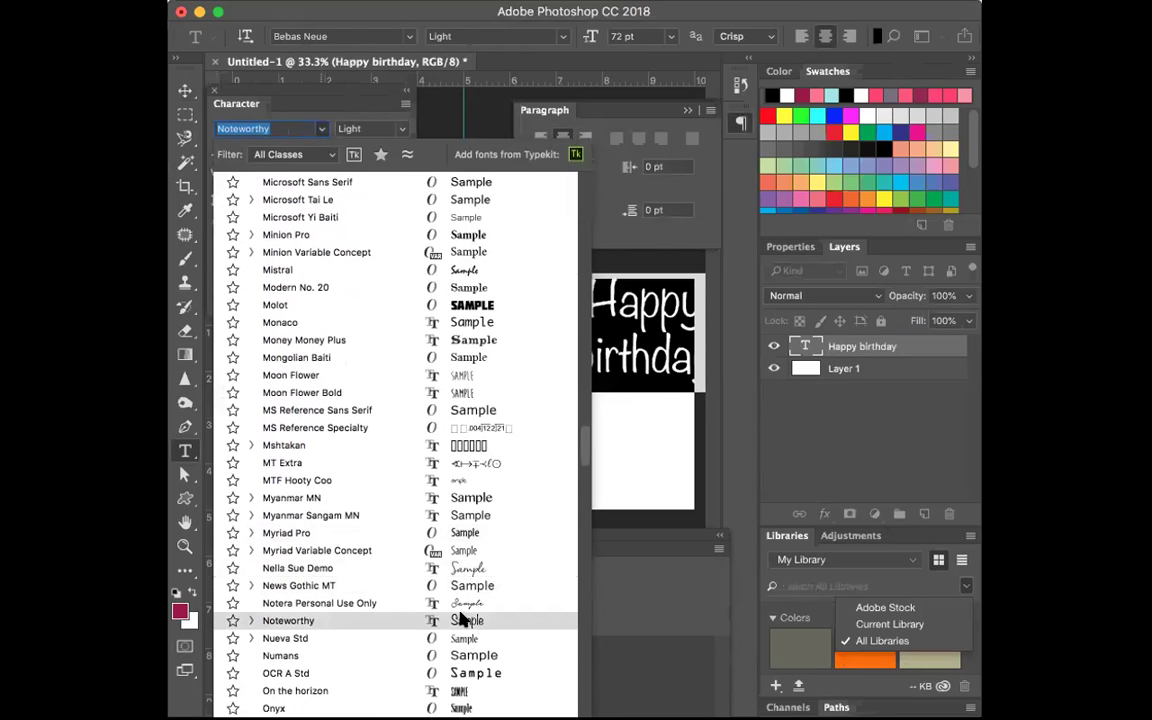
{"action": "scroll", "coordinate": [463, 620], "scroll_direction": "down", "scroll_amount": 8}
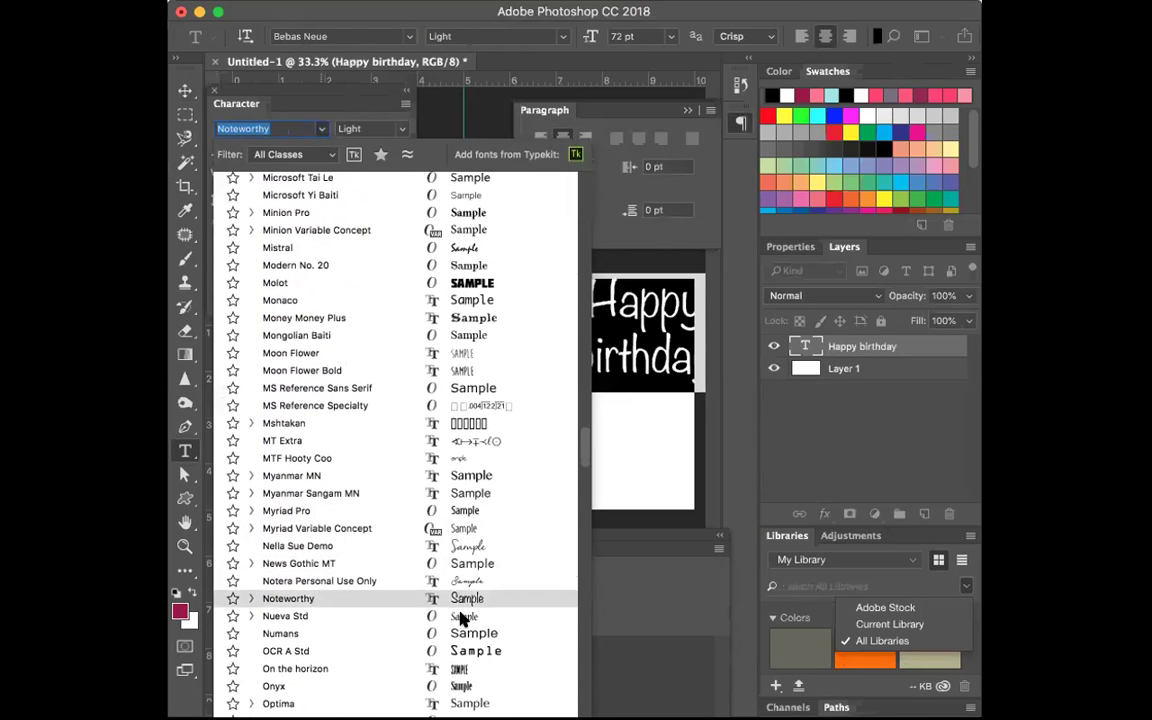
{"action": "scroll", "coordinate": [463, 620], "scroll_direction": "down", "scroll_amount": 2}
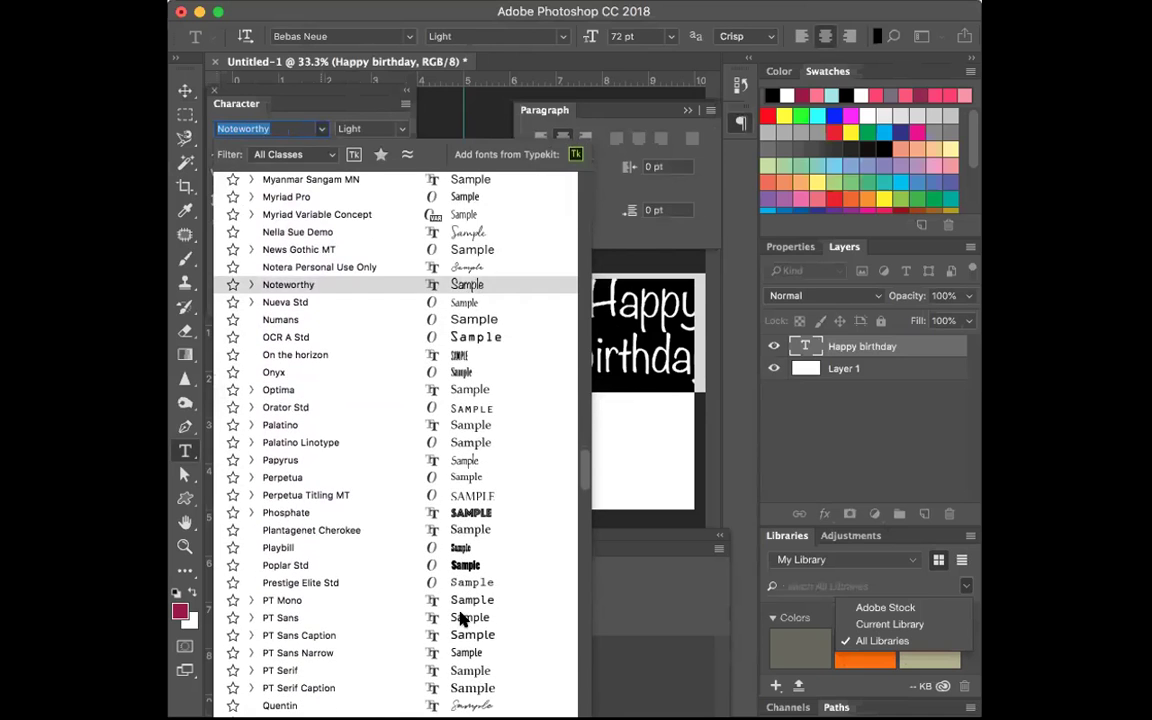
{"action": "scroll", "coordinate": [460, 609], "scroll_direction": "down", "scroll_amount": 6}
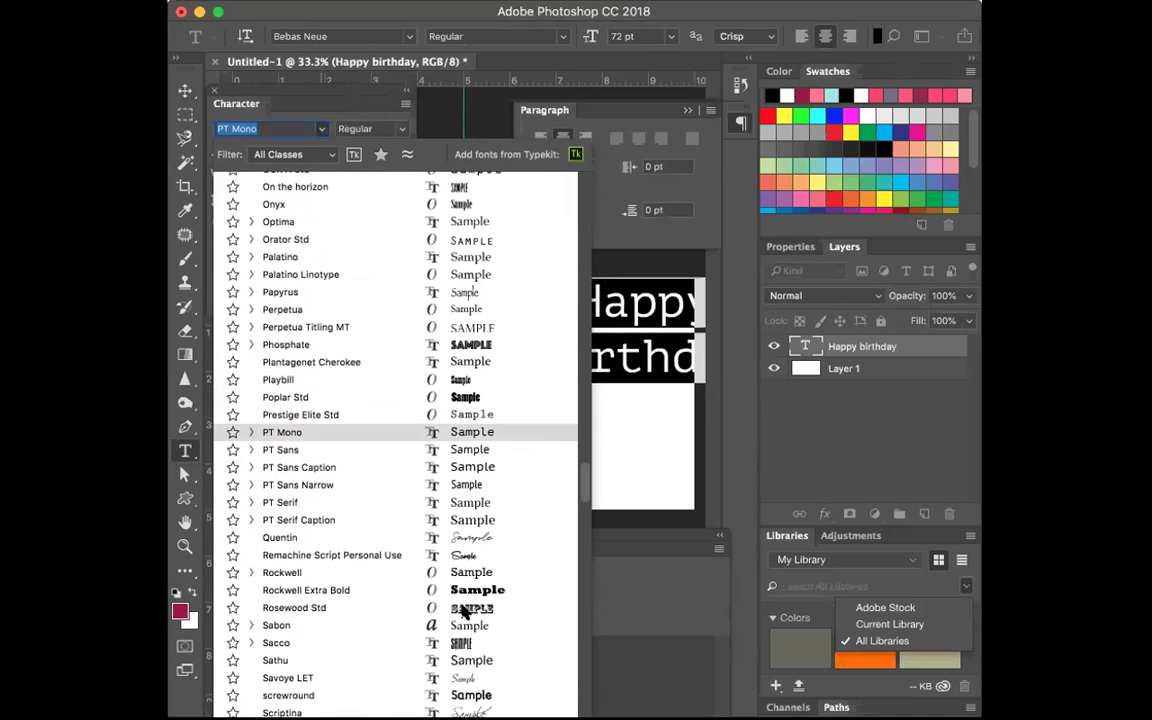
{"action": "scroll", "coordinate": [463, 612], "scroll_direction": "down", "scroll_amount": 1}
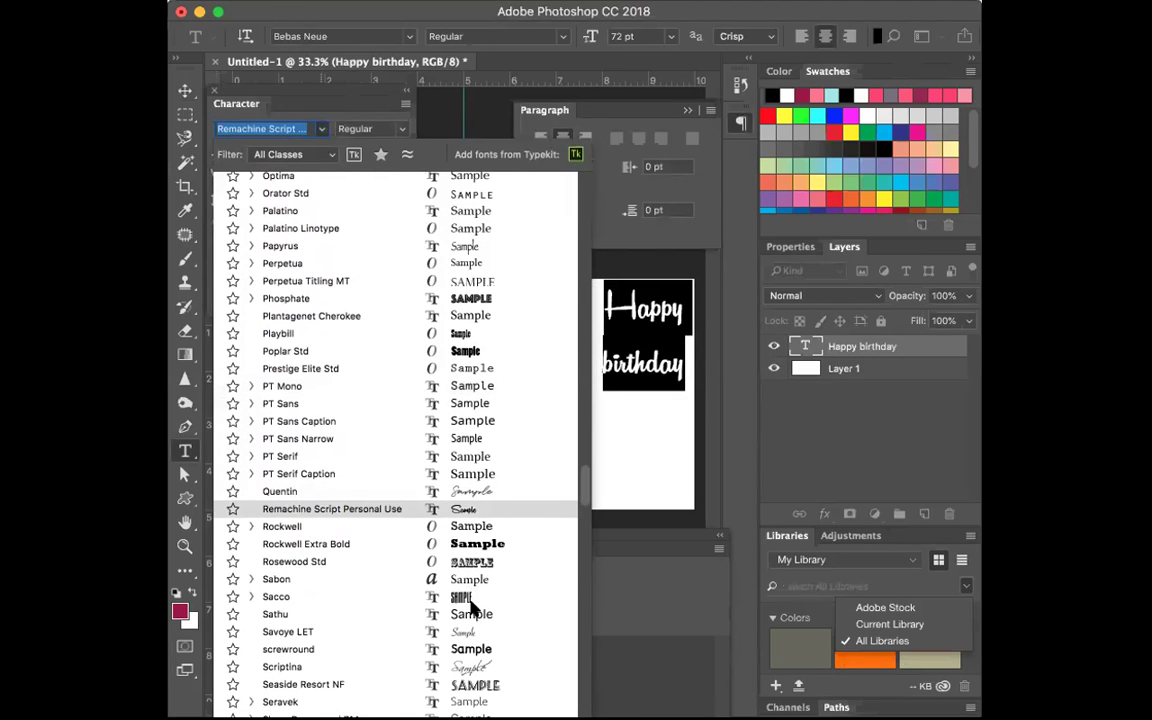
{"action": "scroll", "coordinate": [475, 620], "scroll_direction": "down", "scroll_amount": 5}
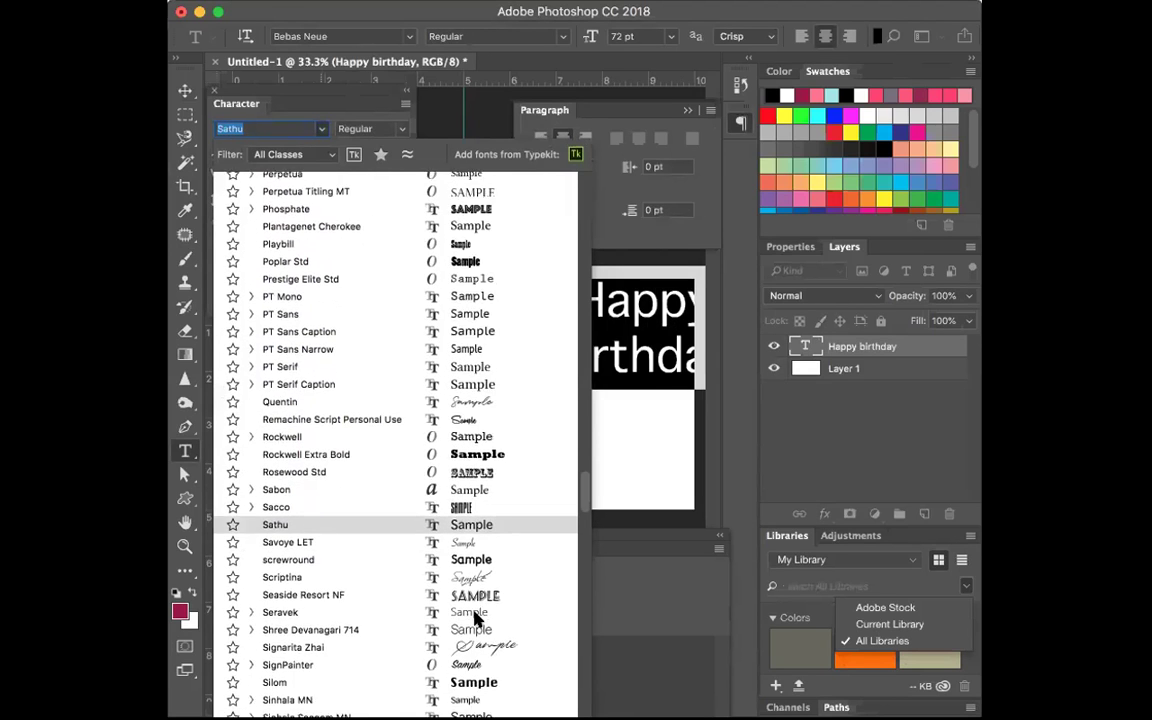
{"action": "scroll", "coordinate": [475, 620], "scroll_direction": "down", "scroll_amount": 1}
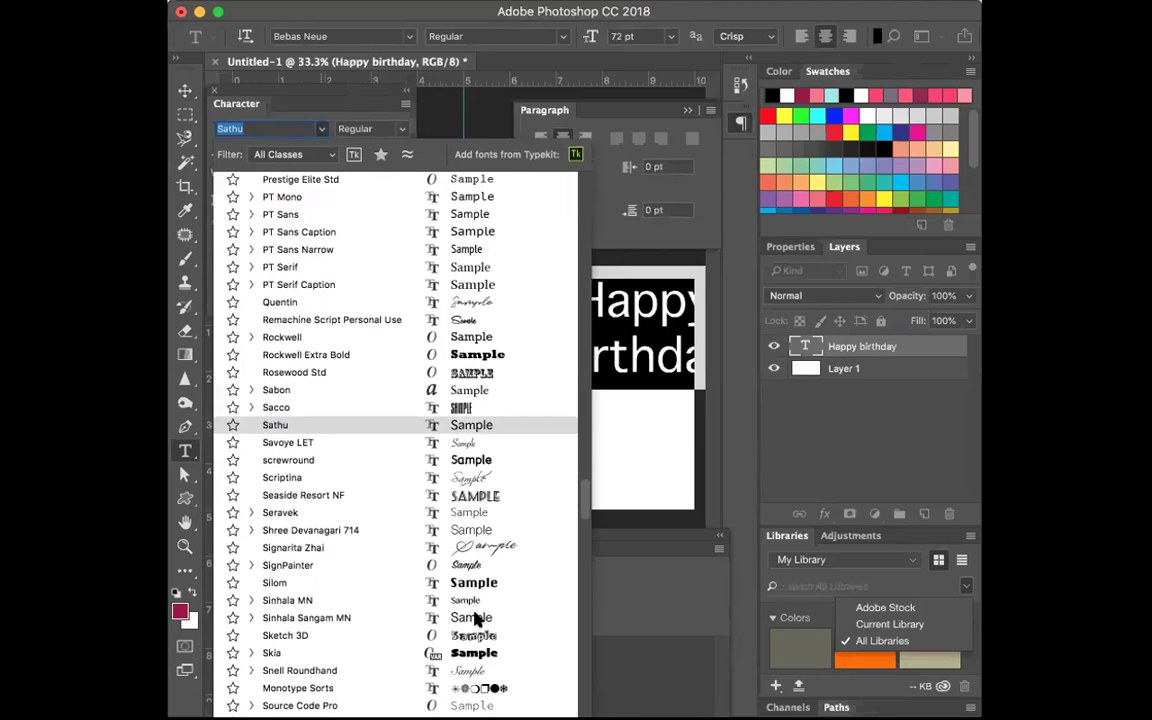
{"action": "scroll", "coordinate": [476, 620], "scroll_direction": "down", "scroll_amount": 3}
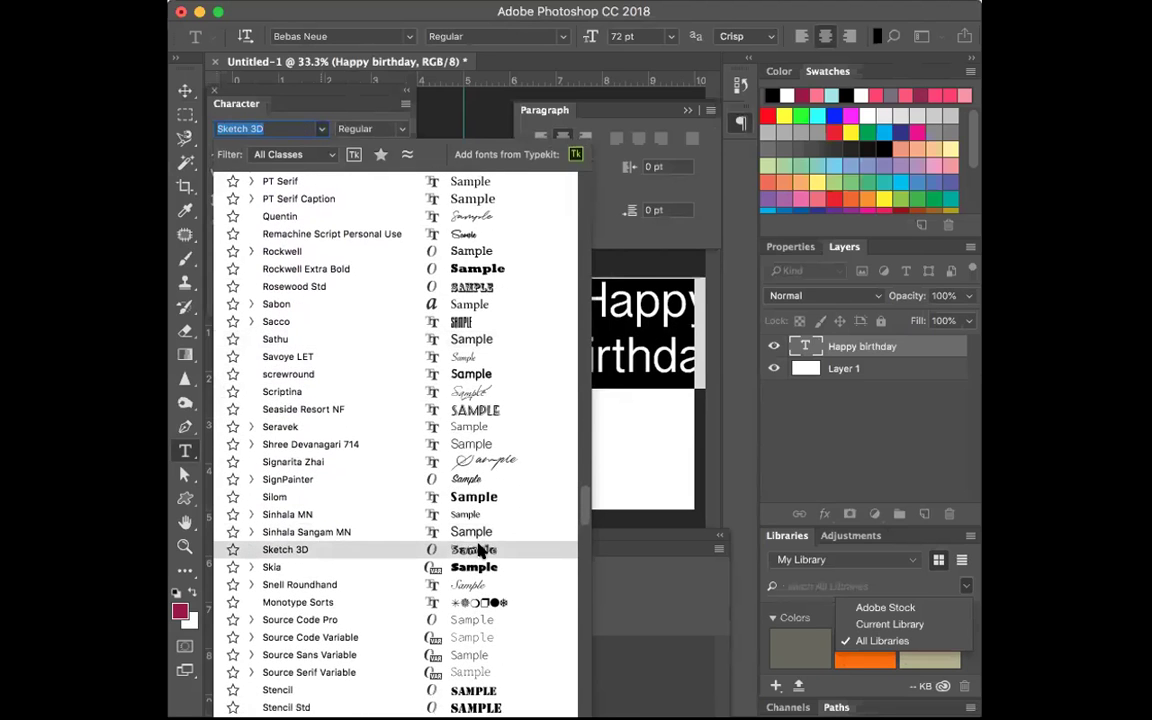
{"action": "left_click", "coordinate": [480, 551]}
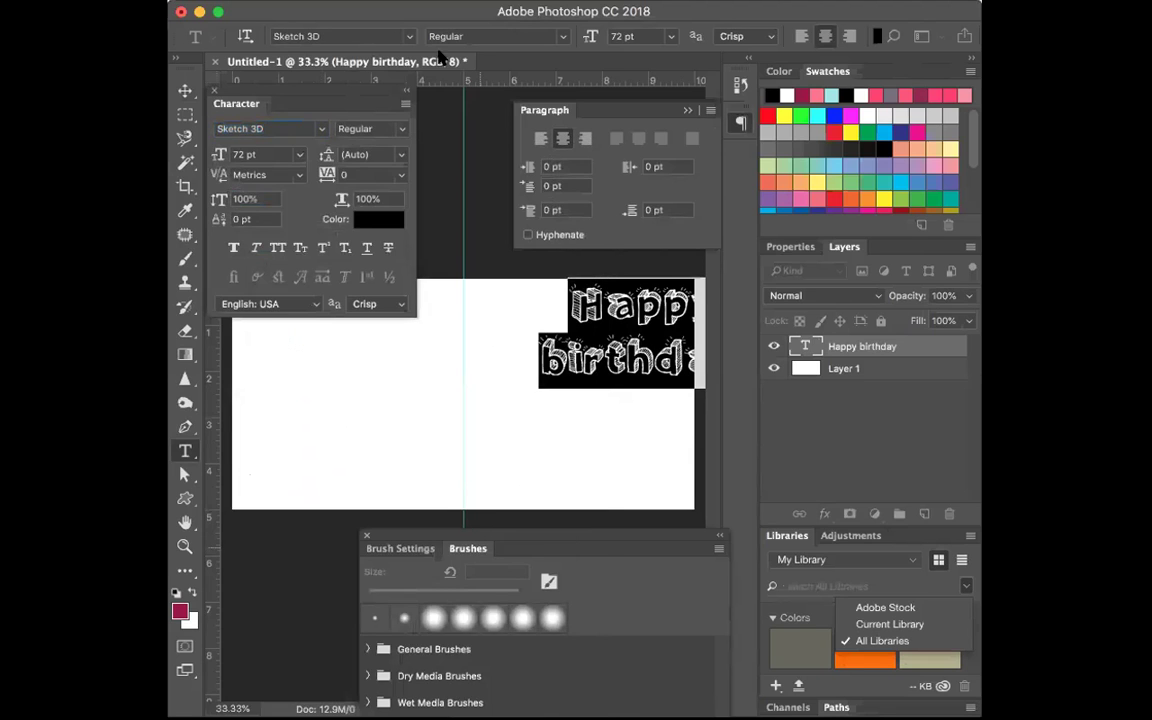
Step: Move the greeting down so both lines sit centered within the right half of the canvas
{"action": "left_click", "coordinate": [185, 90]}
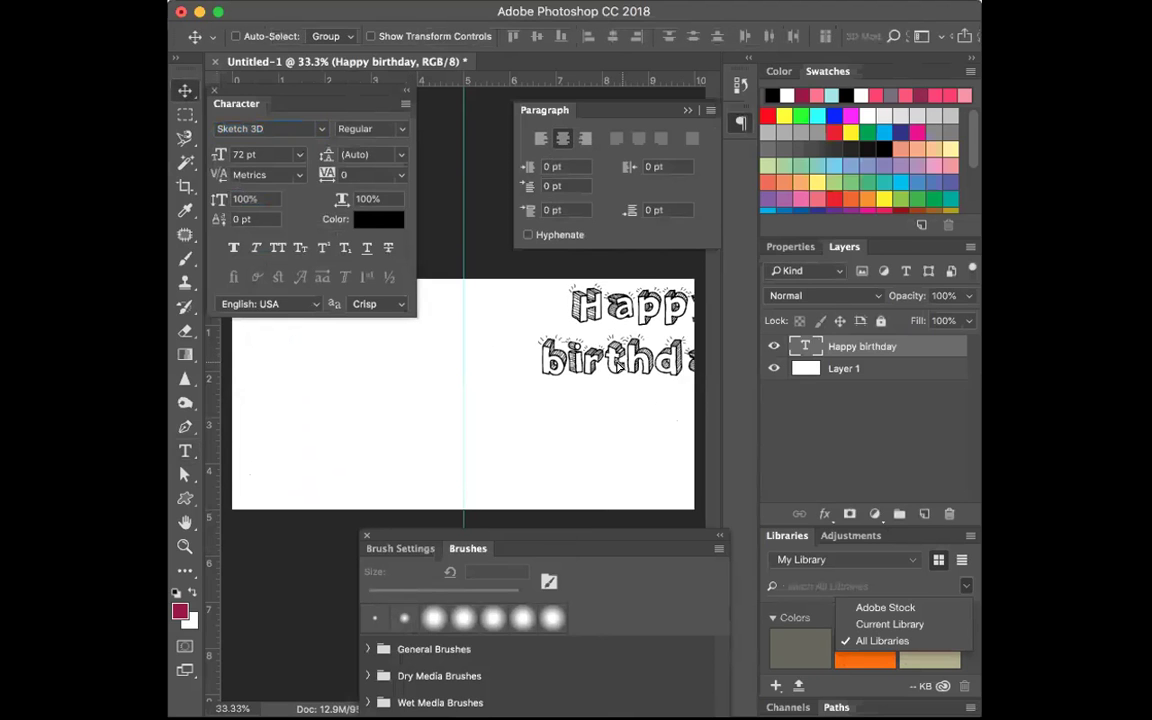
{"action": "left_click_drag", "start_coordinate": [661, 411], "coordinate": [594, 470]}
{"action": "left_click_drag", "start_coordinate": [553, 420], "coordinate": [568, 418]}
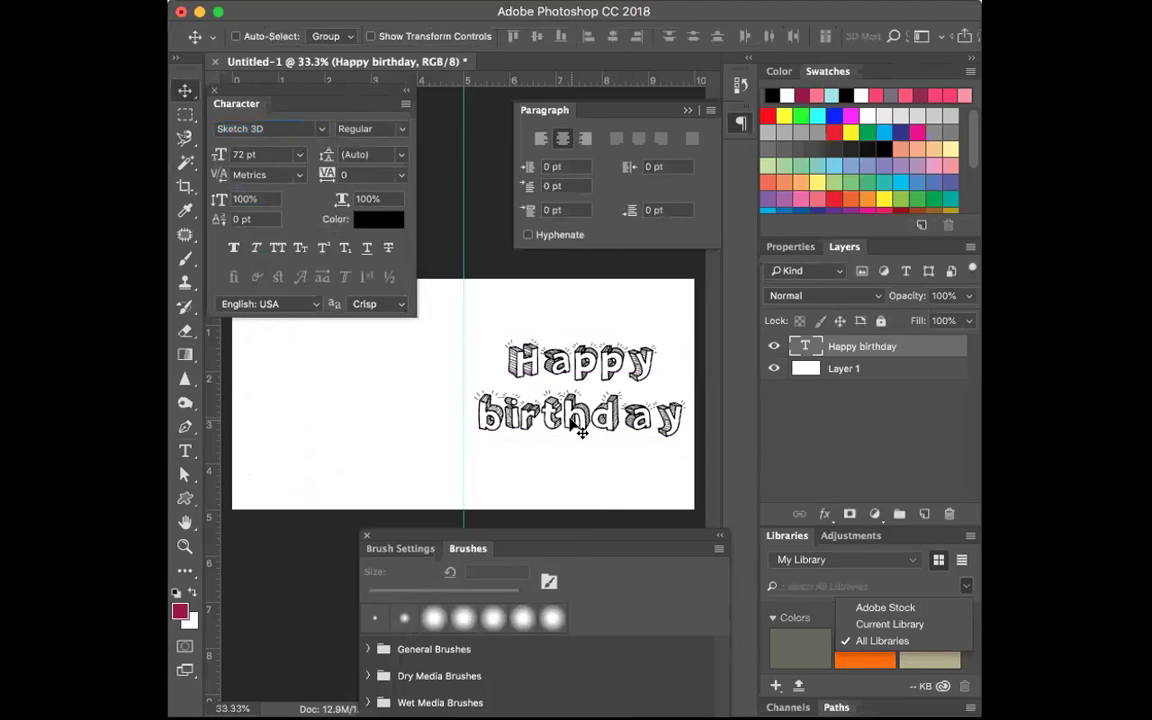
Step: Select both lines of the greeting and color the text with the bright red swatch
{"action": "left_click", "coordinate": [185, 451]}
{"action": "left_click", "coordinate": [506, 362]}
{"action": "key", "text": "super+a"}
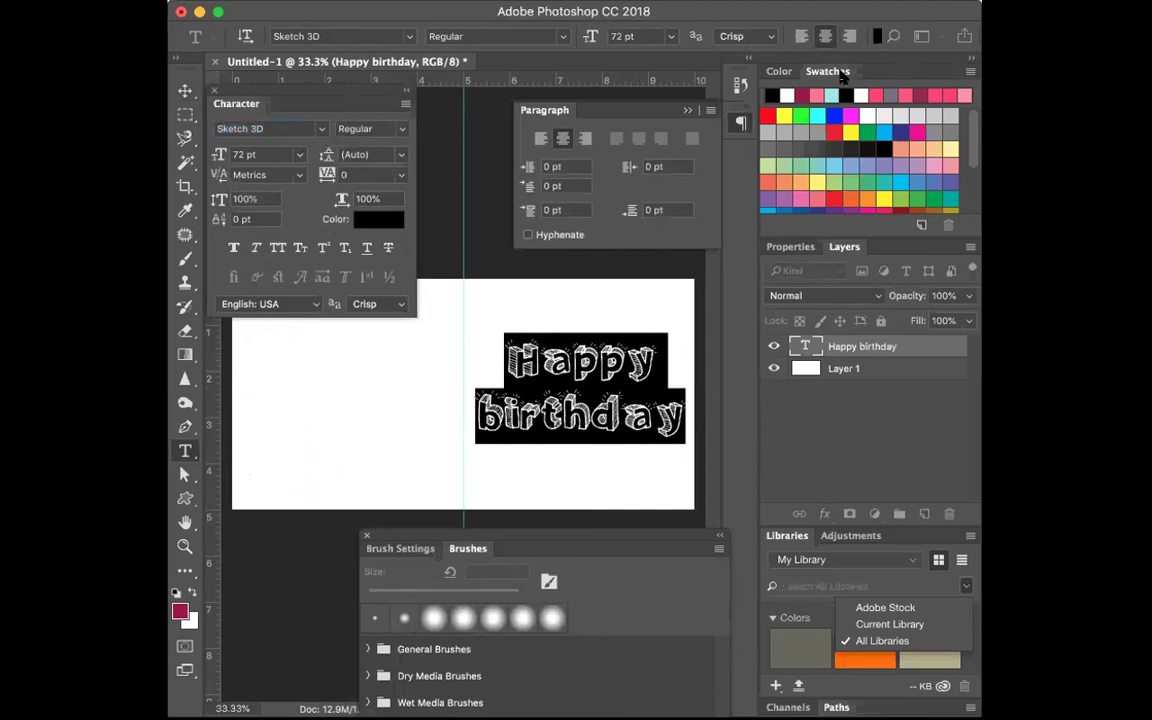
{"action": "left_click", "coordinate": [768, 114]}
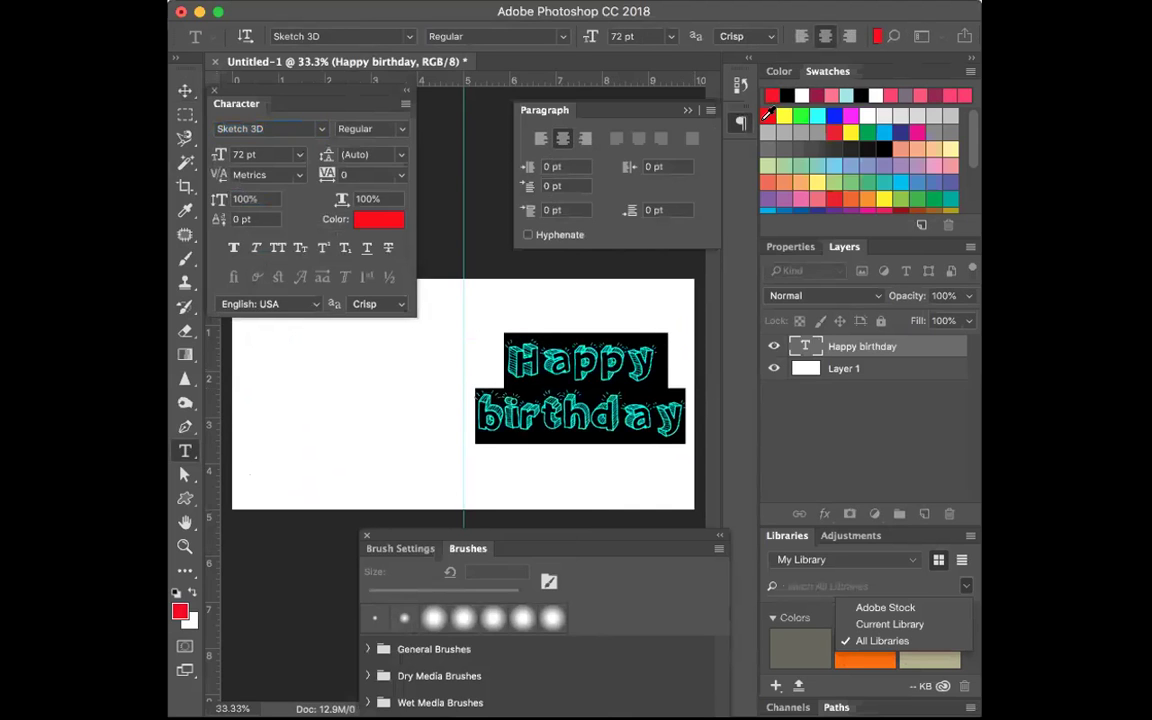
Step: Finish editing the greeting text and move the Character panel off the canvas, over the Libraries area
{"action": "left_click", "coordinate": [178, 92]}
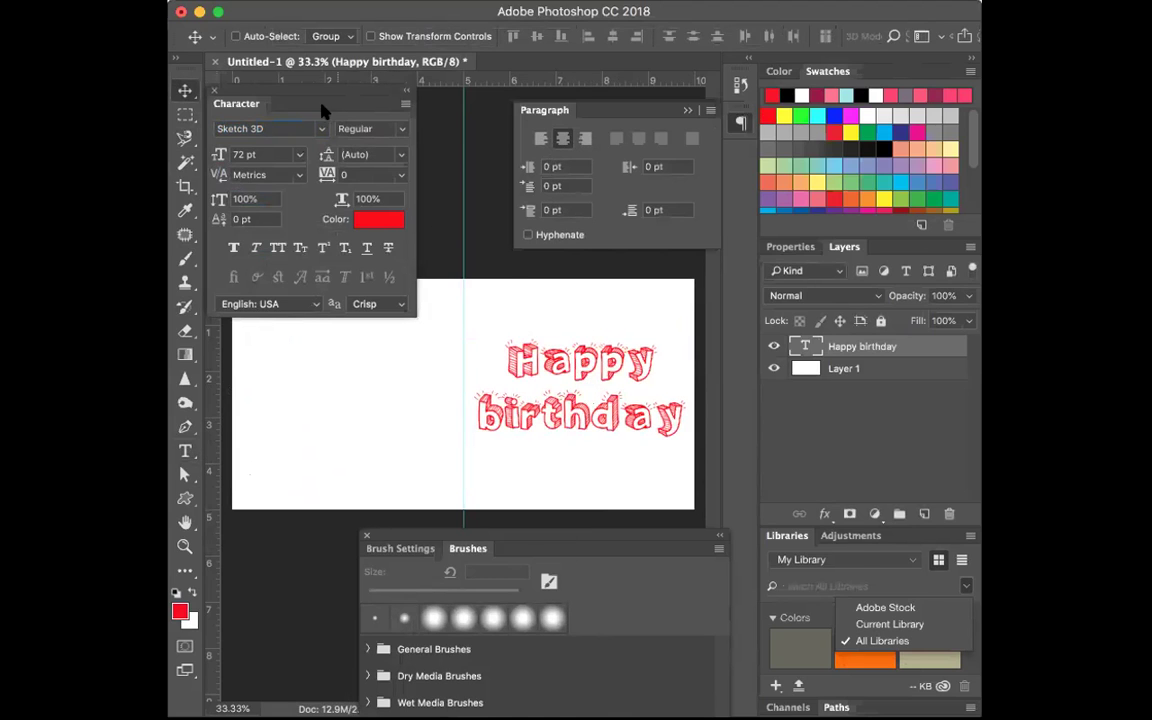
{"action": "left_click_drag", "start_coordinate": [278, 93], "coordinate": [960, 445]}
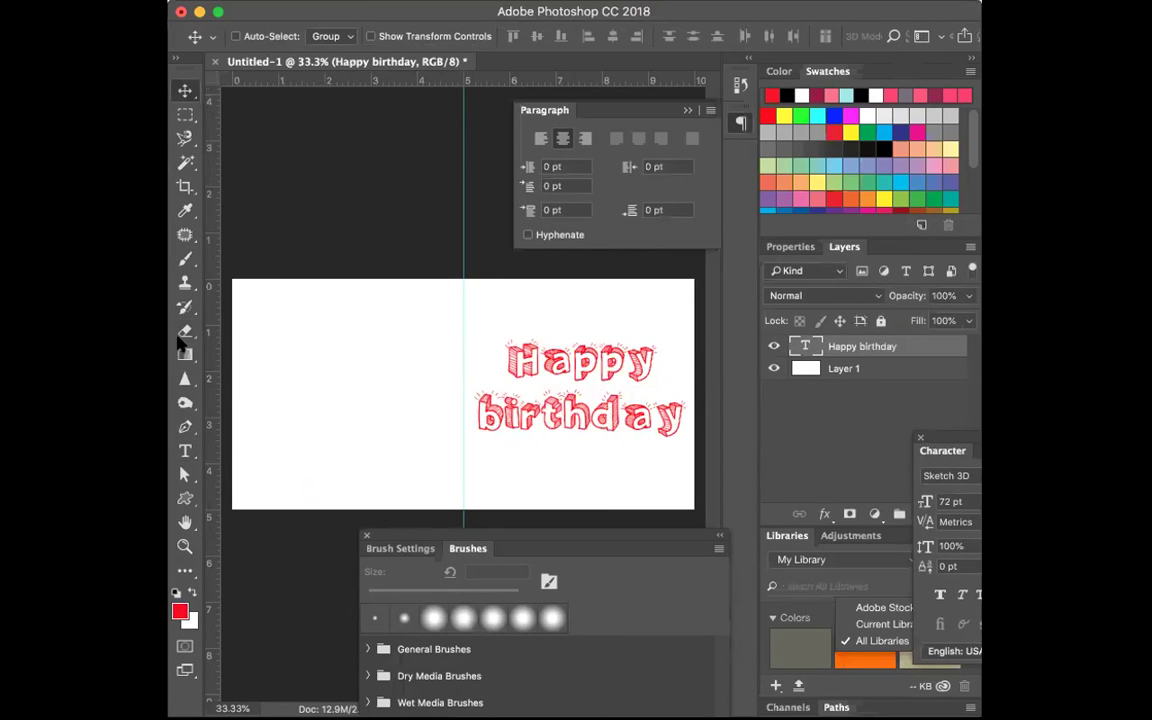
{"action": "left_click", "coordinate": [183, 500]}
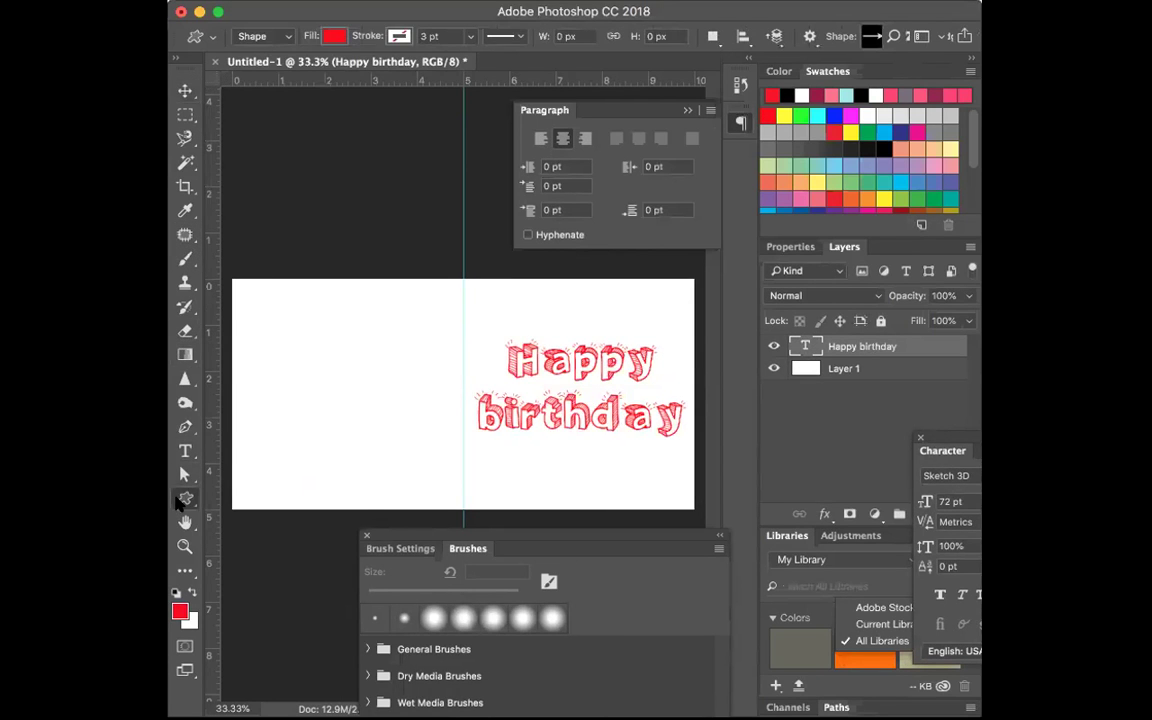
{"action": "right_click", "coordinate": [181, 500]}
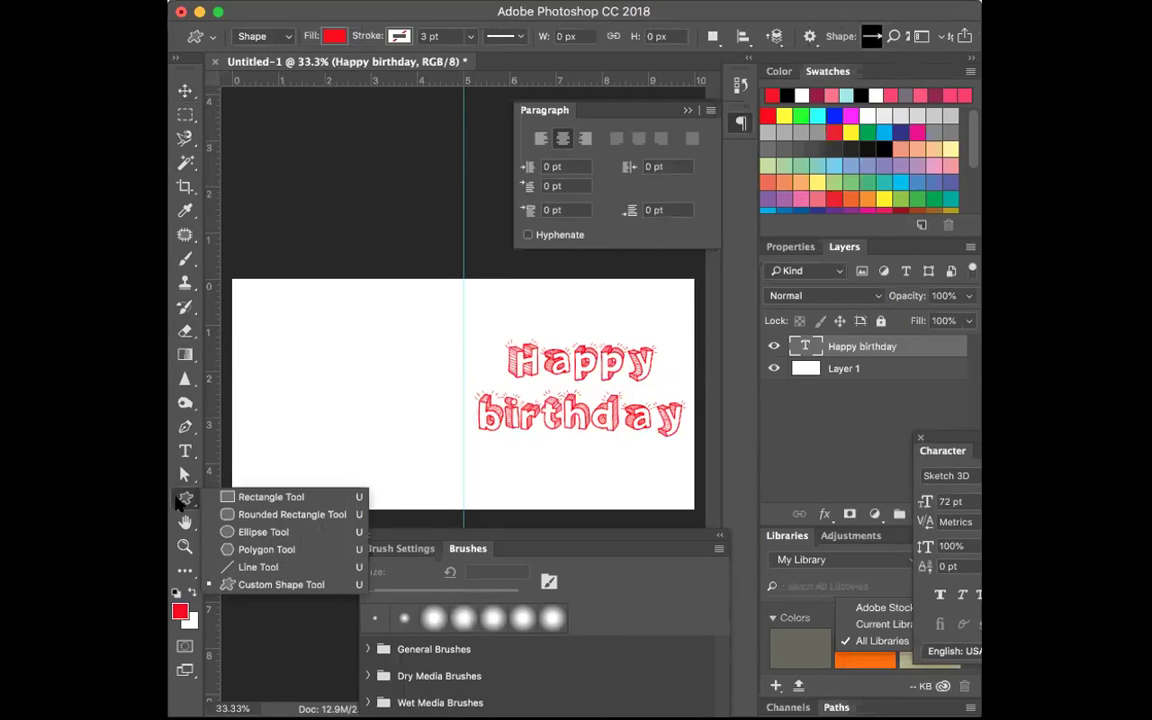
{"action": "left_click", "coordinate": [228, 585]}
{"action": "left_click_drag", "start_coordinate": [497, 327], "coordinate": [612, 305]}
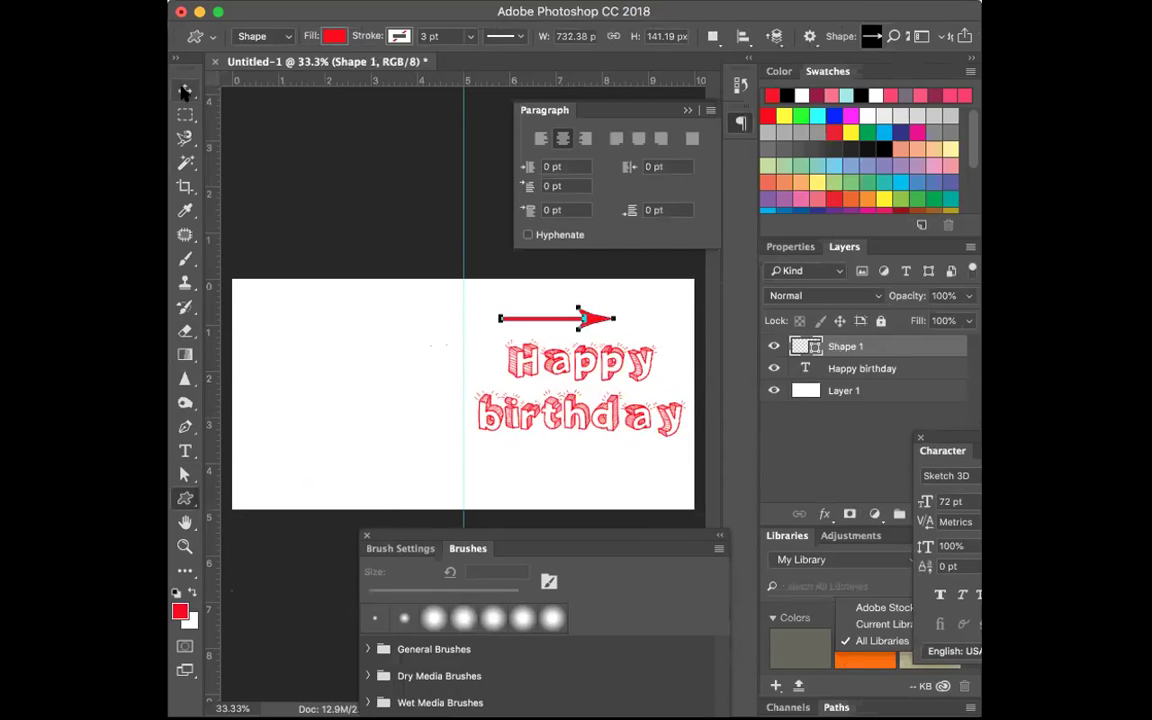
{"action": "left_click", "coordinate": [185, 90]}
{"action": "key", "text": "super+z"}
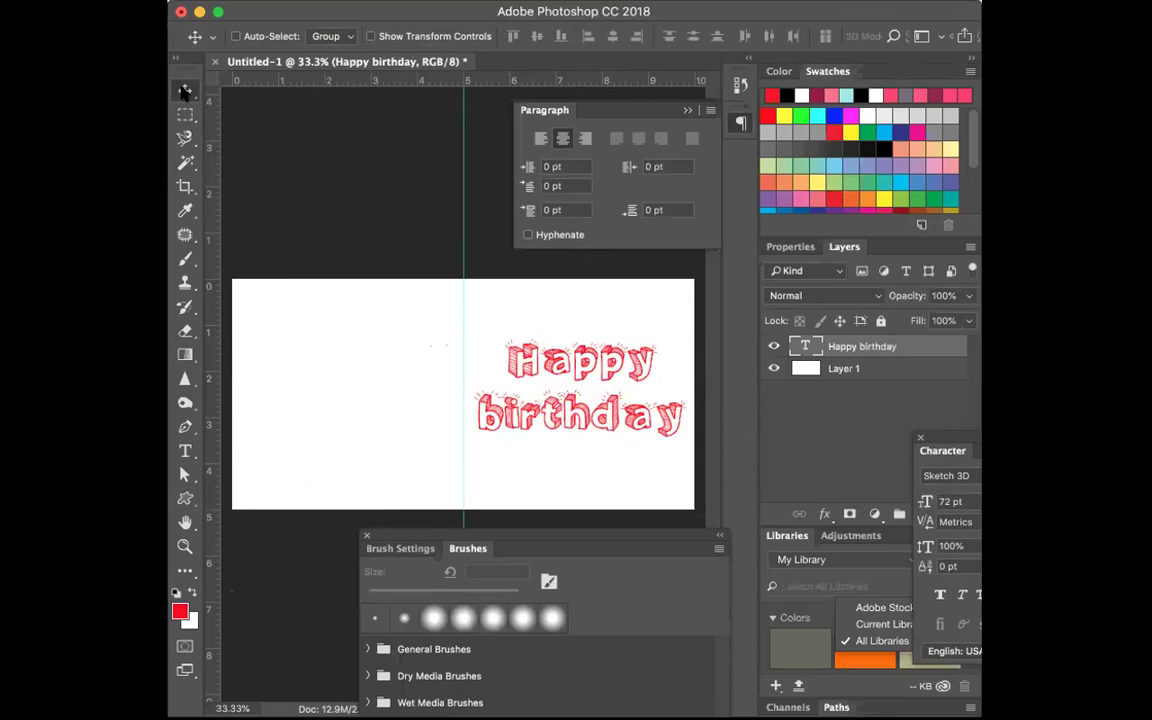
Step: Draw a large red custom shape with the Starburst preset over the greeting in the right half of the card
{"action": "left_click", "coordinate": [186, 497]}
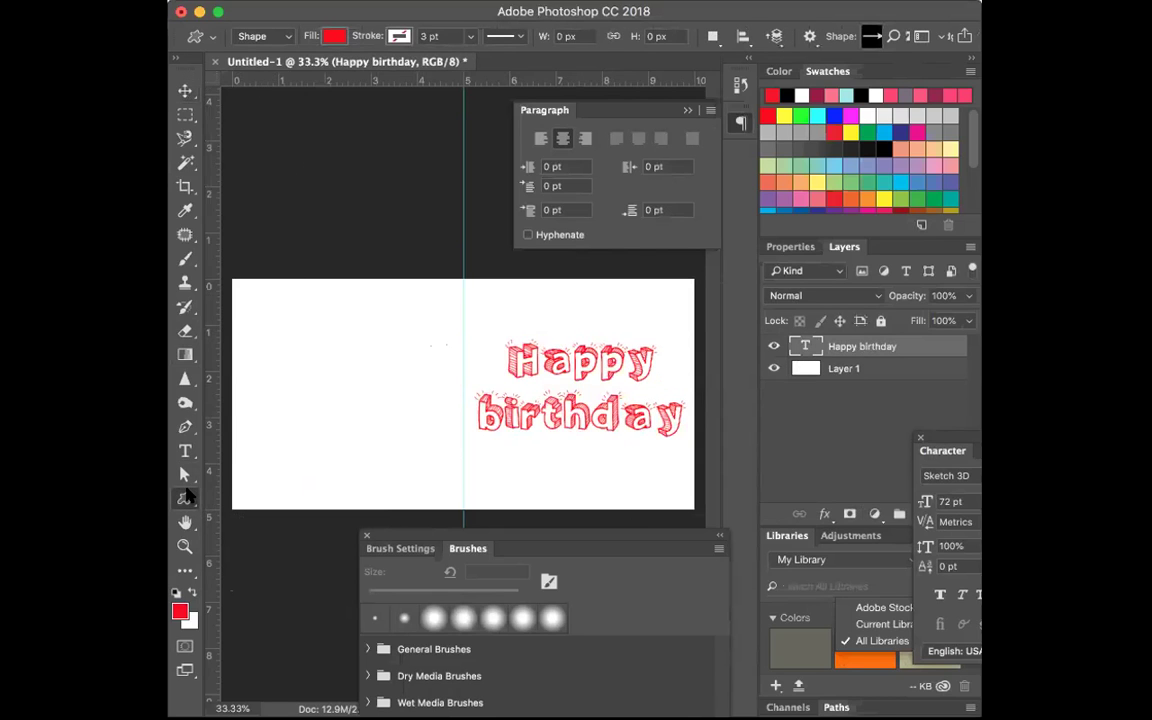
{"action": "left_click", "coordinate": [286, 38]}
{"action": "left_click", "coordinate": [255, 36]}
{"action": "left_click", "coordinate": [874, 37]}
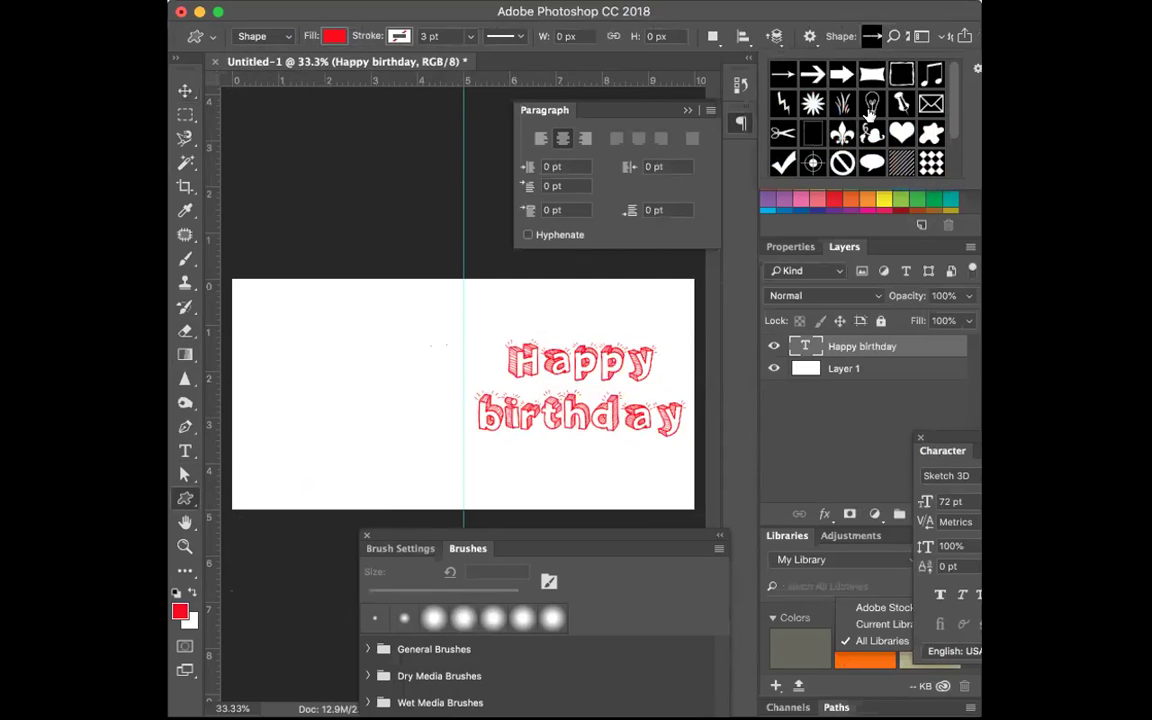
{"action": "scroll", "coordinate": [872, 125], "scroll_direction": "down", "scroll_amount": 2}
{"action": "scroll", "coordinate": [857, 110], "scroll_direction": "up", "scroll_amount": 3}
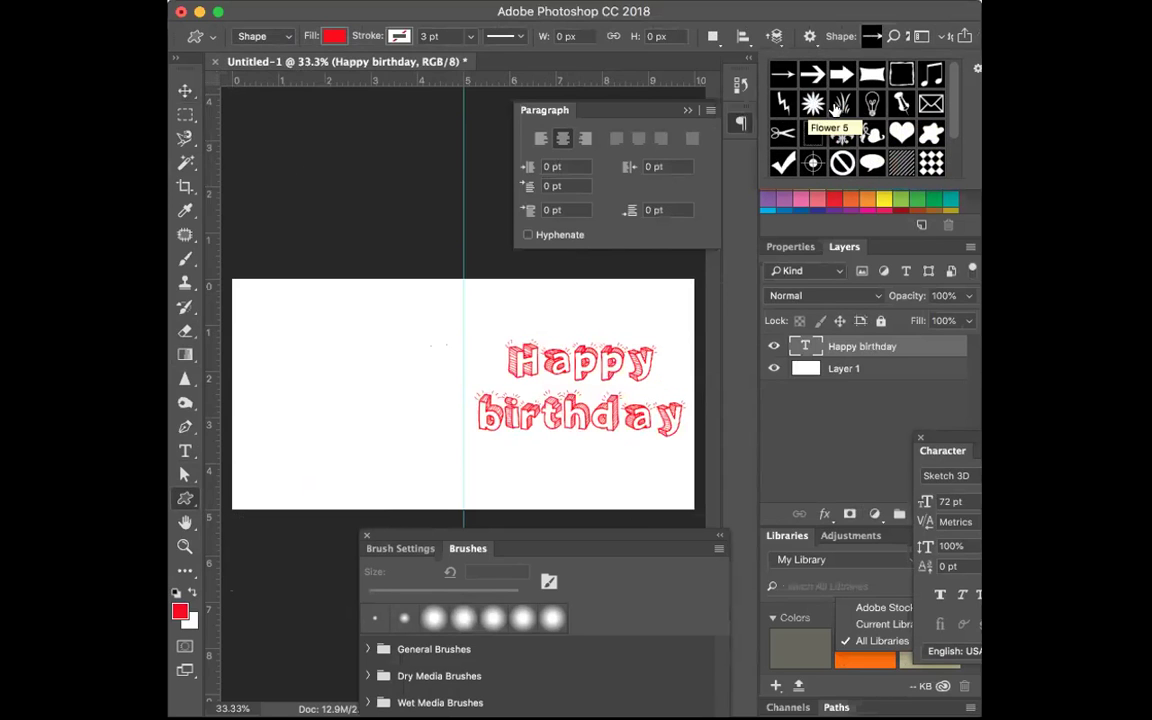
{"action": "scroll", "coordinate": [841, 125], "scroll_direction": "down", "scroll_amount": 3}
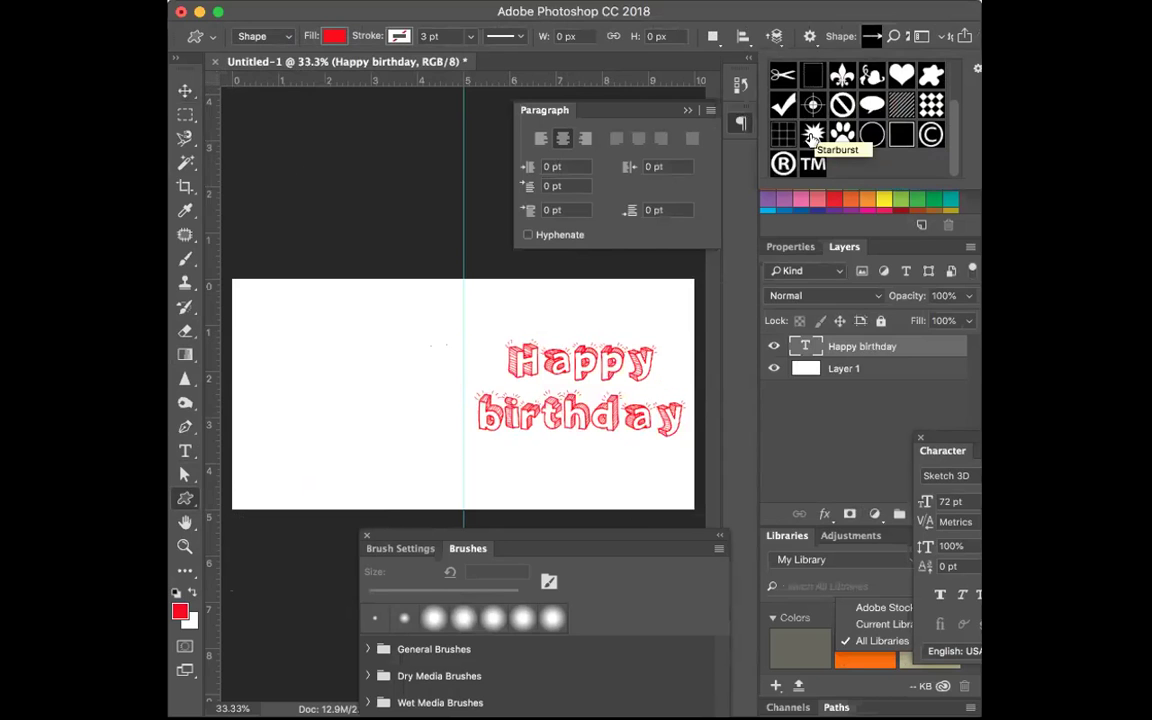
{"action": "left_click", "coordinate": [812, 136]}
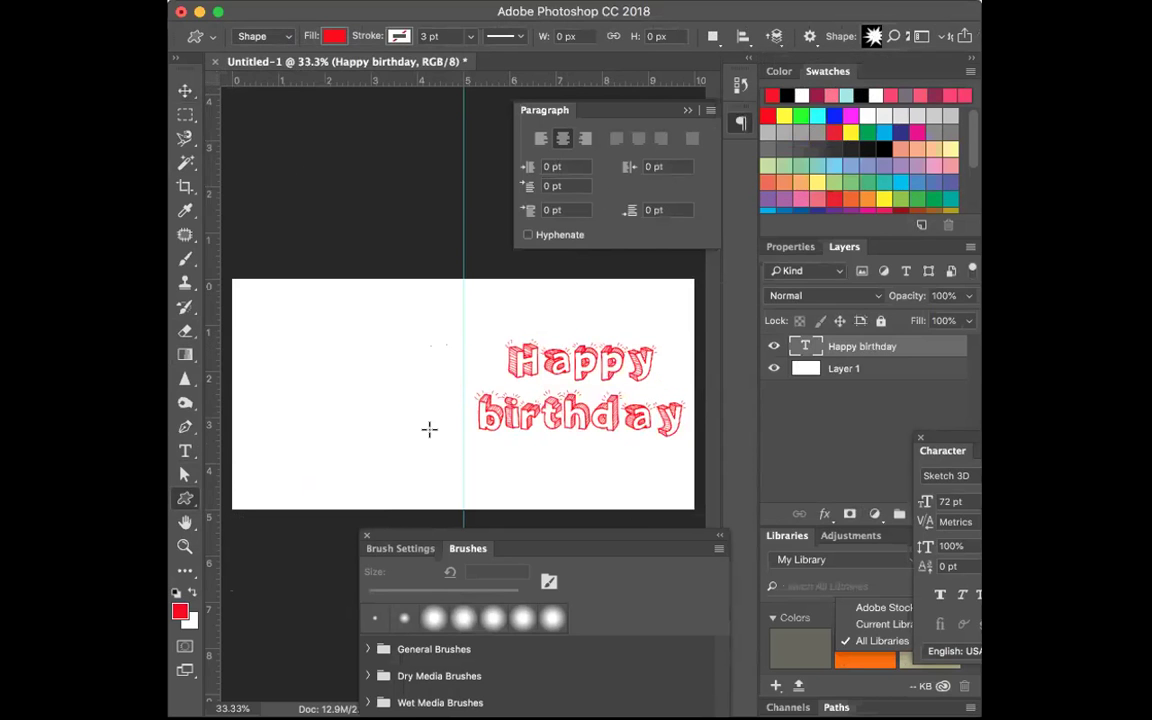
{"action": "left_click_drag", "start_coordinate": [445, 322], "coordinate": [660, 508]}
{"action": "left_click", "coordinate": [185, 90]}
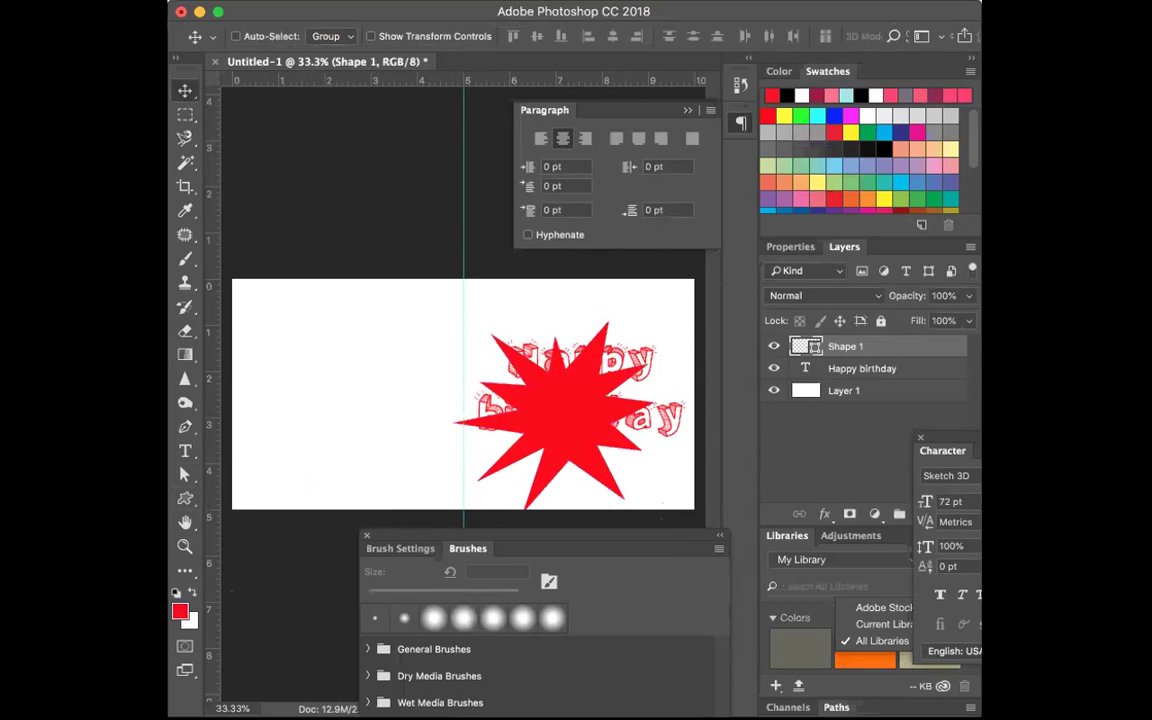
Step: Set the foreground color to yellow and shift the starburst slightly up and right over the greeting
{"action": "left_click", "coordinate": [783, 116]}
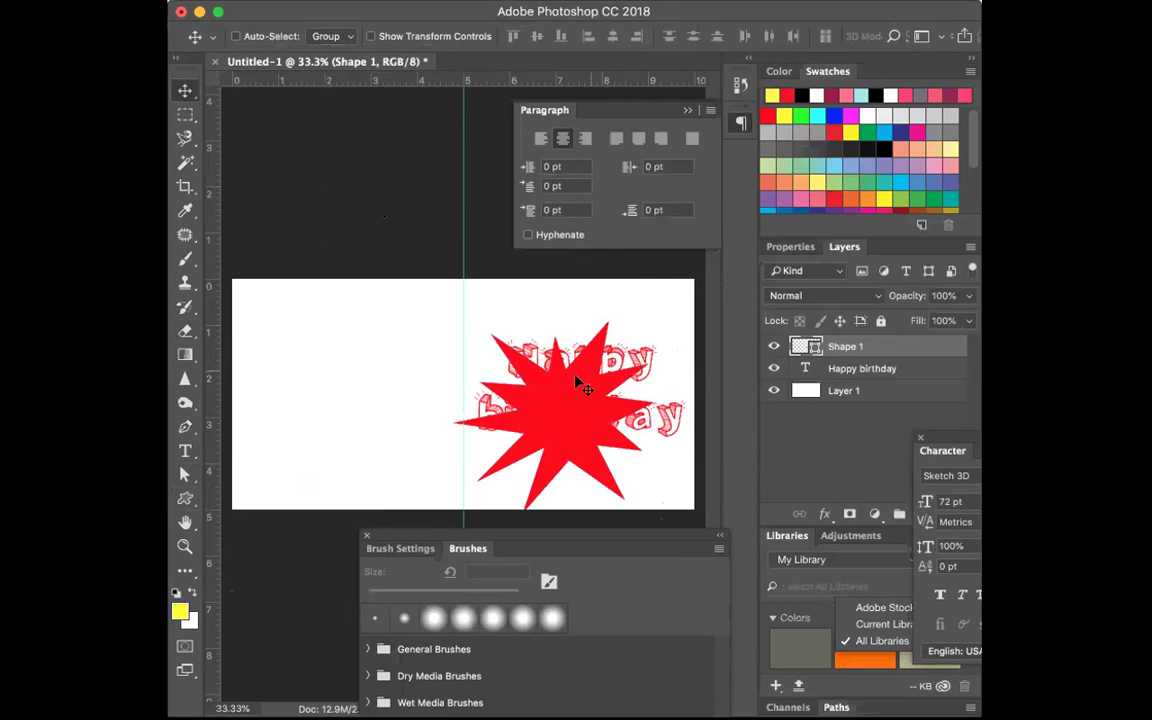
{"action": "mouse_move", "coordinate": [570, 371]}
{"action": "left_mouse_down"}
{"action": "mouse_move", "coordinate": [568, 329]}
{"action": "mouse_move", "coordinate": [580, 349]}
{"action": "left_mouse_up"}
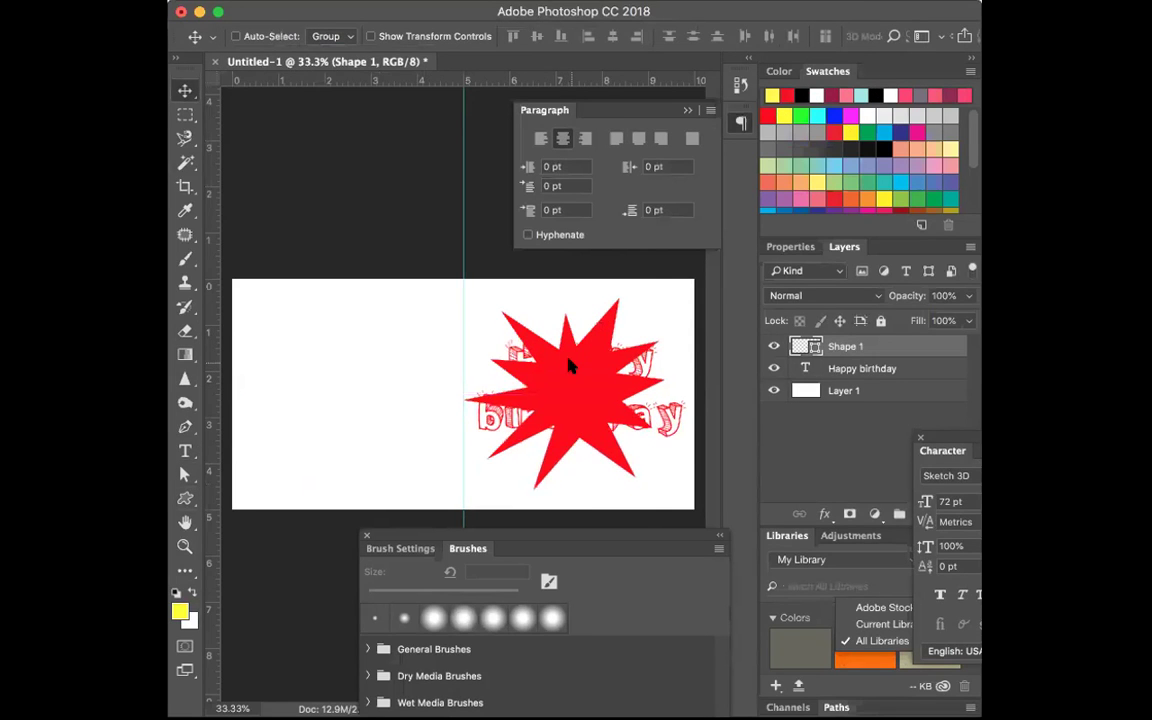
{"action": "left_click", "coordinate": [918, 37]}
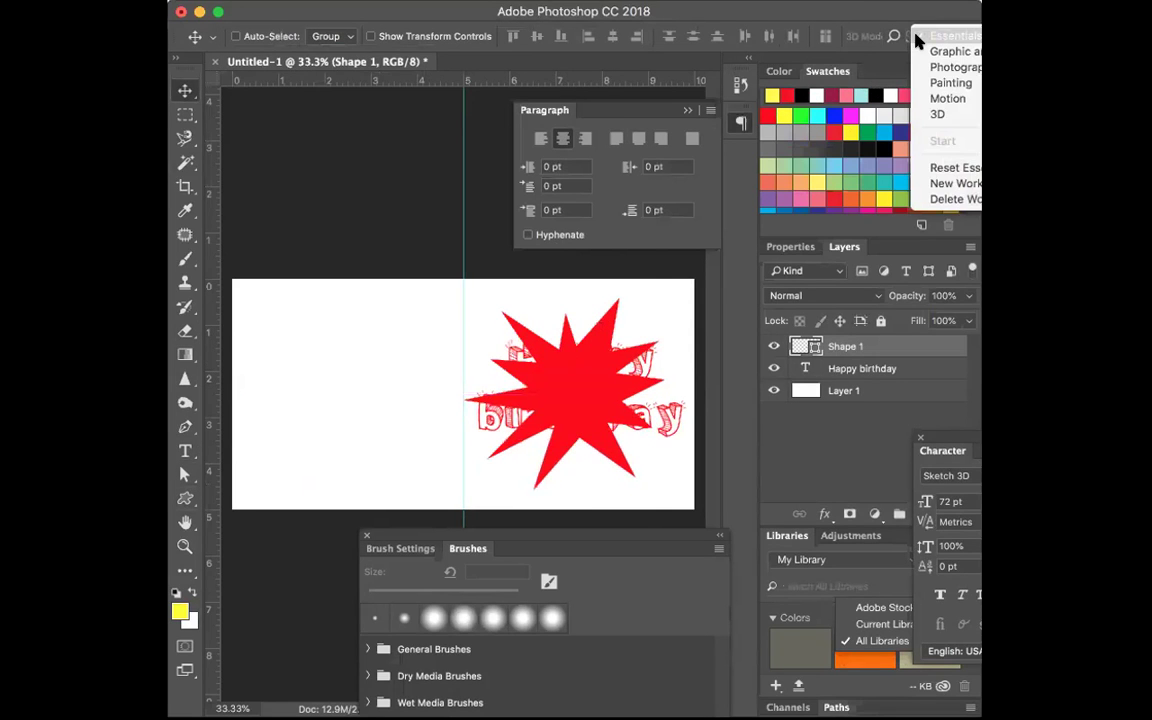
{"action": "left_click", "coordinate": [918, 37]}
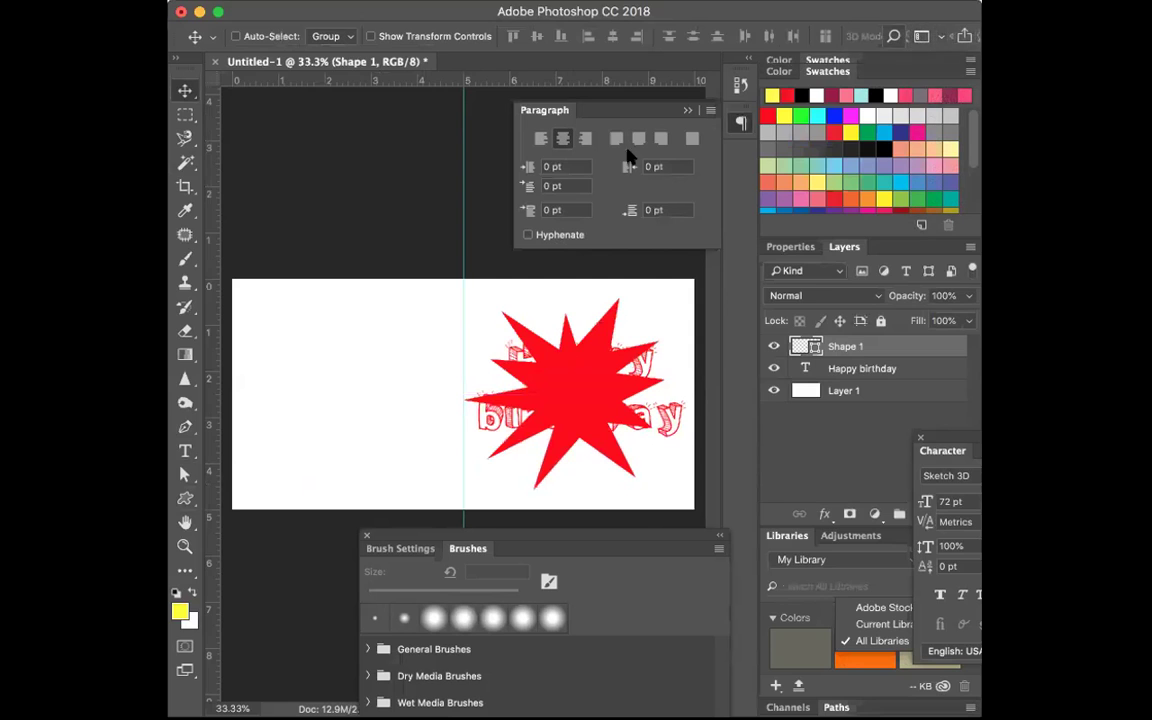
Step: Change the starburst's fill color to yellow fff000 and place its layer directly beneath the greeting text
{"action": "double_click", "coordinate": [806, 346]}
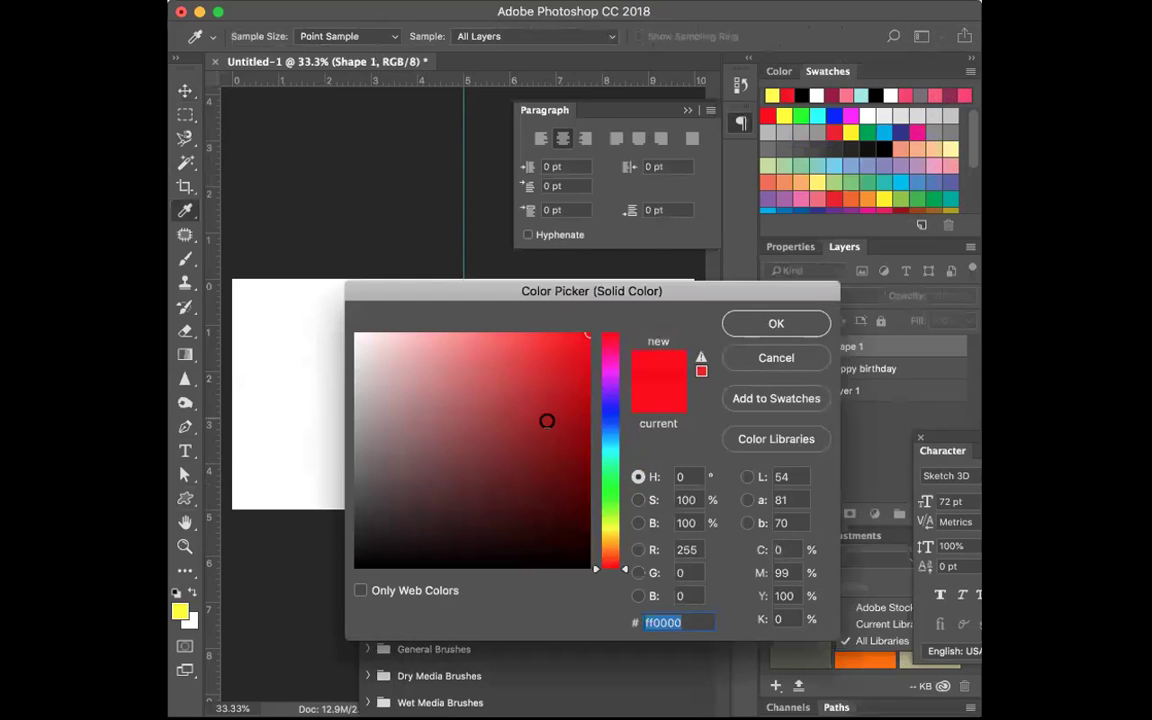
{"action": "left_click", "coordinate": [622, 529]}
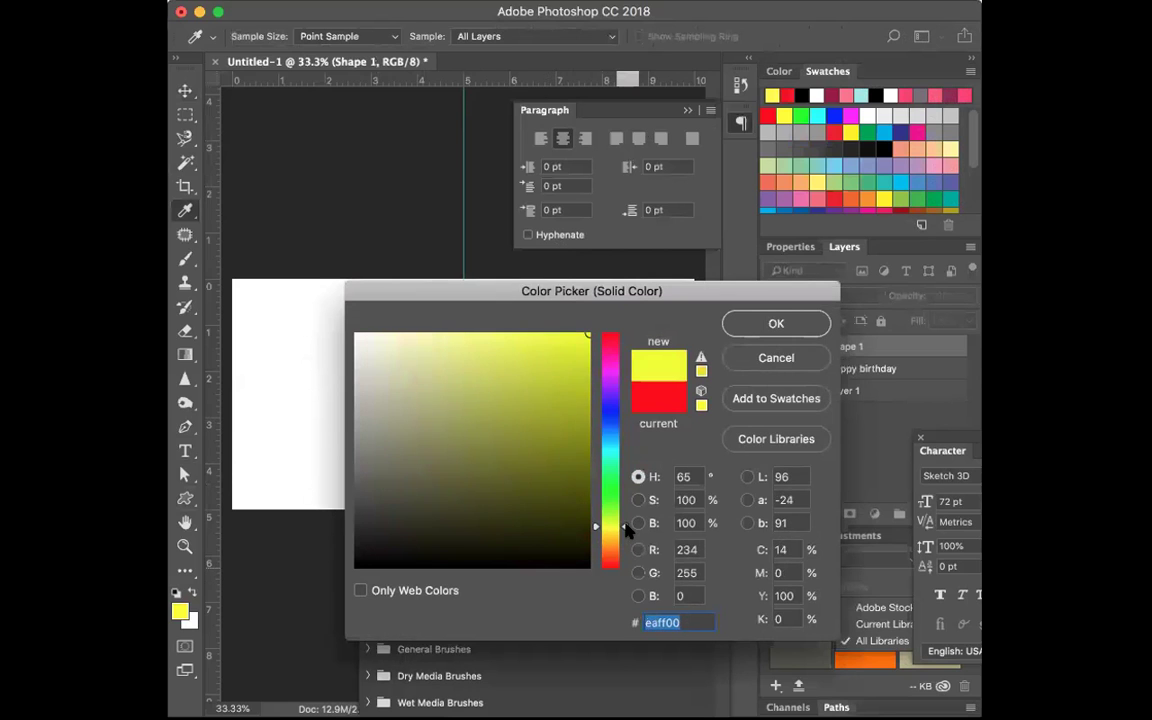
{"action": "left_click", "coordinate": [625, 534]}
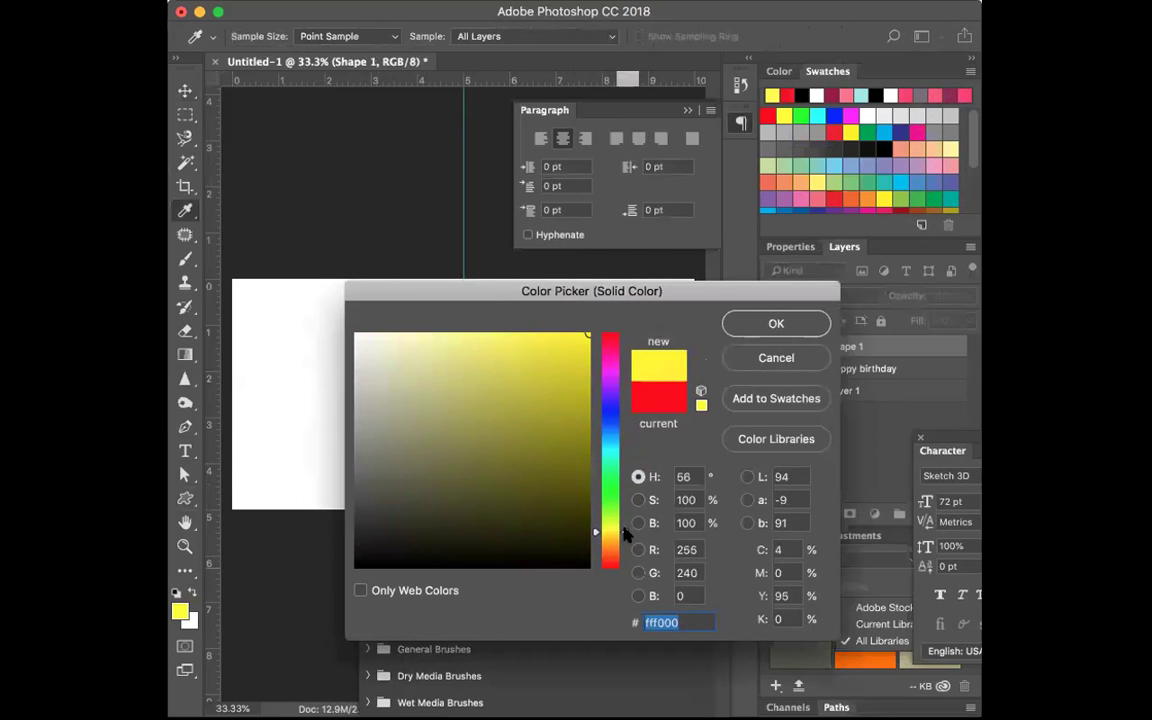
{"action": "left_click", "coordinate": [760, 329]}
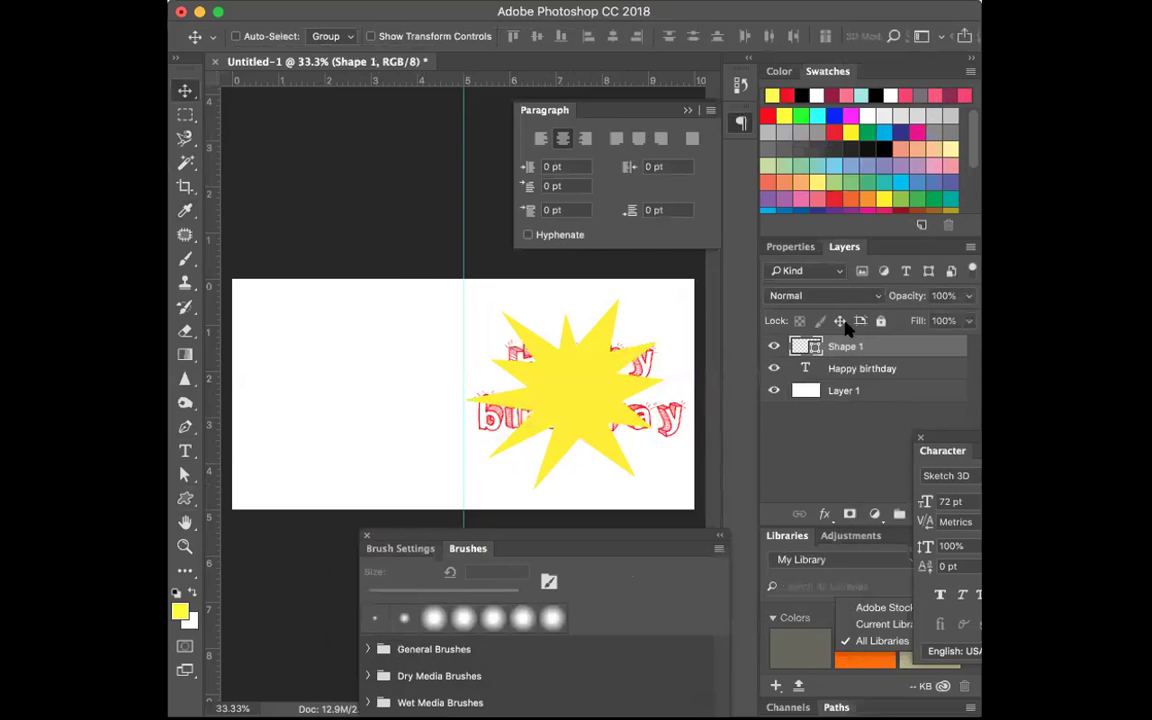
{"action": "left_click_drag", "start_coordinate": [856, 350], "coordinate": [850, 398]}
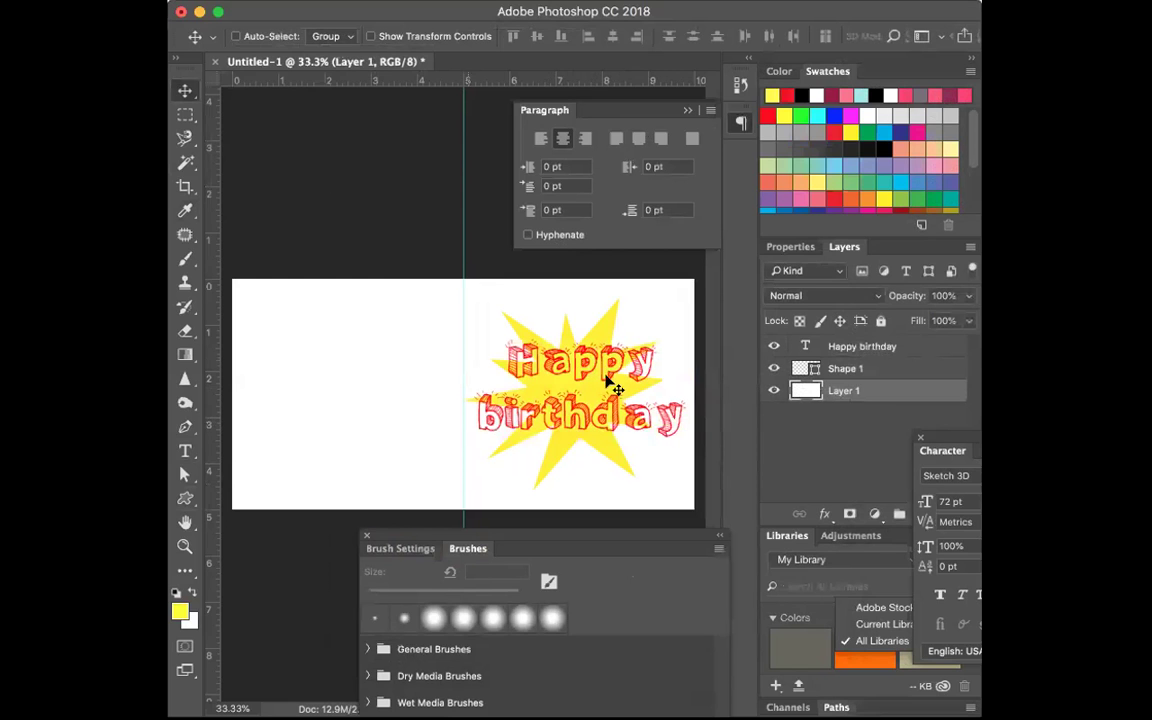
Step: Fill the white background layer with a custom bright green color
{"action": "left_click", "coordinate": [305, 2]}
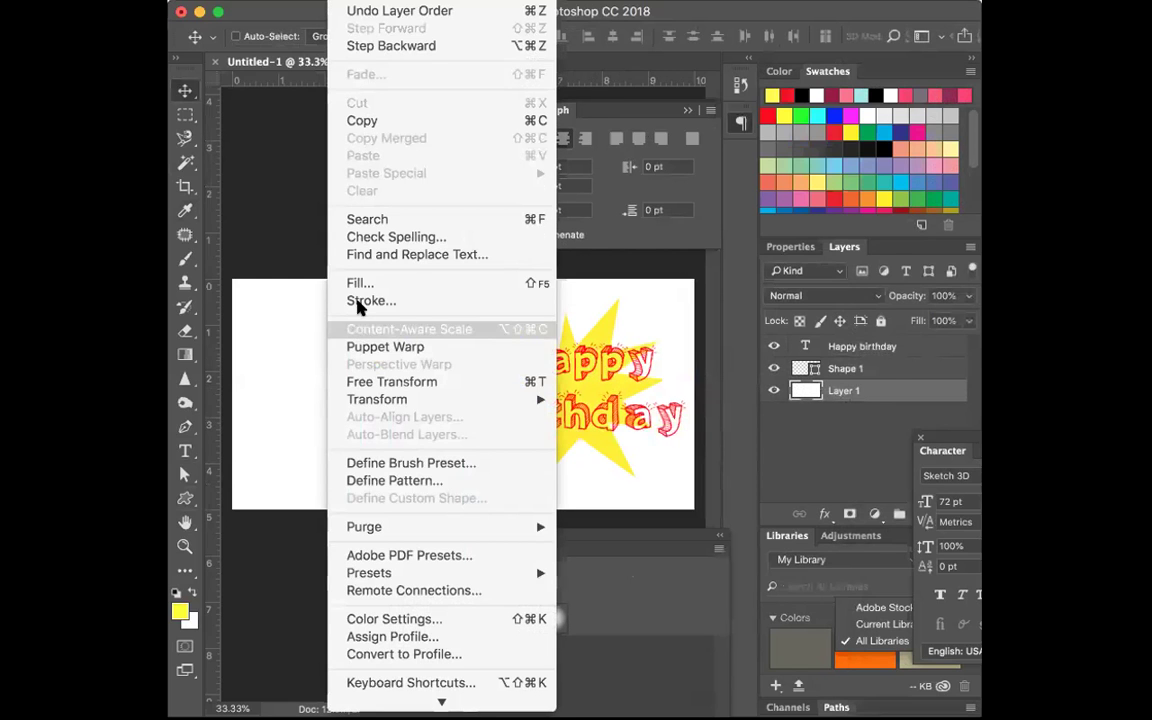
{"action": "left_click", "coordinate": [424, 283]}
{"action": "left_click", "coordinate": [777, 250]}
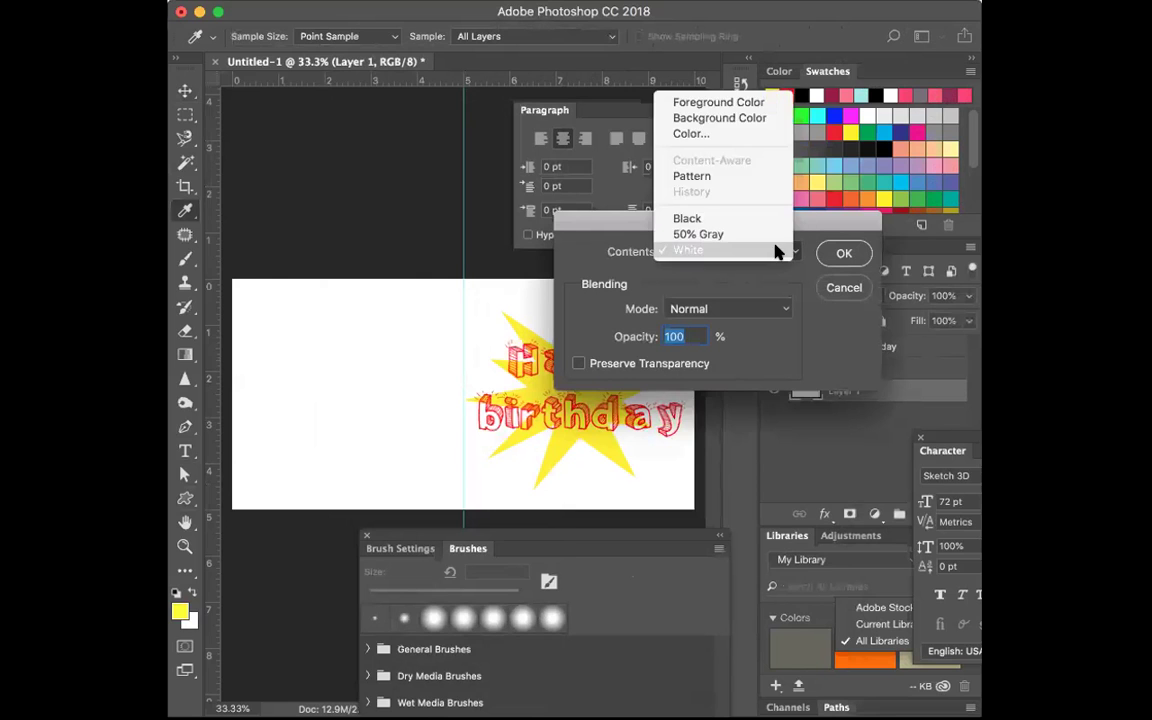
{"action": "left_click", "coordinate": [745, 133]}
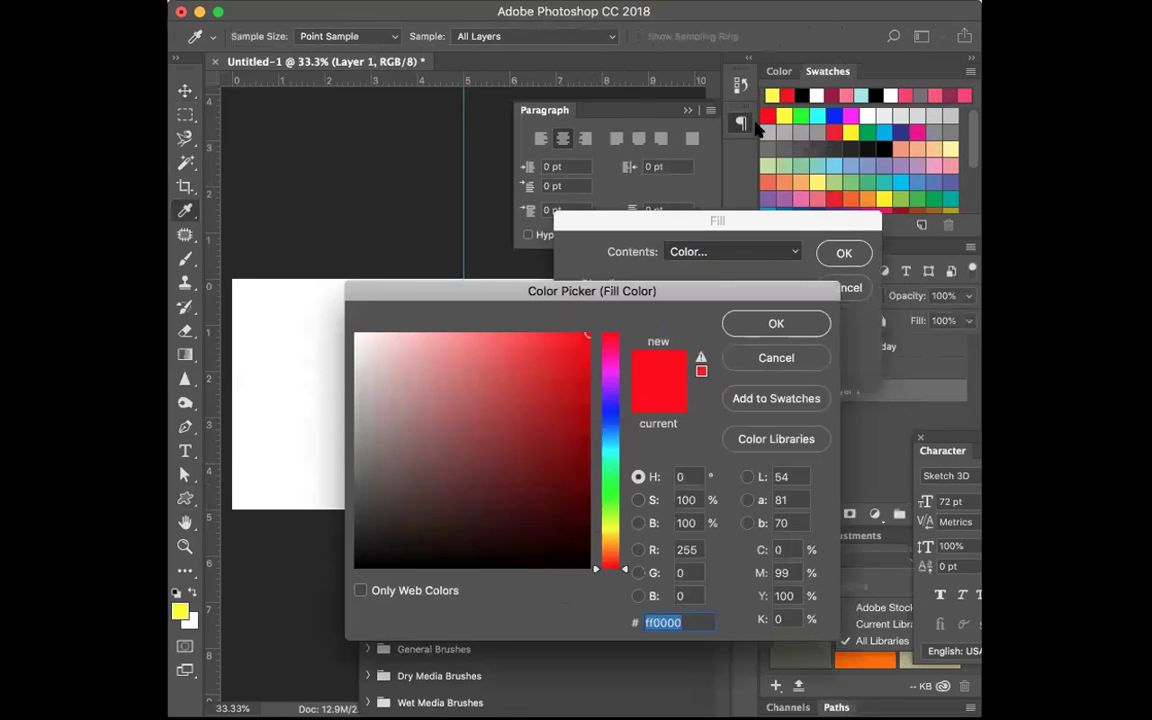
{"action": "left_click", "coordinate": [613, 494]}
{"action": "left_click", "coordinate": [778, 320]}
{"action": "left_click", "coordinate": [841, 254]}
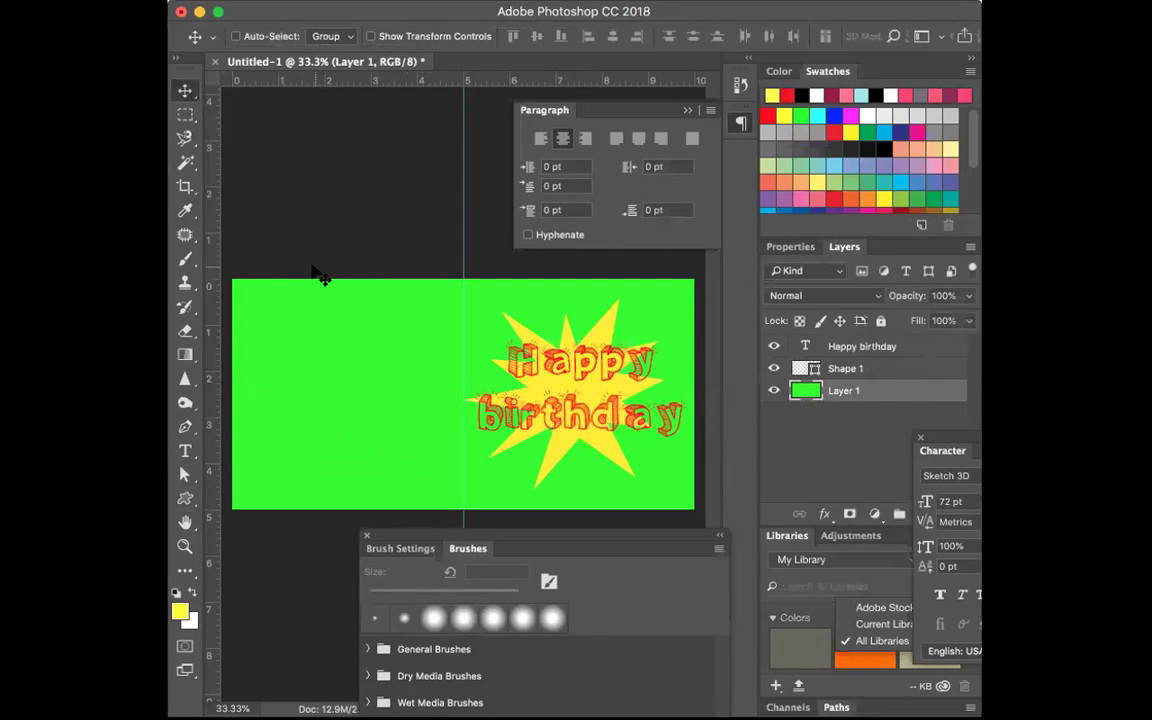
Step: Duplicate the starburst layer and scale the copy up to about 143.5% so it nearly fills the card's right half
{"action": "left_click", "coordinate": [850, 369]}
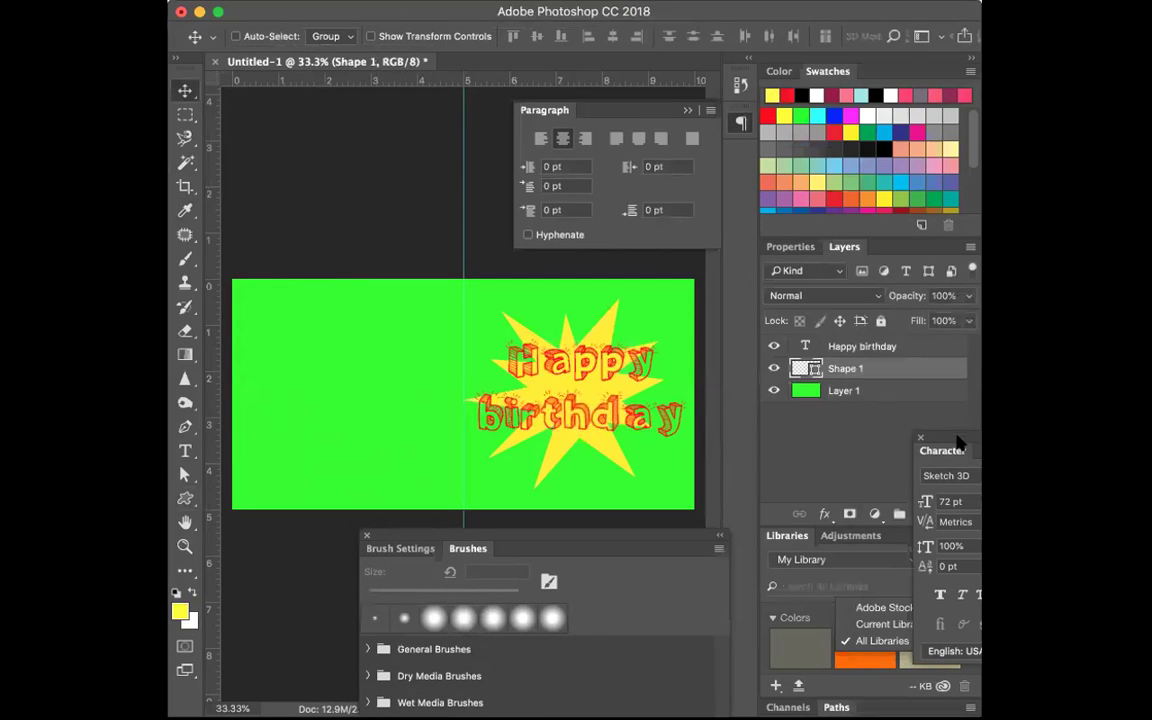
{"action": "left_click_drag", "start_coordinate": [925, 368], "coordinate": [925, 513]}
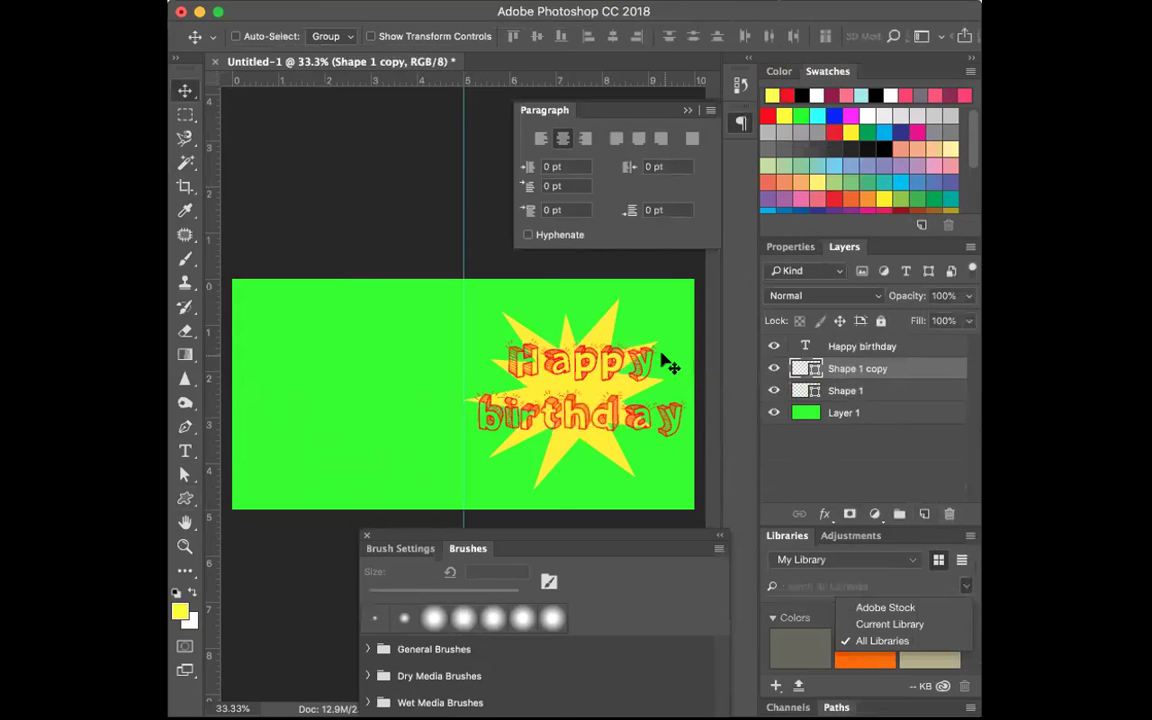
{"action": "left_click", "coordinate": [345, 2]}
{"action": "mouse_move", "coordinate": [400, 399]}
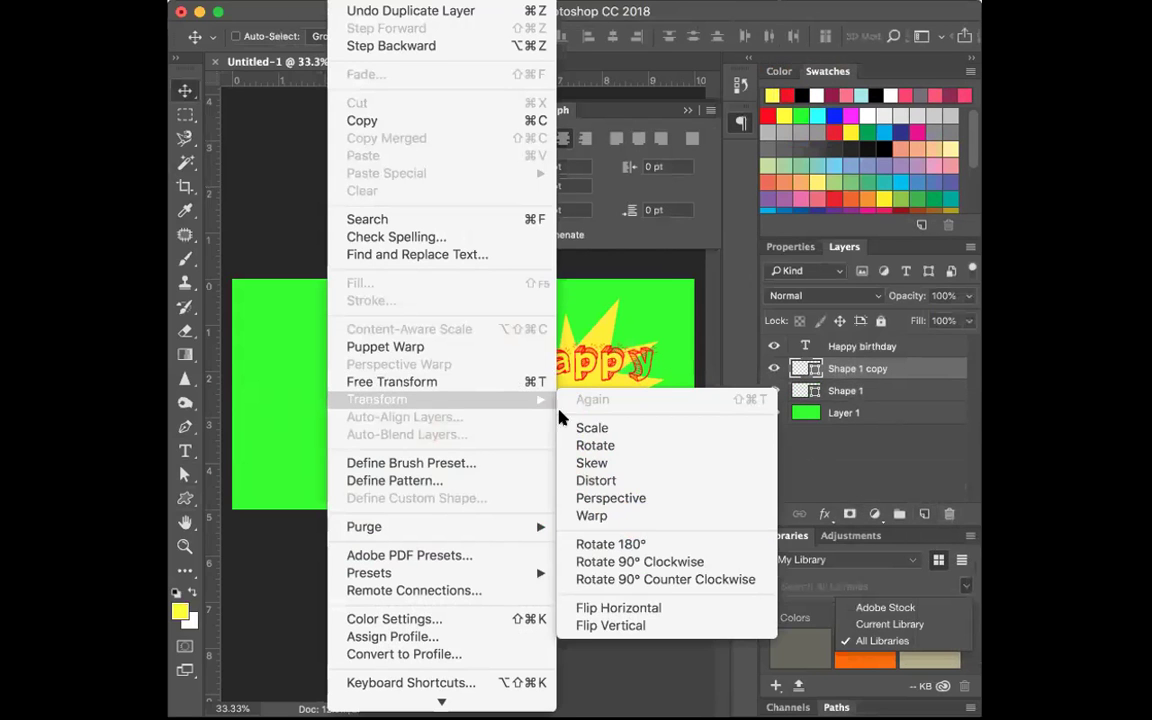
{"action": "left_click", "coordinate": [585, 427]}
{"action": "left_click_drag", "start_coordinate": [463, 487], "coordinate": [404, 547]}
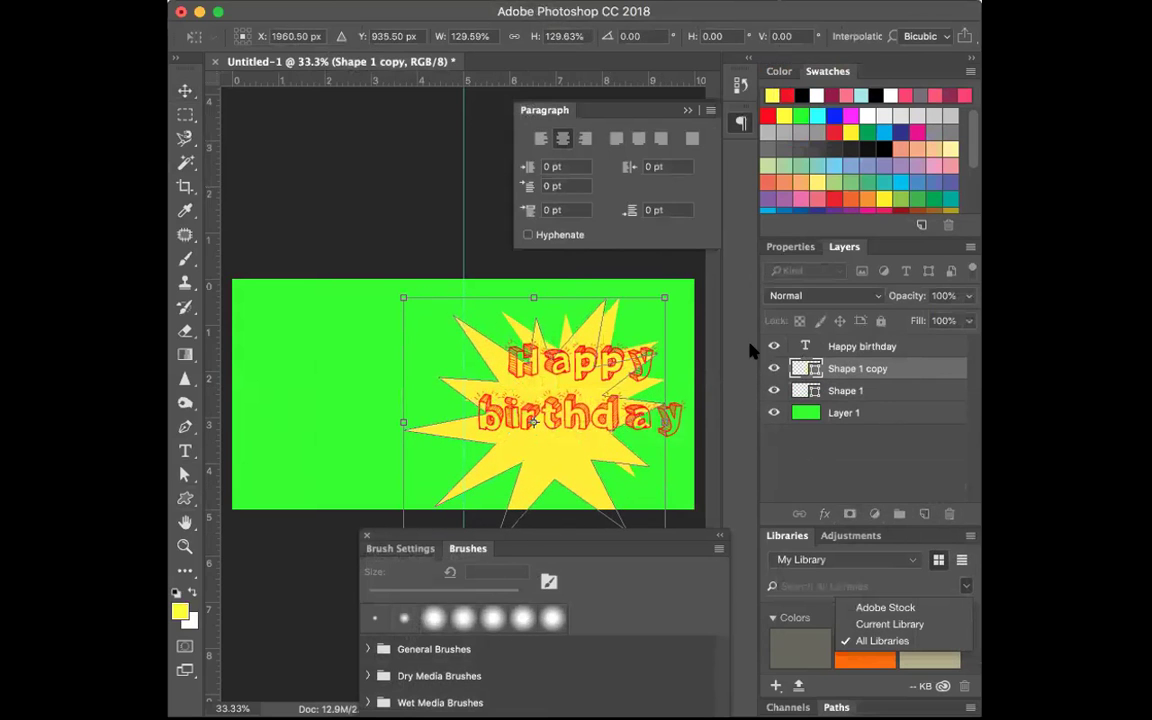
{"action": "left_click_drag", "start_coordinate": [663, 296], "coordinate": [692, 270]}
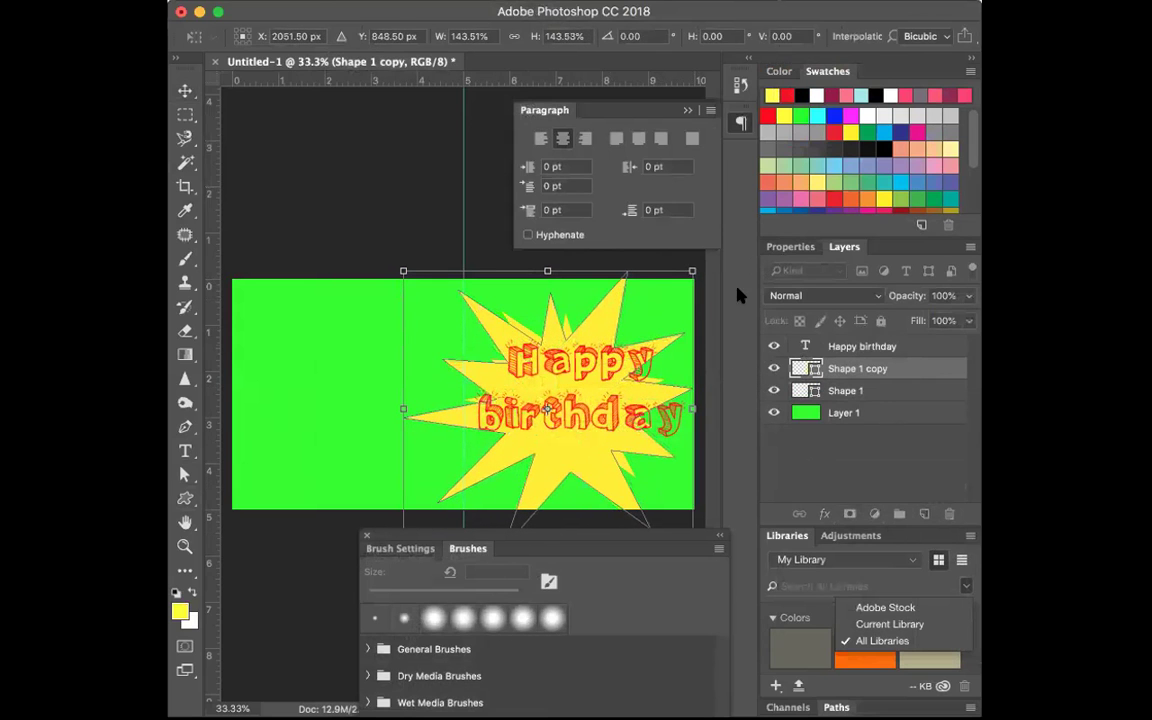
{"action": "left_click", "coordinate": [186, 90]}
{"action": "left_click", "coordinate": [893, 256]}
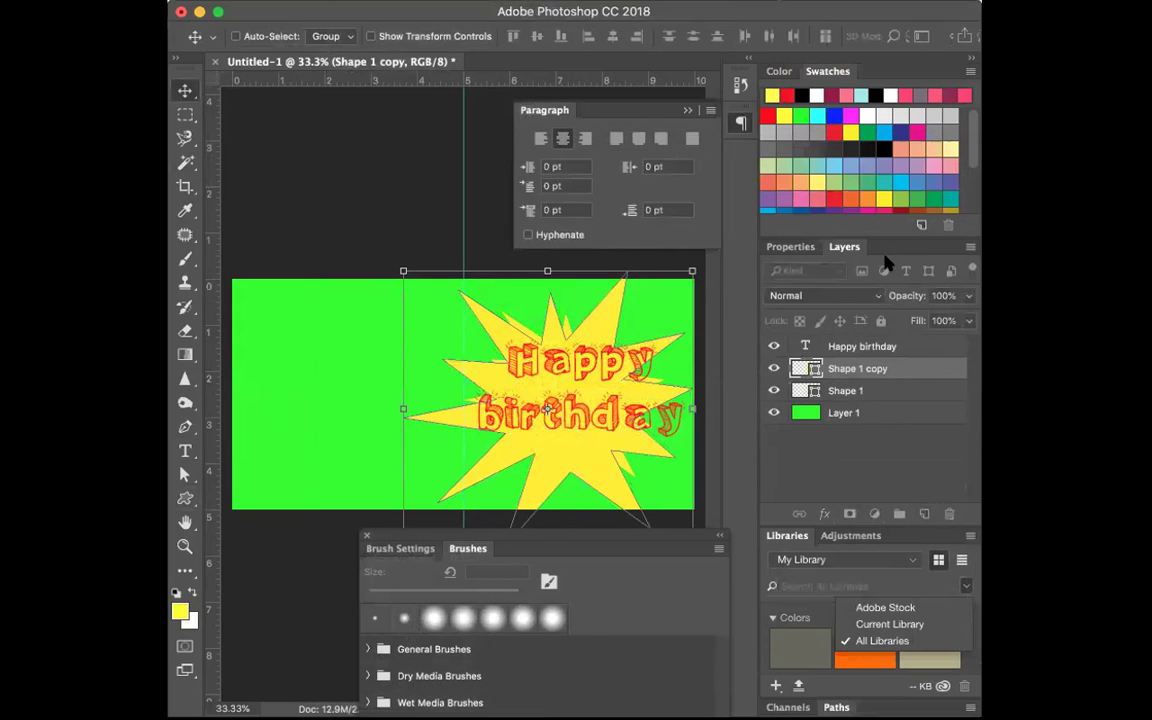
Step: Try pink and magenta on the enlarged starburst copy and set its fill color to bright blue
{"action": "double_click", "coordinate": [863, 369]}
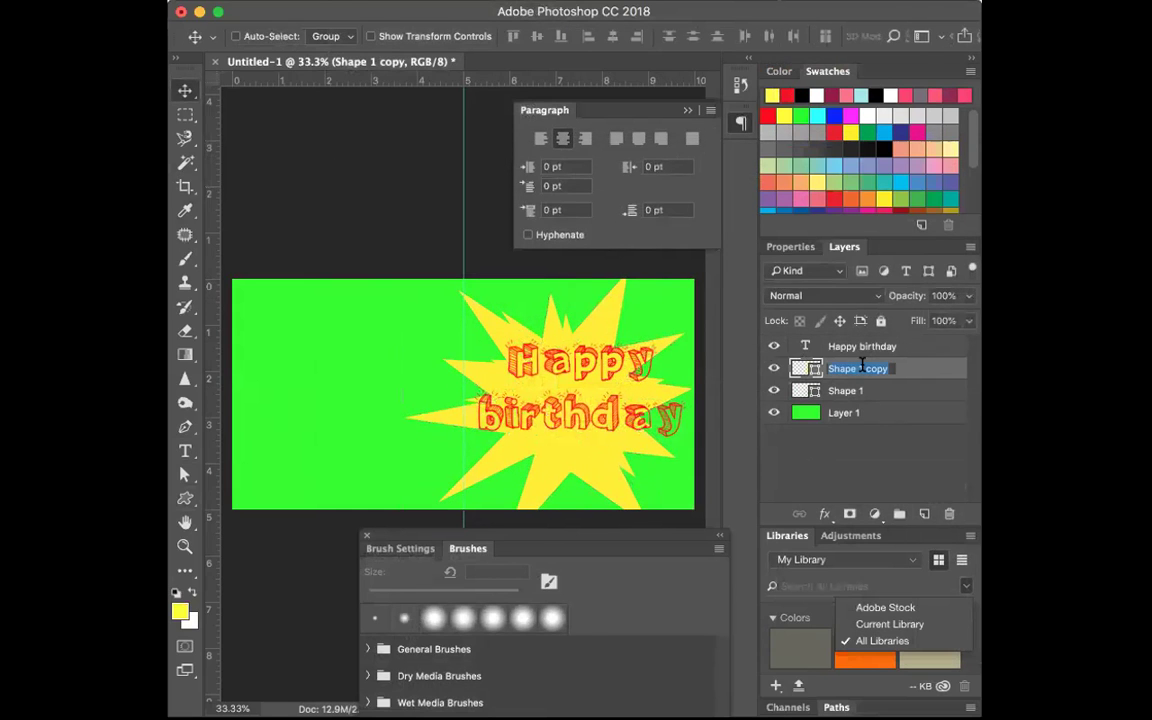
{"action": "double_click", "coordinate": [795, 370]}
{"action": "left_click", "coordinate": [612, 343]}
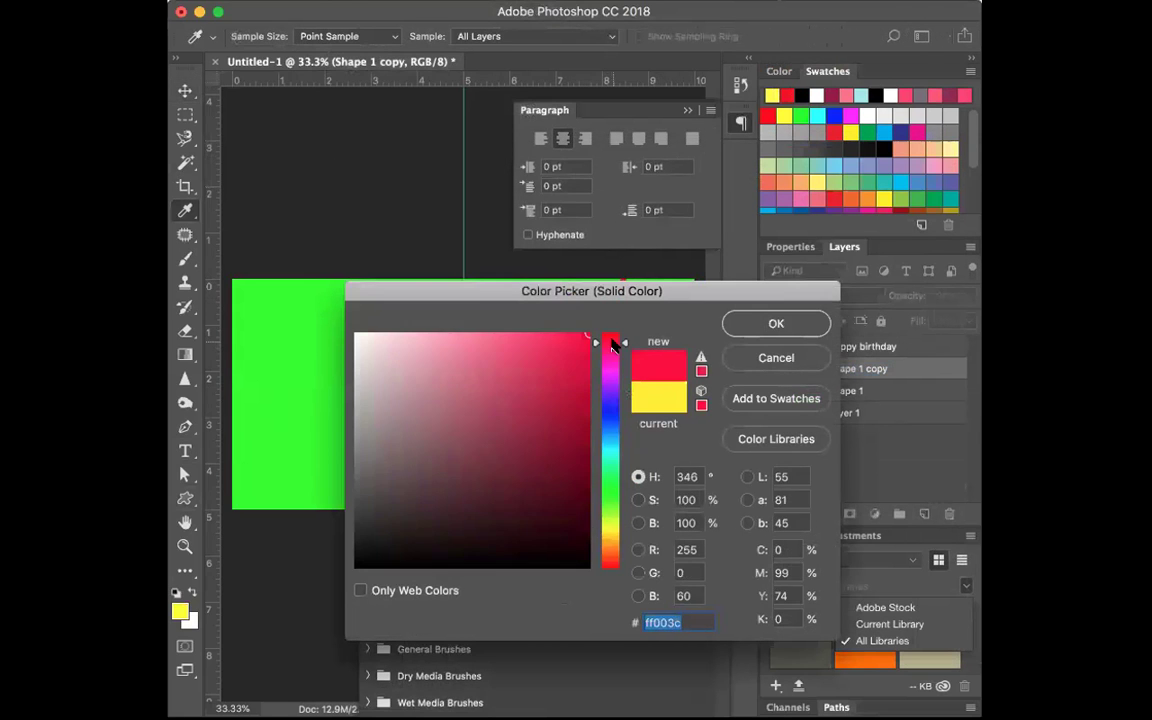
{"action": "left_click", "coordinate": [613, 369]}
{"action": "left_click_drag", "start_coordinate": [638, 289], "coordinate": [998, 313]}
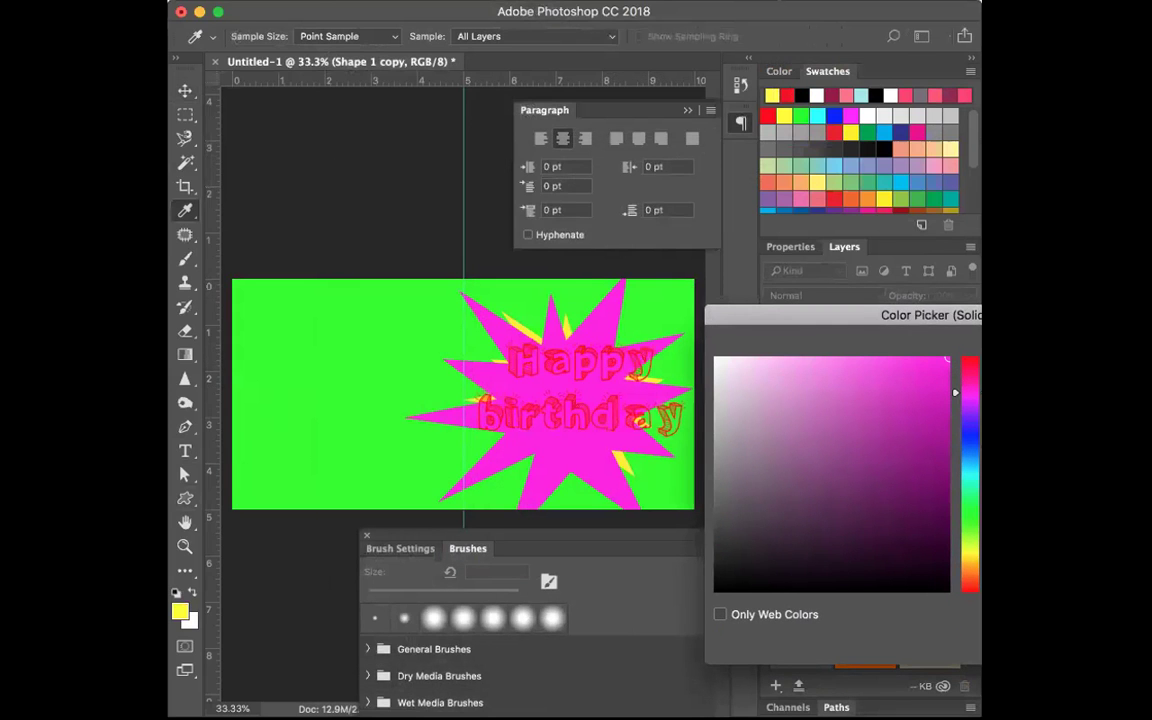
{"action": "left_click", "coordinate": [969, 435]}
{"action": "key", "text": "Return"}
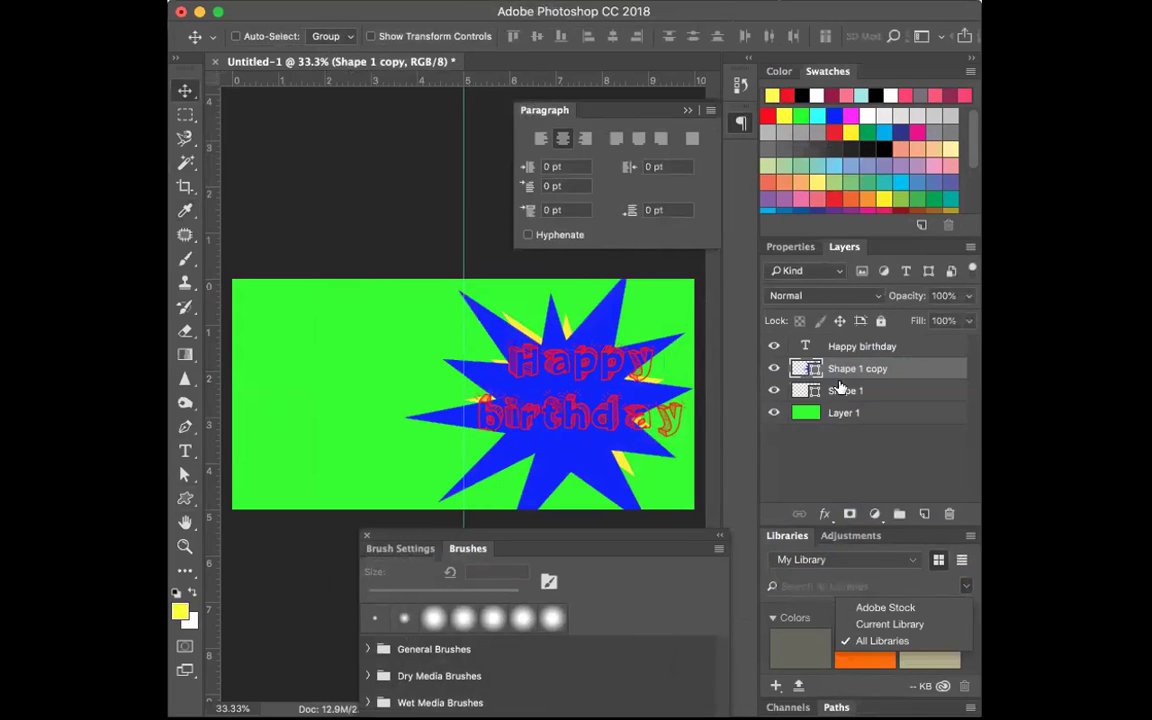
Step: Move the blue starburst layer beneath the yellow starburst, then select the yellow layer and toggle its visibility off and on
{"action": "left_click_drag", "start_coordinate": [840, 368], "coordinate": [836, 395]}
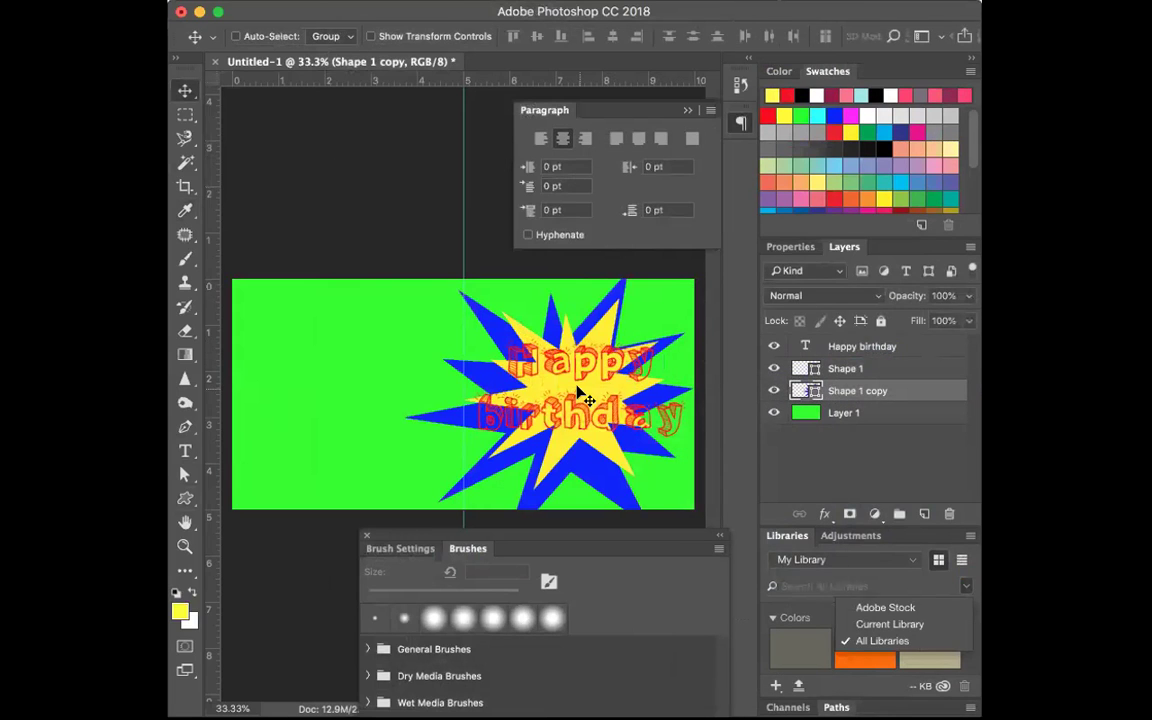
{"action": "left_click", "coordinate": [848, 350]}
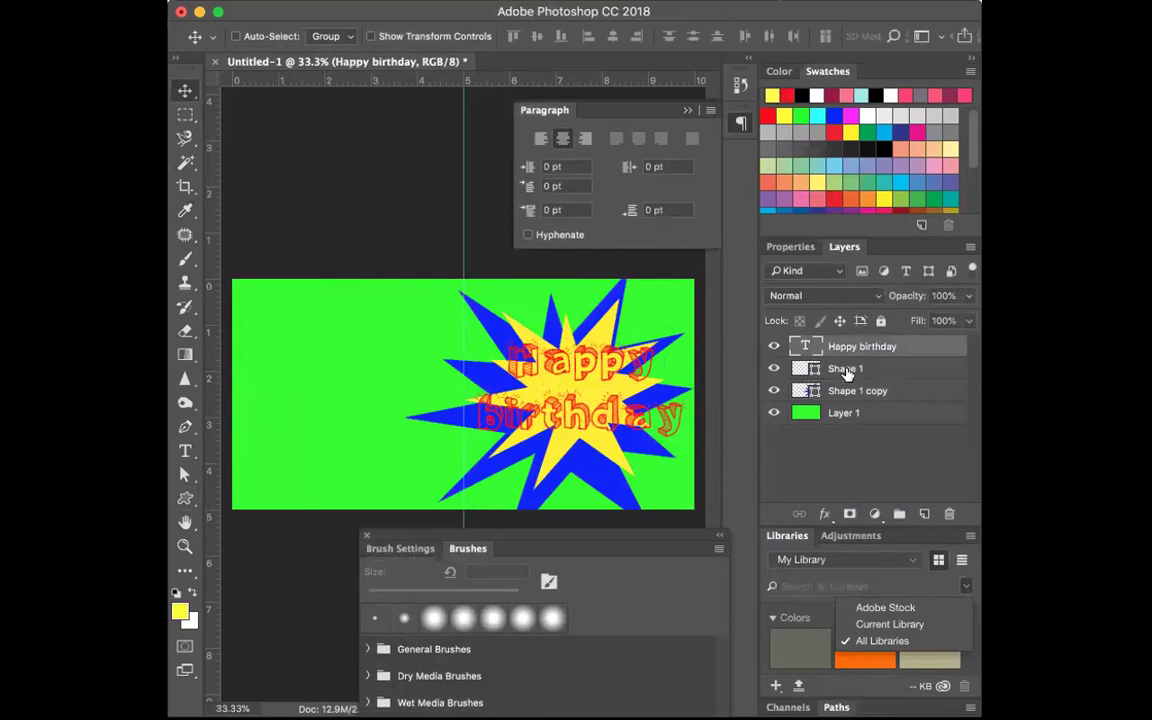
{"action": "left_click", "coordinate": [845, 368]}
{"action": "left_click", "coordinate": [773, 368]}
{"action": "left_click", "coordinate": [773, 368]}
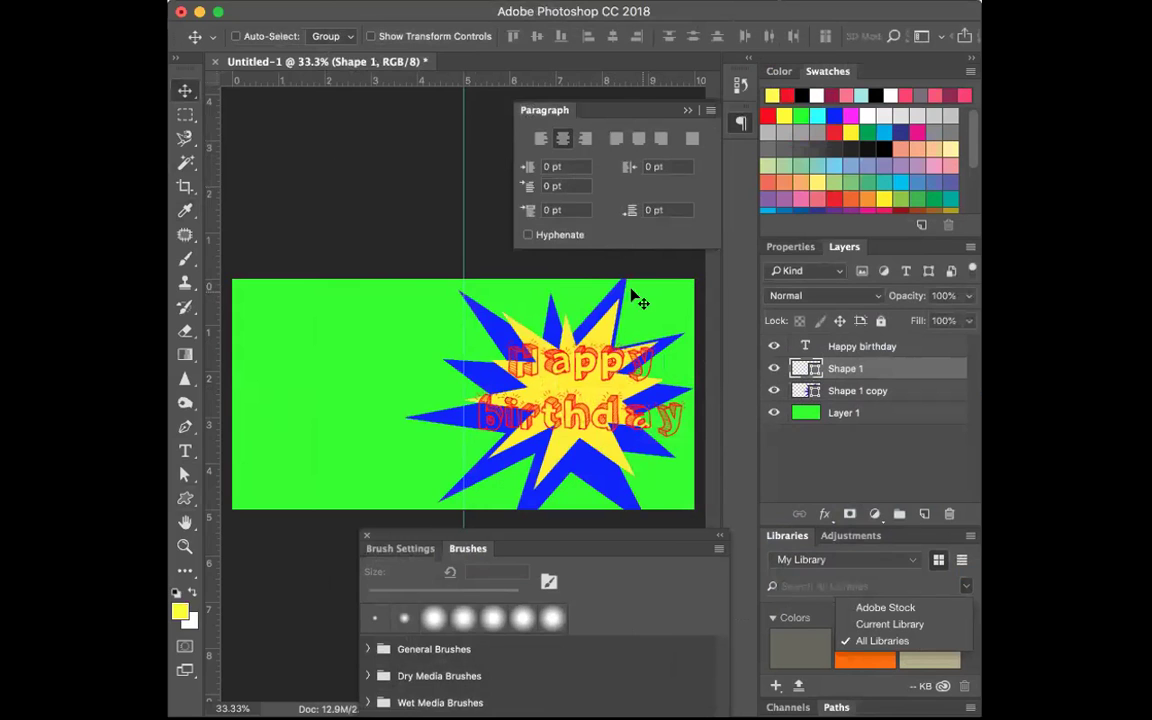
Step: Scale the yellow starburst up and position it to run off the card's right side, with its left point near the 2-inch mark
{"action": "left_click", "coordinate": [350, 2]}
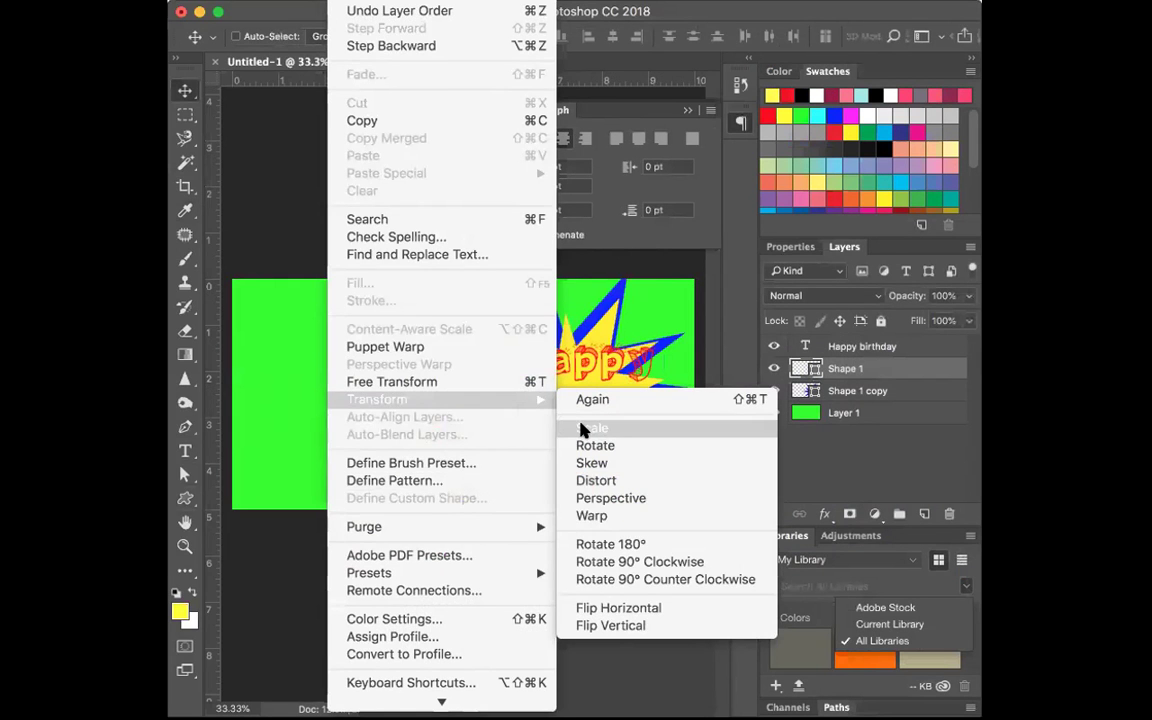
{"action": "left_click", "coordinate": [530, 460]}
{"action": "left_click_drag", "start_coordinate": [413, 442], "coordinate": [408, 505]}
{"action": "left_click_drag", "start_coordinate": [664, 297], "coordinate": [716, 249]}
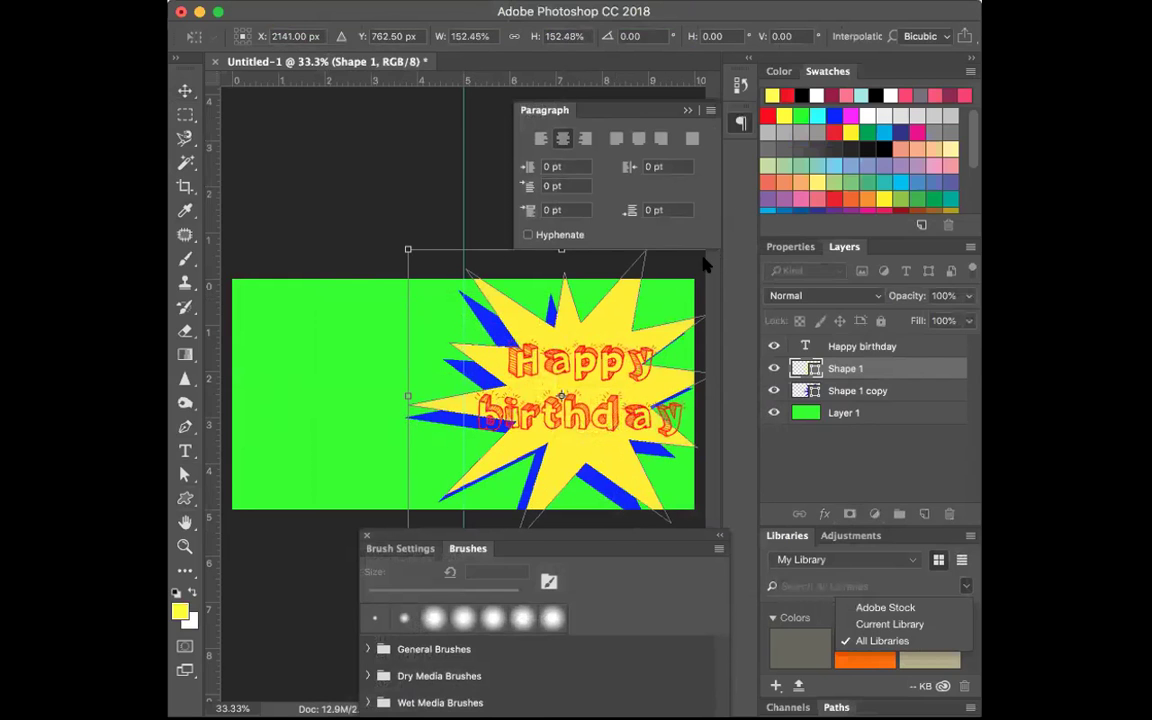
{"action": "left_click_drag", "start_coordinate": [408, 249], "coordinate": [350, 193]}
{"action": "left_click_drag", "start_coordinate": [562, 316], "coordinate": [577, 342]}
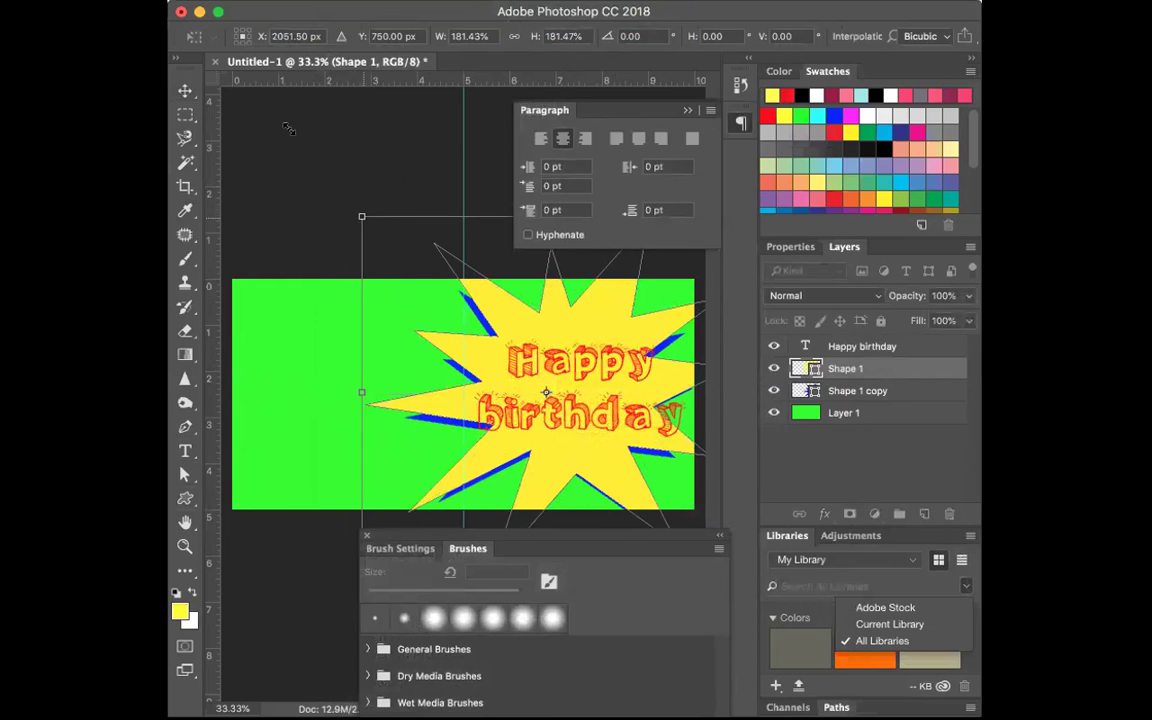
{"action": "left_click_drag", "start_coordinate": [362, 215], "coordinate": [283, 141]}
{"action": "left_click_drag", "start_coordinate": [452, 285], "coordinate": [501, 357]}
{"action": "left_click", "coordinate": [185, 90]}
{"action": "left_click", "coordinate": [897, 259]}
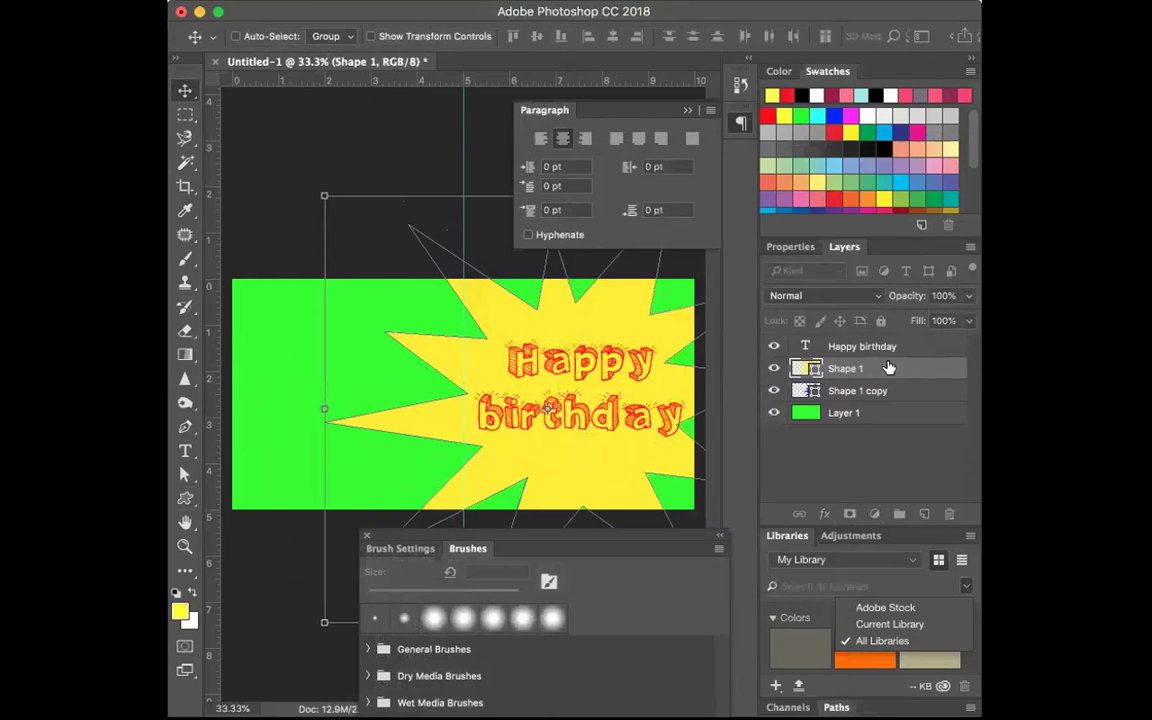
Step: Scale the blue starburst up by about 175.5% and position it as a blue outline around the yellow starburst
{"action": "left_click", "coordinate": [888, 391]}
{"action": "left_click", "coordinate": [345, 1]}
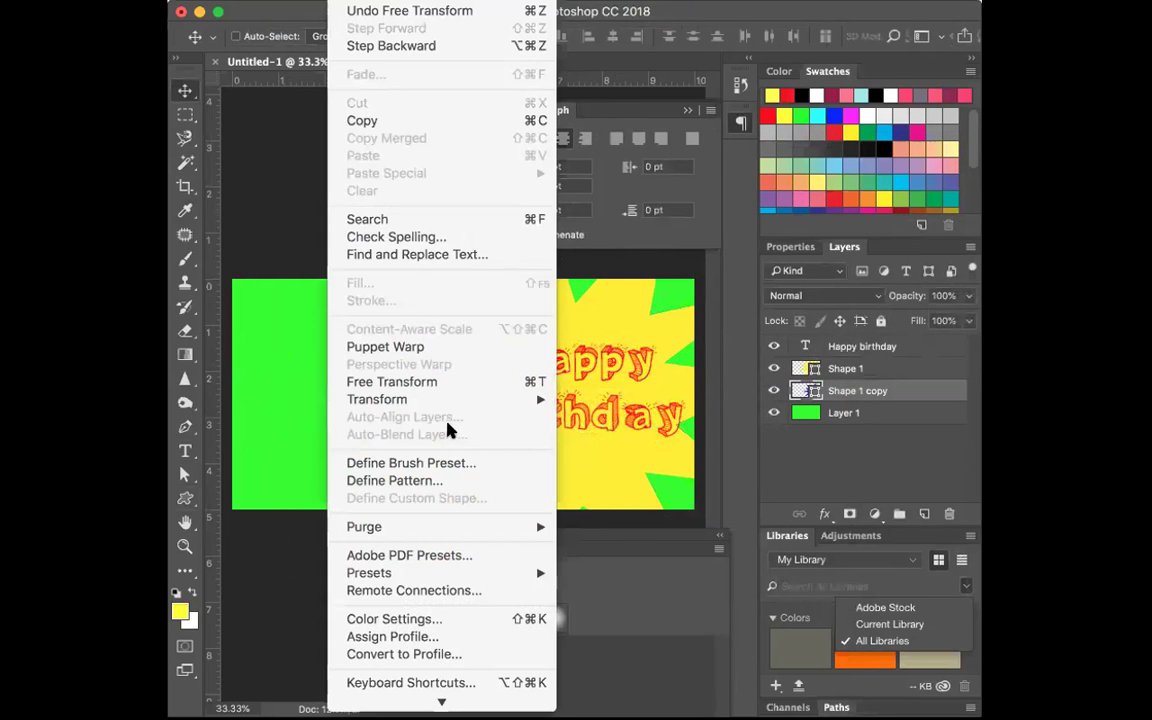
{"action": "mouse_move", "coordinate": [517, 409]}
{"action": "left_click", "coordinate": [585, 399]}
{"action": "key", "text": "ctrl+t"}
{"action": "left_click_drag", "start_coordinate": [362, 236], "coordinate": [262, 137]}
{"action": "left_click_drag", "start_coordinate": [357, 300], "coordinate": [369, 347]}
{"action": "left_click_drag", "start_coordinate": [278, 186], "coordinate": [268, 104]}
{"action": "left_click_drag", "start_coordinate": [373, 221], "coordinate": [447, 284]}
{"action": "left_click", "coordinate": [185, 90]}
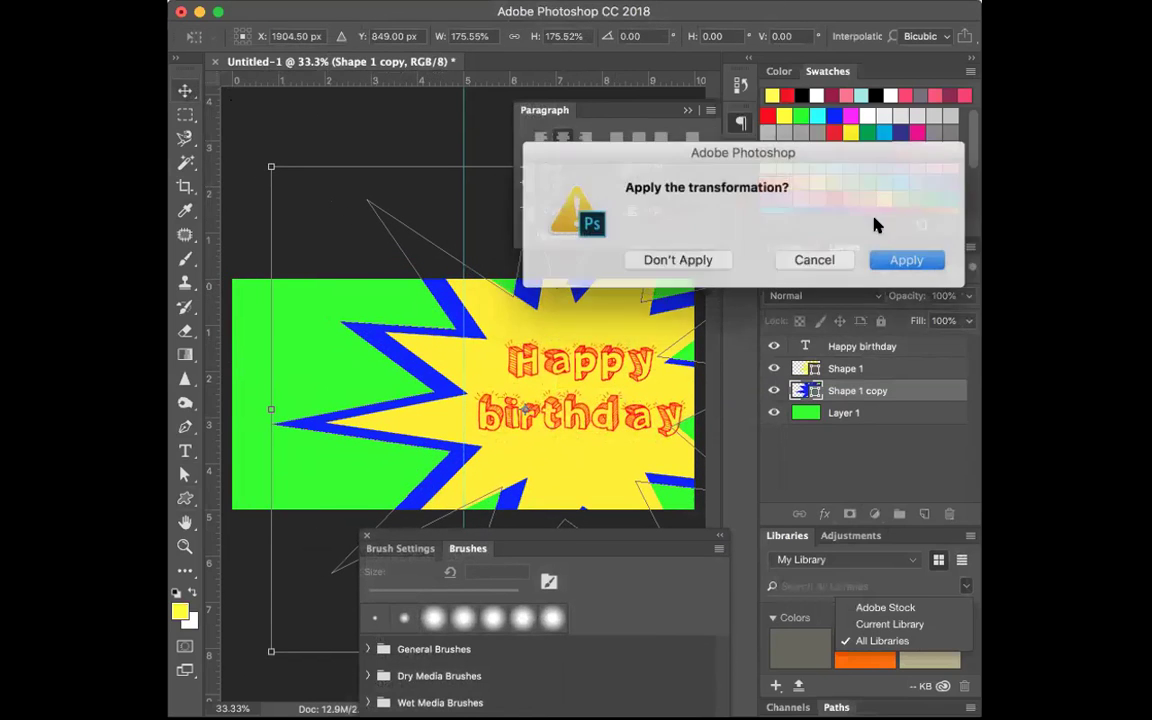
{"action": "left_click", "coordinate": [912, 260]}
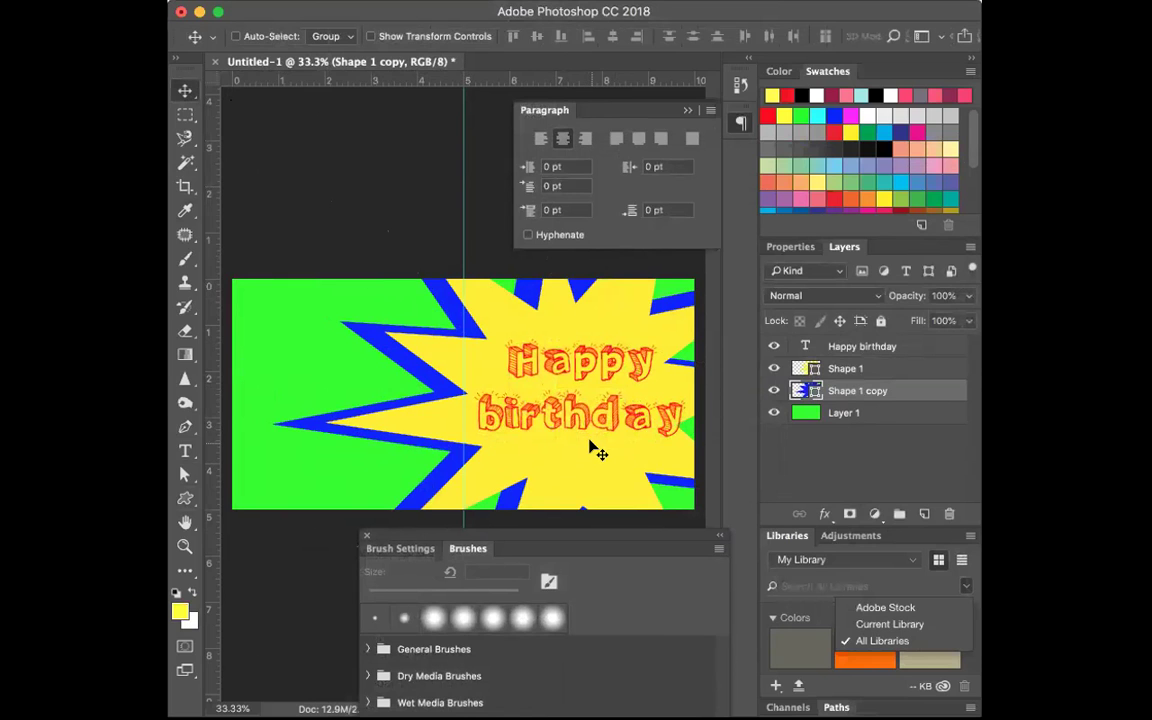
Step: Scale the Happy birthday text down to about 88.75% so it fits inside the yellow starburst
{"action": "left_click", "coordinate": [785, 345]}
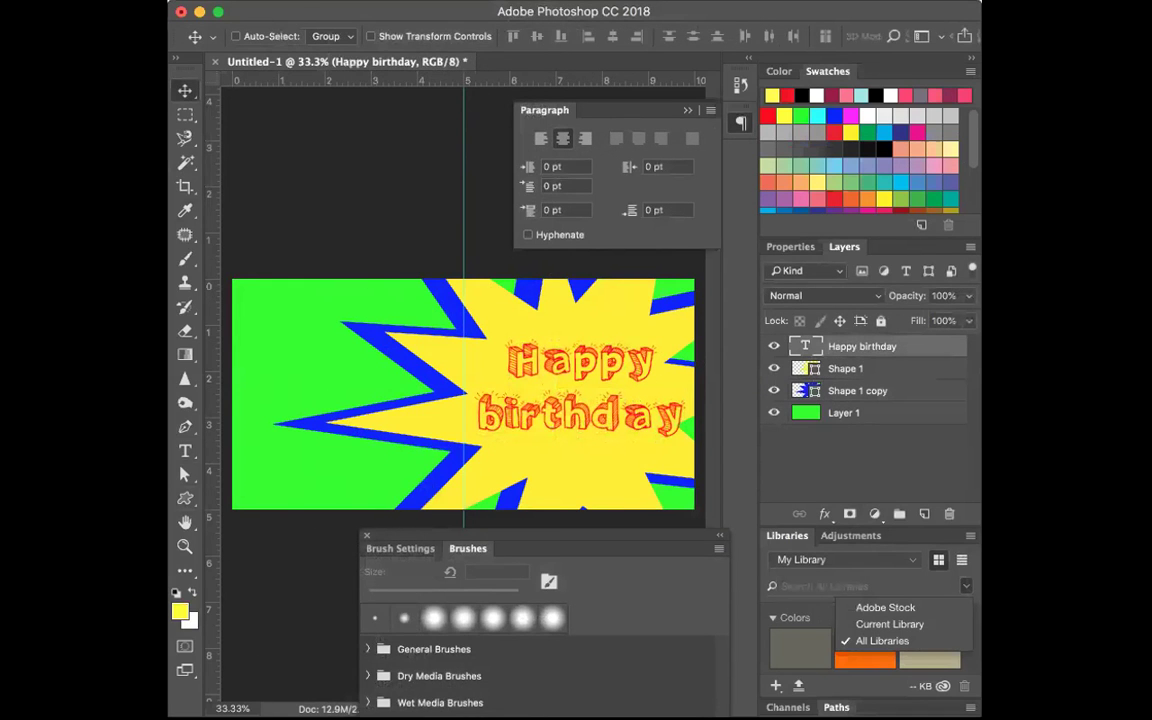
{"action": "left_click", "coordinate": [350, 0]}
{"action": "mouse_move", "coordinate": [496, 406]}
{"action": "left_click", "coordinate": [549, 432]}
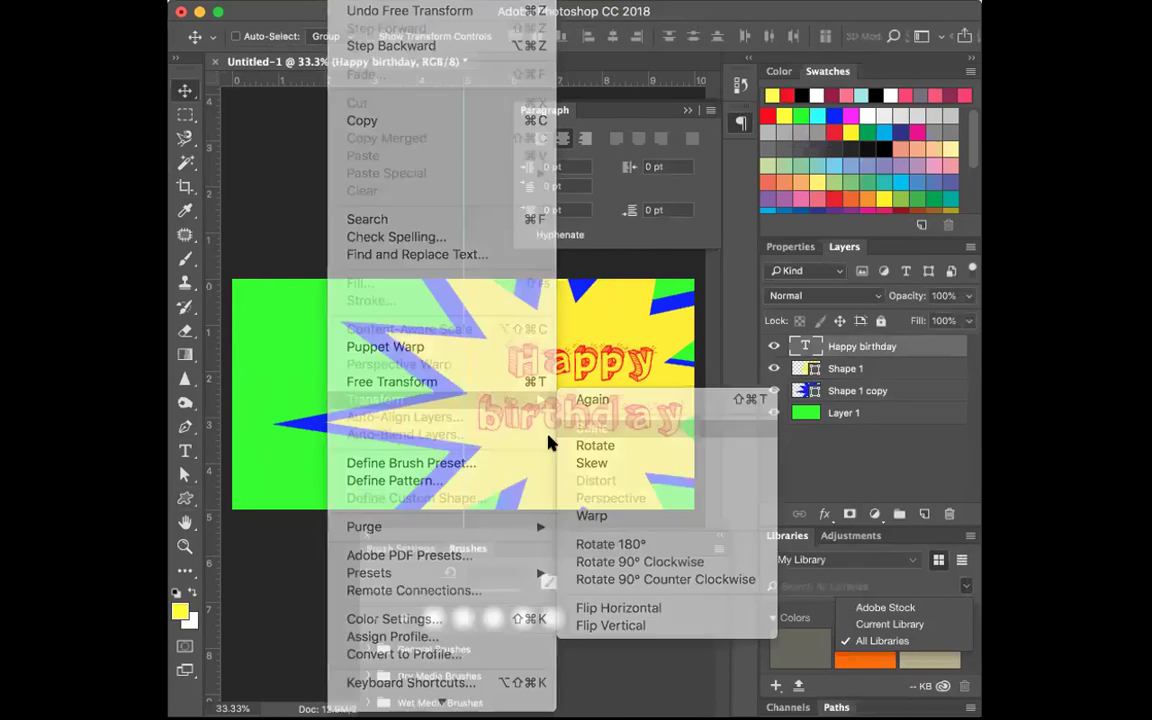
{"action": "left_click_drag", "start_coordinate": [474, 440], "coordinate": [486, 436]}
{"action": "left_click_drag", "start_coordinate": [681, 332], "coordinate": [674, 339]}
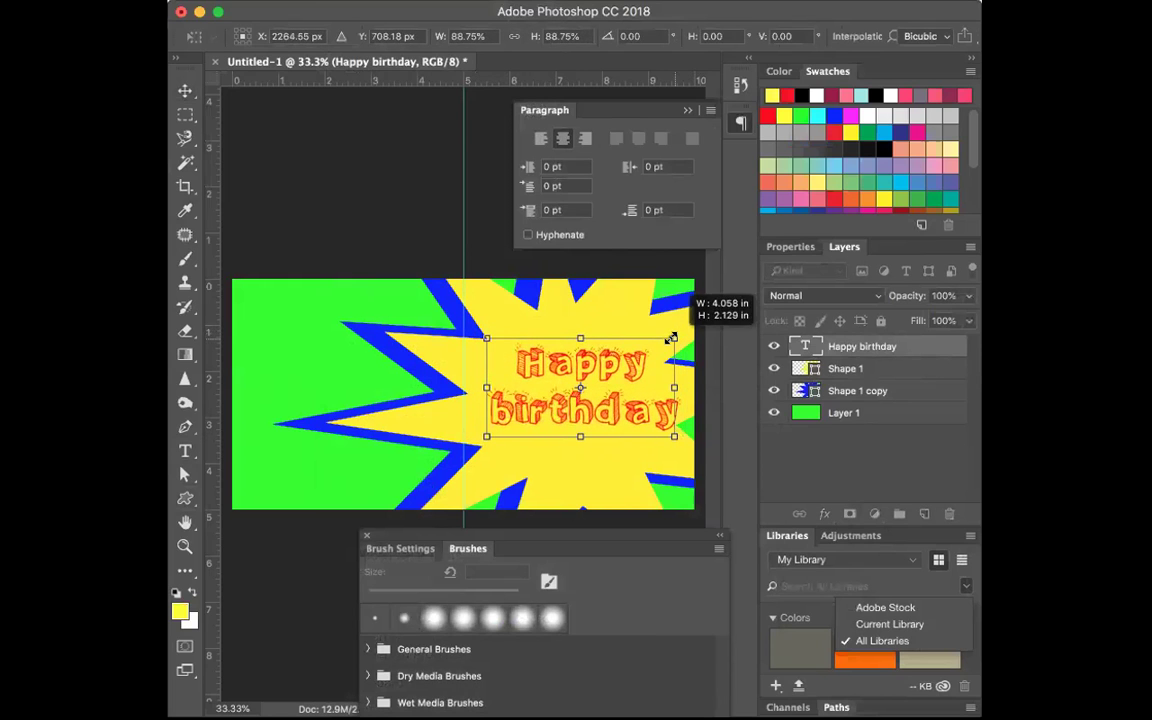
{"action": "left_click", "coordinate": [185, 90]}
{"action": "left_click", "coordinate": [897, 258]}
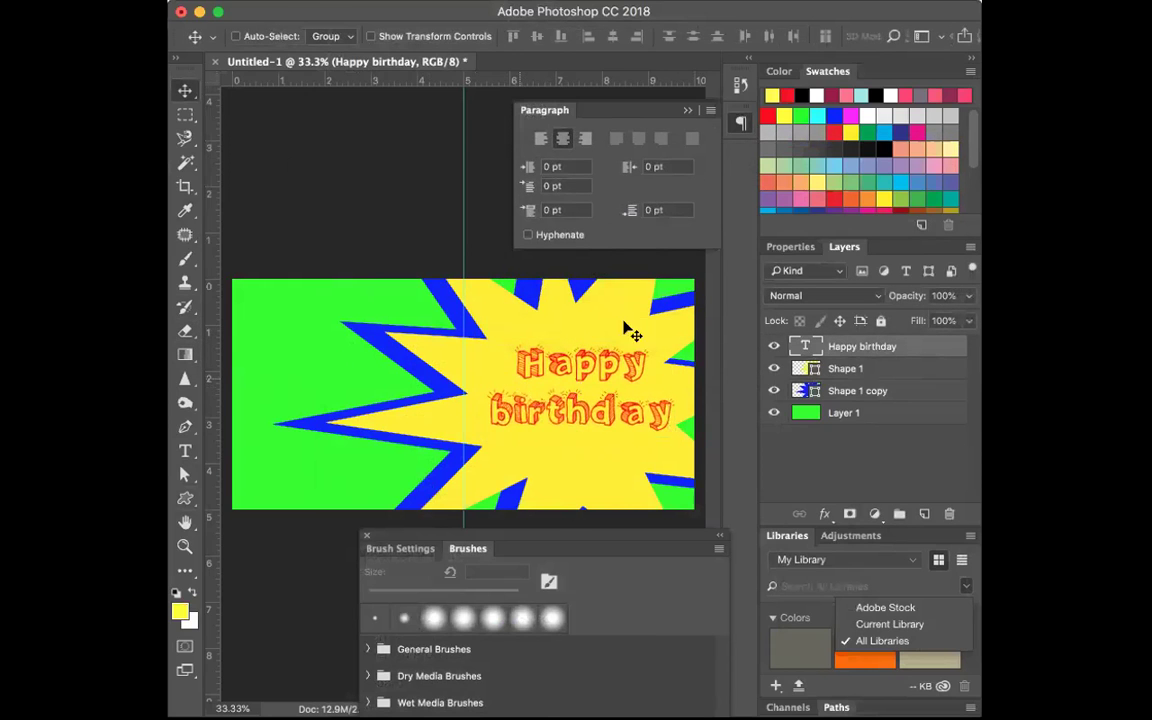
Step: Rotate the Happy birthday text counterclockwise by about 10.8 degrees
{"action": "left_click", "coordinate": [345, 0]}
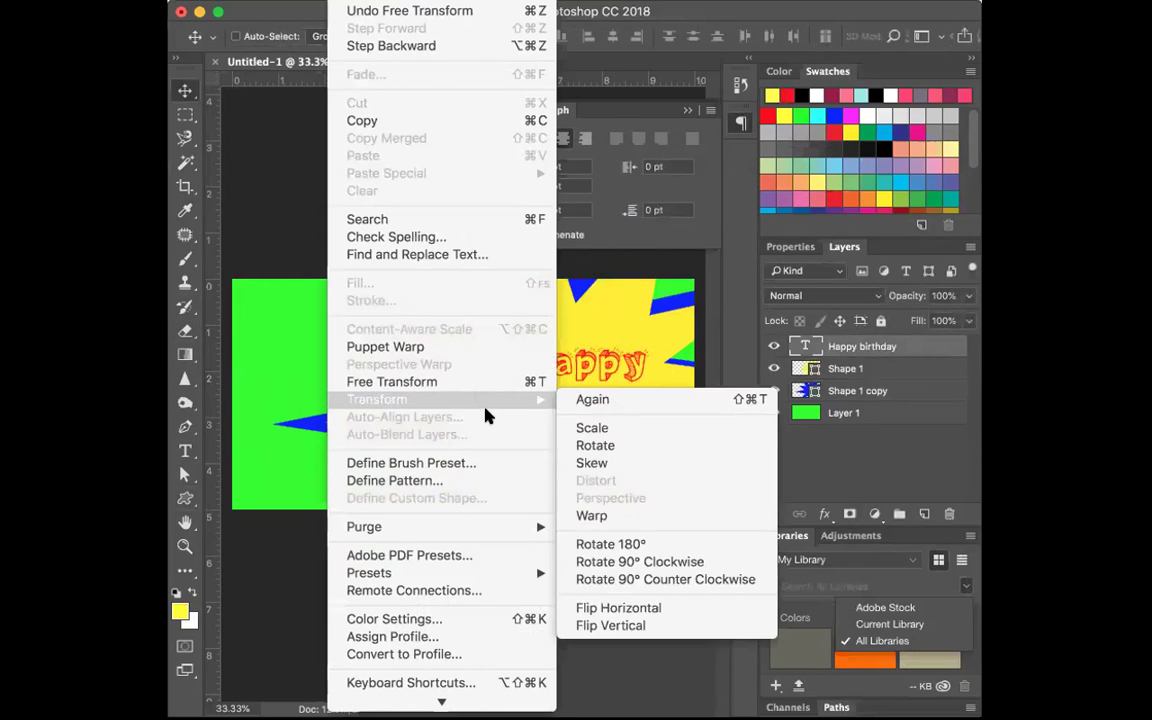
{"action": "mouse_move", "coordinate": [540, 399]}
{"action": "left_click", "coordinate": [580, 445]}
{"action": "left_click_drag", "start_coordinate": [674, 334], "coordinate": [662, 322]}
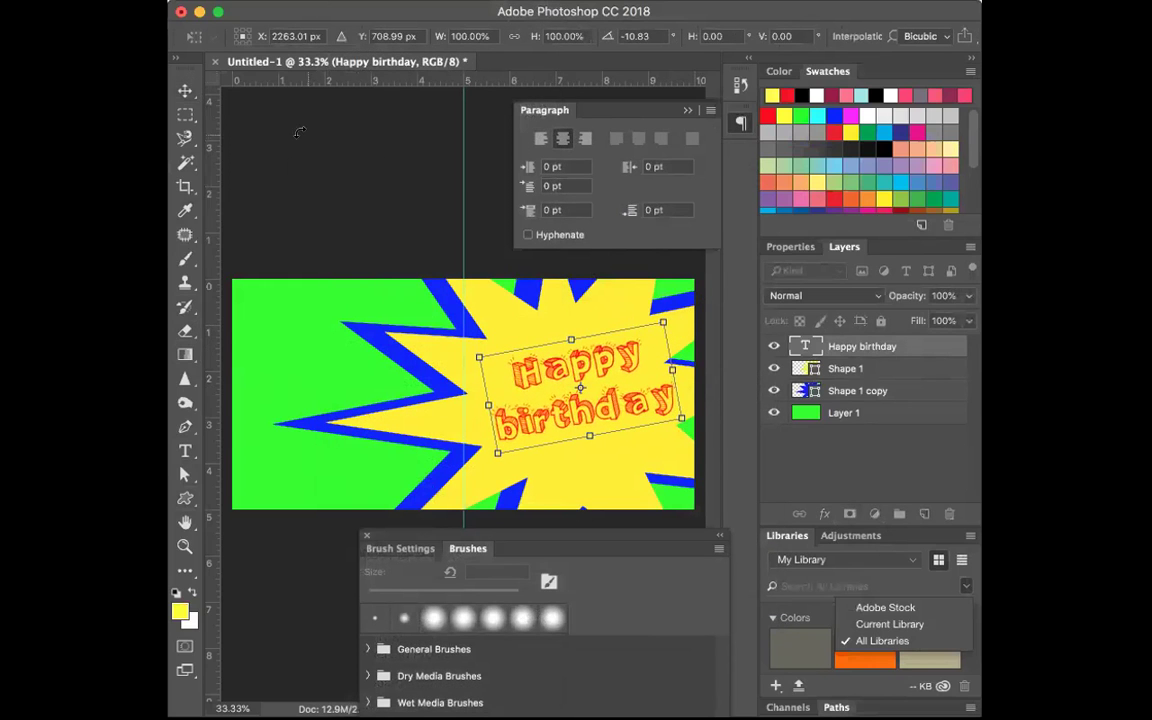
{"action": "left_click", "coordinate": [185, 91]}
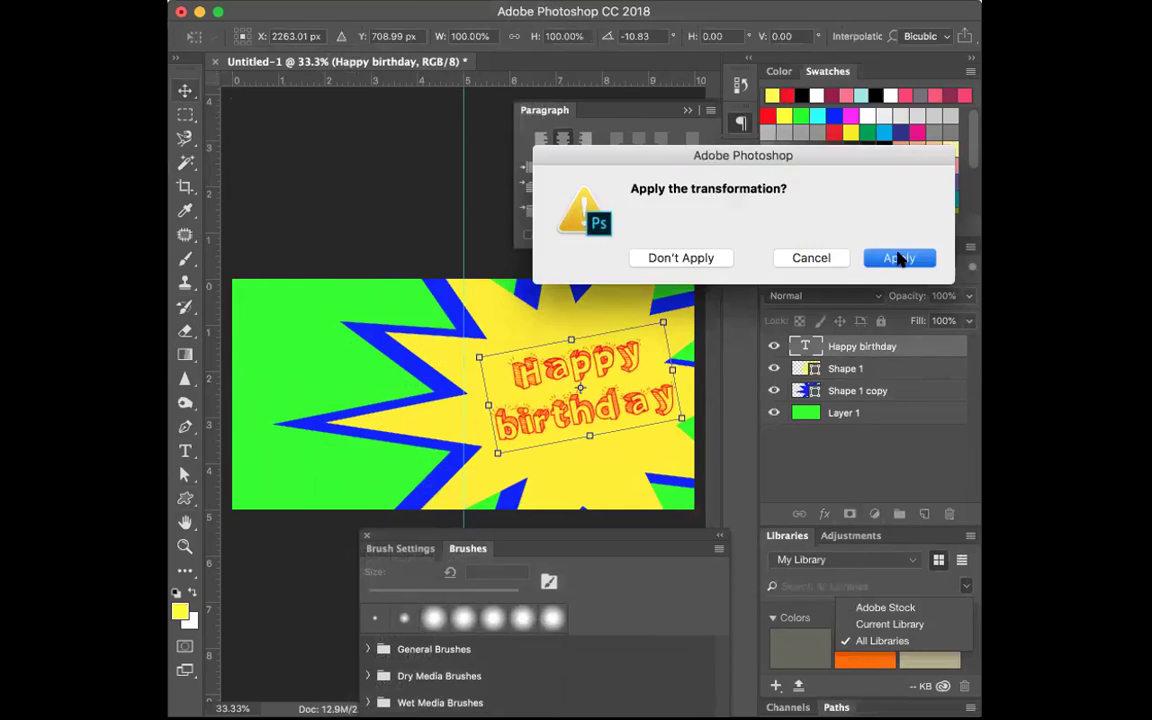
{"action": "left_click", "coordinate": [893, 256]}
{"action": "mouse_move", "coordinate": [618, 425]}
{"action": "left_mouse_down"}
{"action": "mouse_move", "coordinate": [640, 379]}
{"action": "mouse_move", "coordinate": [612, 420]}
{"action": "left_mouse_up"}
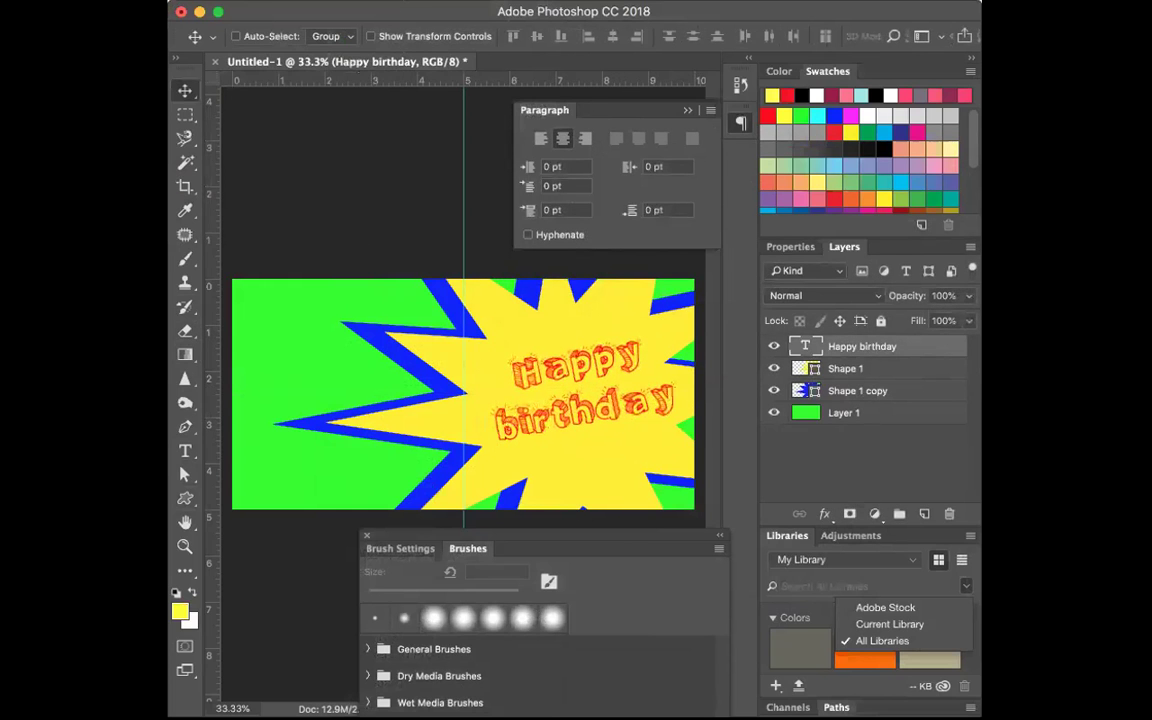
Step: Give the Happy birthday text a Drop Shadow with reduced opacity and copy the effect to both starburst layers
{"action": "left_click", "coordinate": [680, 0]}
{"action": "mouse_move", "coordinate": [636, 207]}
{"action": "mouse_move", "coordinate": [540, 0]}
{"action": "mouse_move", "coordinate": [440, 0]}
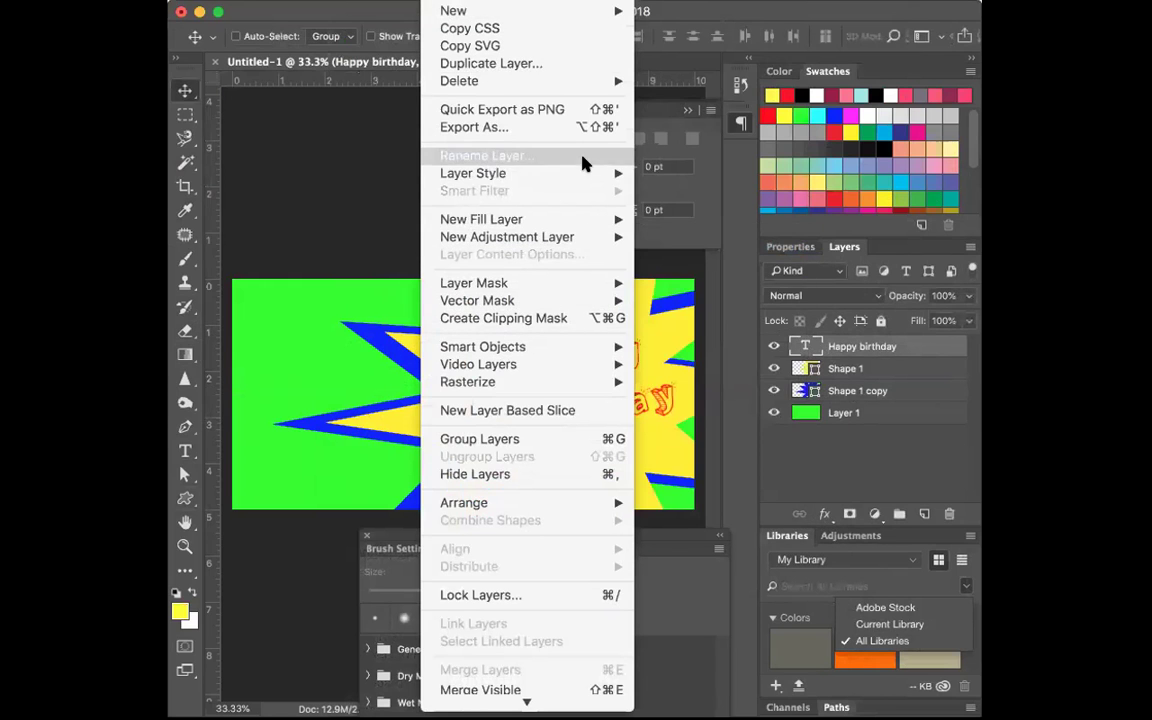
{"action": "mouse_move", "coordinate": [600, 173]}
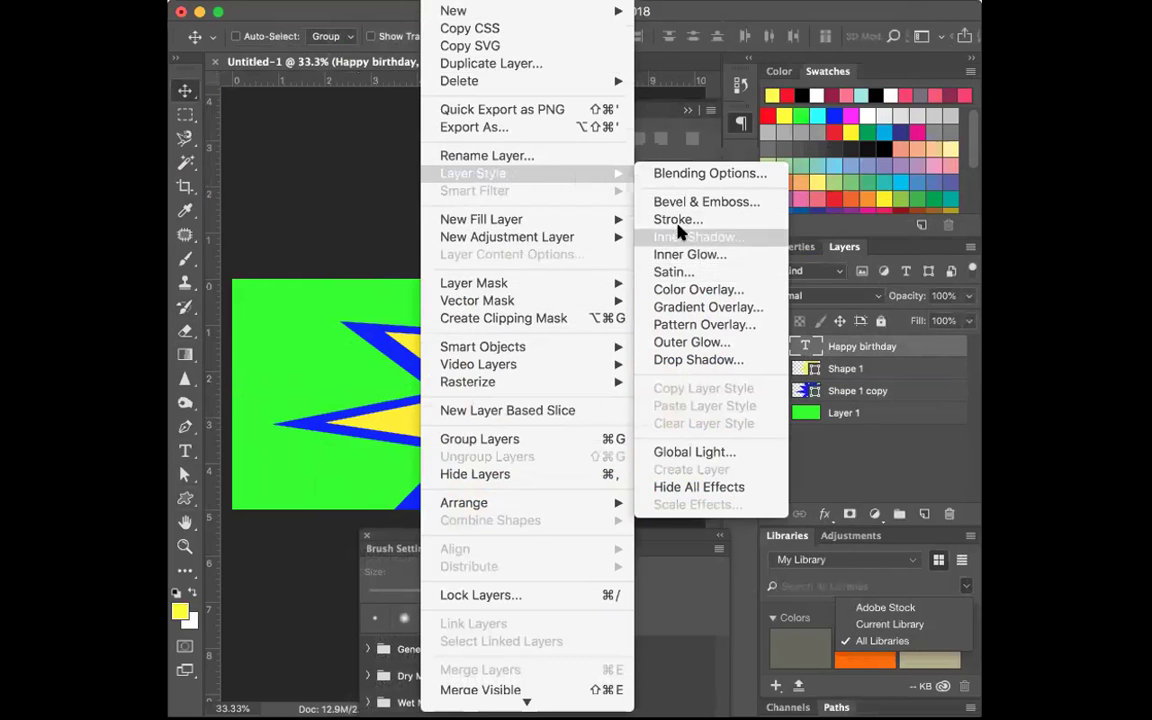
{"action": "left_click", "coordinate": [668, 358]}
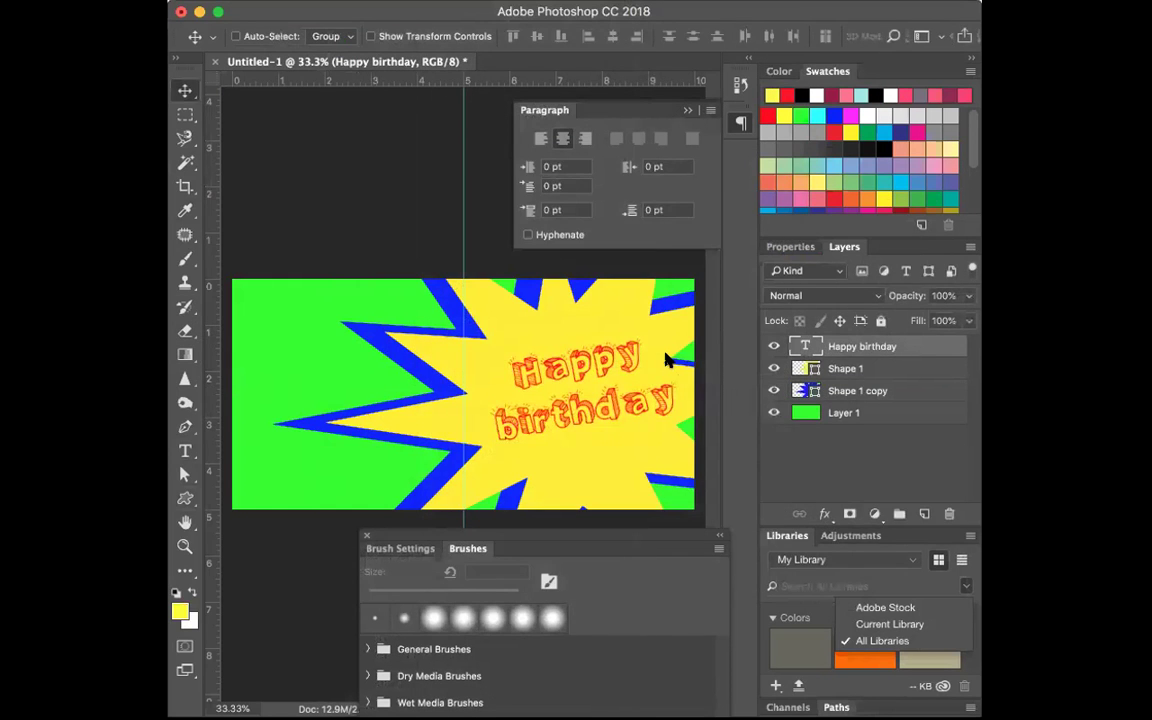
{"action": "left_click_drag", "start_coordinate": [610, 172], "coordinate": [974, 173]}
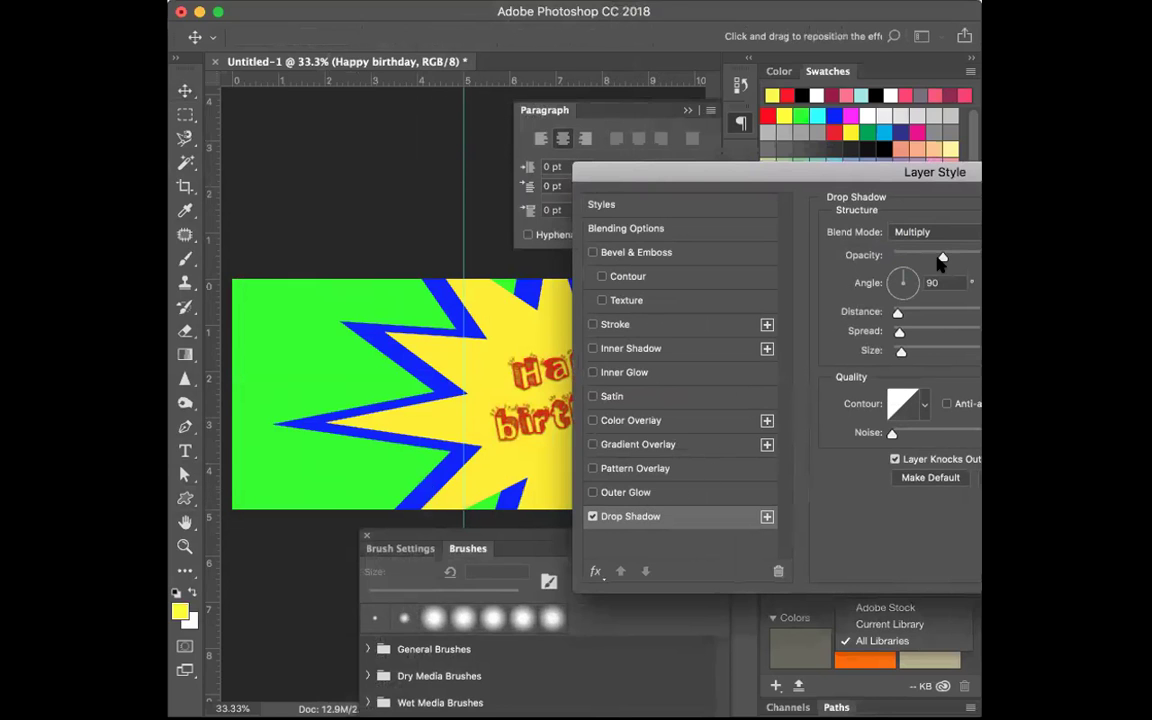
{"action": "left_click_drag", "start_coordinate": [916, 260], "coordinate": [907, 258]}
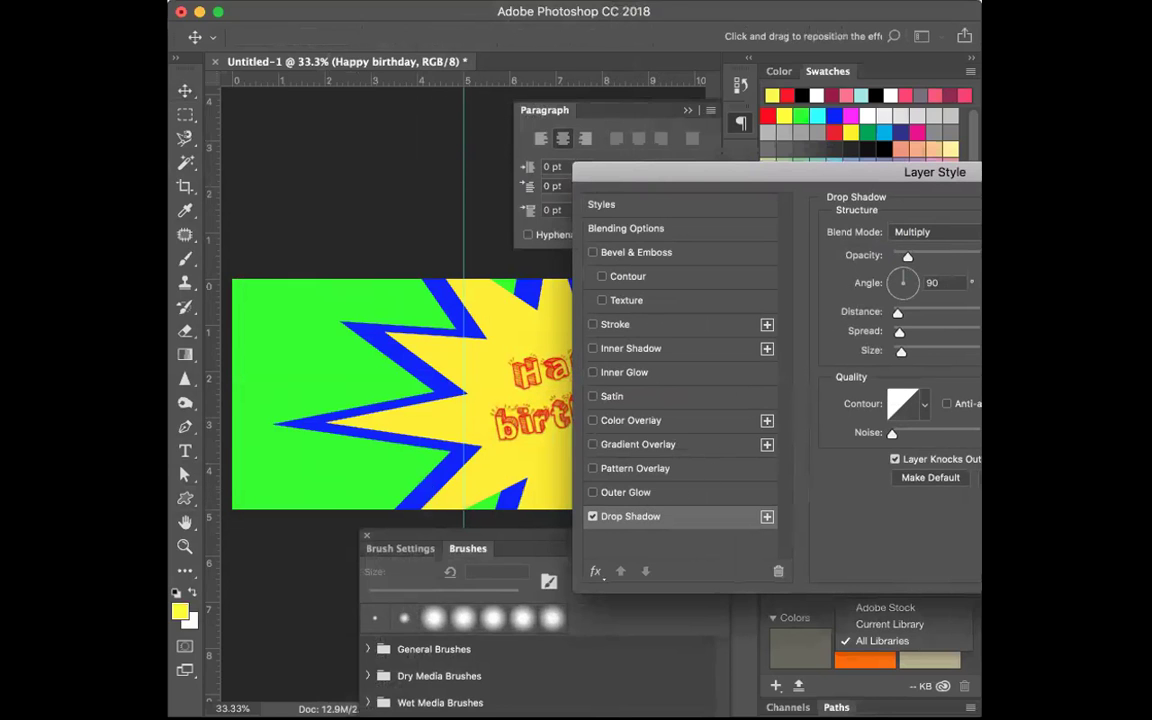
{"action": "key", "text": "Return"}
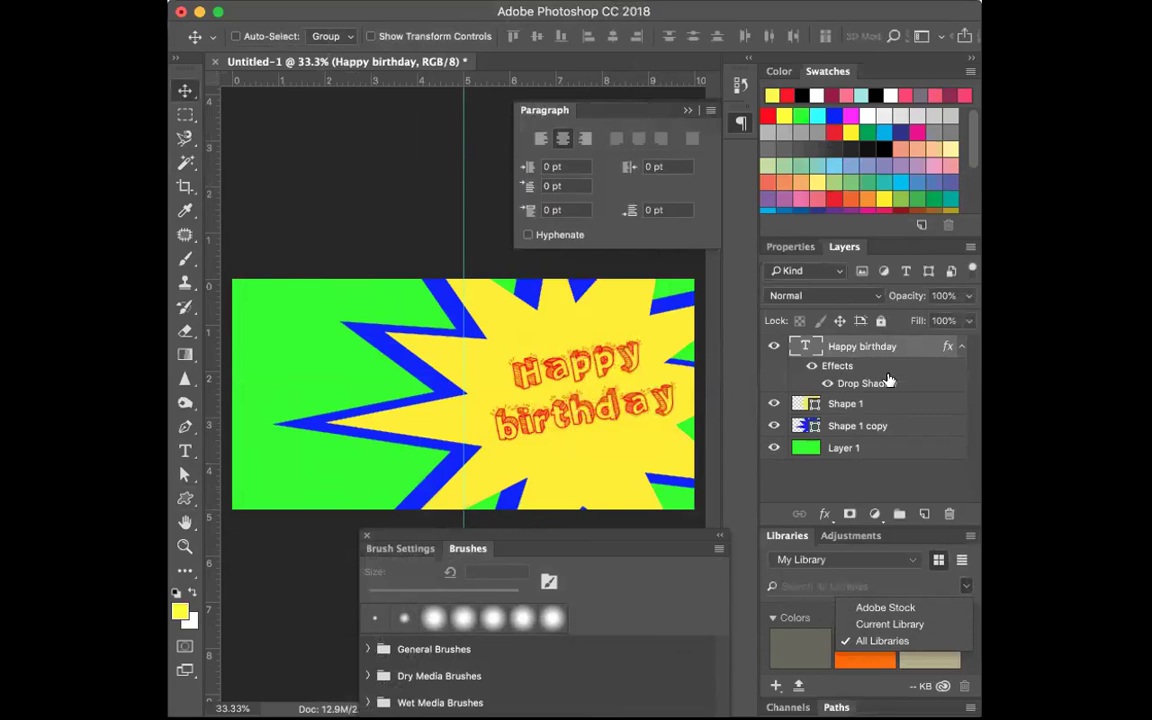
{"action": "left_click_drag", "start_coordinate": [888, 372], "coordinate": [890, 463]}
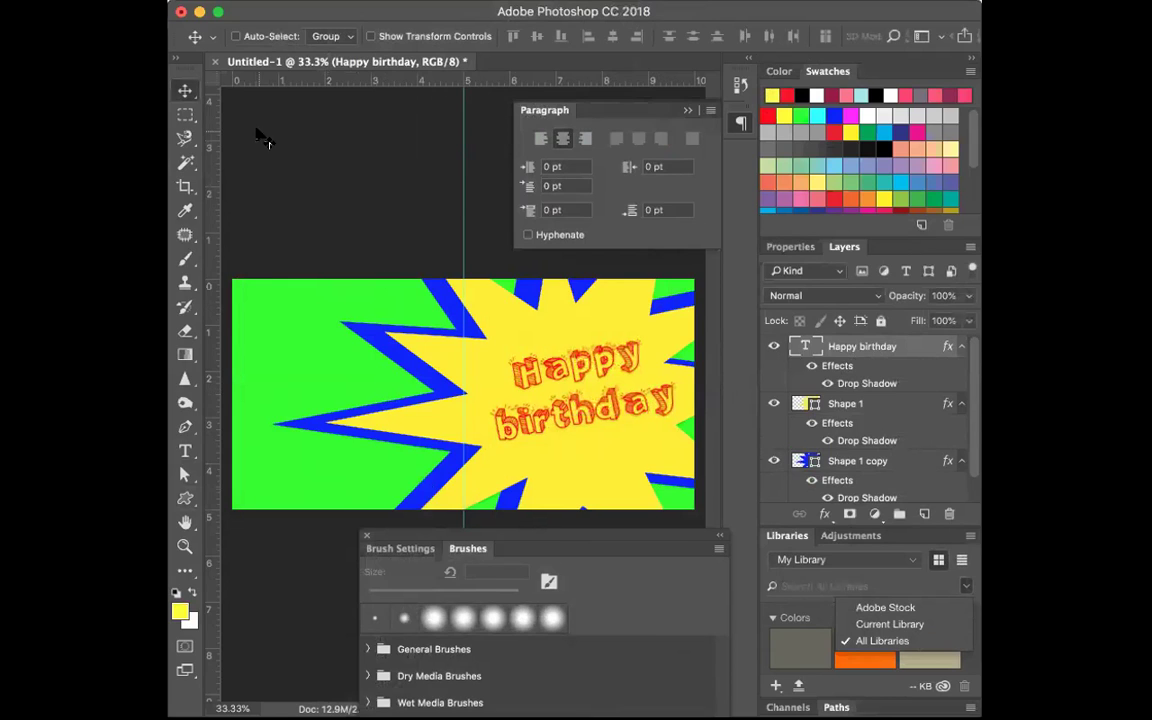
Step: Switch to InDesign and examine the blank pages of the untitled document at several zoom levels
{"action": "key", "text": "super+Tab"}
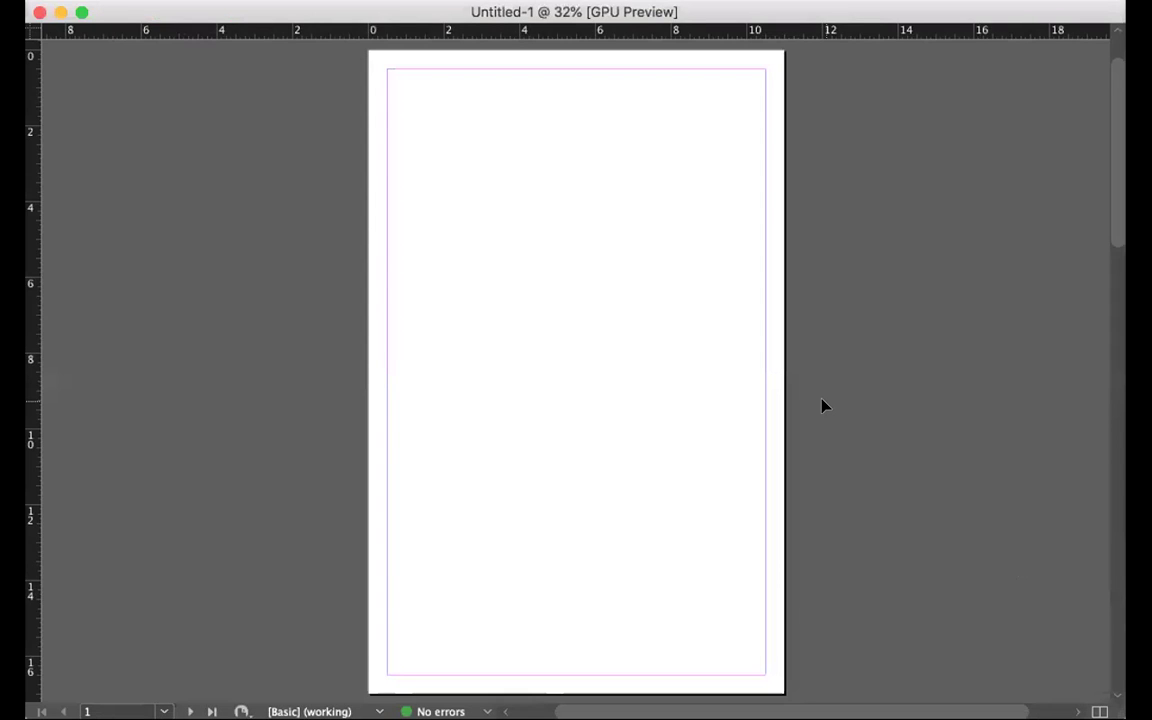
{"action": "key", "text": "super+minus"}
{"action": "key", "text": "super+minus"}
{"action": "key", "text": "super+minus"}
{"action": "key", "text": "super+minus"}
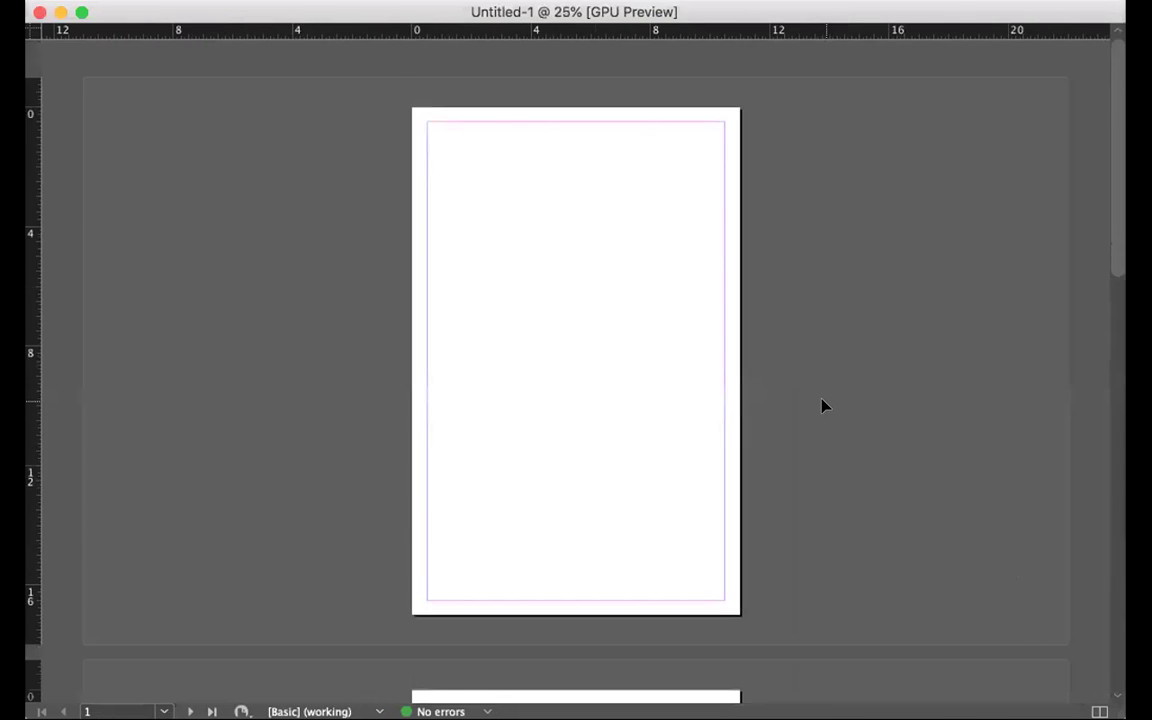
{"action": "key", "text": "super+equal"}
{"action": "key", "text": "super+equal"}
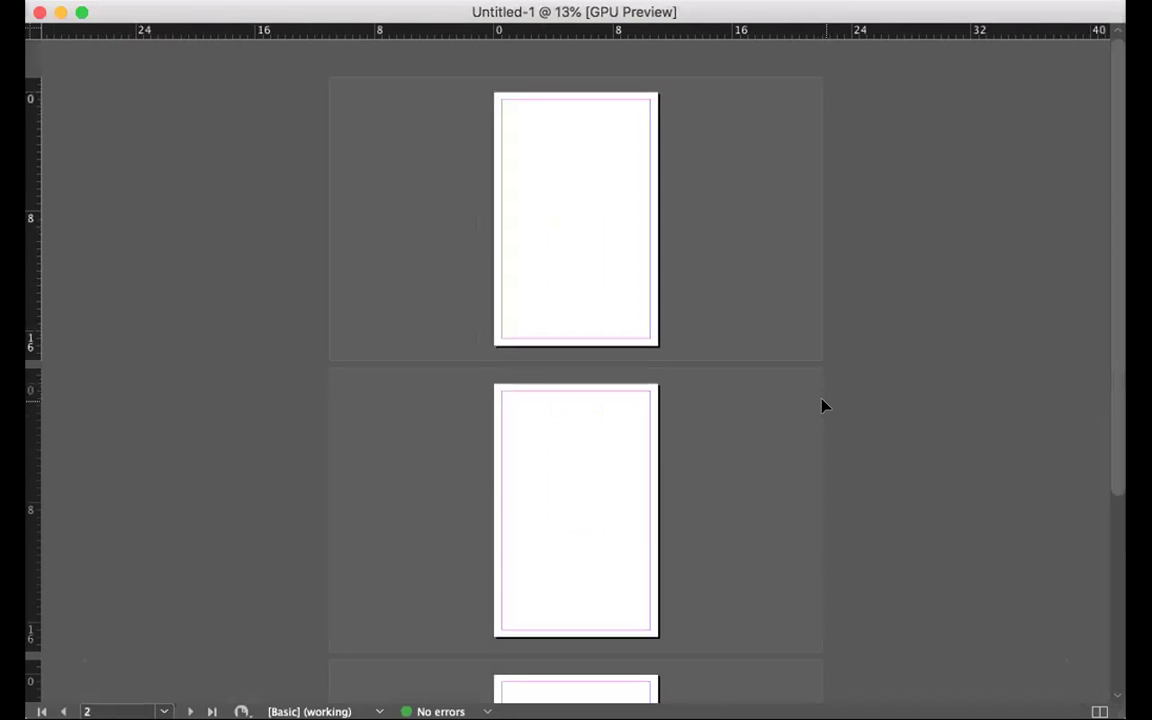
{"action": "key", "text": "super+equal"}
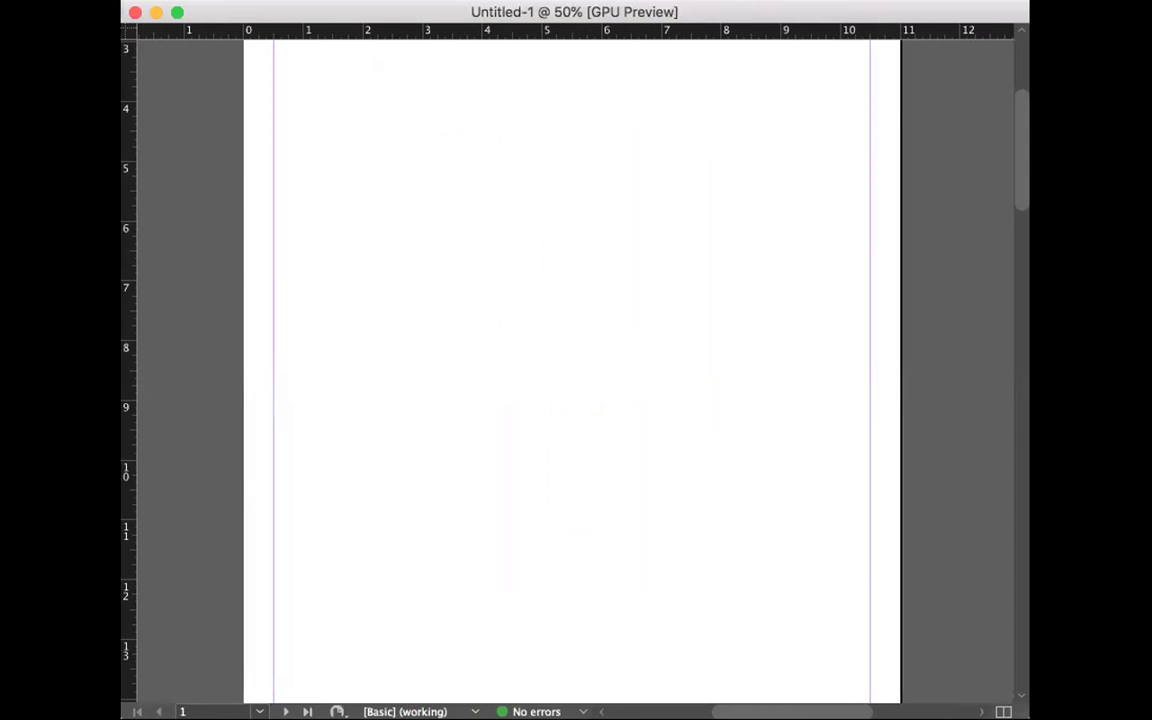
{"action": "scroll", "coordinate": [855, 528], "scroll_direction": "up", "scroll_amount": 5}
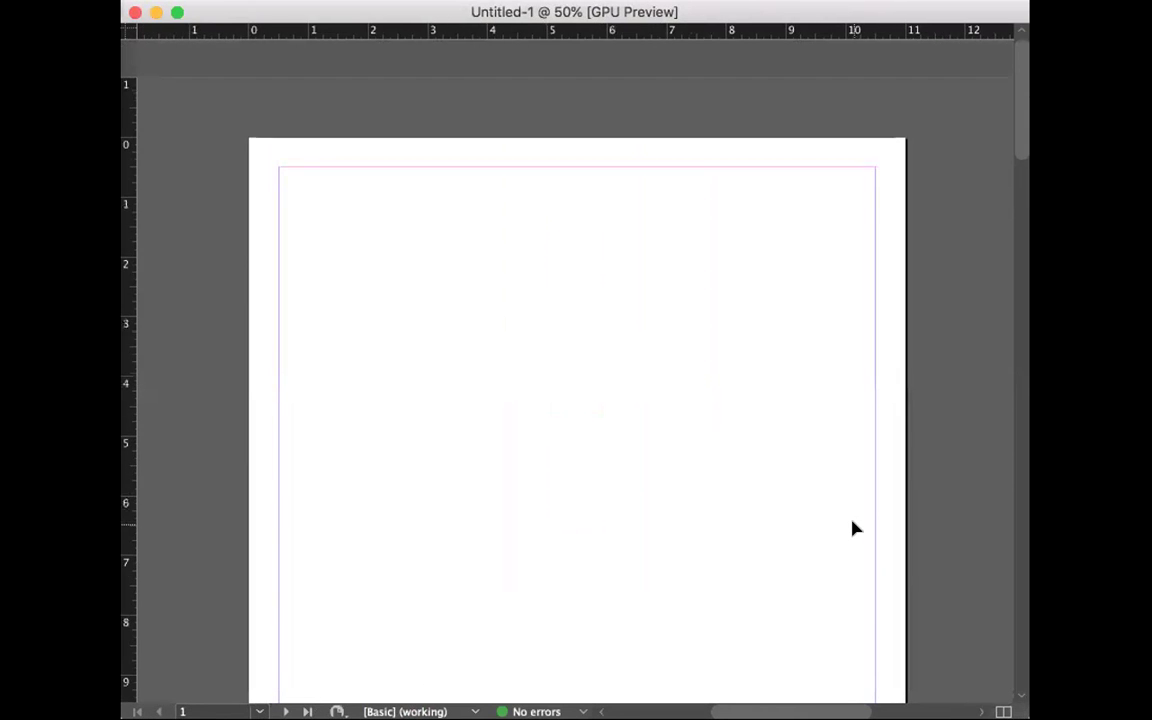
{"action": "key", "text": "super+minus"}
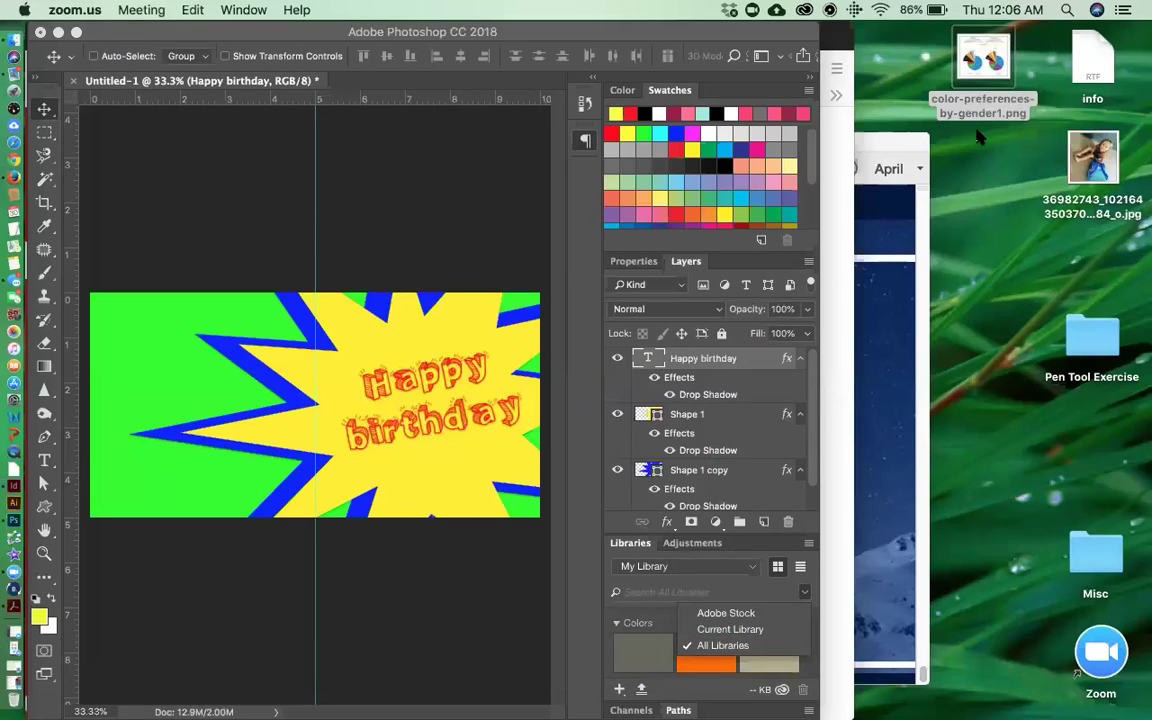
Step: Search the Creative Cloud Market assets for "Card" and browse the results
{"action": "left_click", "coordinate": [804, 12]}
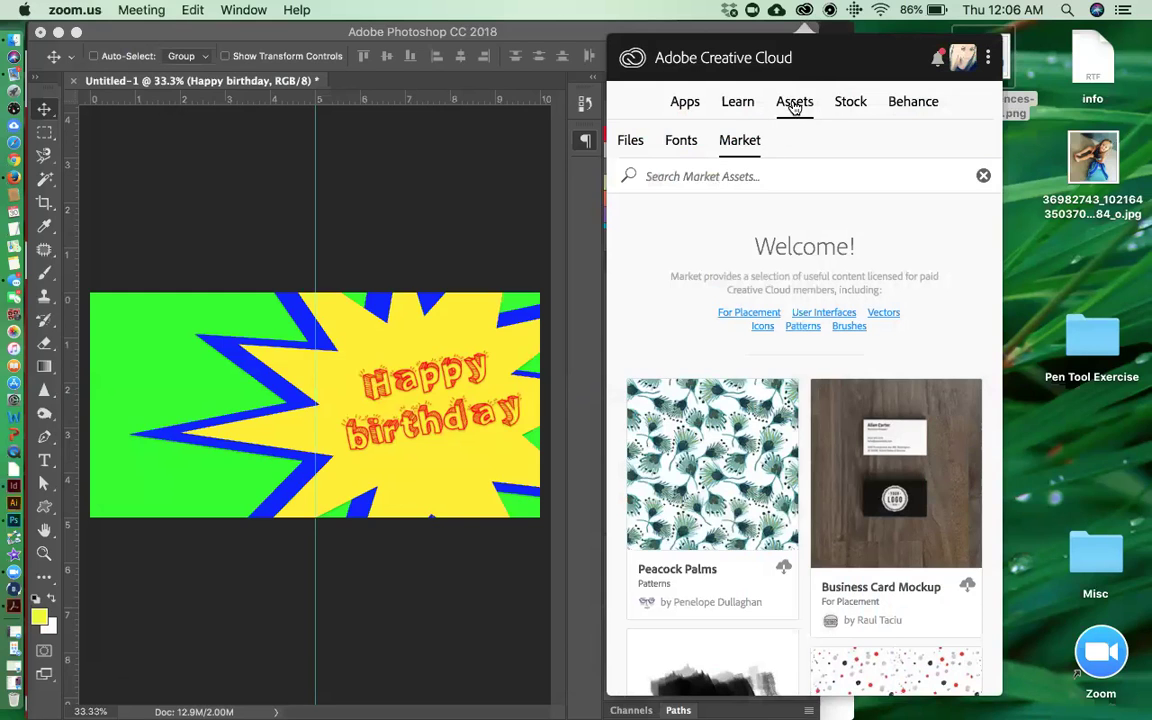
{"action": "left_click", "coordinate": [730, 181]}
{"action": "type", "text": "Card"}
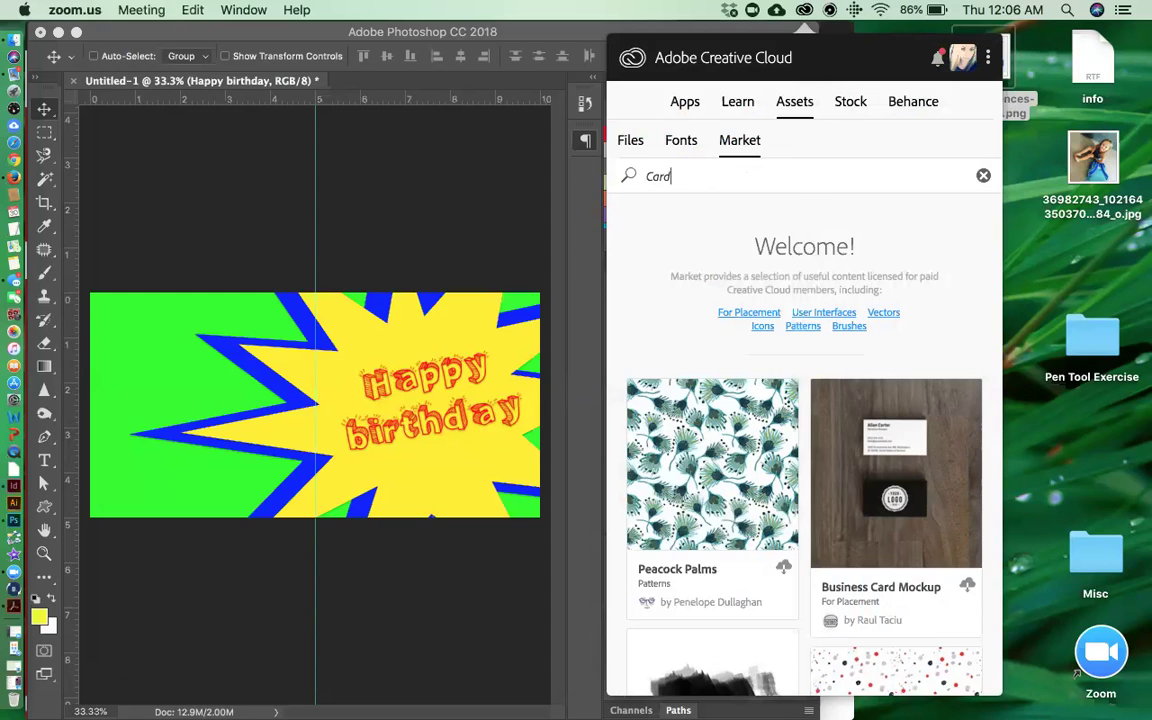
{"action": "key", "text": "Return"}
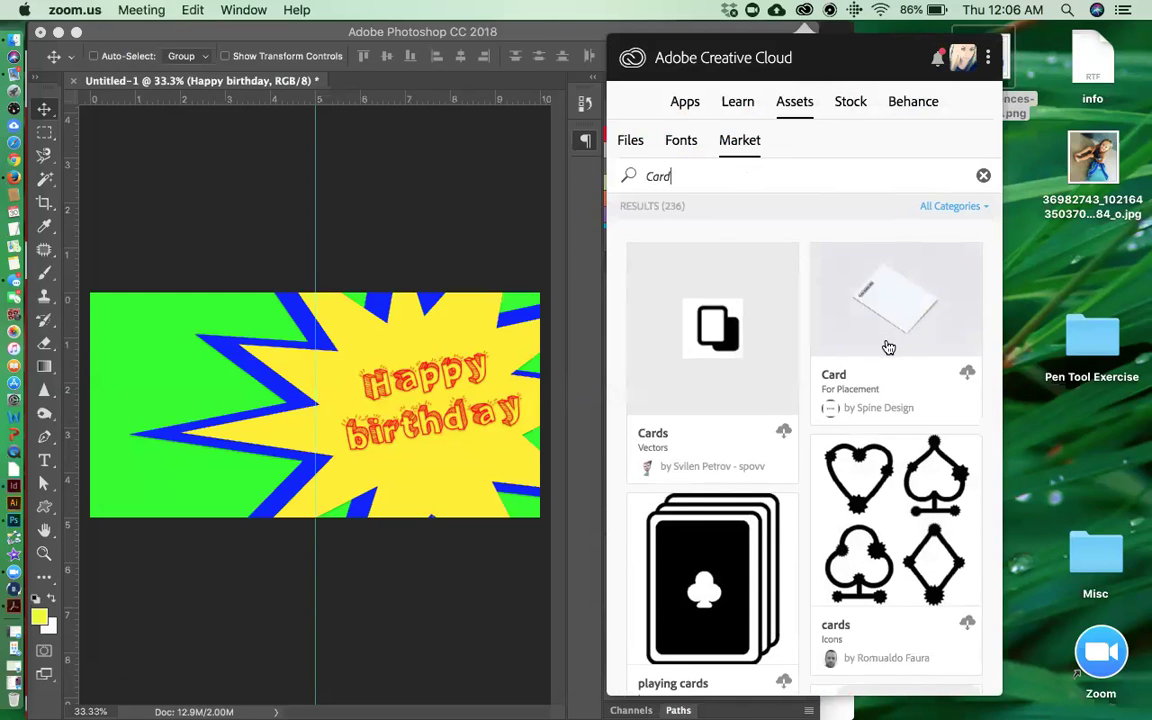
{"action": "scroll", "coordinate": [886, 345], "scroll_direction": "down", "scroll_amount": 5}
{"action": "scroll", "coordinate": [888, 347], "scroll_direction": "down", "scroll_amount": 3}
{"action": "scroll", "coordinate": [860, 330], "scroll_direction": "up", "scroll_amount": 10}
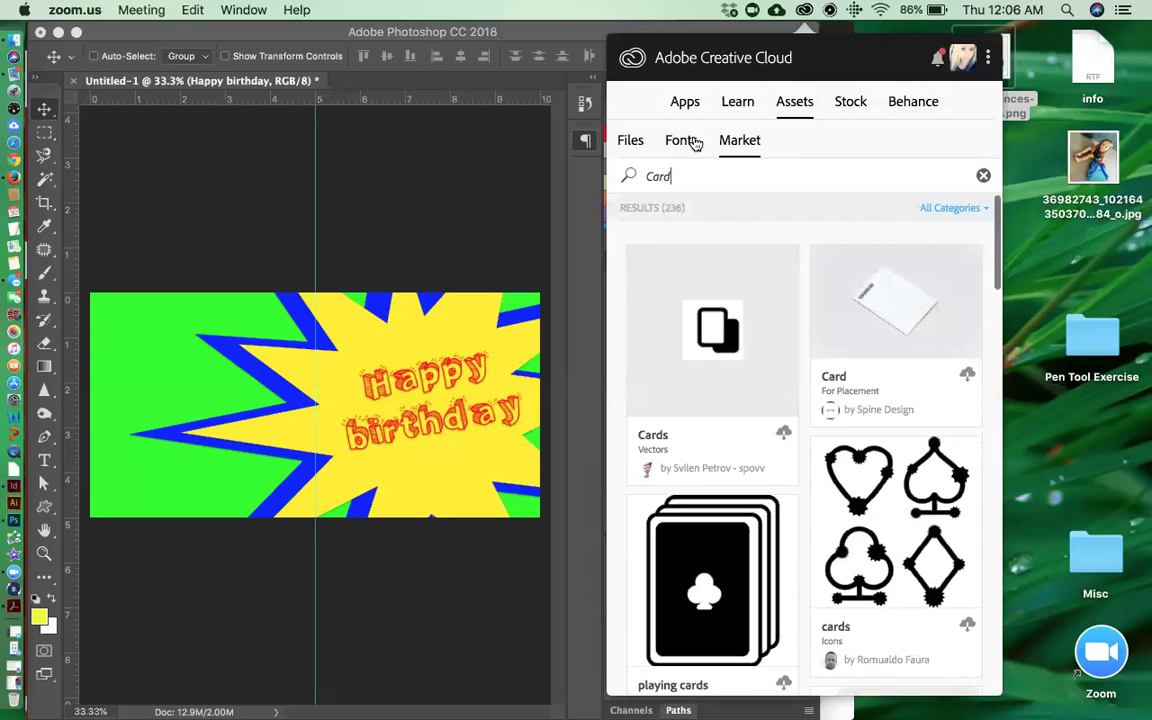
Step: Search the Creative Cloud Market assets for "Greeting Card", and repeat the search with "Card"
{"action": "type", "text": "reeting"}
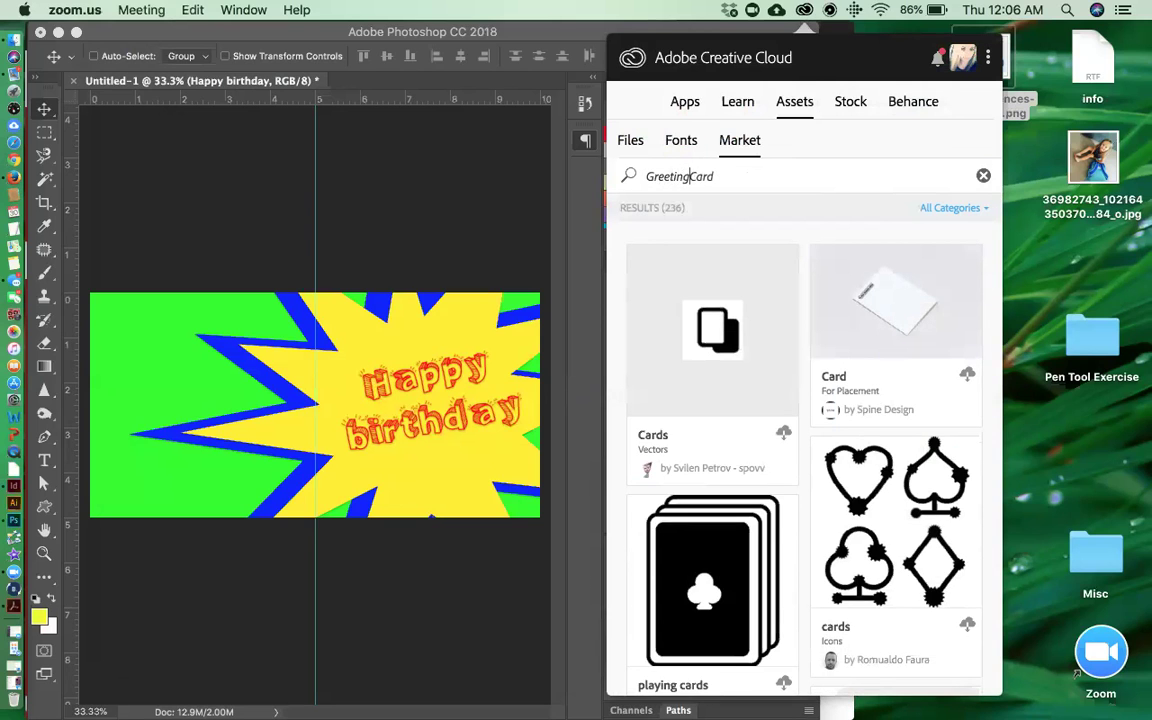
{"action": "key", "text": "Return"}
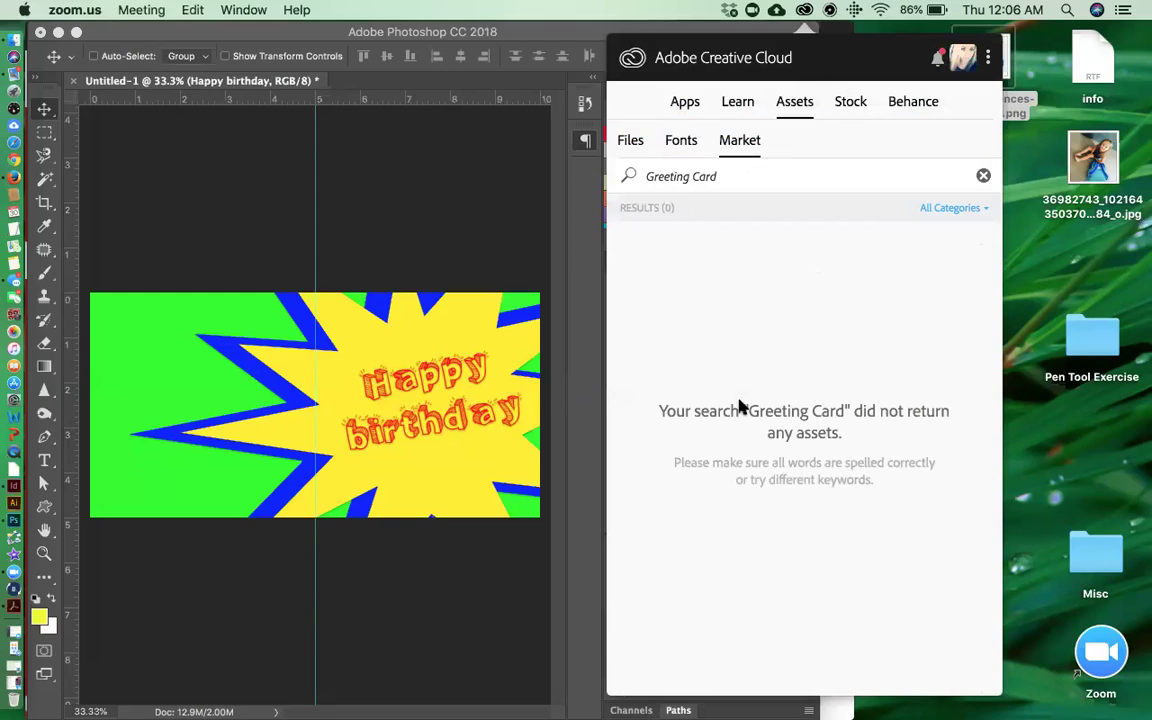
{"action": "triple_click", "coordinate": [718, 176]}
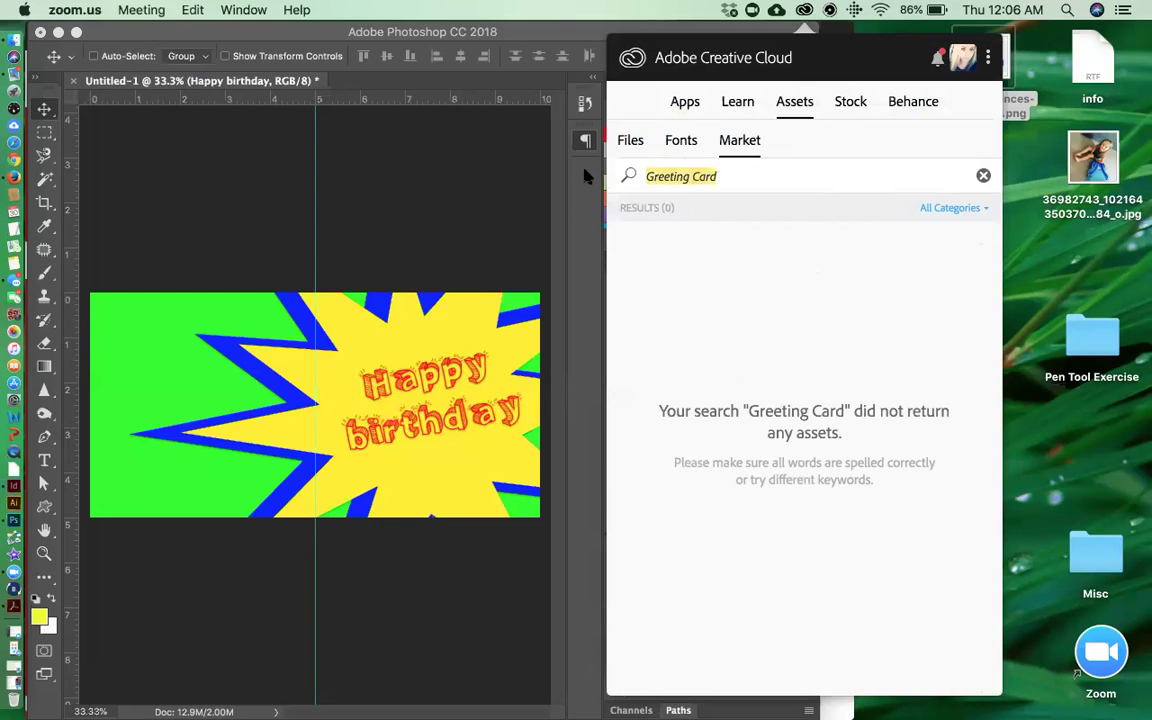
{"action": "type", "text": "Card"}
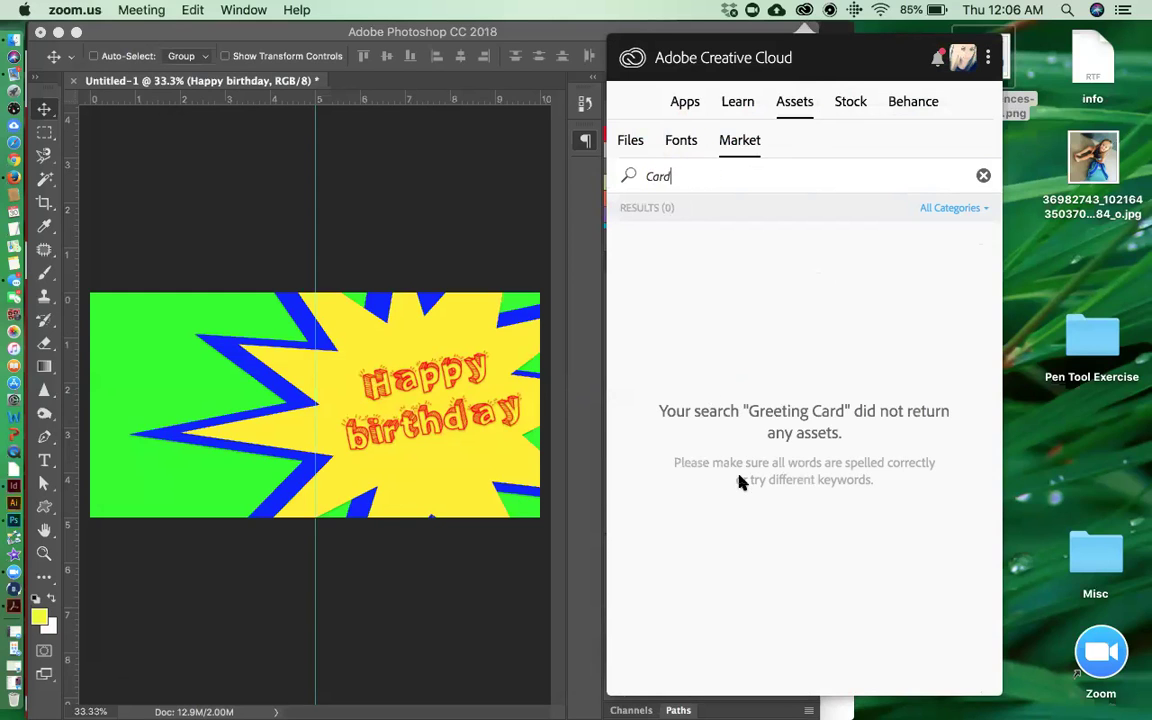
{"action": "key", "text": "Return"}
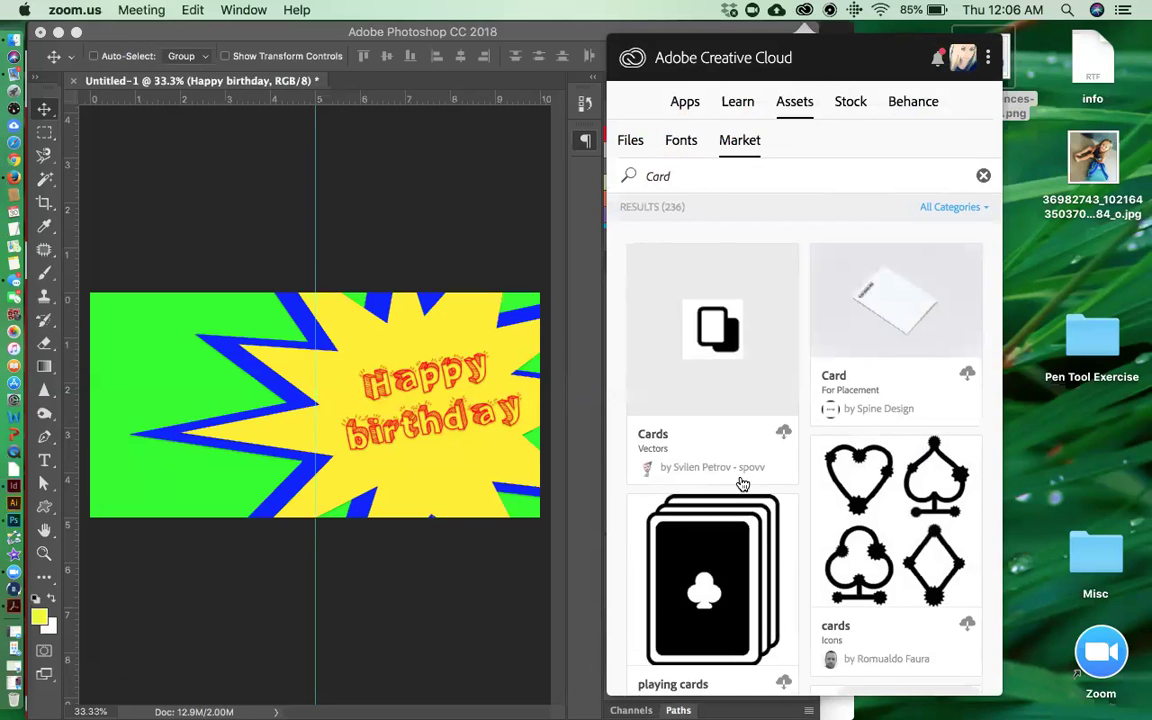
Step: Look through the Card search results in the Market for a suitable greeting card asset
{"action": "scroll", "coordinate": [743, 484], "scroll_direction": "down", "scroll_amount": 10}
{"action": "scroll", "coordinate": [743, 484], "scroll_direction": "down", "scroll_amount": 10}
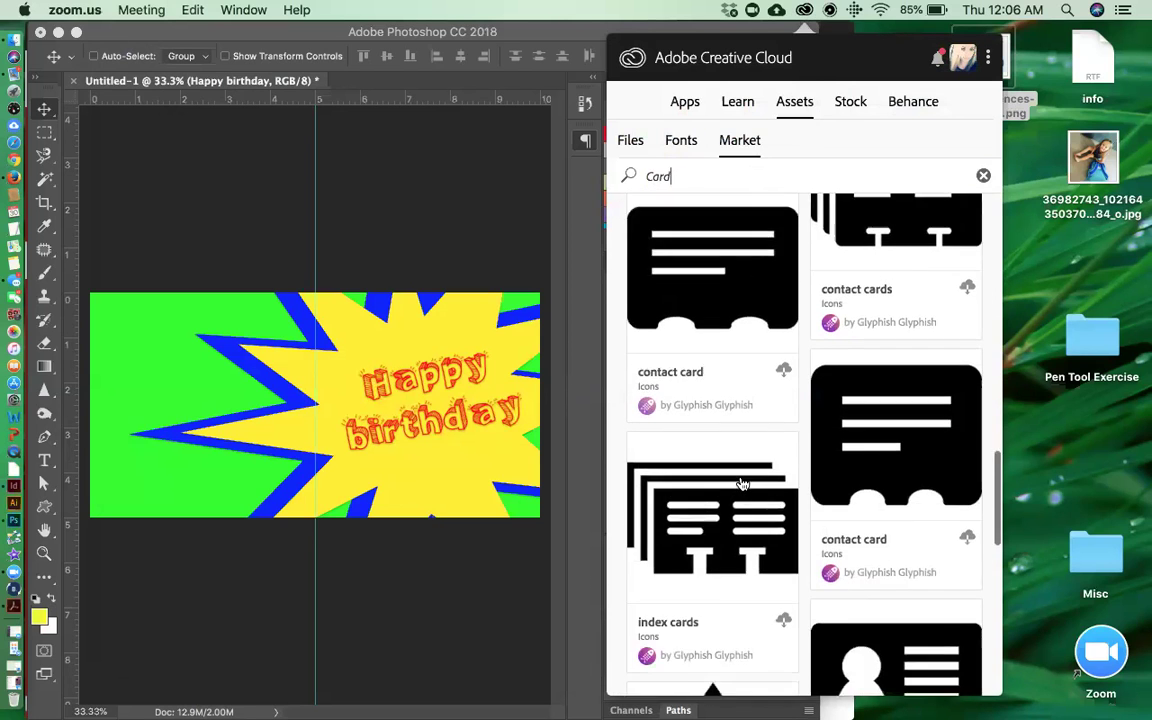
{"action": "scroll", "coordinate": [743, 484], "scroll_direction": "down", "scroll_amount": 10}
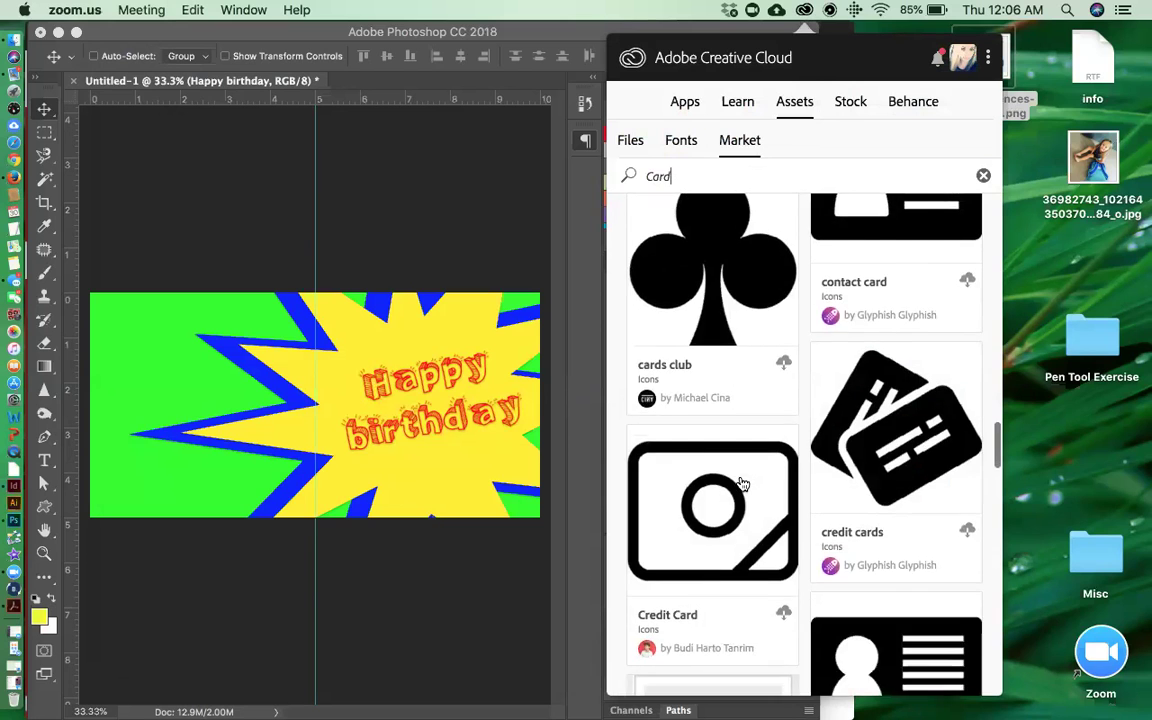
{"action": "scroll", "coordinate": [743, 484], "scroll_direction": "down", "scroll_amount": 10}
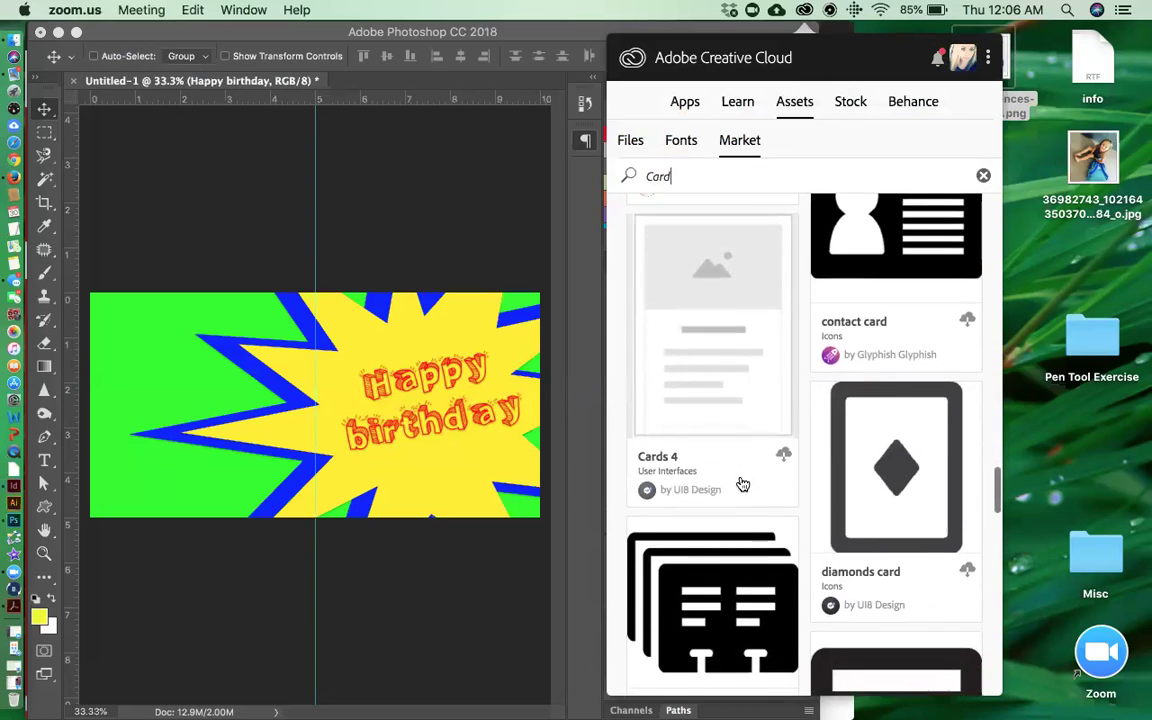
{"action": "scroll", "coordinate": [743, 484], "scroll_direction": "down", "scroll_amount": 10}
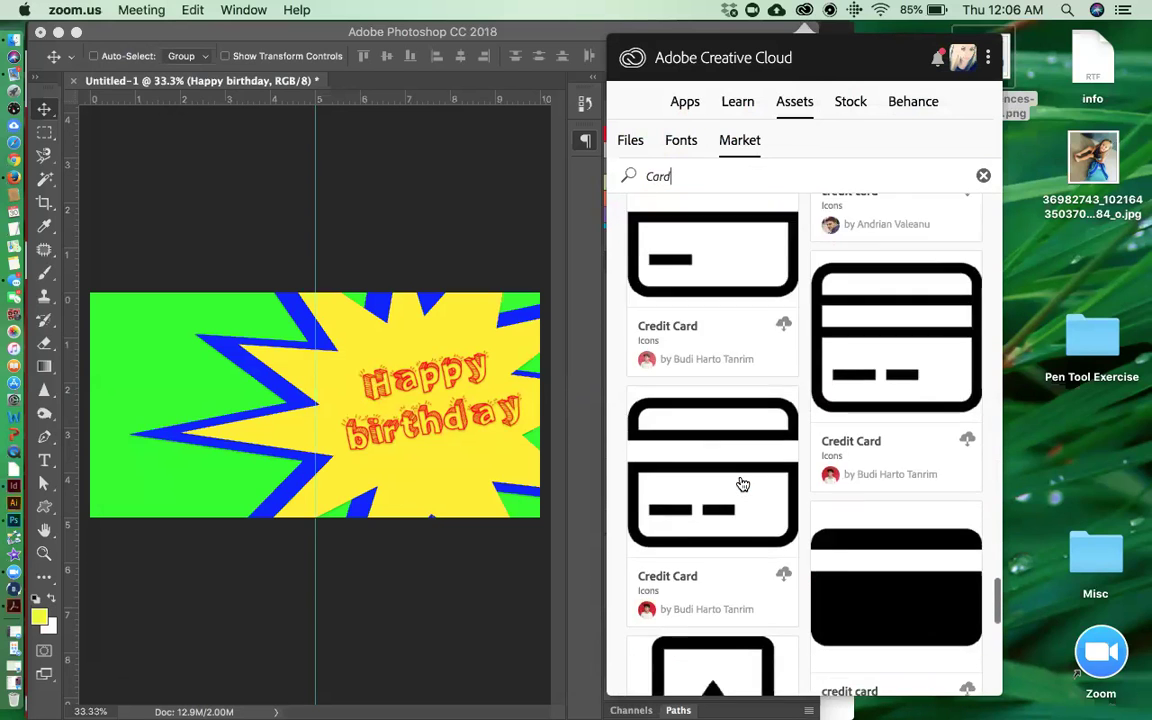
{"action": "scroll", "coordinate": [743, 484], "scroll_direction": "down", "scroll_amount": 10}
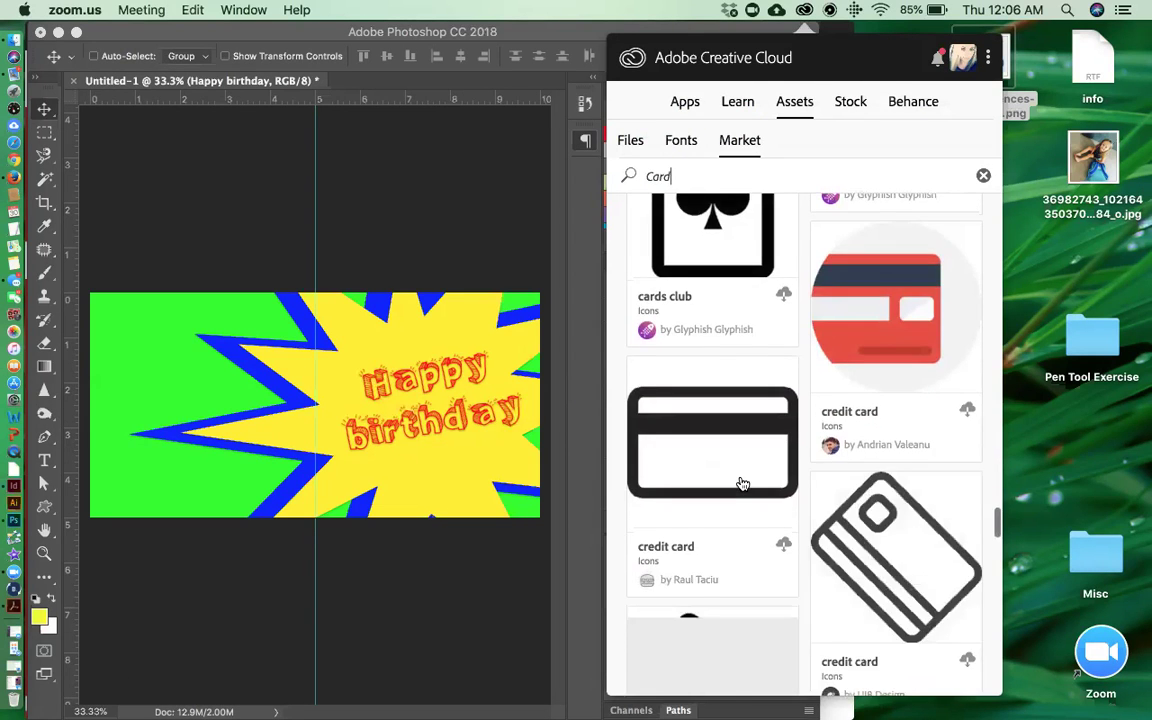
{"action": "scroll", "coordinate": [743, 484], "scroll_direction": "down", "scroll_amount": 8}
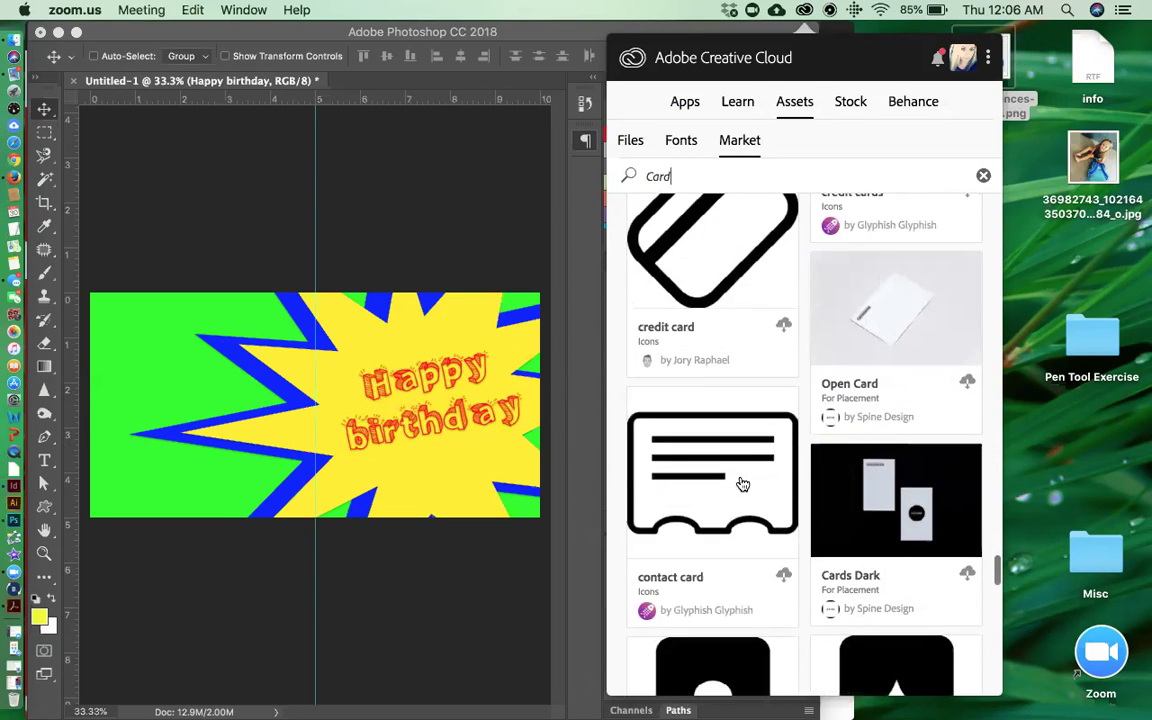
{"action": "scroll", "coordinate": [743, 484], "scroll_direction": "down", "scroll_amount": 2}
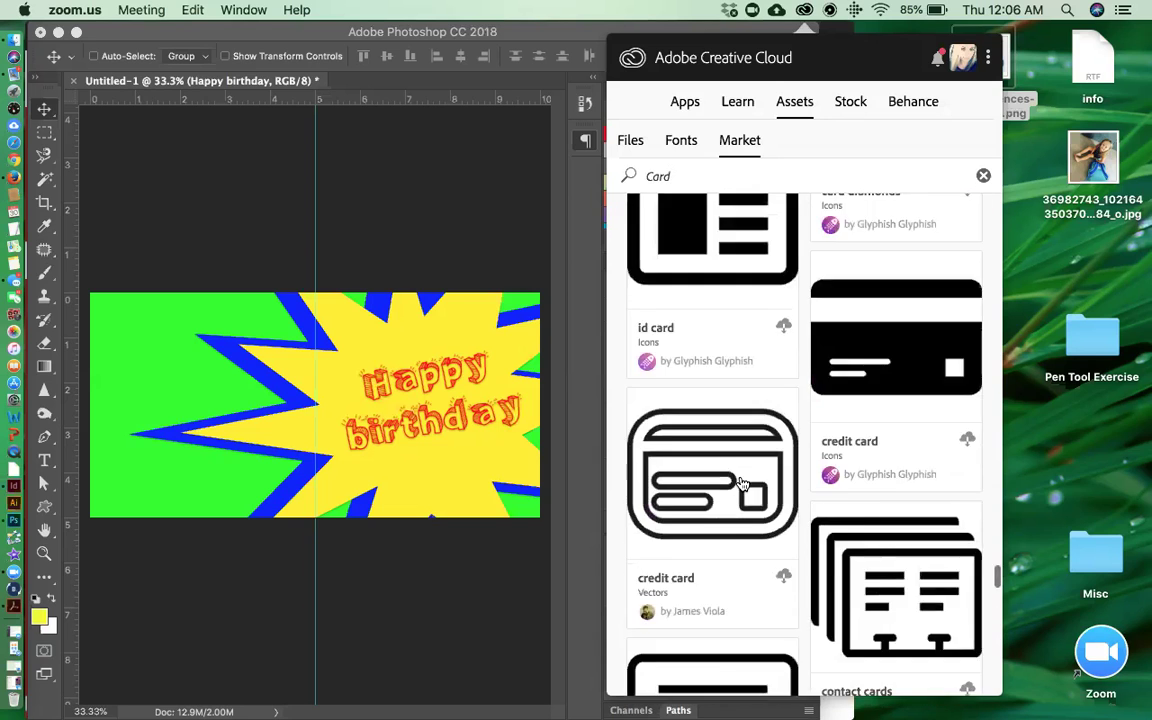
{"action": "scroll", "coordinate": [743, 484], "scroll_direction": "down", "scroll_amount": 5}
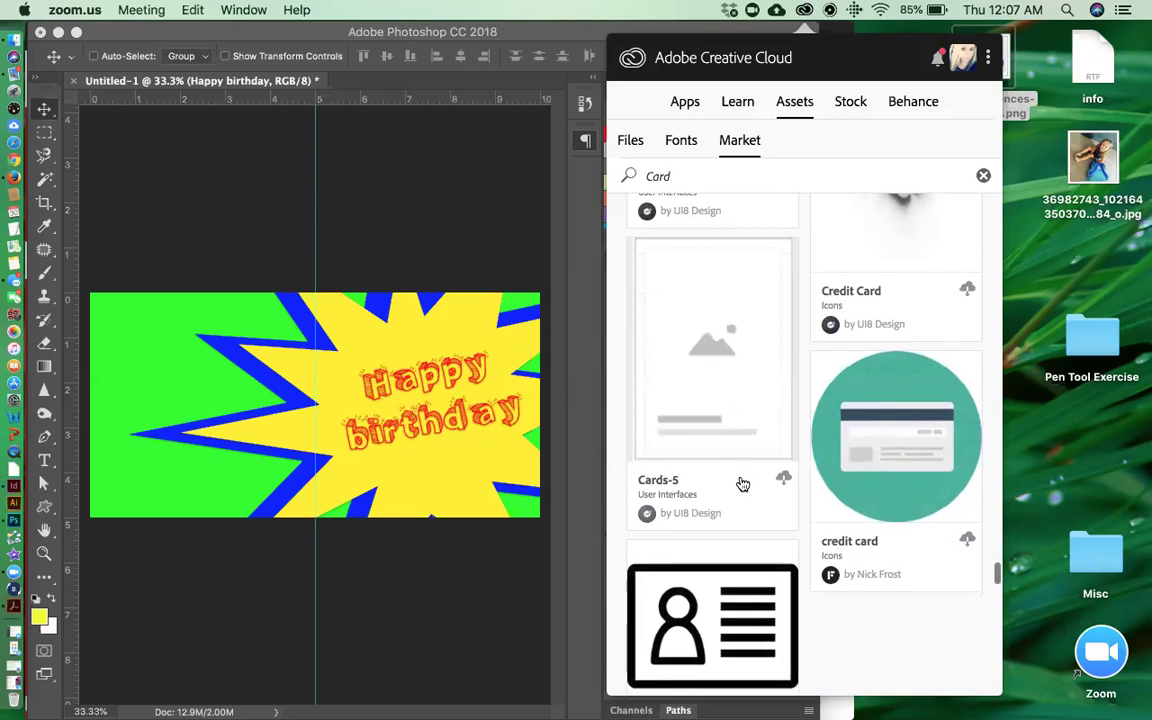
{"action": "scroll", "coordinate": [743, 484], "scroll_direction": "down", "scroll_amount": 10}
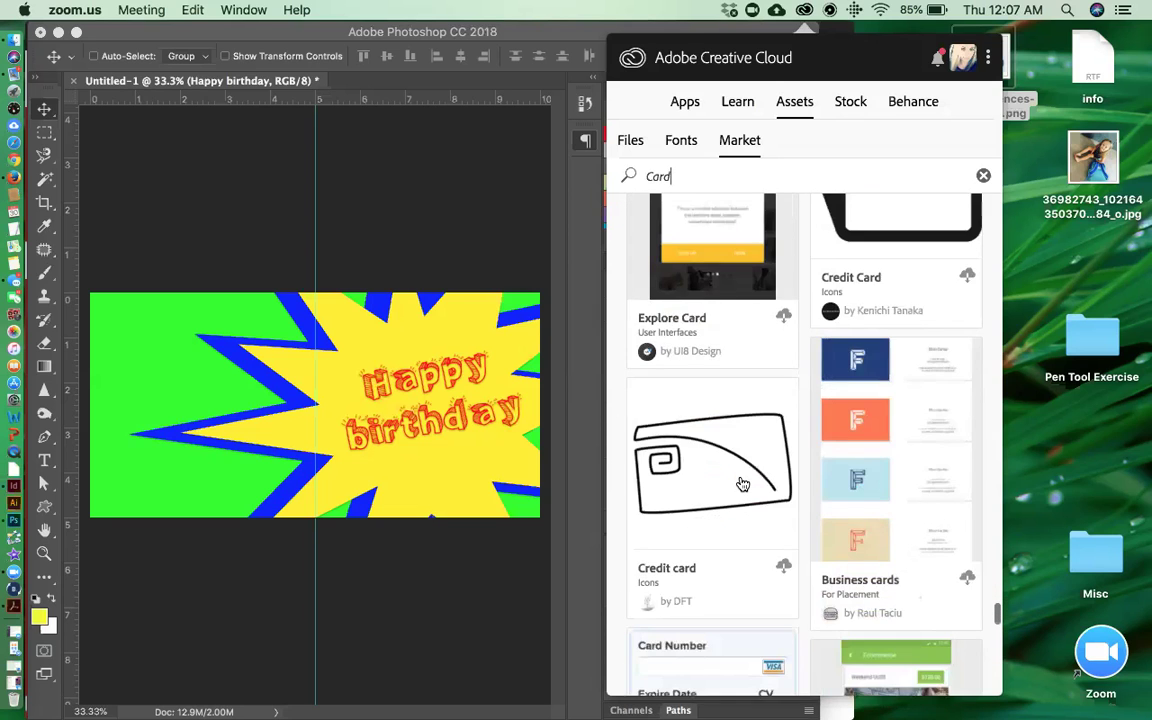
{"action": "scroll", "coordinate": [743, 484], "scroll_direction": "up", "scroll_amount": 2}
{"action": "scroll", "coordinate": [743, 484], "scroll_direction": "down", "scroll_amount": 10}
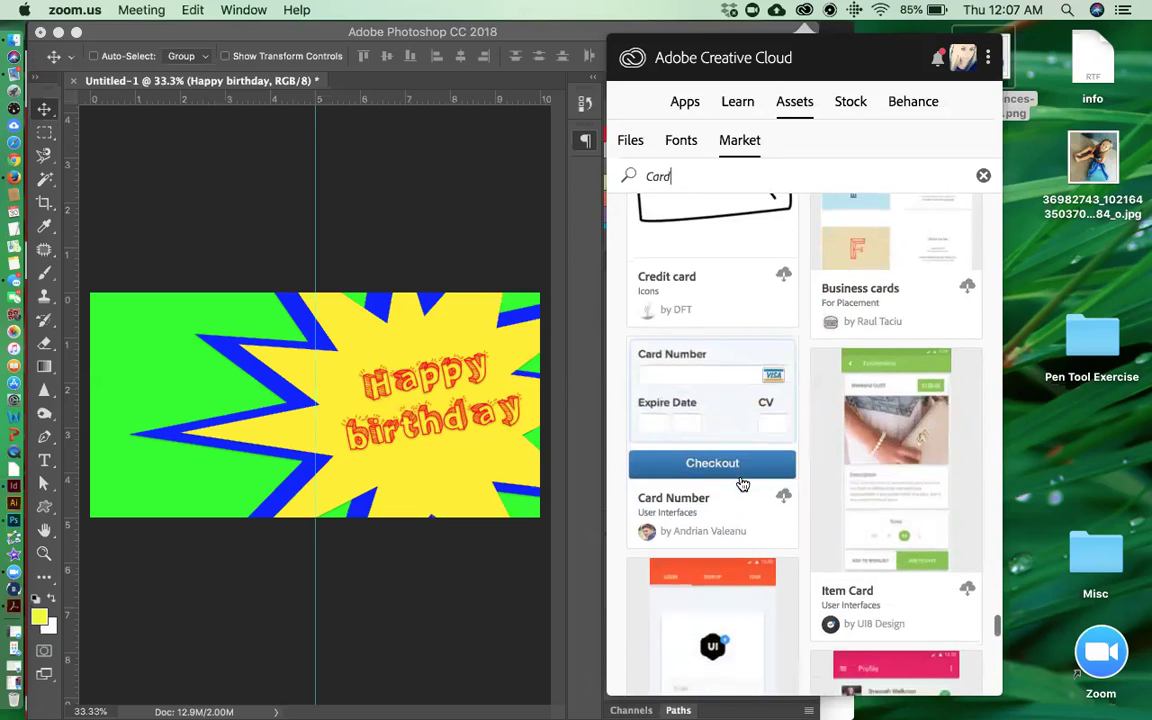
{"action": "scroll", "coordinate": [743, 484], "scroll_direction": "down", "scroll_amount": 5}
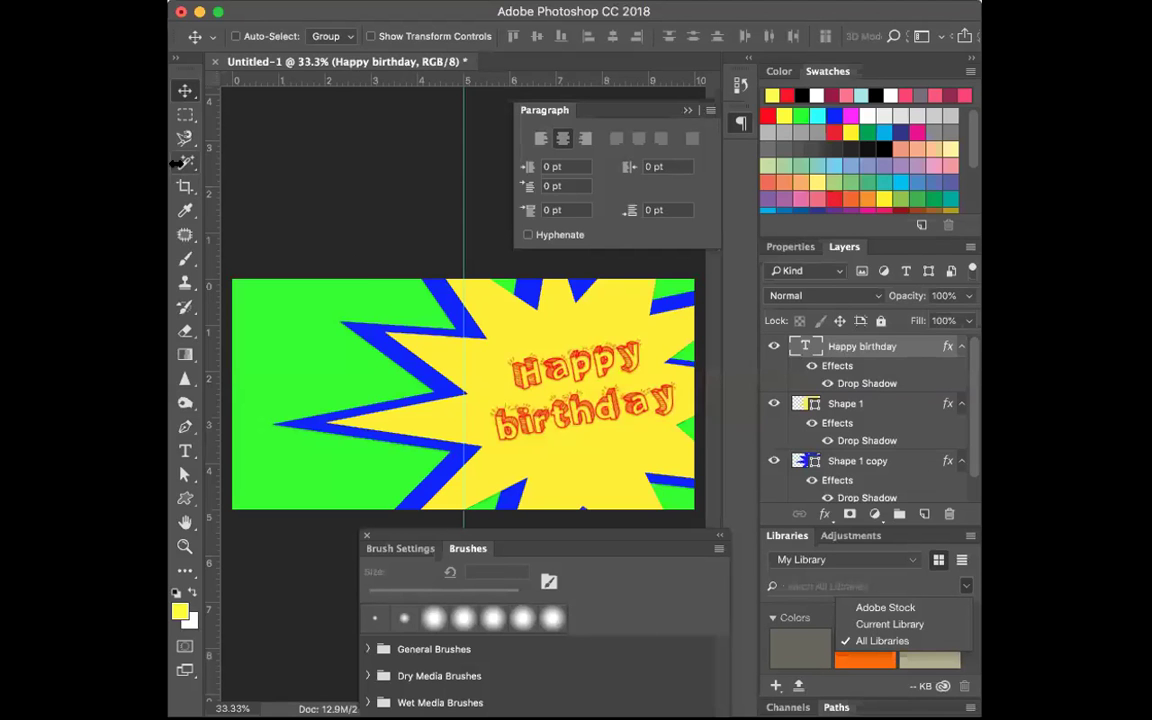
Step: Switch to Firefox and search Google for "Free PSD mockups" to reach MockupWorld's page of all free mockups
{"action": "left_click", "coordinate": [171, 142]}
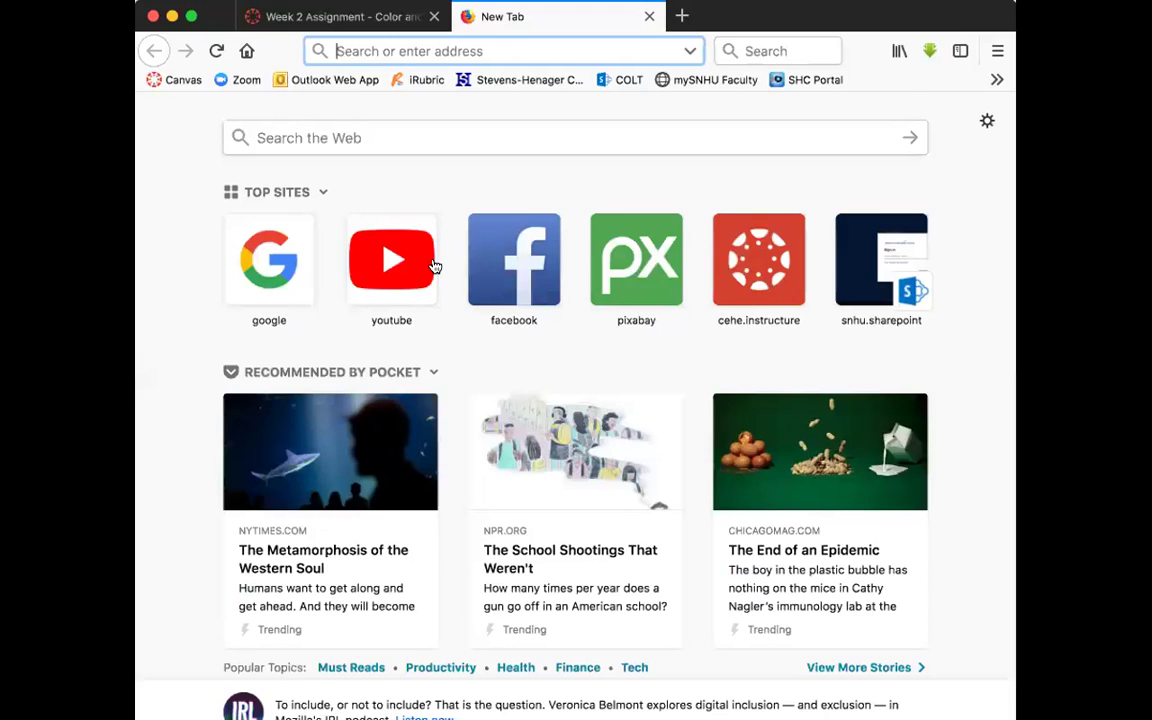
{"action": "left_click", "coordinate": [285, 138]}
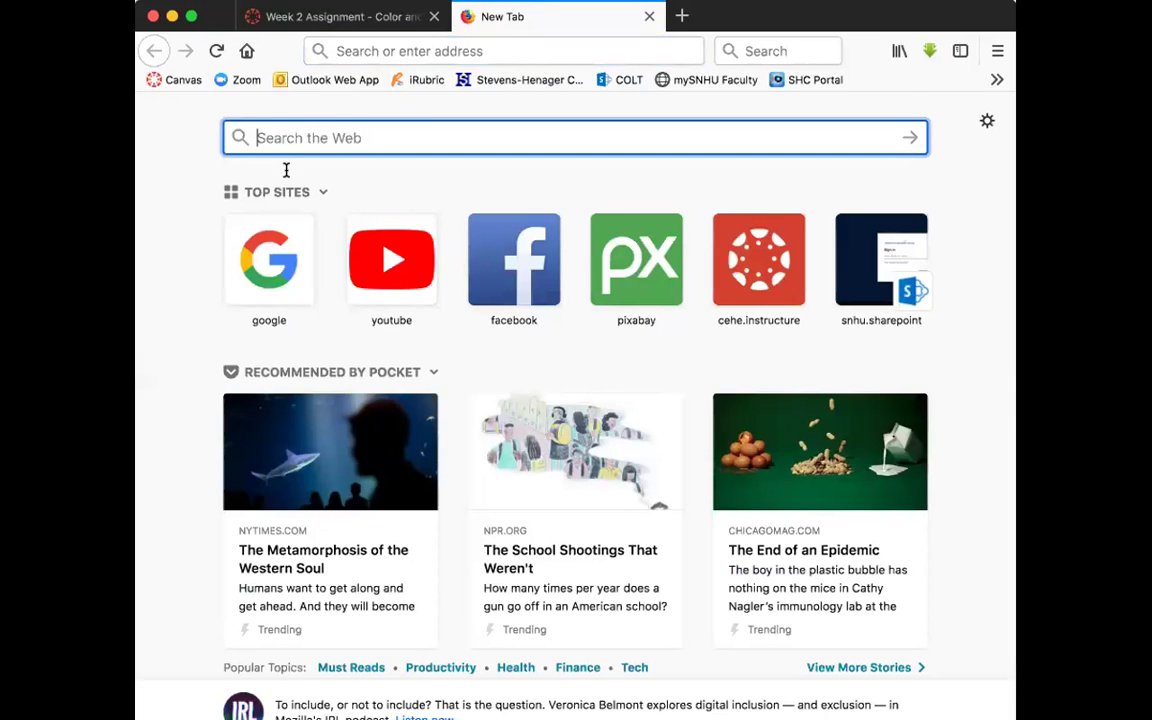
{"action": "left_click", "coordinate": [284, 252]}
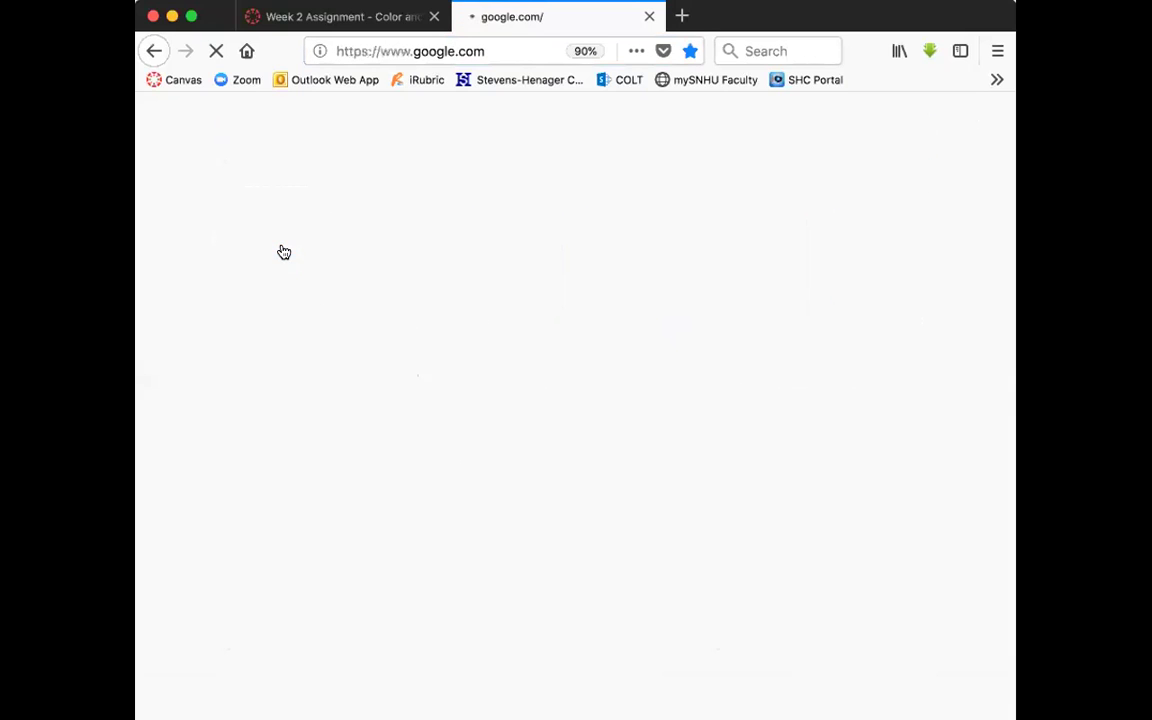
{"action": "type", "text": "f"}
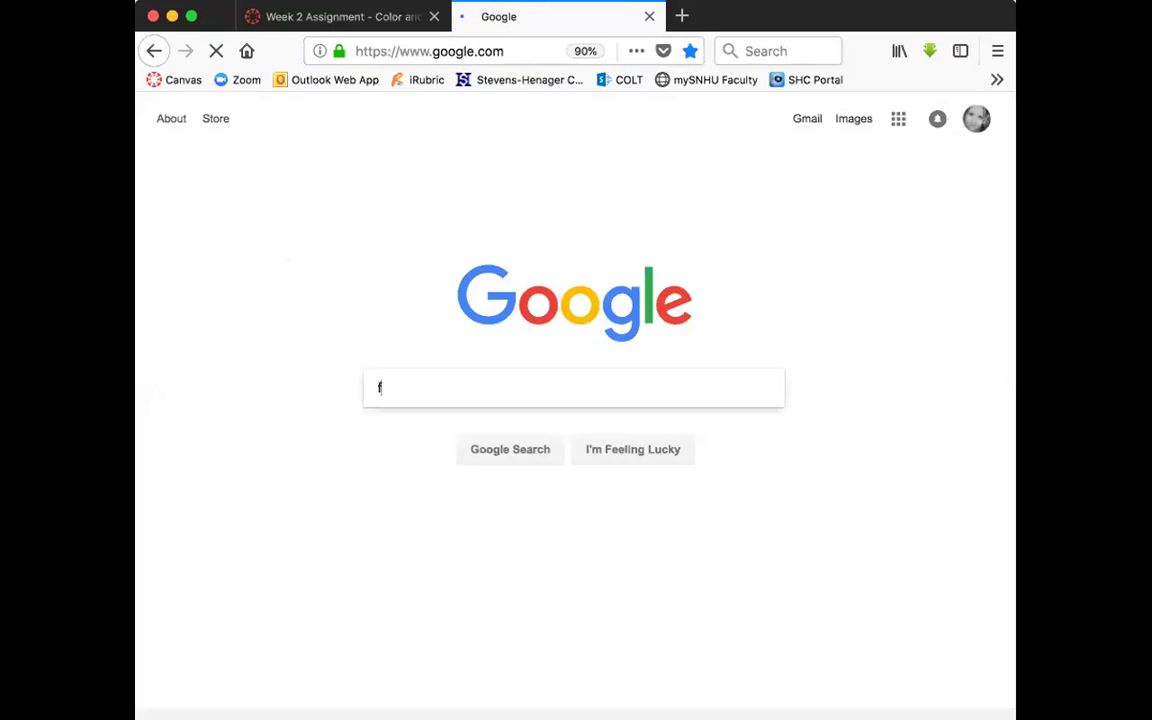
{"action": "type", "text": "ree PSD mockups"}
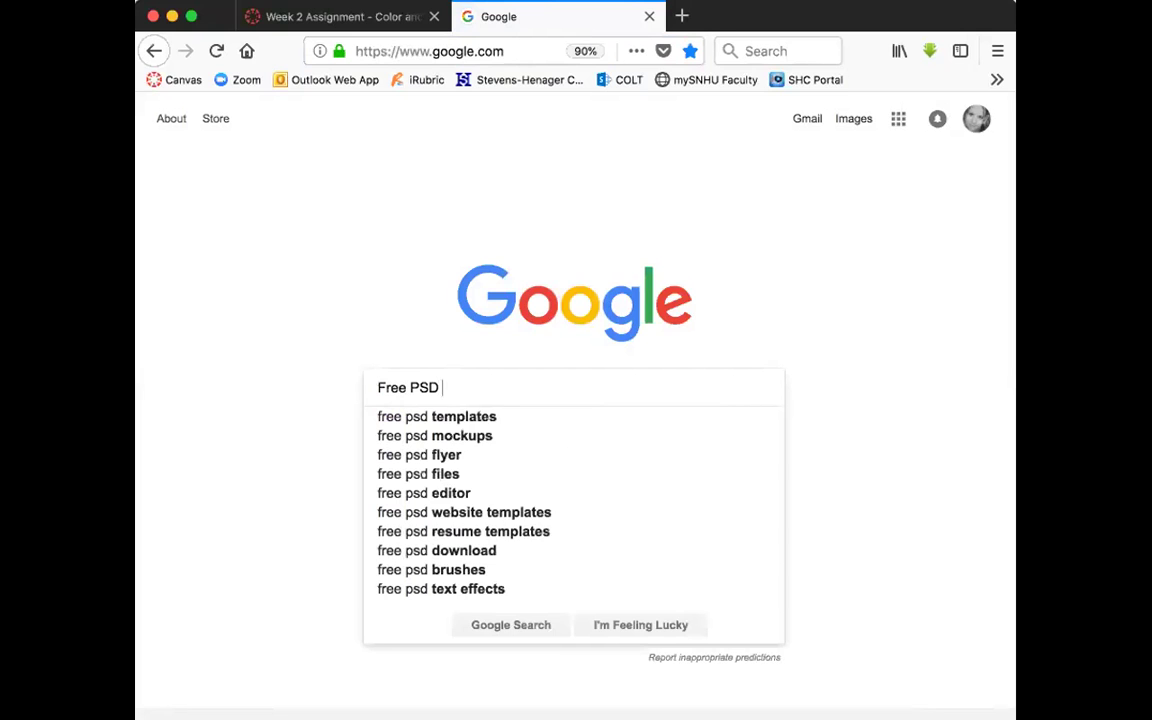
{"action": "key", "text": "Return"}
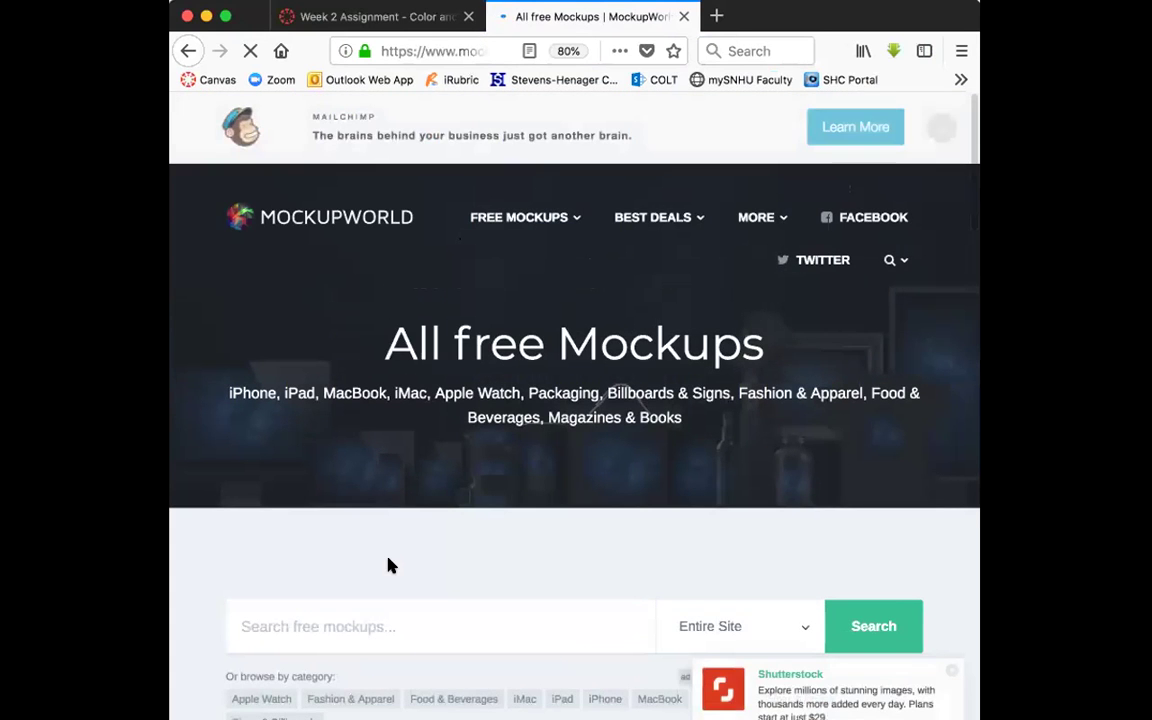
Step: Search the entire MockupWorld site for "Greeting card"
{"action": "left_click", "coordinate": [358, 627]}
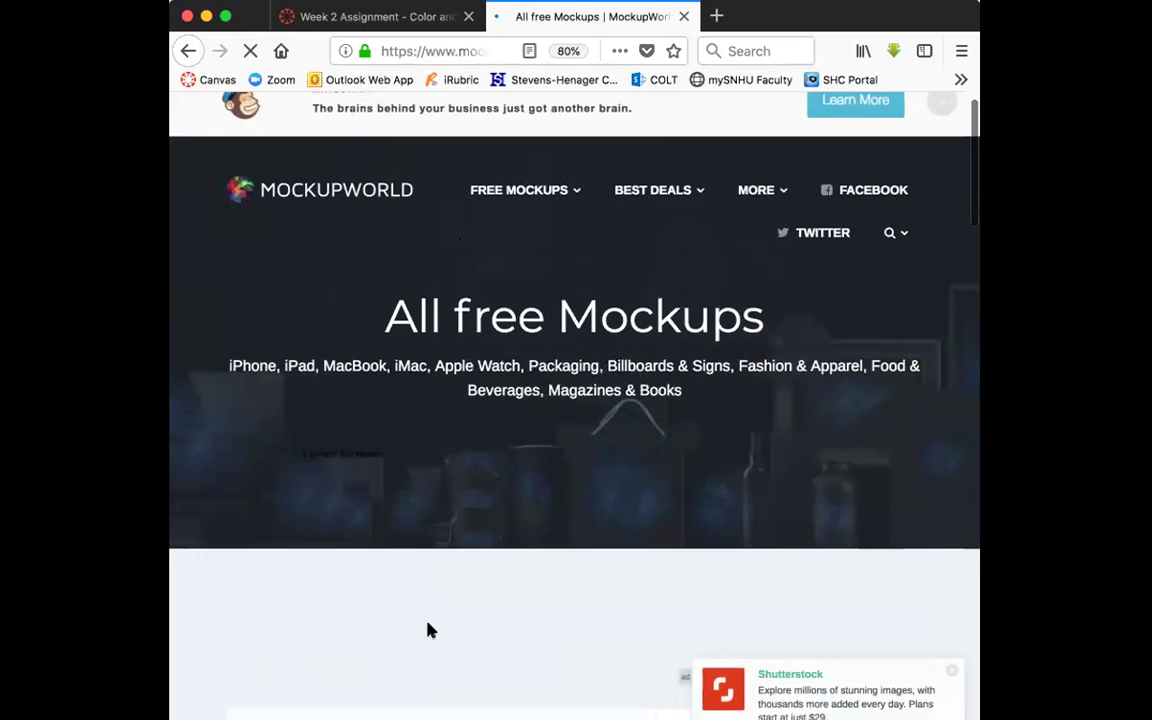
{"action": "type", "text": "Greeting"}
{"action": "scroll", "coordinate": [422, 625], "scroll_direction": "down", "scroll_amount": 3}
{"action": "type", "text": "card"}
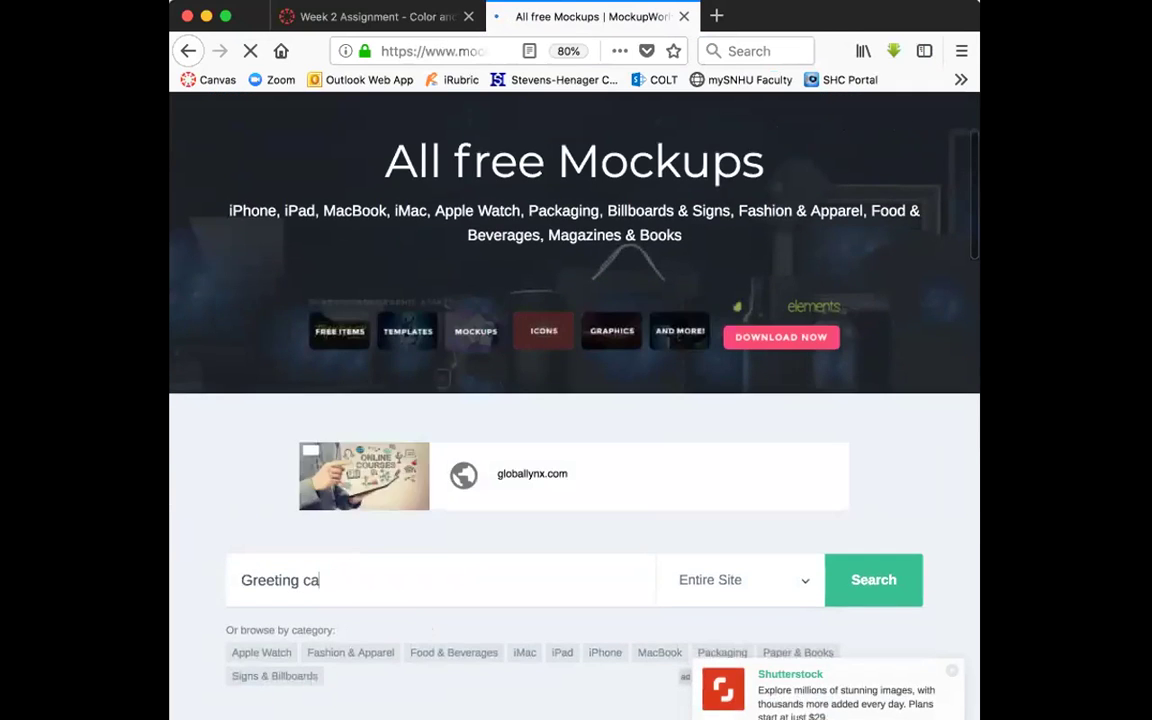
{"action": "key", "text": "Return"}
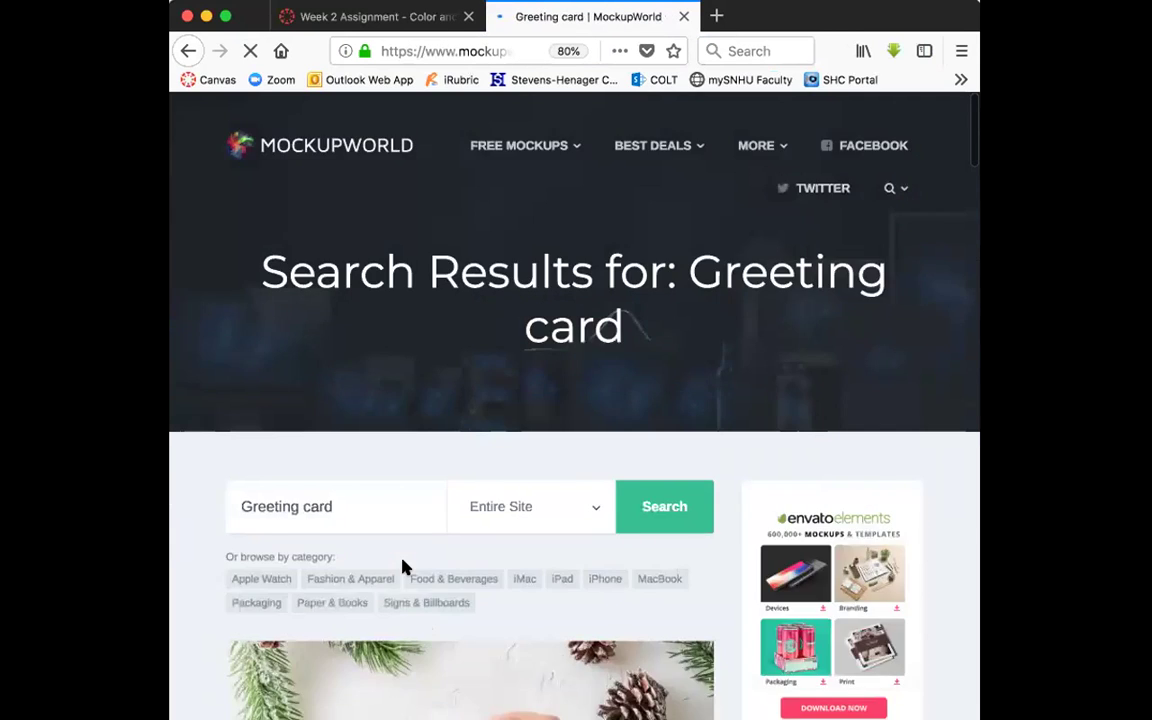
Step: Browse the greeting card mockups and open the page of the Open and closed Square Greeting Card Mockup
{"action": "scroll", "coordinate": [402, 568], "scroll_direction": "down", "scroll_amount": 5}
{"action": "scroll", "coordinate": [402, 568], "scroll_direction": "down", "scroll_amount": 7}
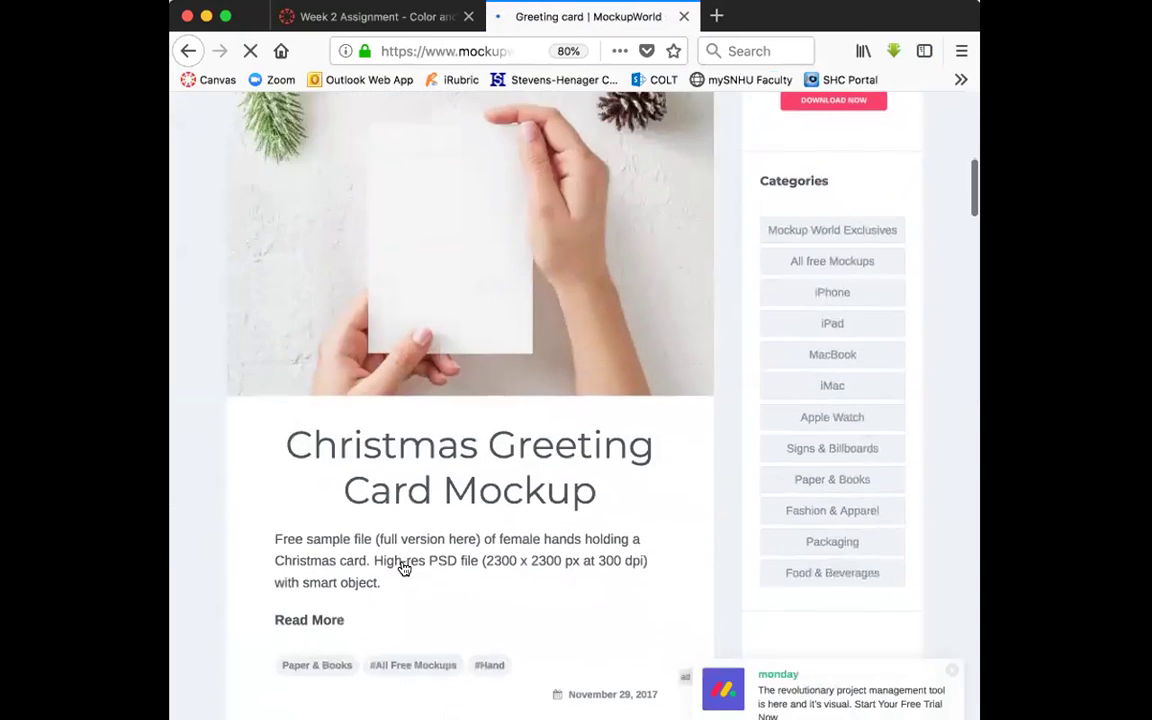
{"action": "scroll", "coordinate": [365, 412], "scroll_direction": "up", "scroll_amount": 1}
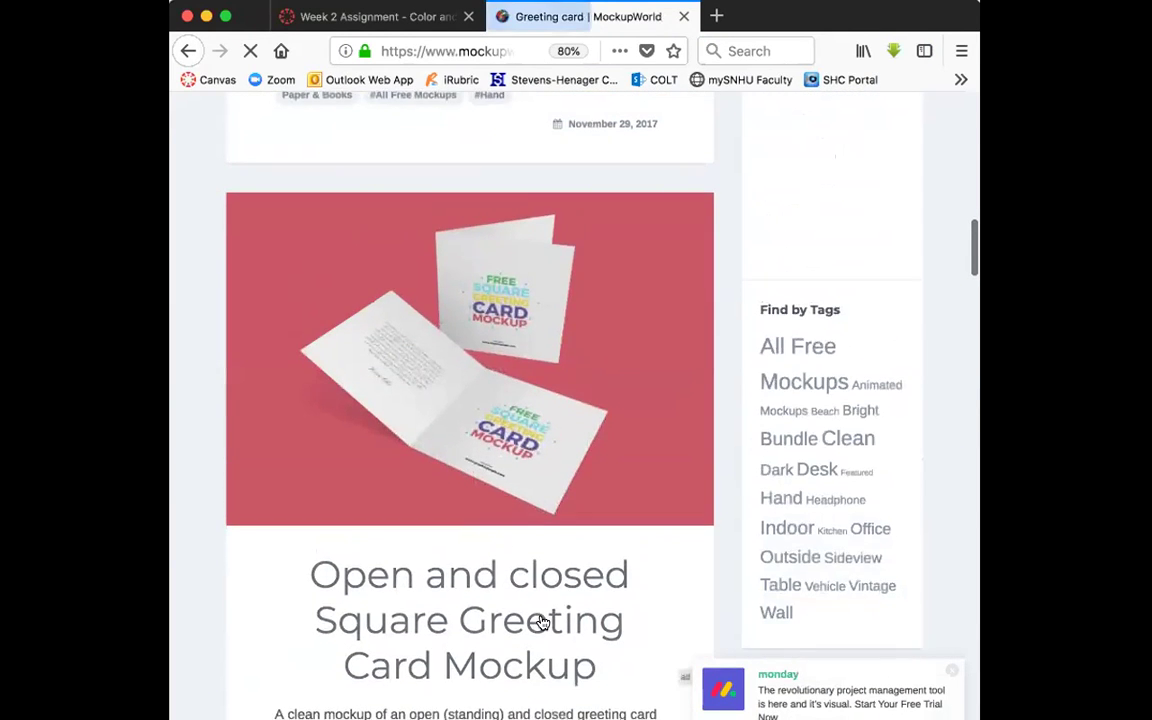
{"action": "scroll", "coordinate": [541, 620], "scroll_direction": "down", "scroll_amount": 5}
{"action": "scroll", "coordinate": [542, 621], "scroll_direction": "down", "scroll_amount": 7}
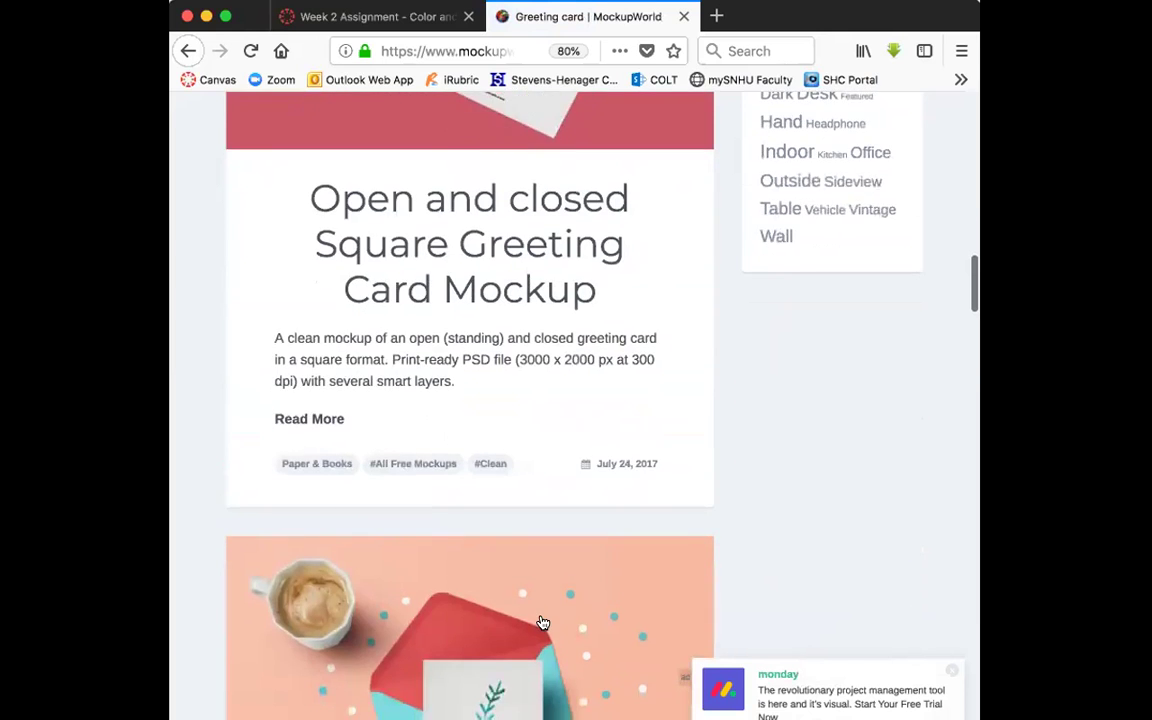
{"action": "scroll", "coordinate": [527, 612], "scroll_direction": "up", "scroll_amount": 9}
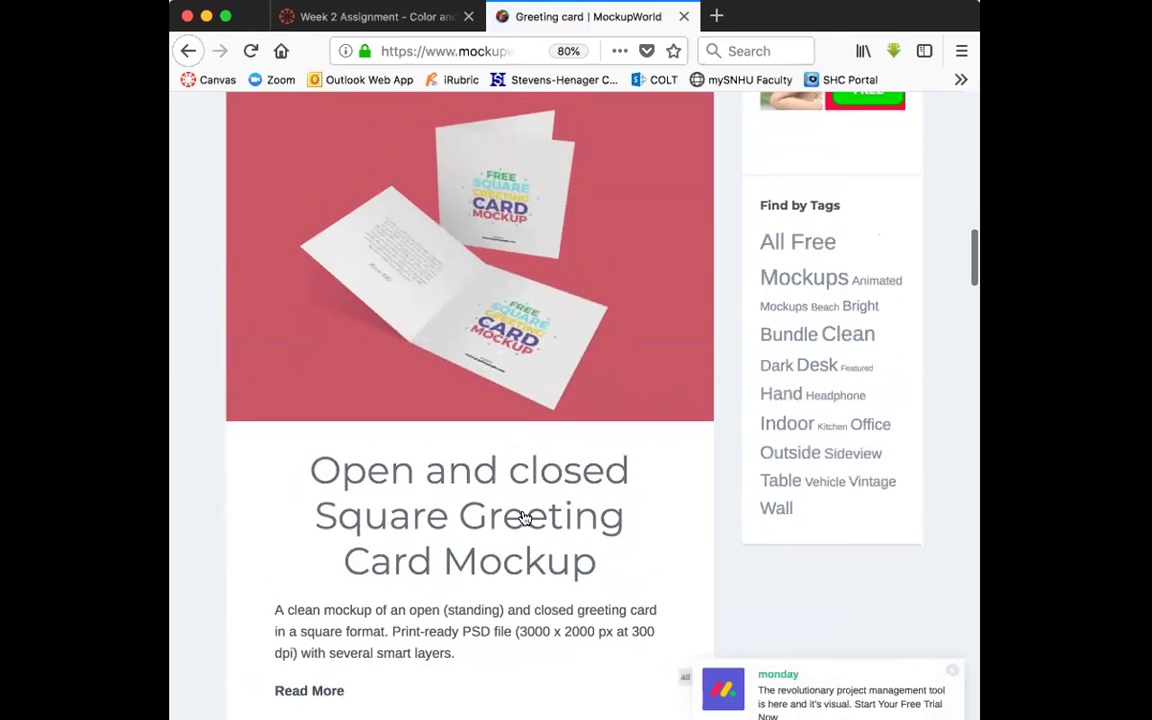
{"action": "left_click", "coordinate": [523, 517]}
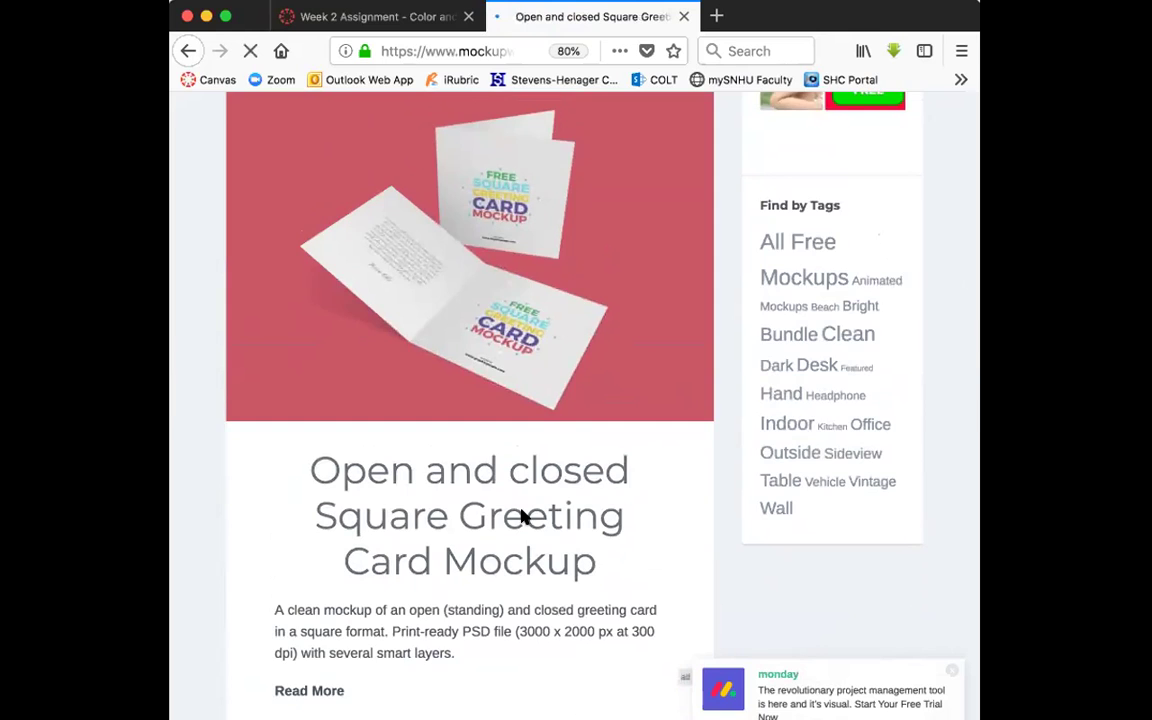
{"action": "scroll", "coordinate": [523, 517], "scroll_direction": "down", "scroll_amount": 4}
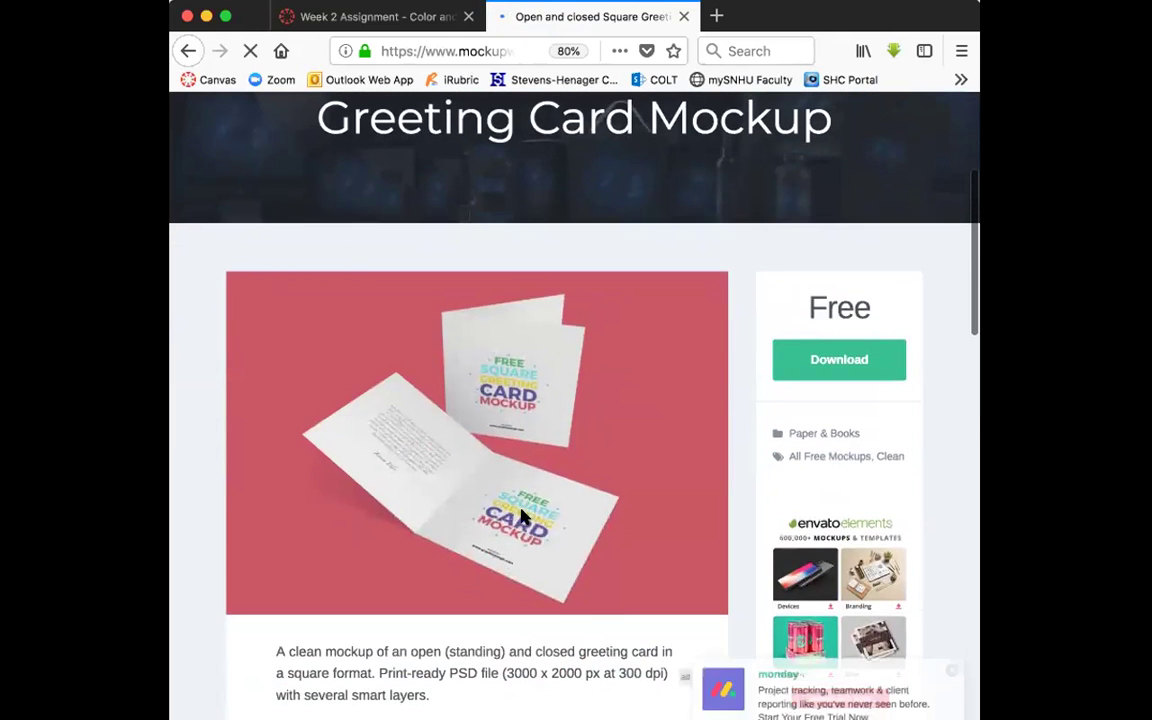
Step: Follow the free mockup's download links through the Graphic Google article to its Free Square Greeting Cards Mockup download page
{"action": "left_click", "coordinate": [840, 362]}
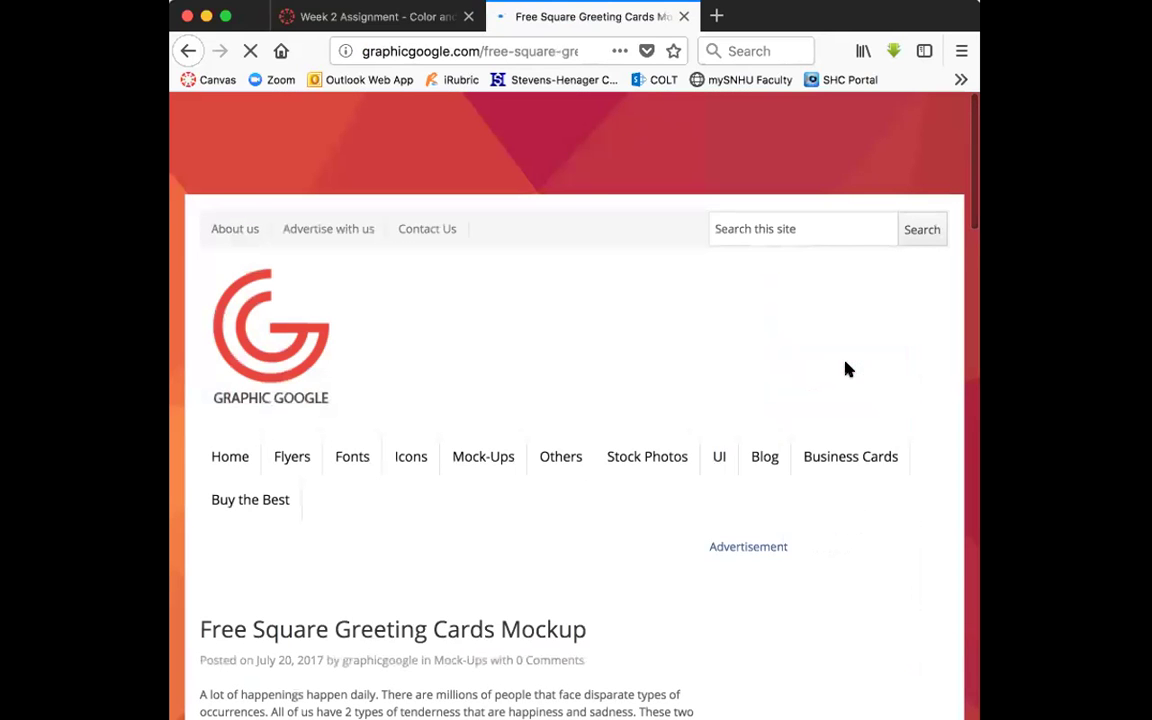
{"action": "scroll", "coordinate": [845, 370], "scroll_direction": "down", "scroll_amount": 10}
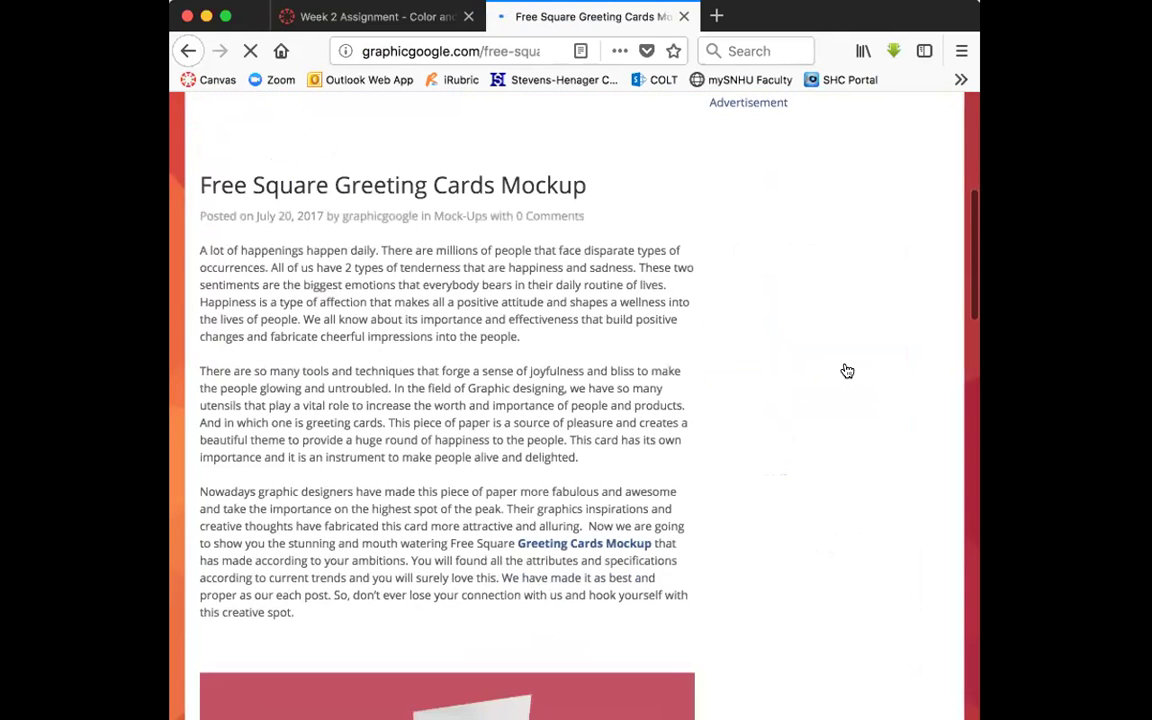
{"action": "scroll", "coordinate": [846, 370], "scroll_direction": "down", "scroll_amount": 10}
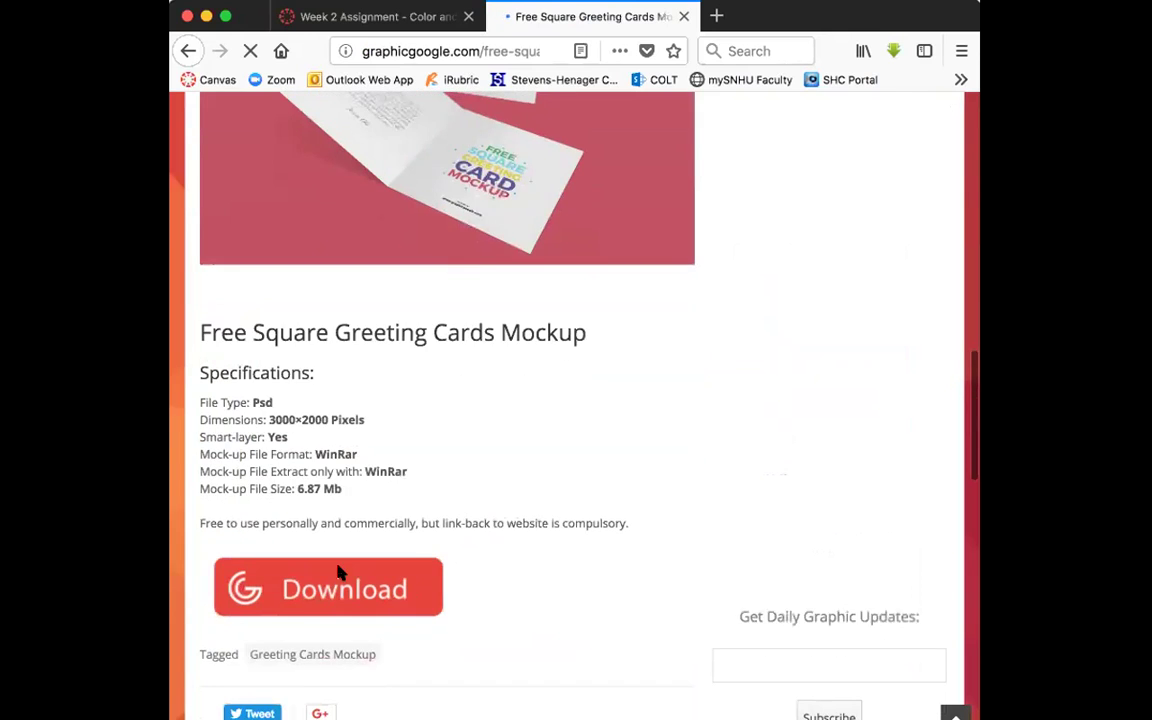
{"action": "left_click", "coordinate": [322, 600]}
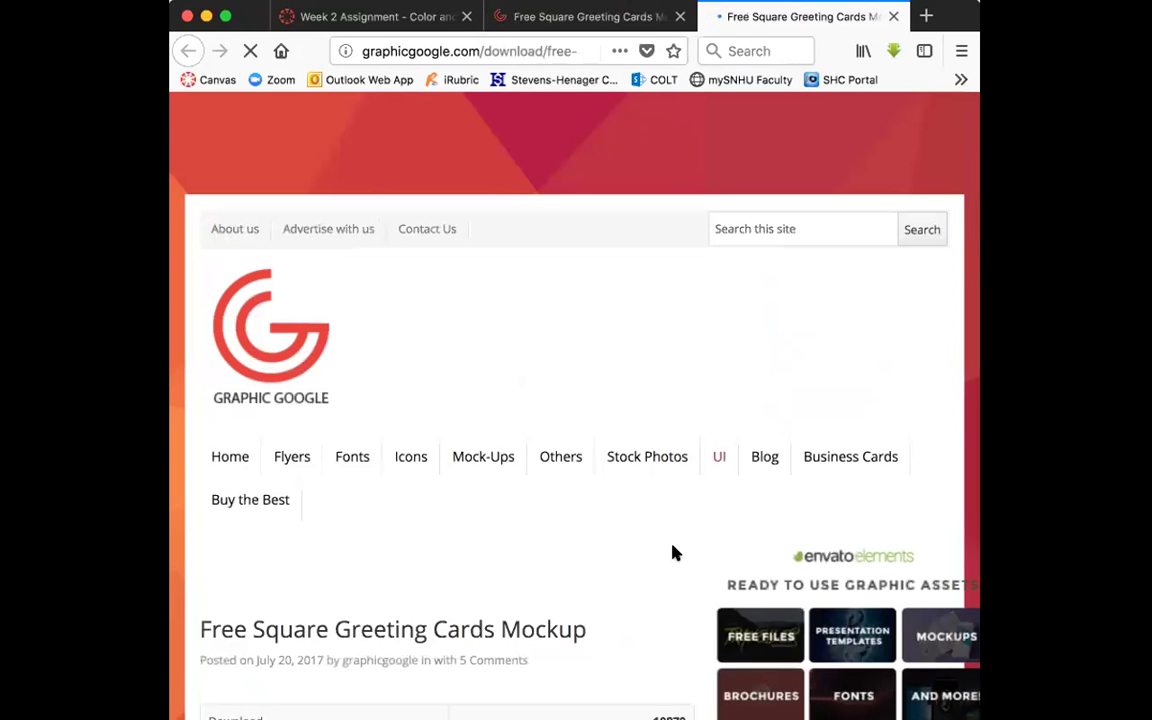
Step: Download the Free Square Greeting Cards Mockup file, check the browser's downloads, and close both Graphic Google pages
{"action": "scroll", "coordinate": [672, 553], "scroll_direction": "down", "scroll_amount": 5}
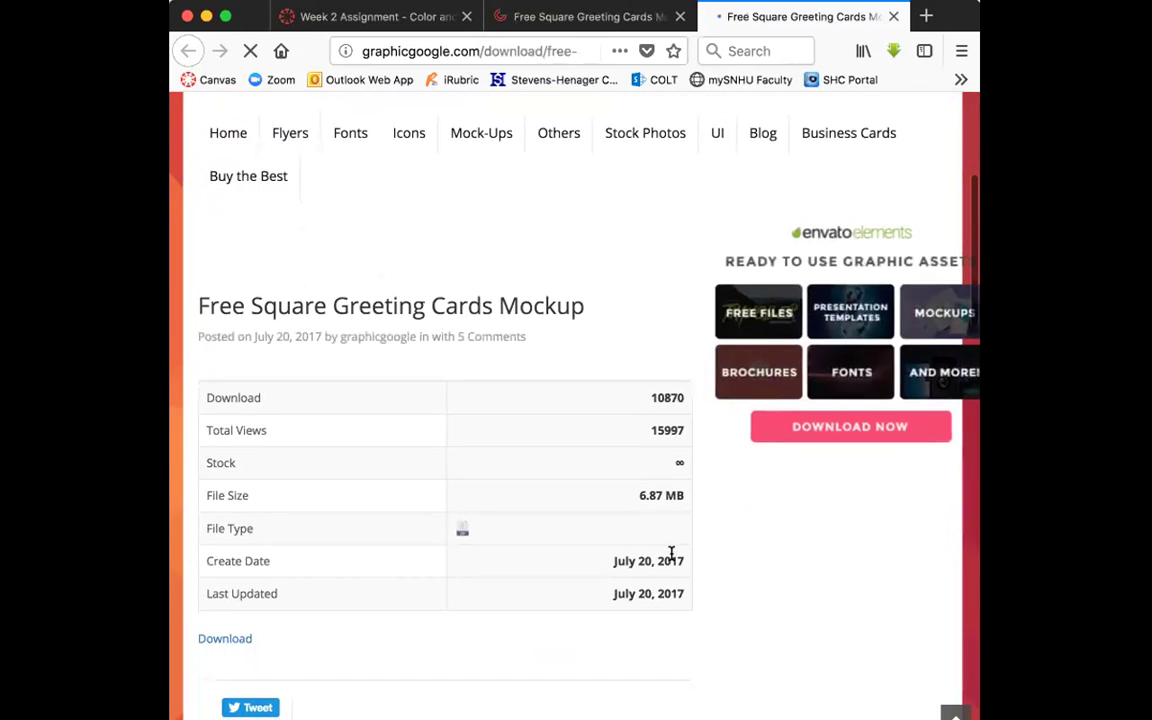
{"action": "scroll", "coordinate": [672, 553], "scroll_direction": "down", "scroll_amount": 2}
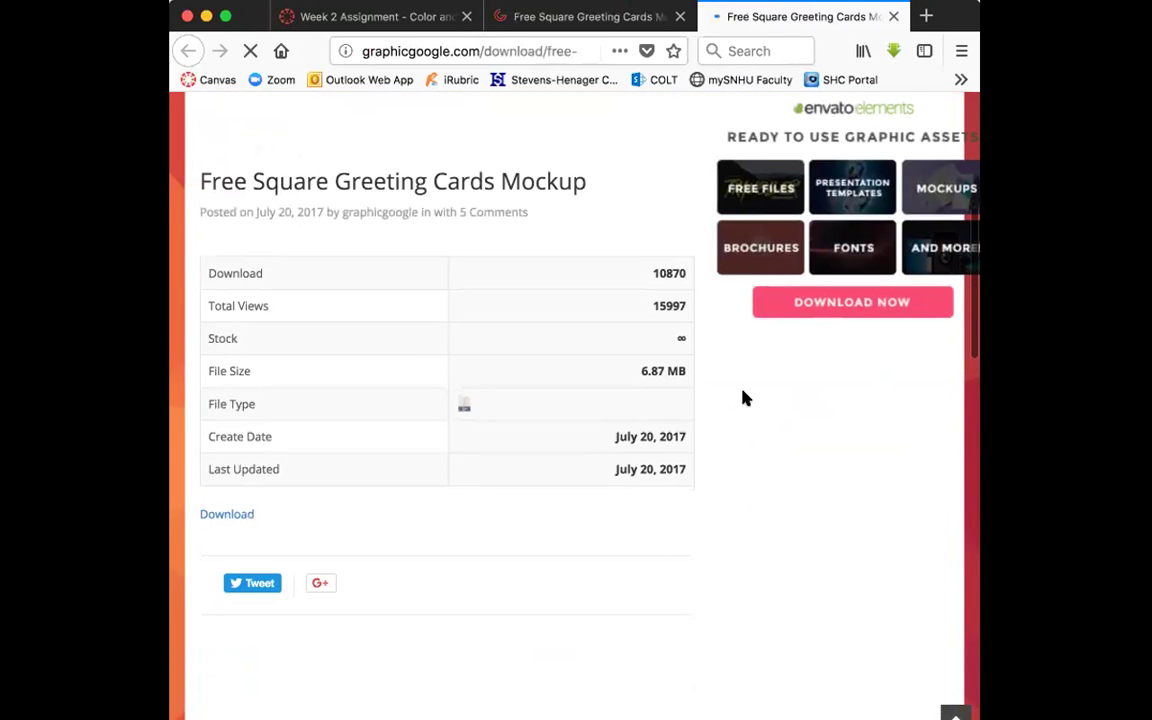
{"action": "scroll", "coordinate": [742, 398], "scroll_direction": "up", "scroll_amount": 4}
{"action": "scroll", "coordinate": [742, 398], "scroll_direction": "down", "scroll_amount": 4}
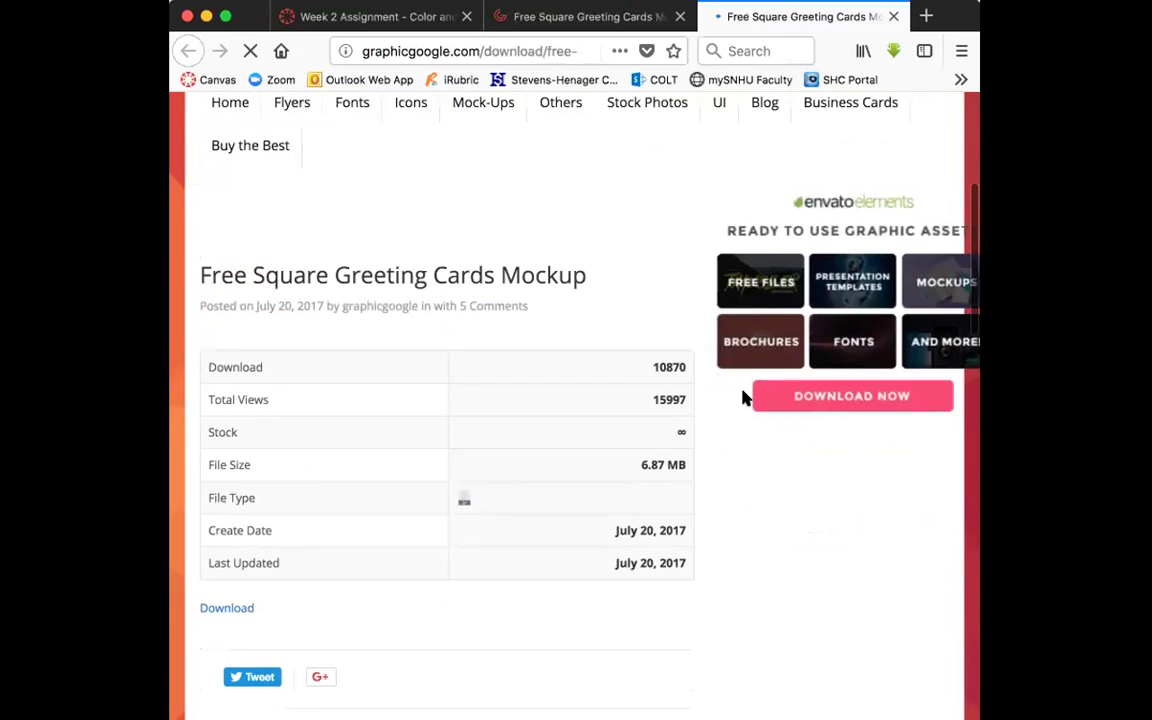
{"action": "scroll", "coordinate": [746, 417], "scroll_direction": "down", "scroll_amount": 2}
{"action": "scroll", "coordinate": [746, 417], "scroll_direction": "down", "scroll_amount": 8}
{"action": "scroll", "coordinate": [745, 416], "scroll_direction": "up", "scroll_amount": 10}
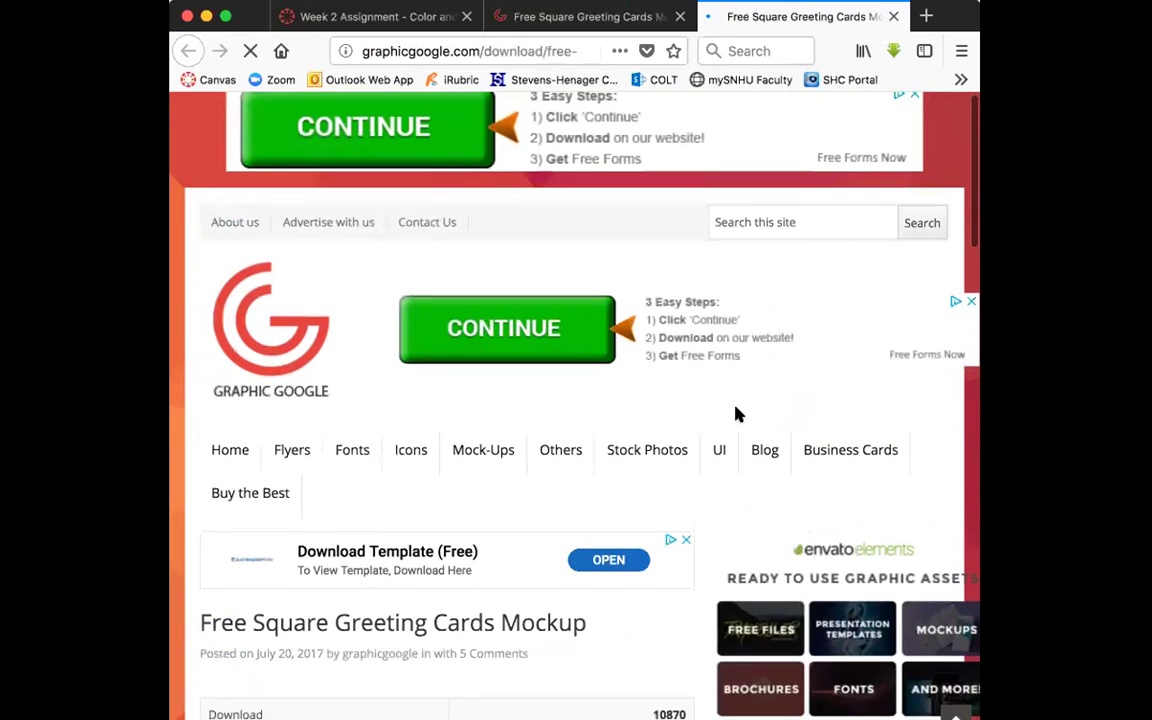
{"action": "scroll", "coordinate": [738, 413], "scroll_direction": "down", "scroll_amount": 4}
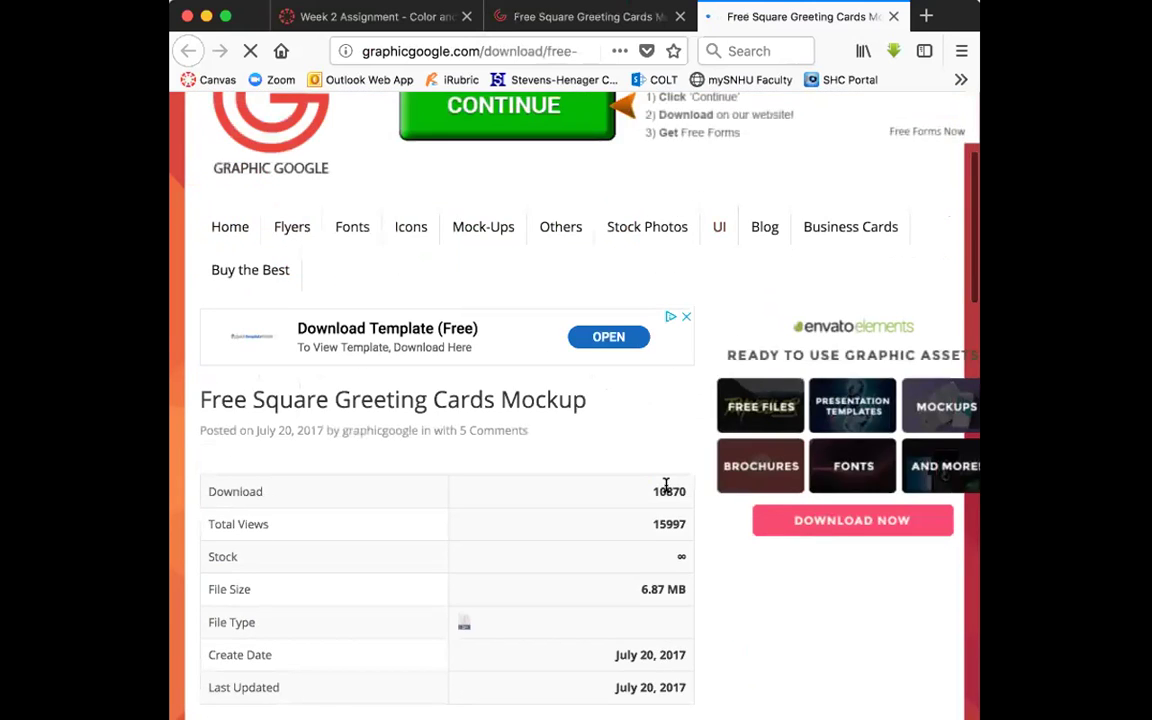
{"action": "scroll", "coordinate": [665, 485], "scroll_direction": "down", "scroll_amount": 3}
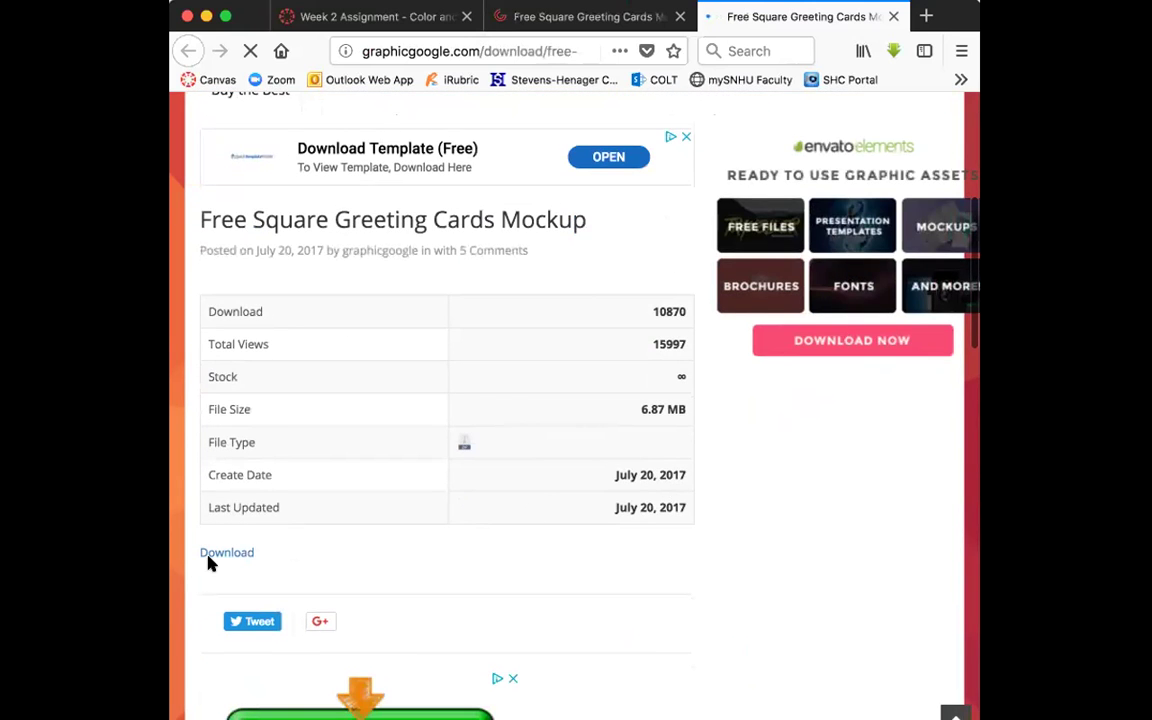
{"action": "left_click", "coordinate": [214, 551]}
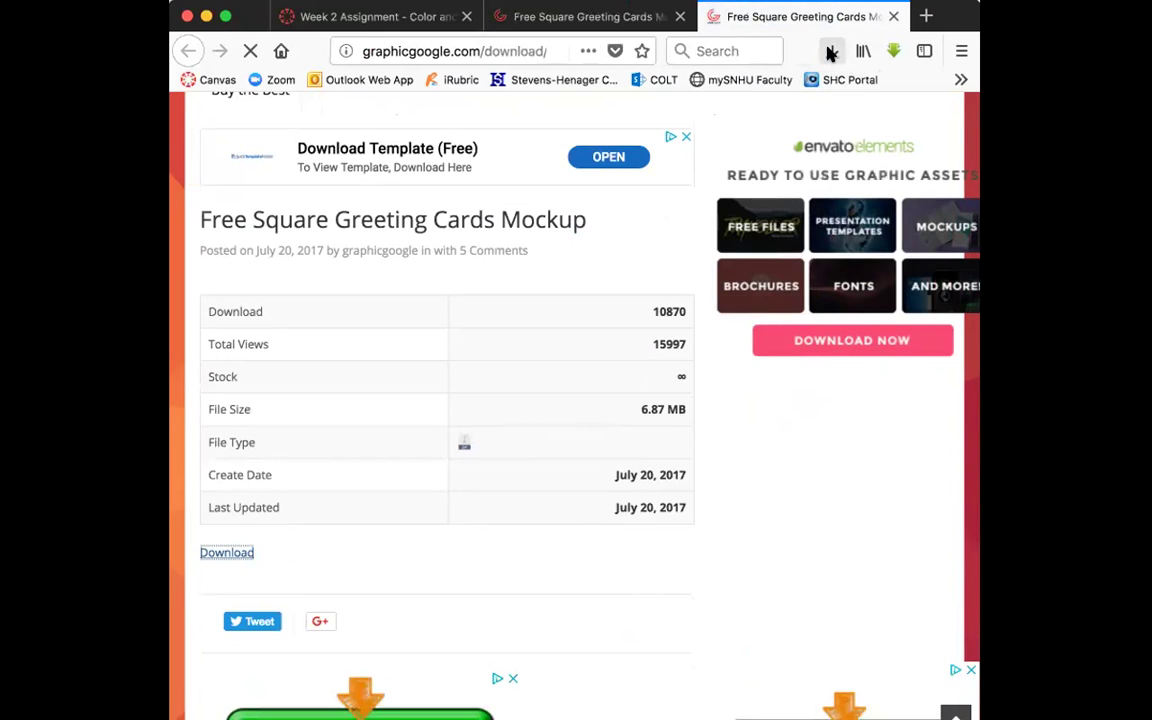
{"action": "left_click", "coordinate": [829, 53]}
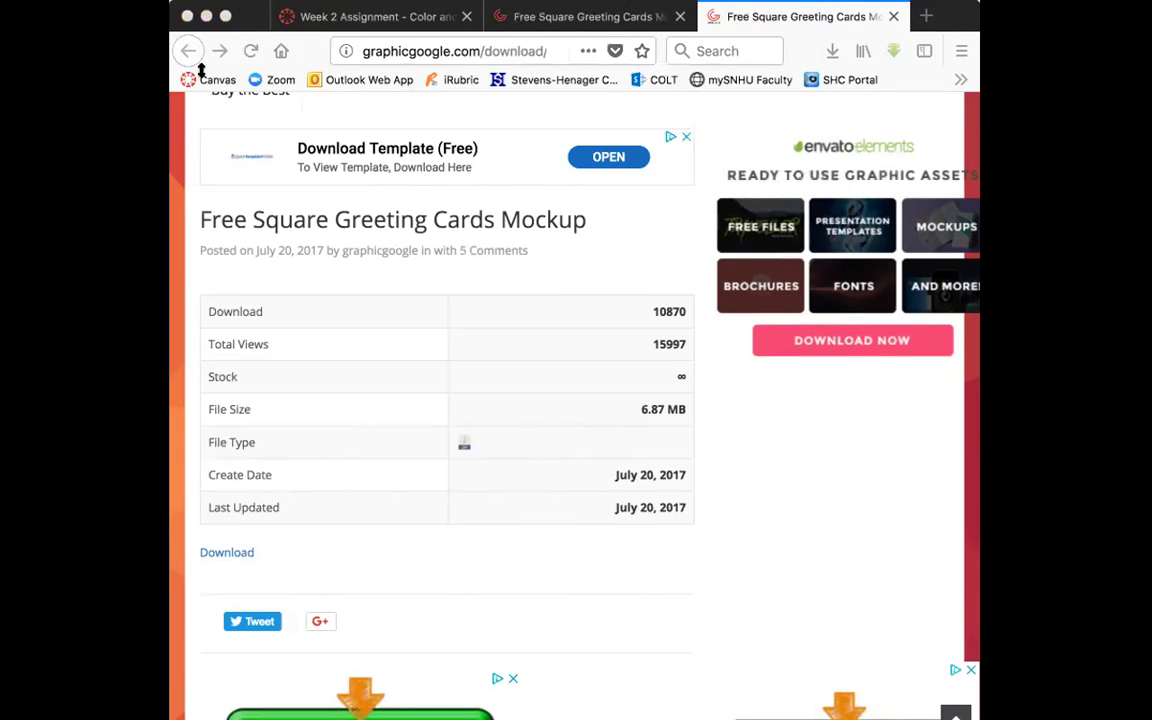
{"action": "left_click", "coordinate": [890, 18]}
{"action": "left_click", "coordinate": [683, 17]}
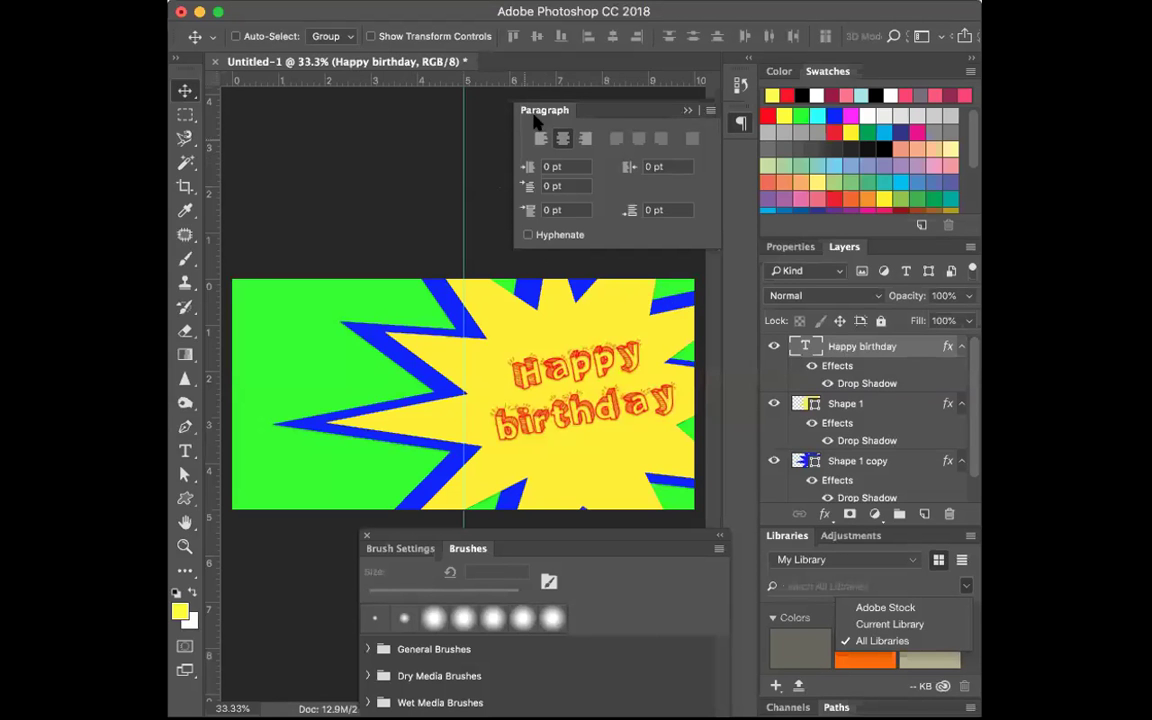
Step: Switch to Photoshop and clear the floating Paragraph and Brushes panels off the card document
{"action": "left_click", "coordinate": [686, 111]}
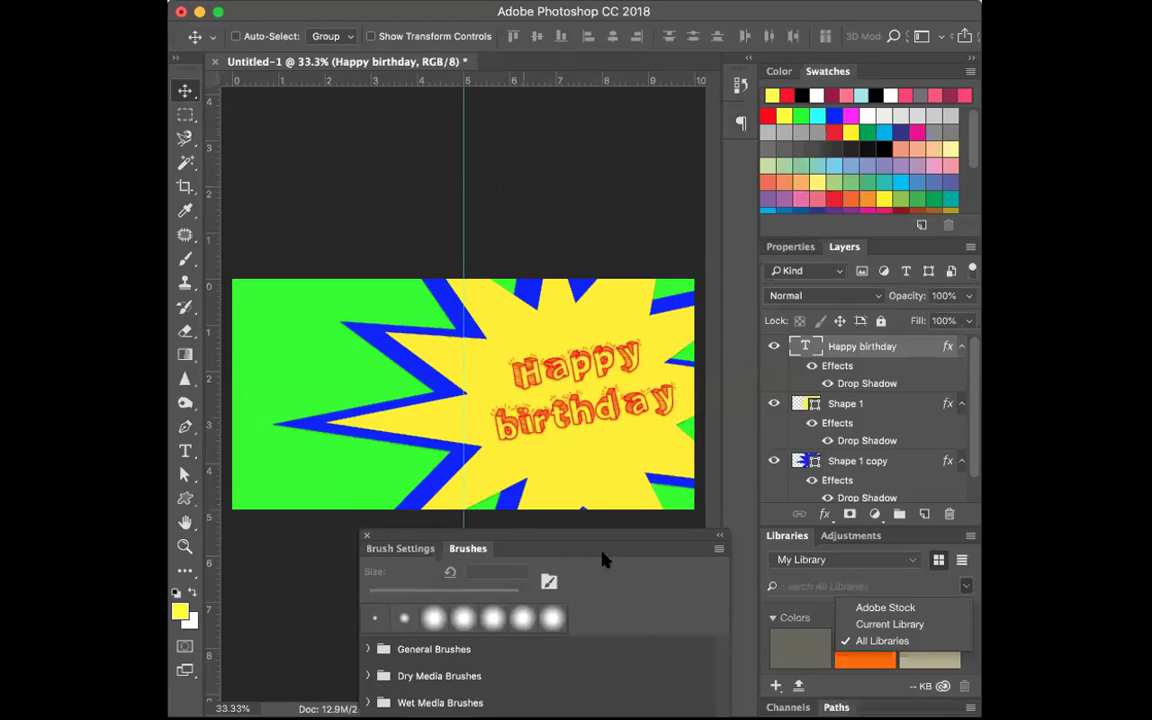
{"action": "left_click", "coordinate": [367, 536]}
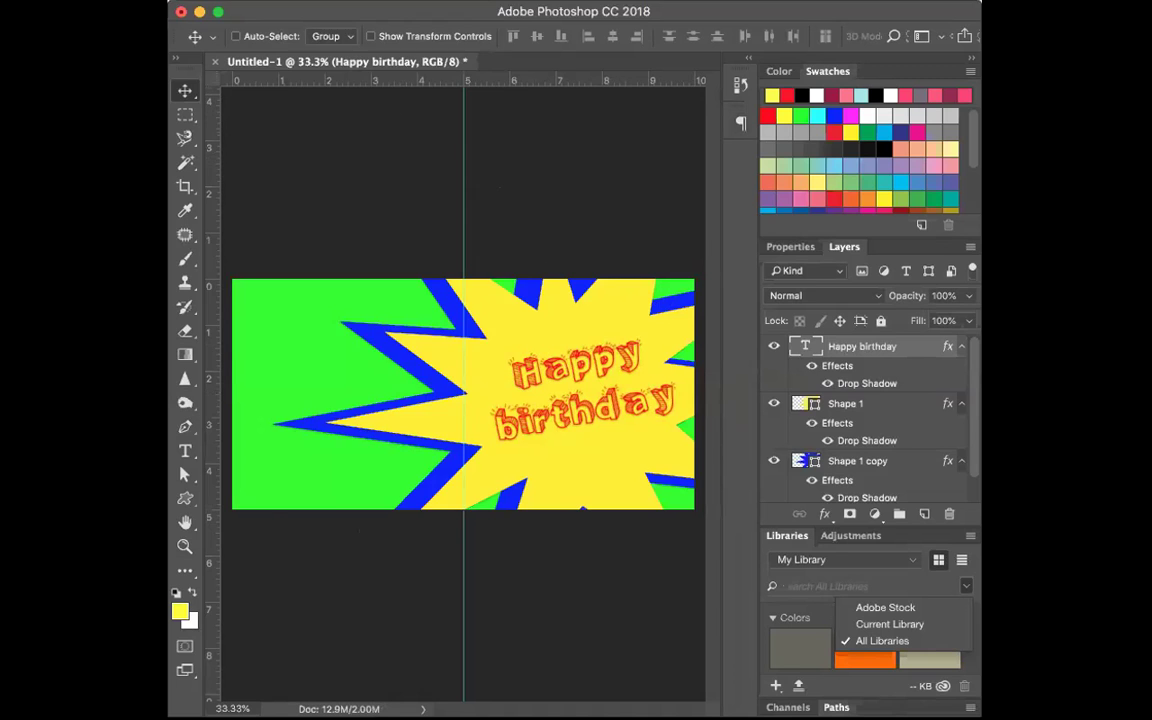
Step: Save the card to the Desktop as DES314_Card1.psd with layers kept and no embedded color profile
{"action": "left_click", "coordinate": [270, 1]}
{"action": "left_click", "coordinate": [329, 185]}
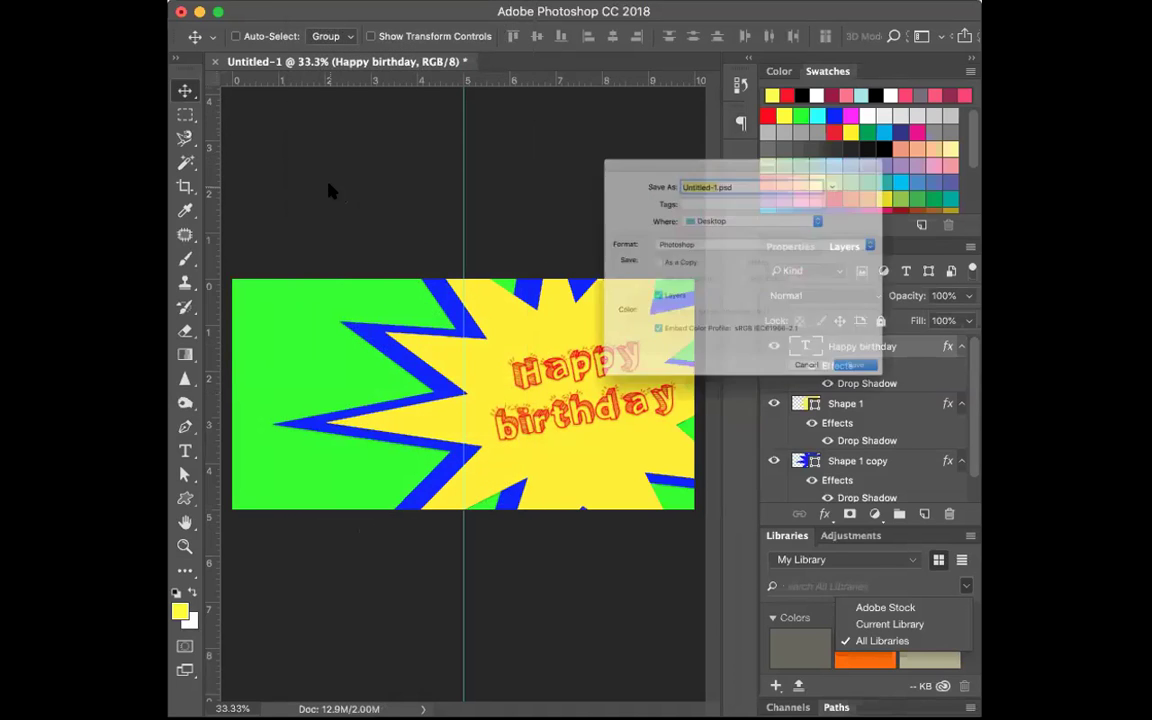
{"action": "type", "text": "DES314_Card"}
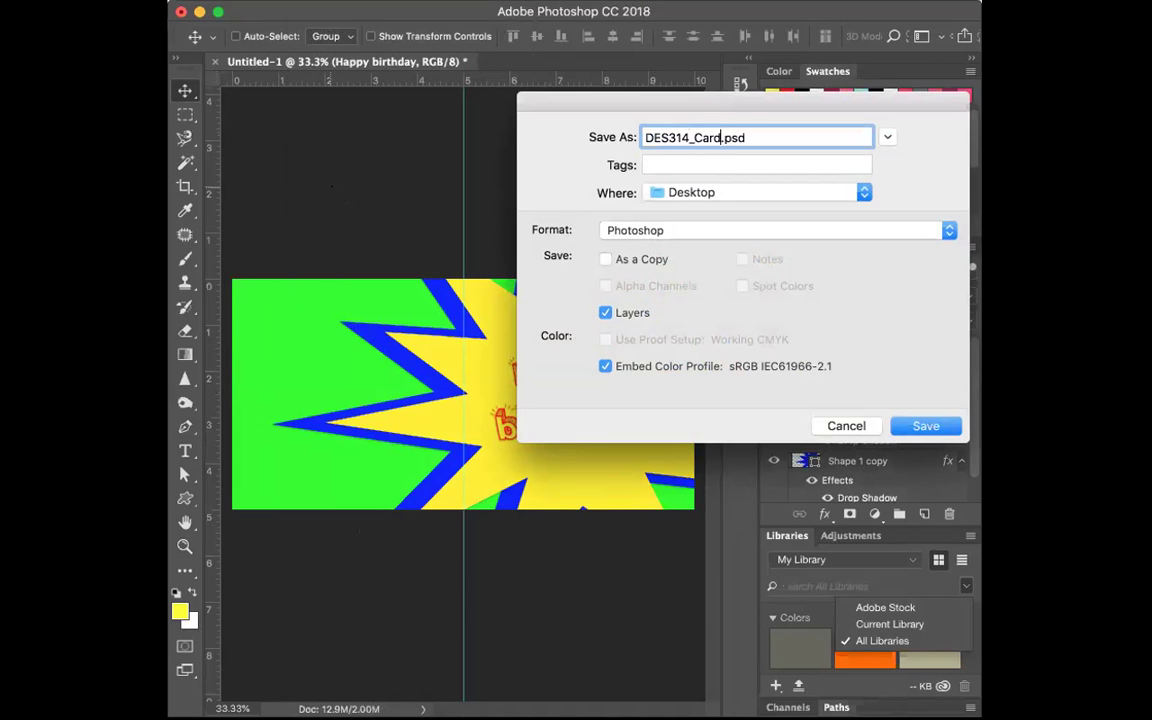
{"action": "type", "text": "1"}
{"action": "left_click", "coordinate": [605, 366]}
{"action": "left_click", "coordinate": [924, 426]}
{"action": "left_click", "coordinate": [948, 279]}
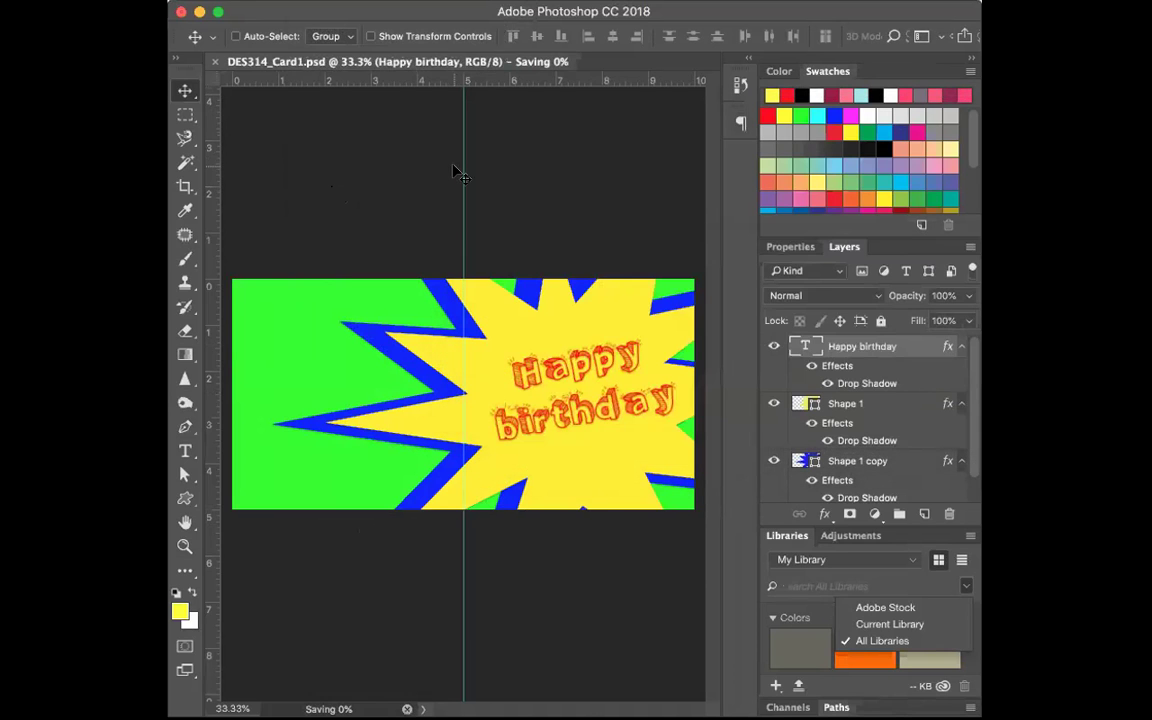
Step: Save a JPEG copy of the card to the Desktop as DES314_Card1.jpg with the existing JPEG options
{"action": "left_click", "coordinate": [275, 0]}
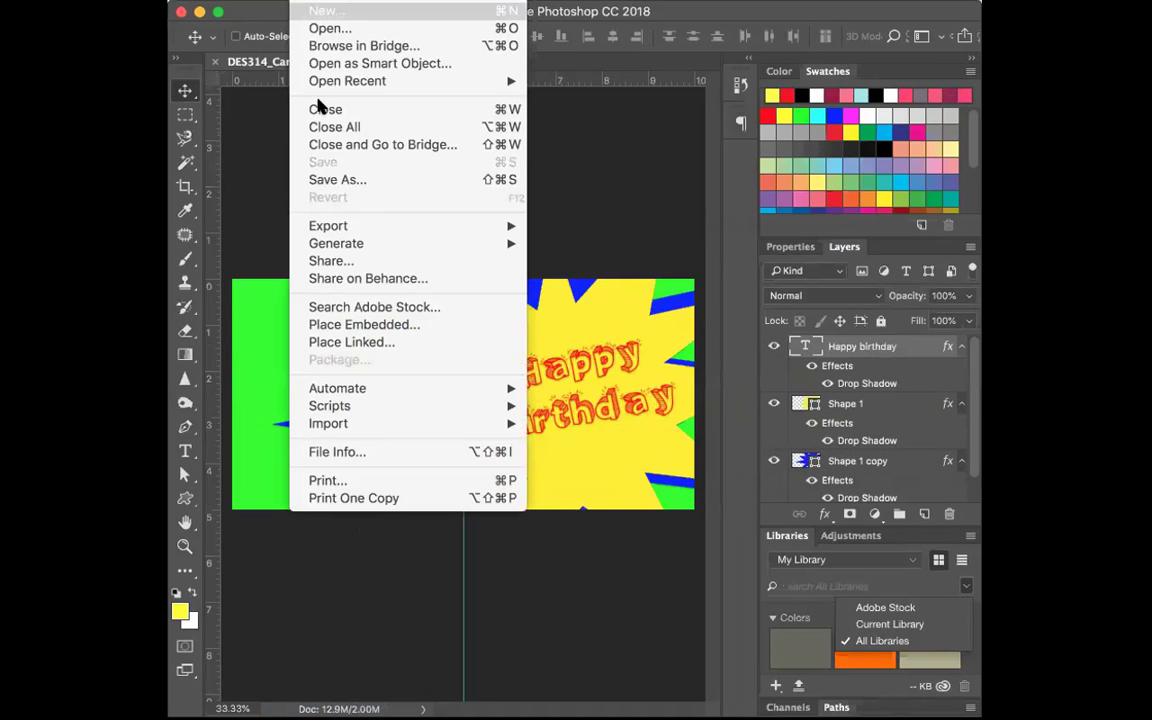
{"action": "left_click", "coordinate": [300, 158]}
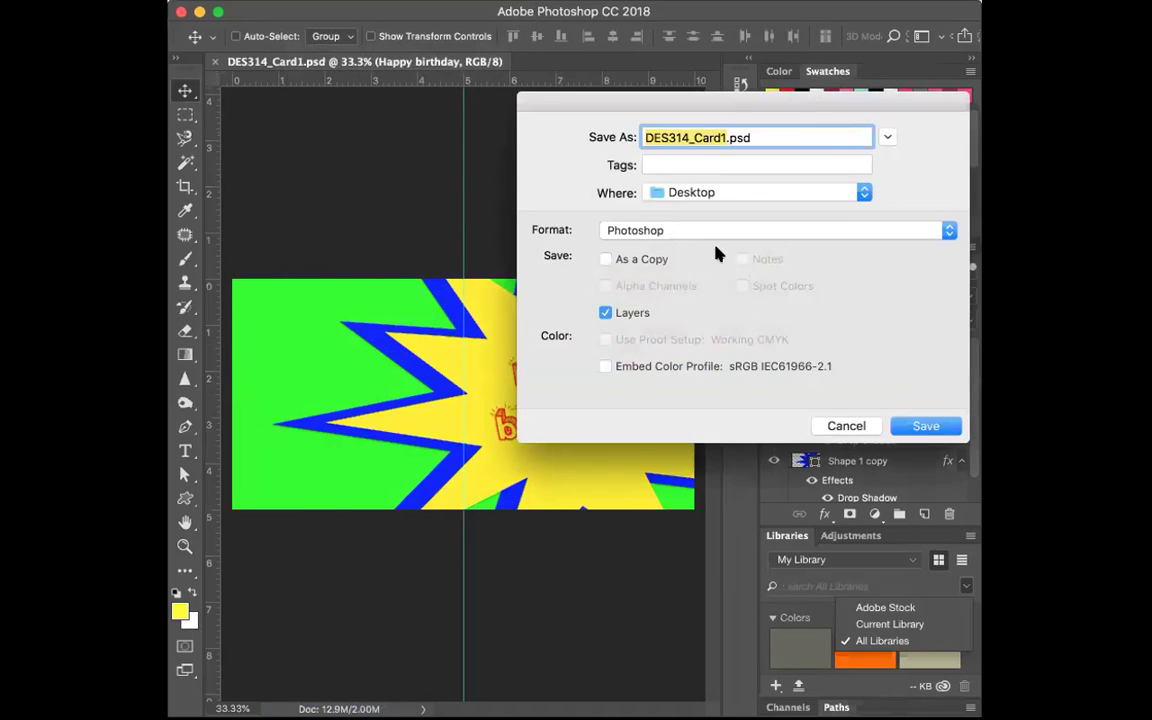
{"action": "left_click", "coordinate": [692, 230]}
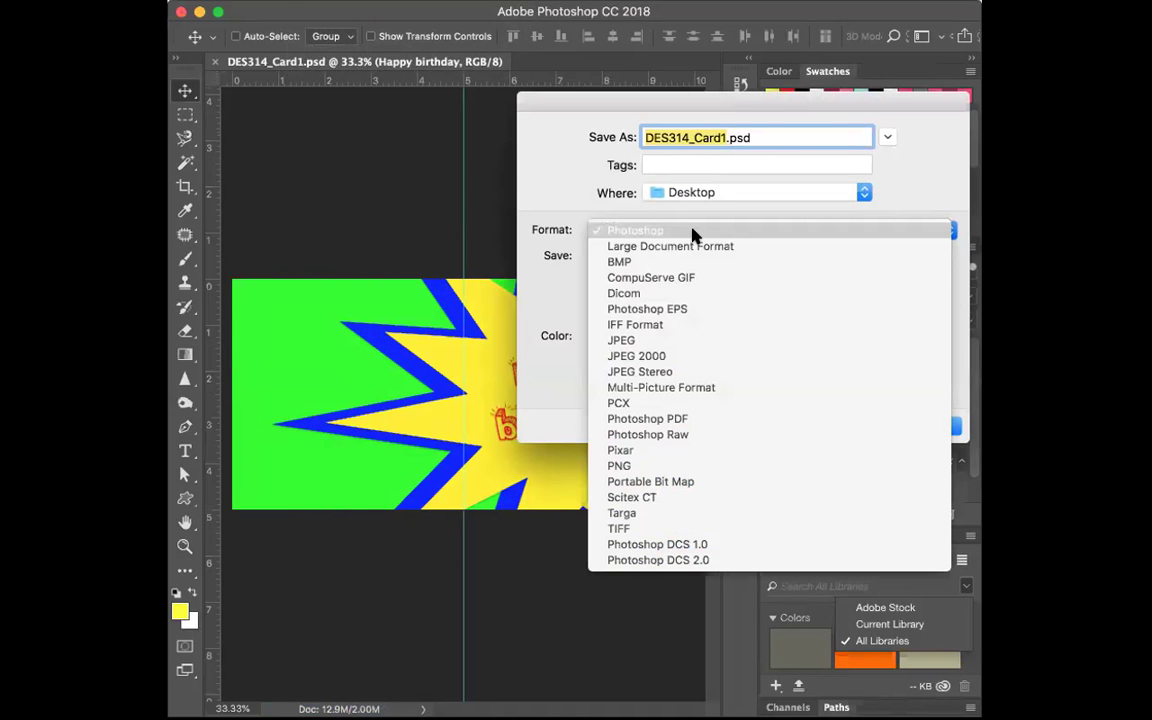
{"action": "left_click", "coordinate": [688, 338]}
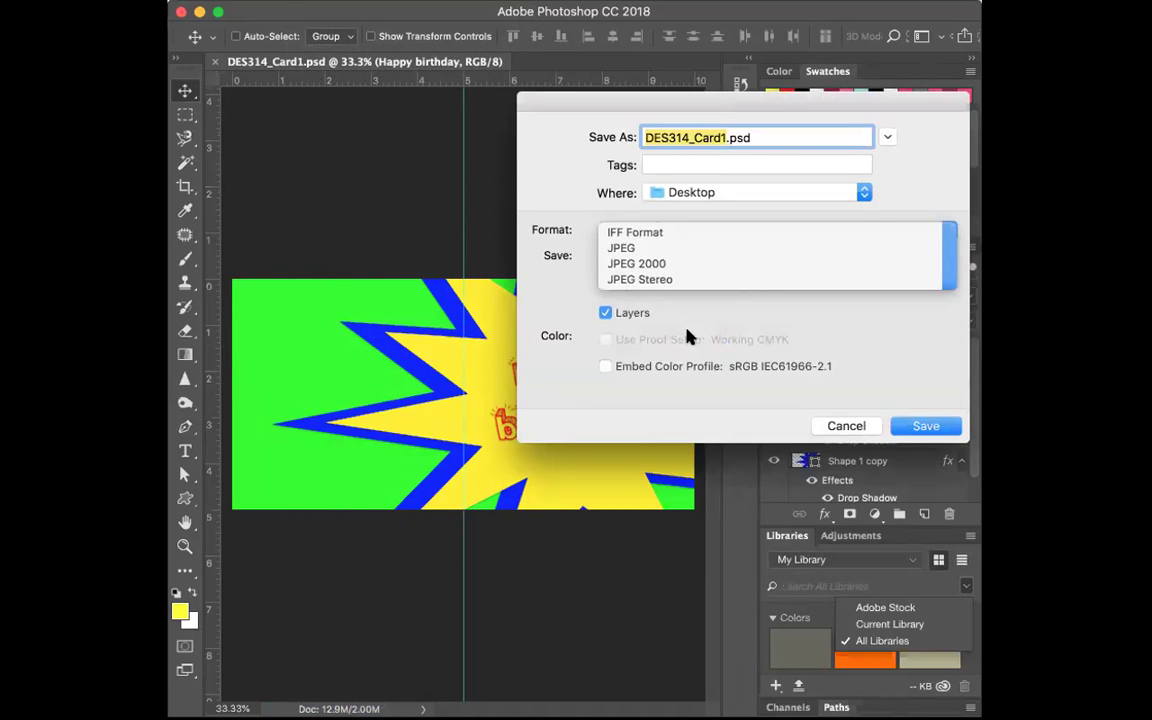
{"action": "left_click", "coordinate": [920, 427]}
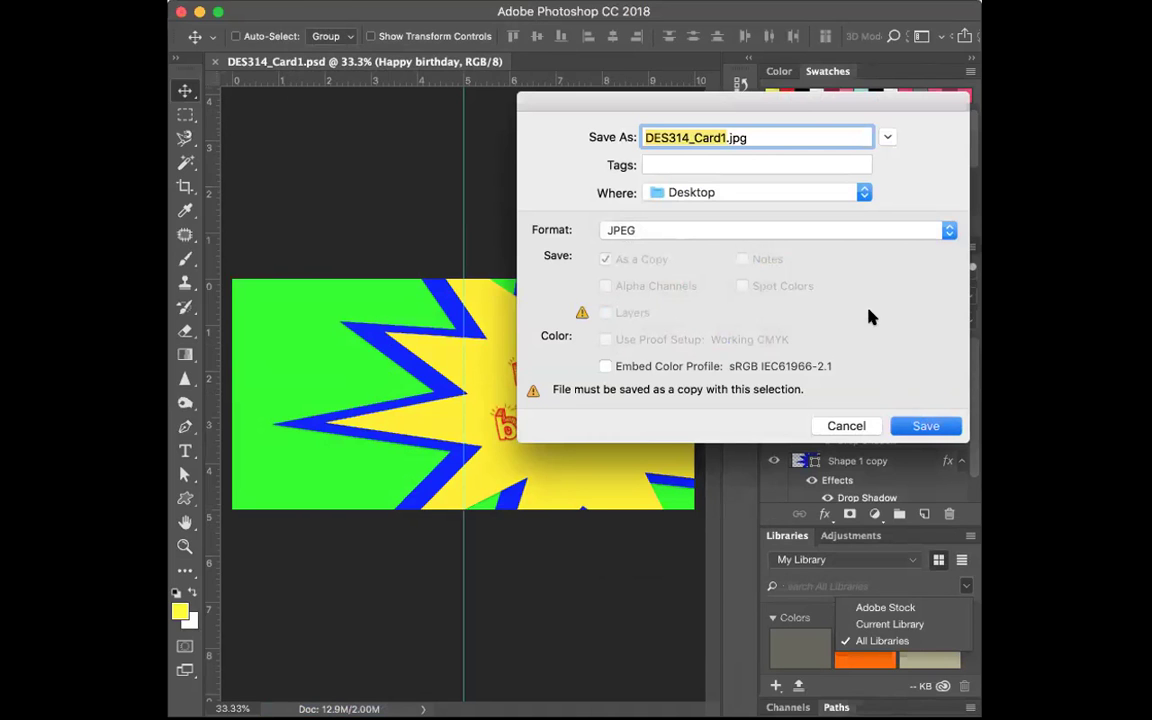
{"action": "left_click", "coordinate": [631, 298]}
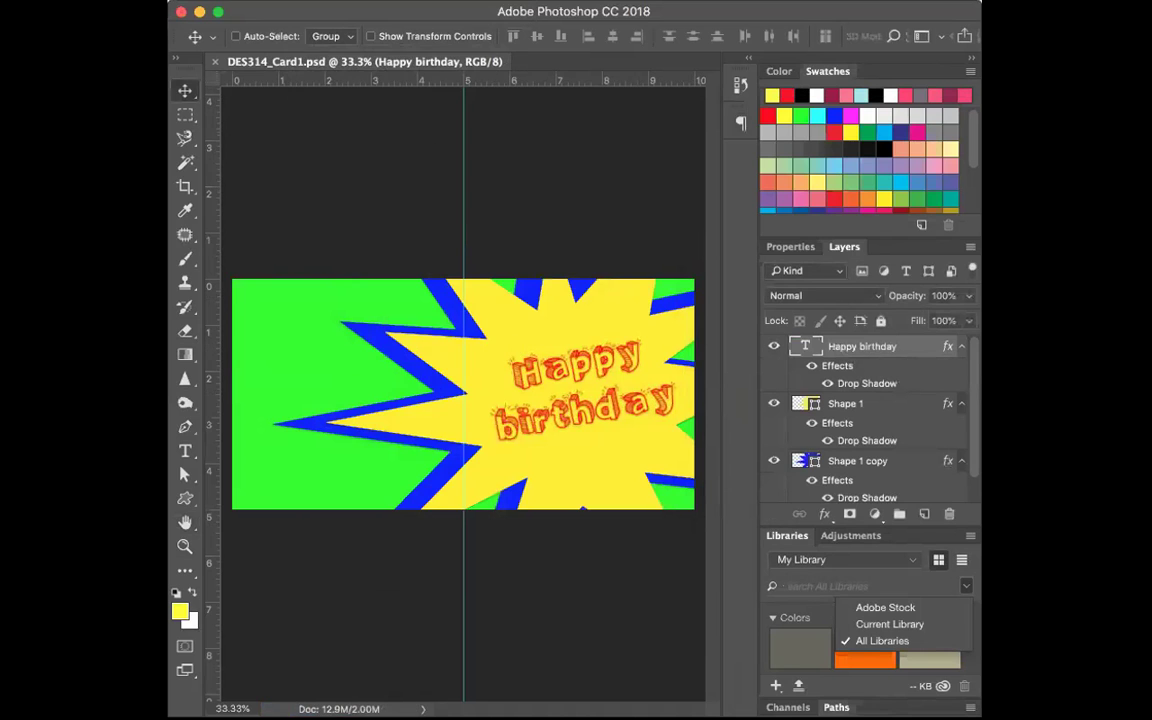
Step: Save the card as a JPEG again over DES314_Card1.jpg, with the image quality set to High
{"action": "left_click", "coordinate": [360, 185]}
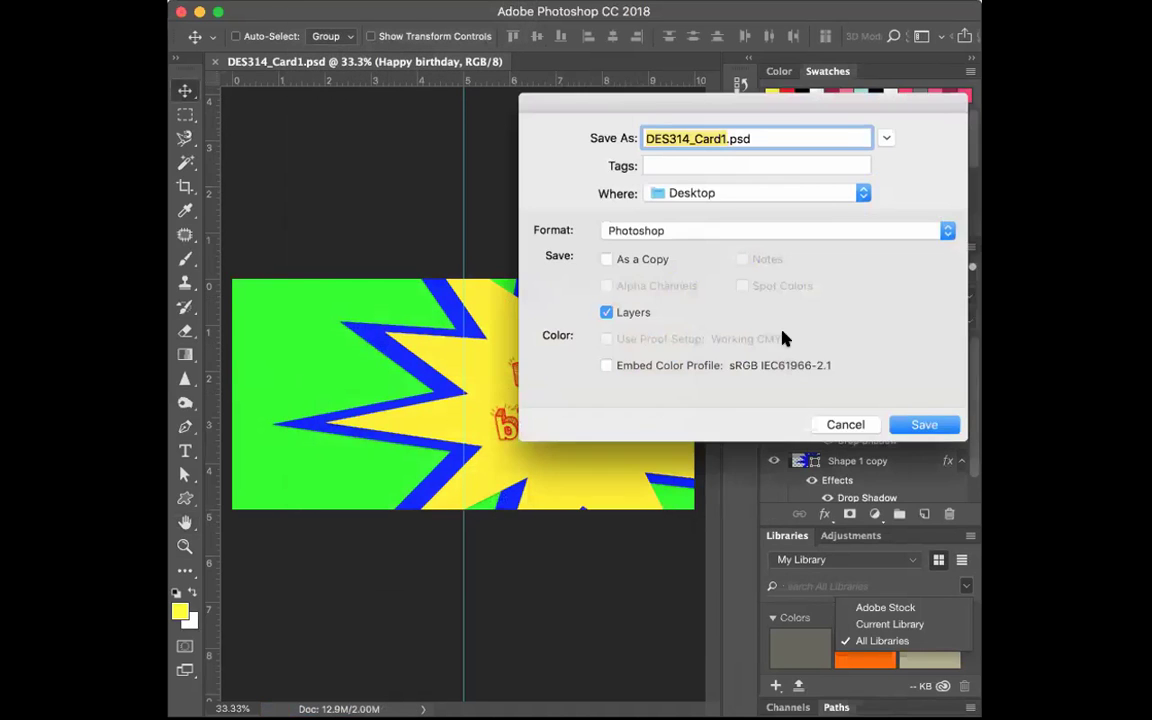
{"action": "left_click", "coordinate": [662, 232]}
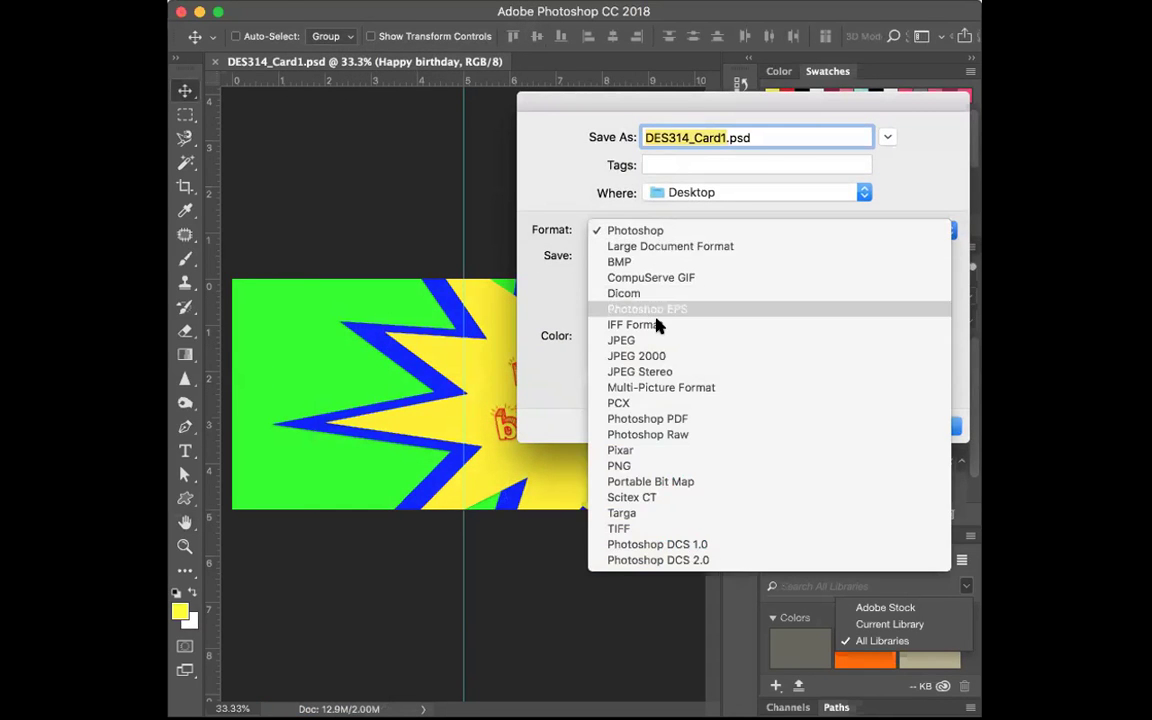
{"action": "left_click", "coordinate": [664, 336]}
{"action": "left_click", "coordinate": [910, 430]}
{"action": "left_click", "coordinate": [872, 221]}
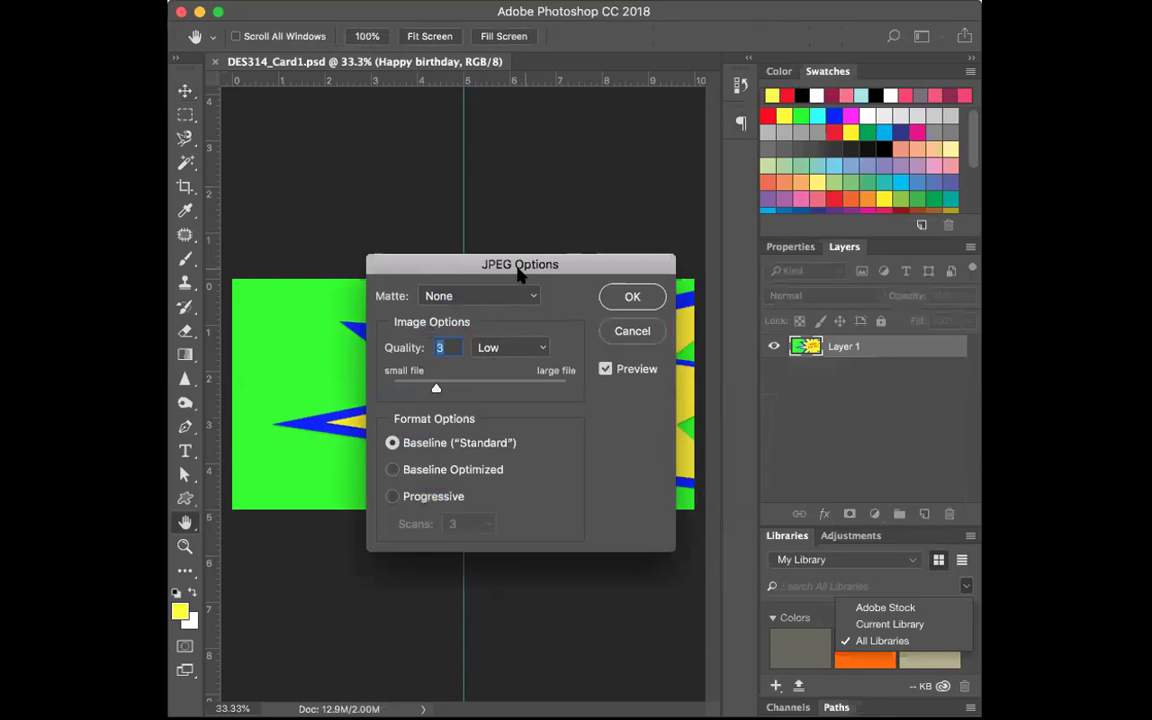
{"action": "left_click", "coordinate": [492, 346]}
{"action": "left_click", "coordinate": [500, 377]}
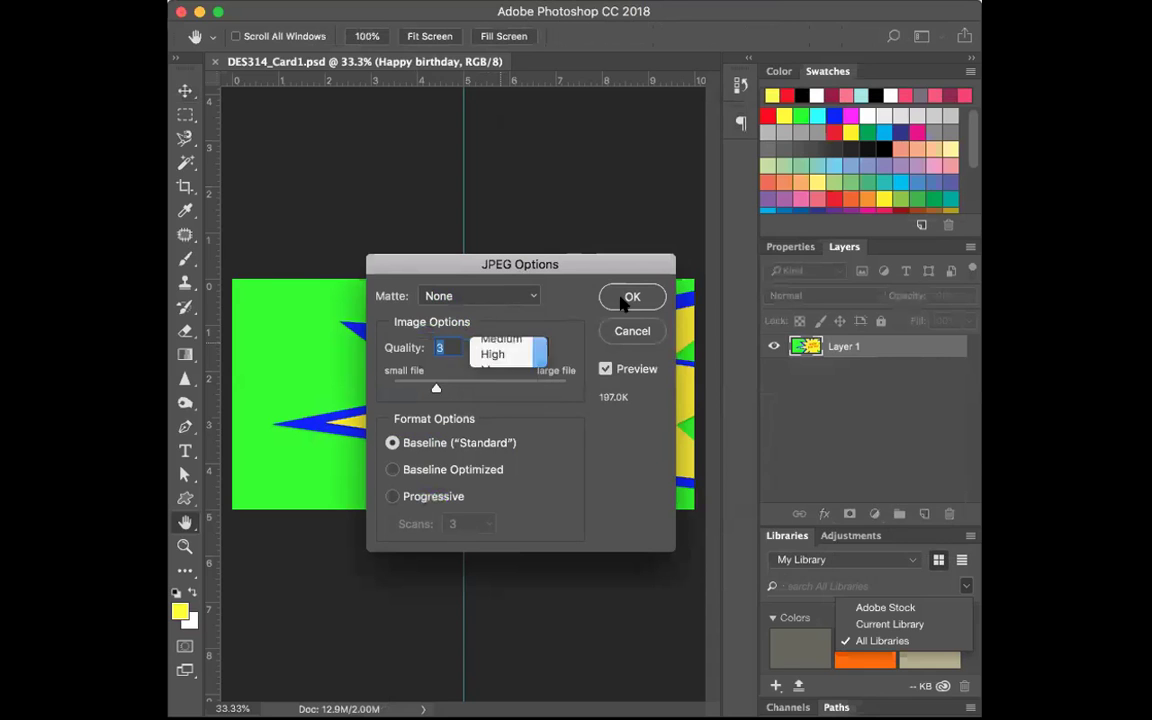
{"action": "left_click", "coordinate": [632, 298]}
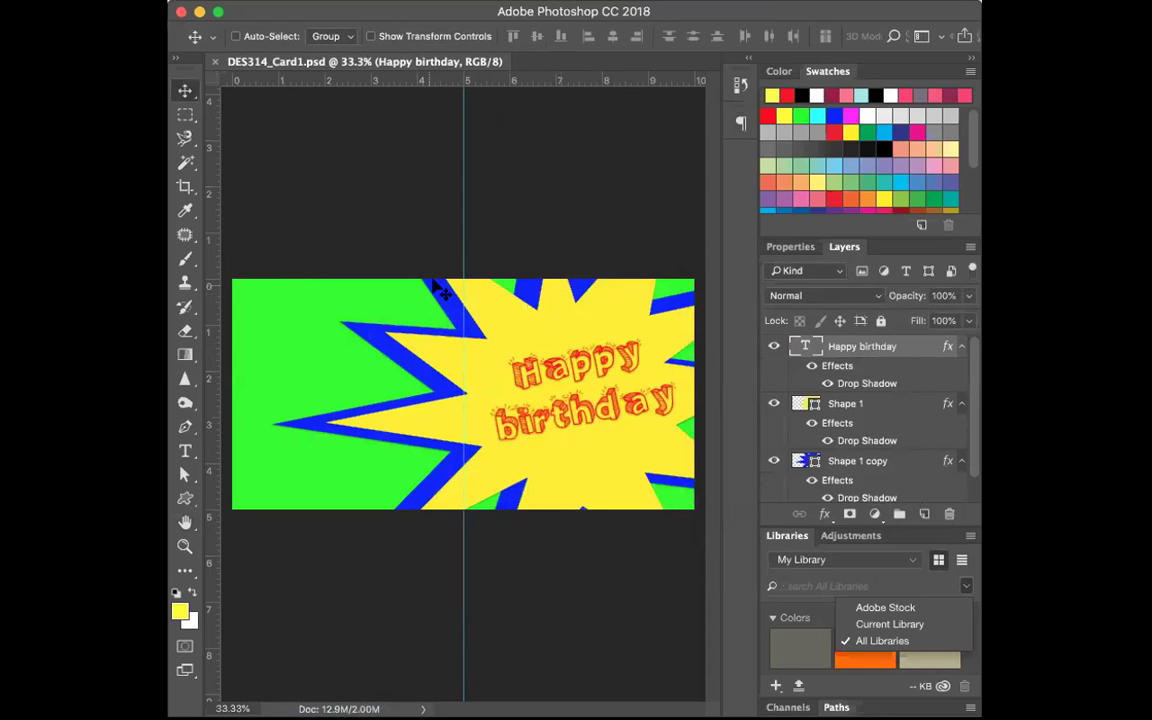
Step: Hide the Happy birthday text, both starburst shapes and the green background layer
{"action": "scroll", "coordinate": [764, 362], "scroll_direction": "down", "scroll_amount": 1}
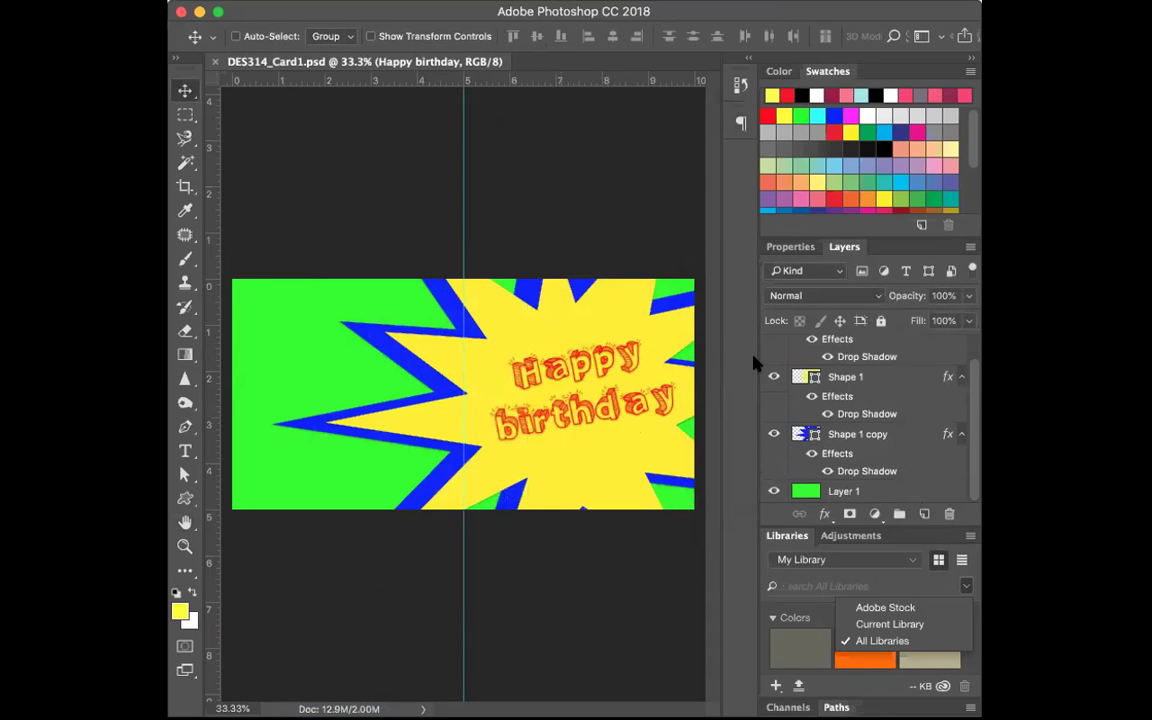
{"action": "scroll", "coordinate": [776, 368], "scroll_direction": "up", "scroll_amount": 1}
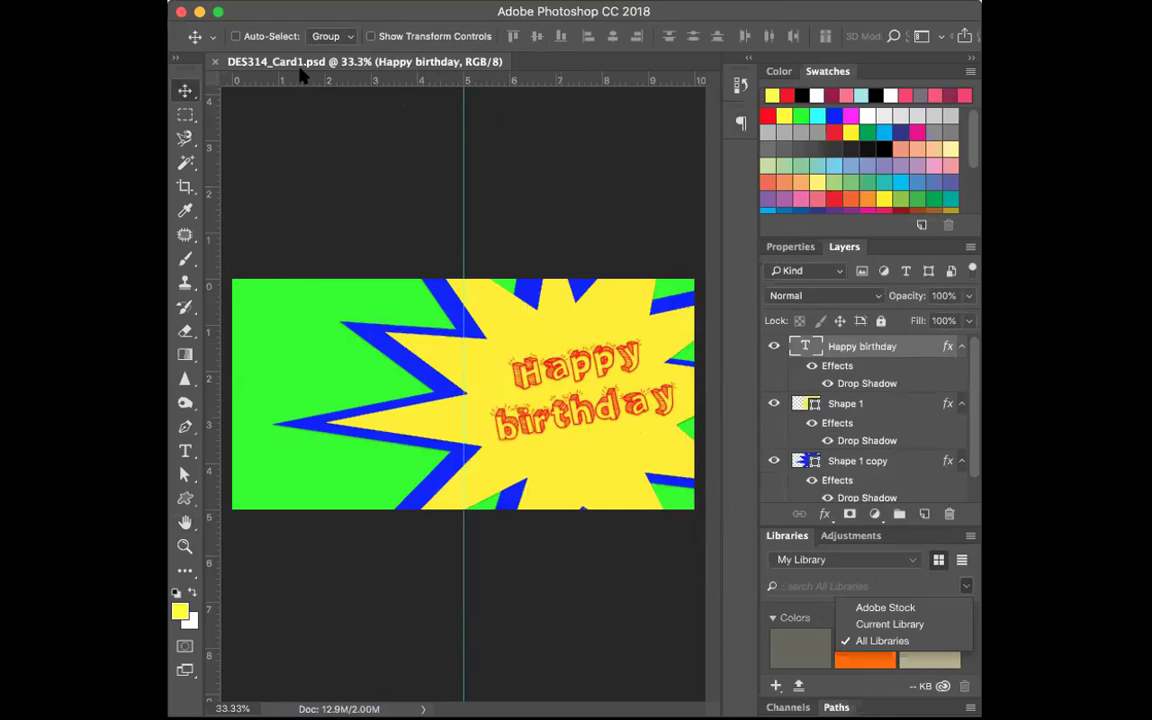
{"action": "left_click", "coordinate": [774, 403]}
{"action": "left_click", "coordinate": [774, 461]}
{"action": "left_click", "coordinate": [774, 346]}
{"action": "scroll", "coordinate": [772, 480], "scroll_direction": "down", "scroll_amount": 1}
{"action": "left_click", "coordinate": [773, 490]}
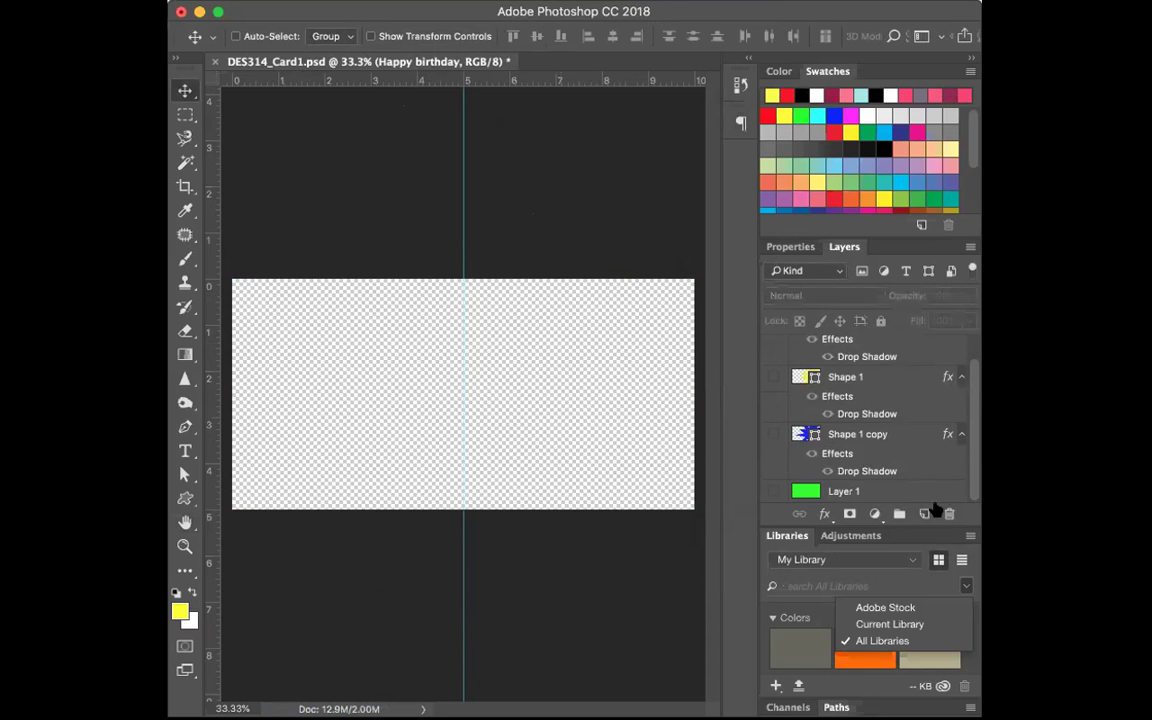
Step: Group all of the card's layers and name the group "Toddler Card"
{"action": "left_click", "coordinate": [881, 491]}
{"action": "scroll", "coordinate": [881, 470], "scroll_direction": "up", "scroll_amount": 1}
{"action": "left_click", "coordinate": [882, 347], "text": "shift"}
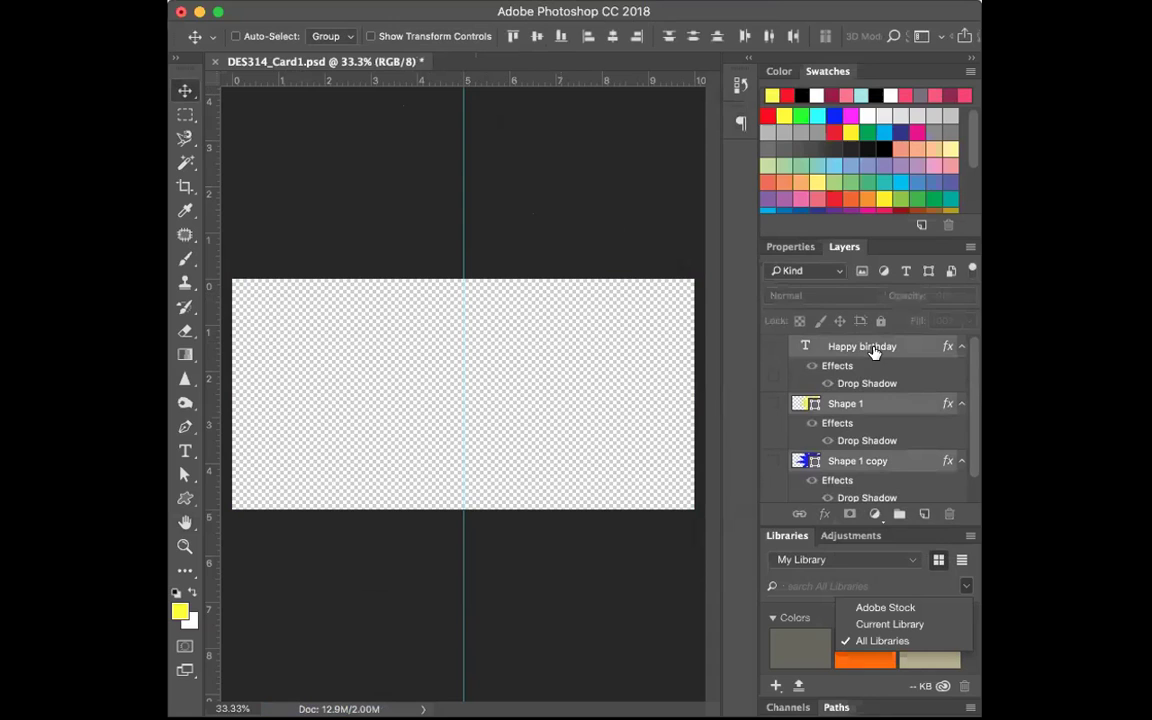
{"action": "key", "text": "super+g"}
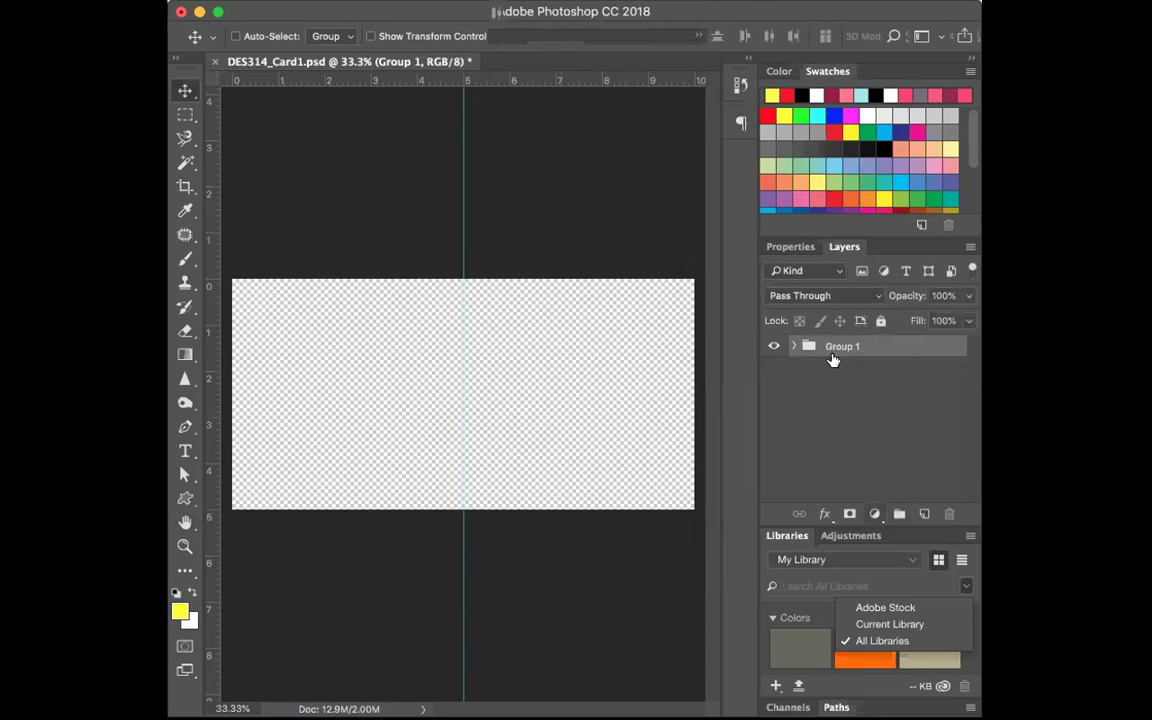
{"action": "double_click", "coordinate": [835, 347]}
{"action": "type", "text": "Toddler C"}
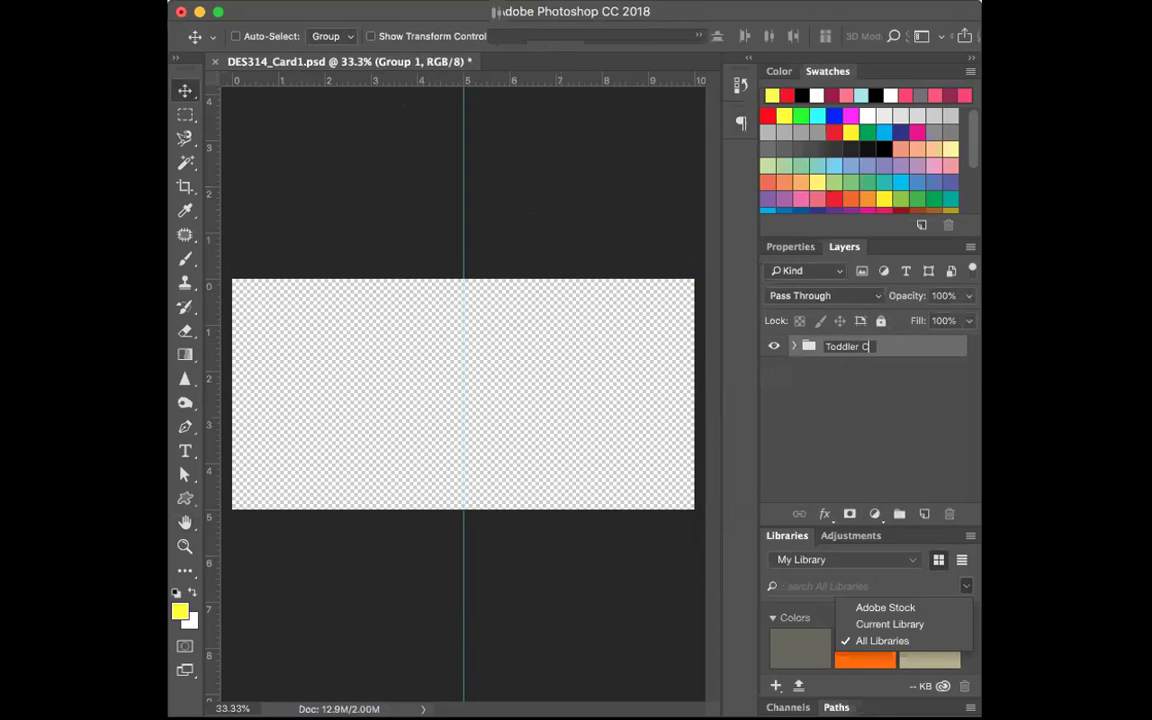
{"action": "key", "text": "Return"}
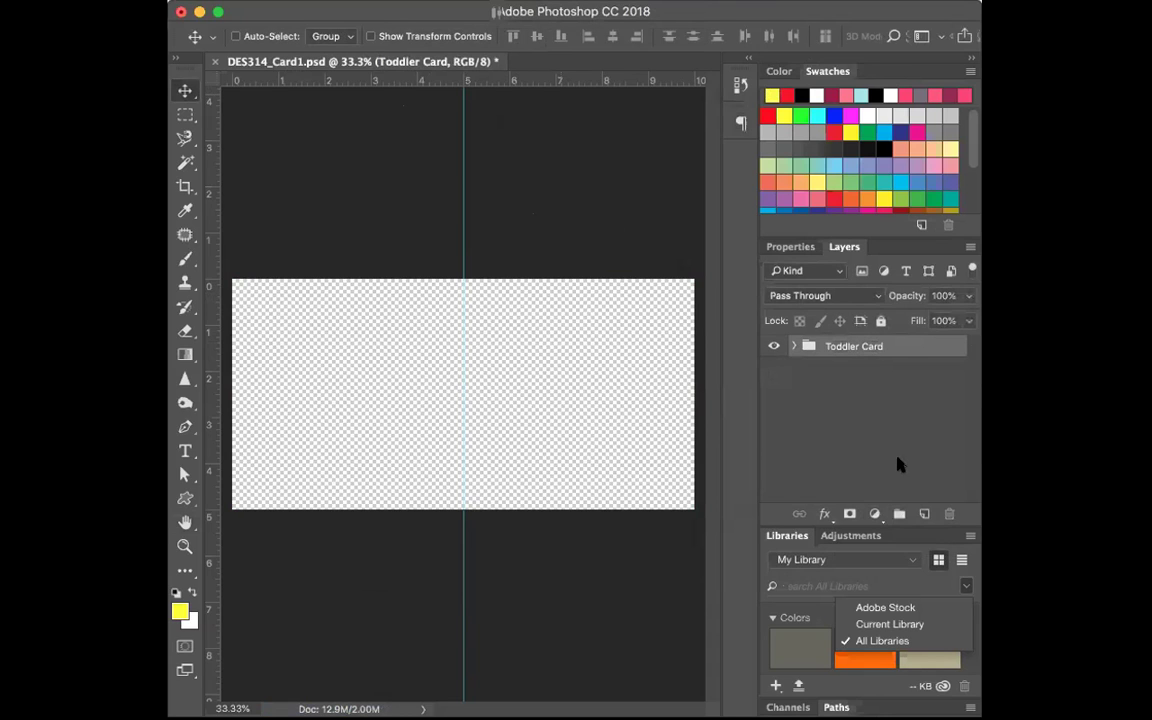
Step: Add a new layer group above Toddler Card and name it "Graduate Card"
{"action": "left_click", "coordinate": [899, 513]}
{"action": "double_click", "coordinate": [843, 346]}
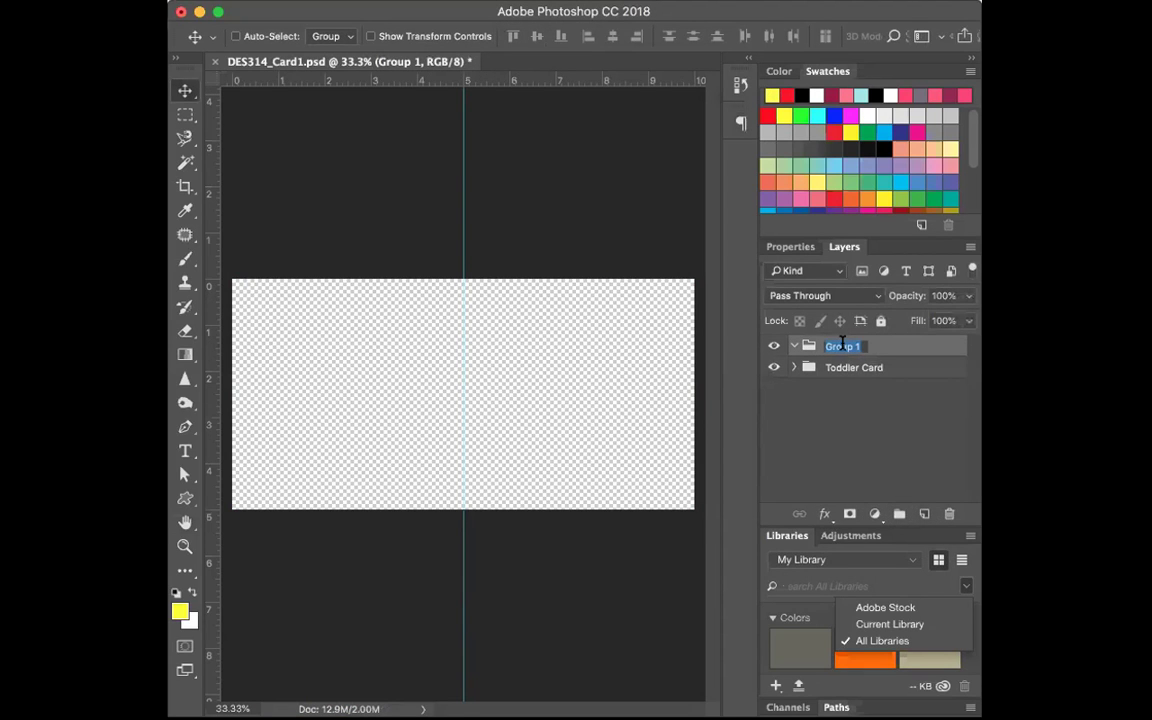
{"action": "type", "text": "A"}
{"action": "type", "text": "raduat"}
{"action": "key", "text": "BackSpace"}
{"action": "key", "text": "BackSpace"}
{"action": "key", "text": "BackSpace"}
{"action": "type", "text": "Card"}
{"action": "key", "text": "Return"}
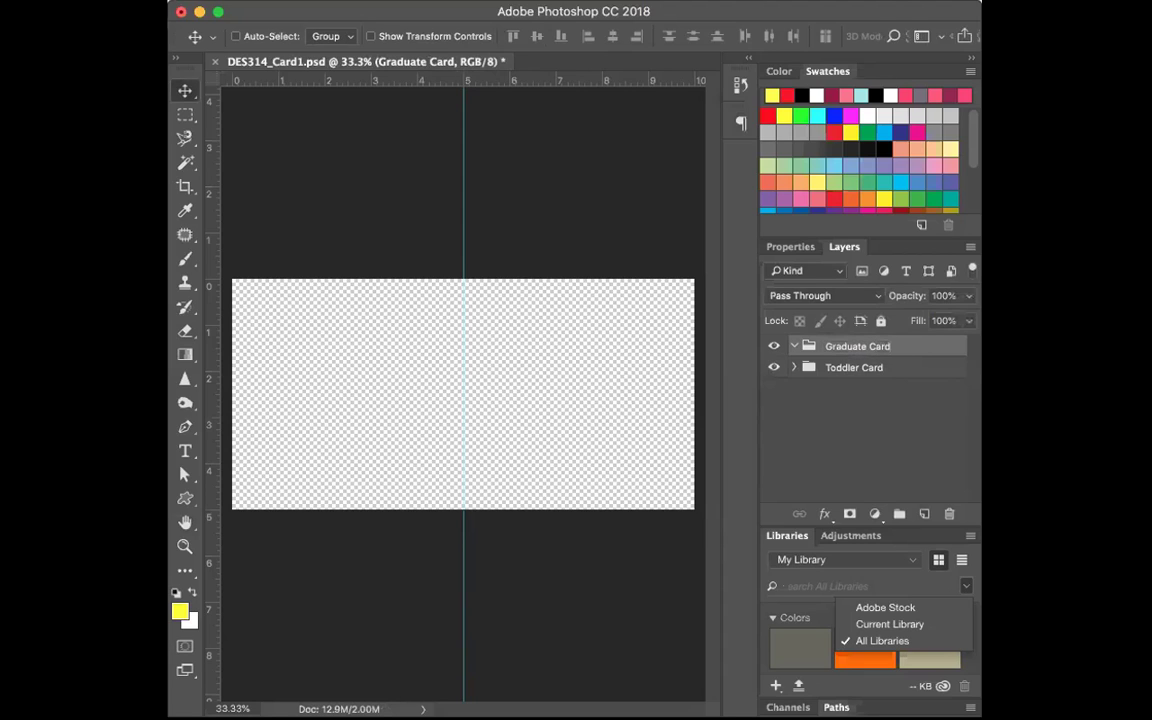
Step: Add a new layer group above Graduate Card and name it "Sympathy Card"
{"action": "left_click", "coordinate": [899, 513]}
{"action": "double_click", "coordinate": [838, 346]}
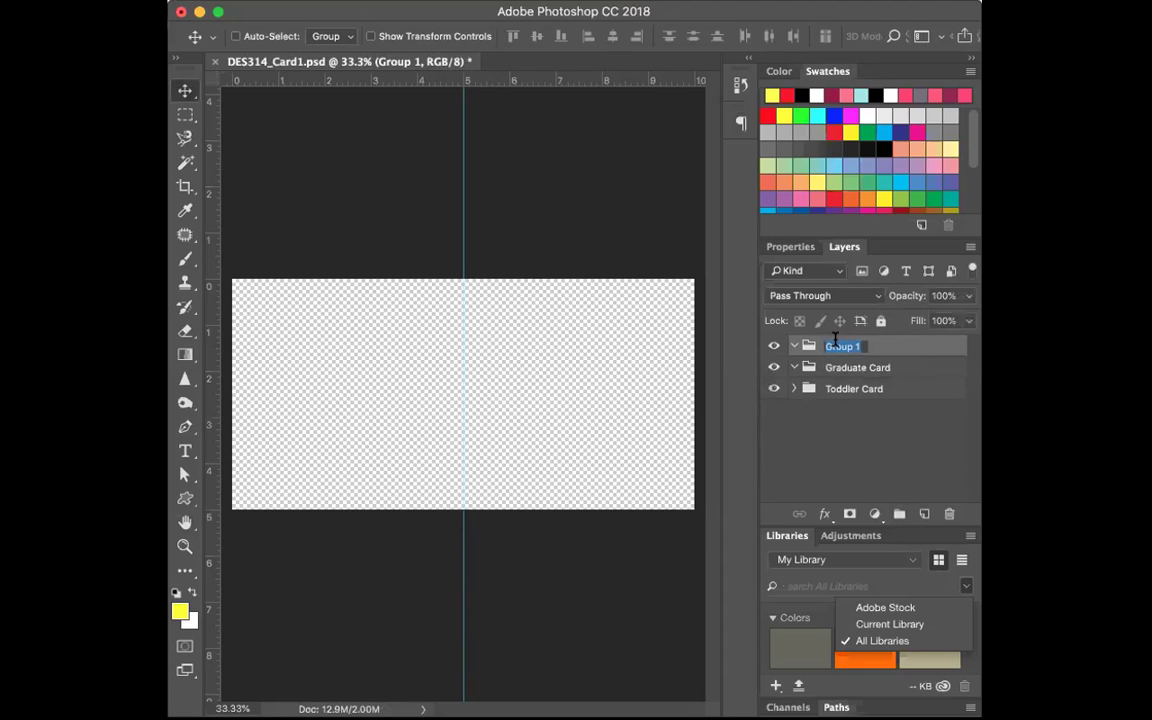
{"action": "type", "text": "Sympathy Card"}
{"action": "key", "text": "Return"}
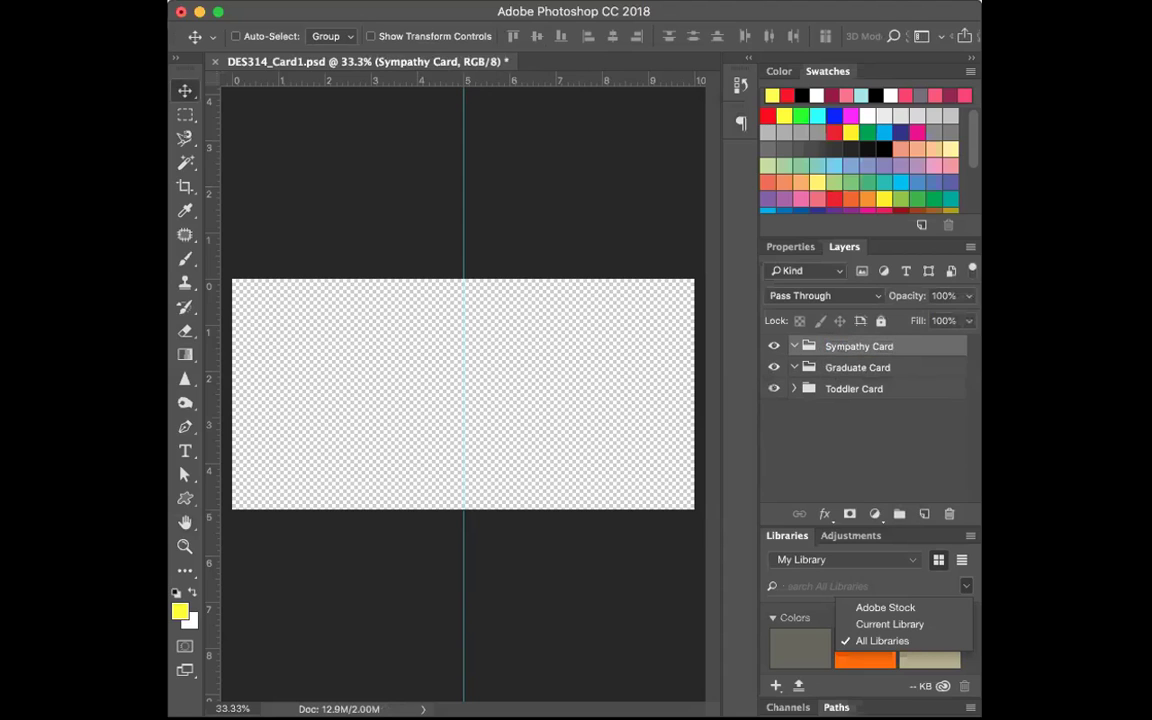
Step: Add the black text "Congratulations on Your Graduation!" inside the Graduate Card group
{"action": "left_click", "coordinate": [858, 368]}
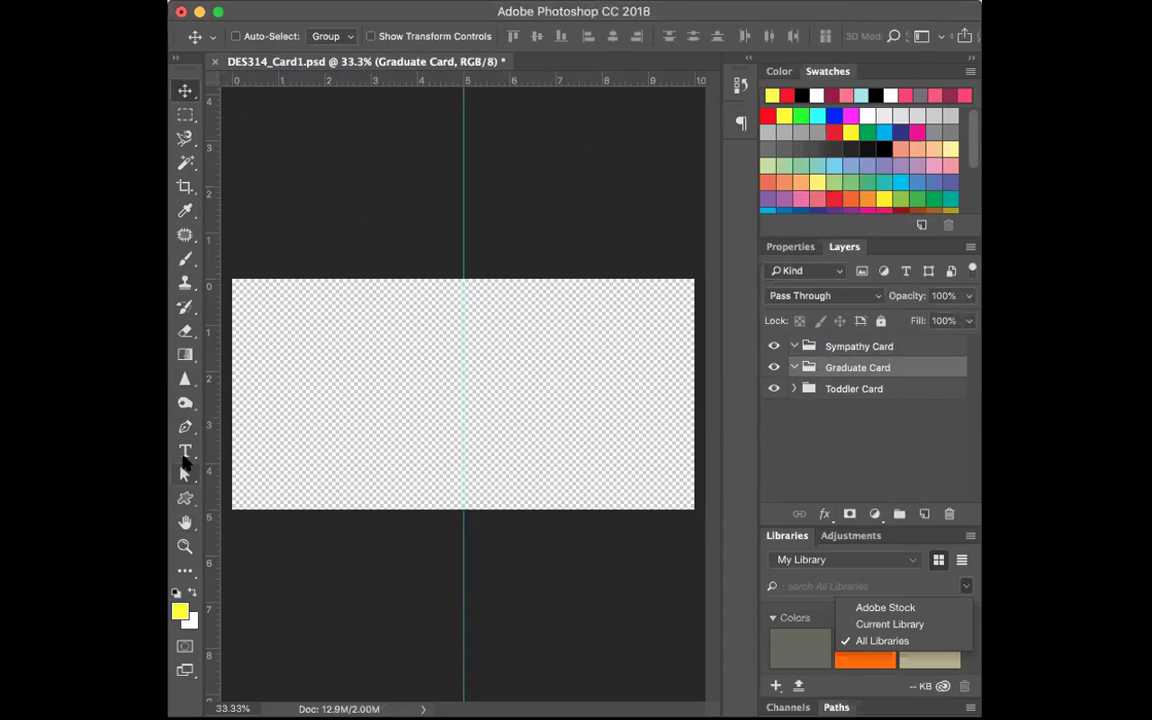
{"action": "left_click", "coordinate": [185, 450]}
{"action": "key", "text": "d"}
{"action": "left_click", "coordinate": [522, 395]}
{"action": "type", "text": "Congratulations on Your Graduation"}
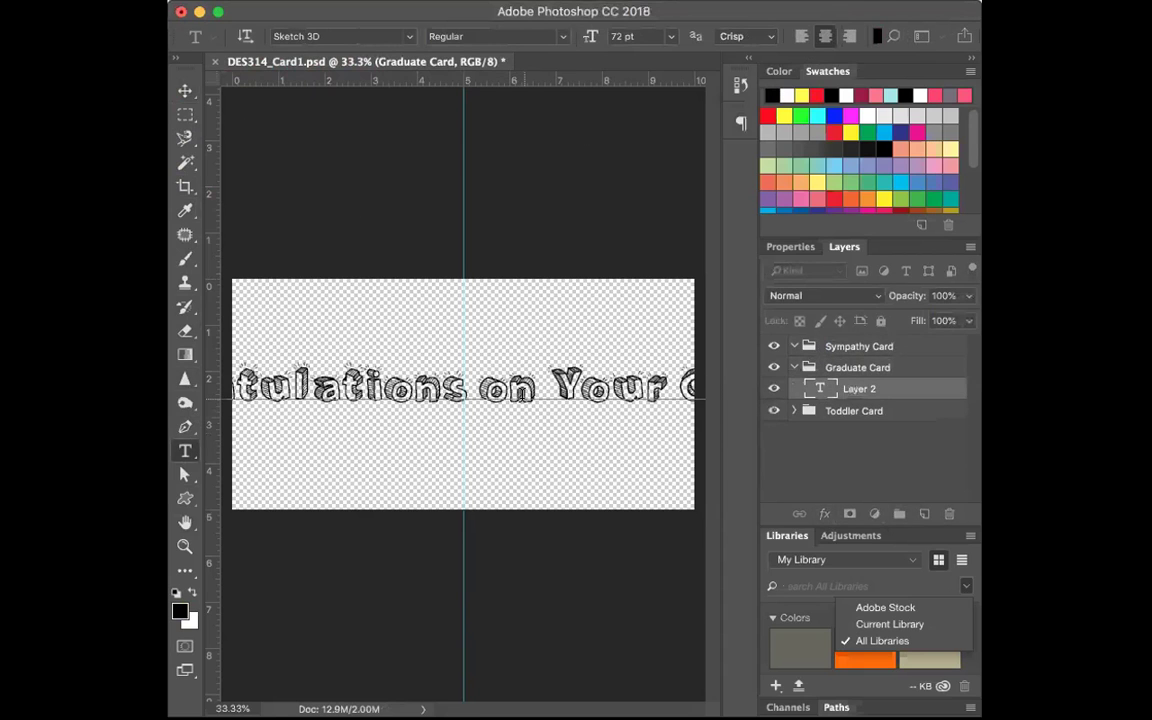
Step: Set the whole congratulations text in Minion Pro at 30 pt using the character settings
{"action": "key", "text": "ctrl+a"}
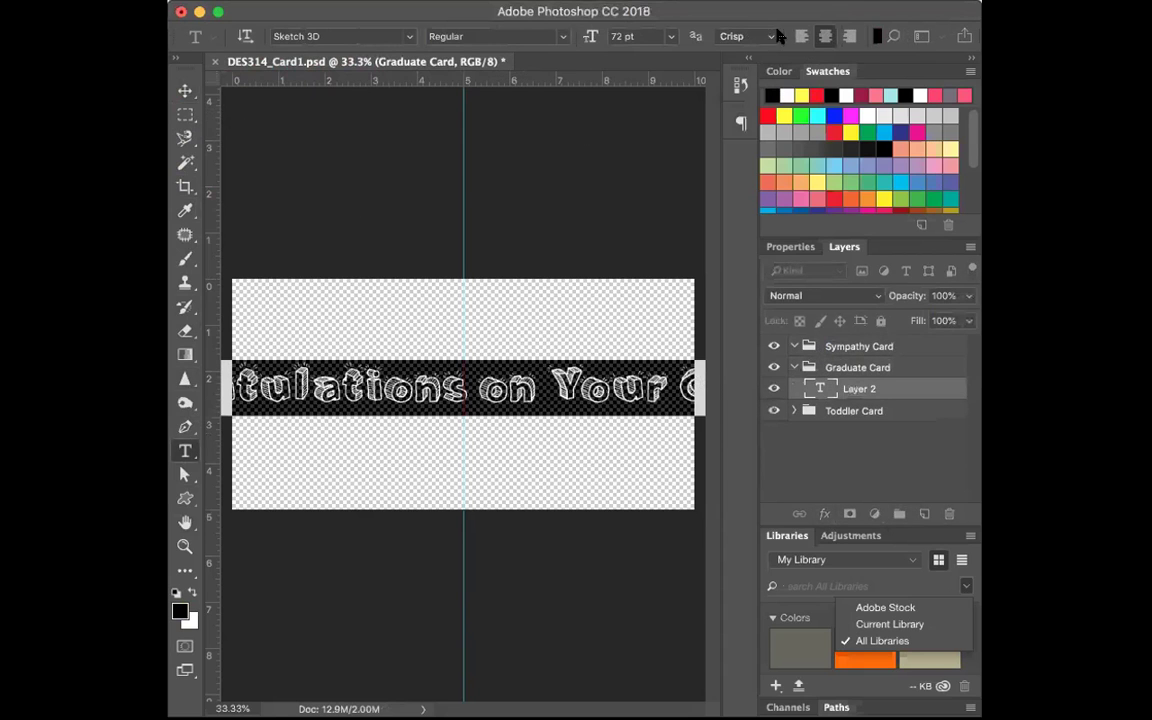
{"action": "left_click", "coordinate": [715, 2]}
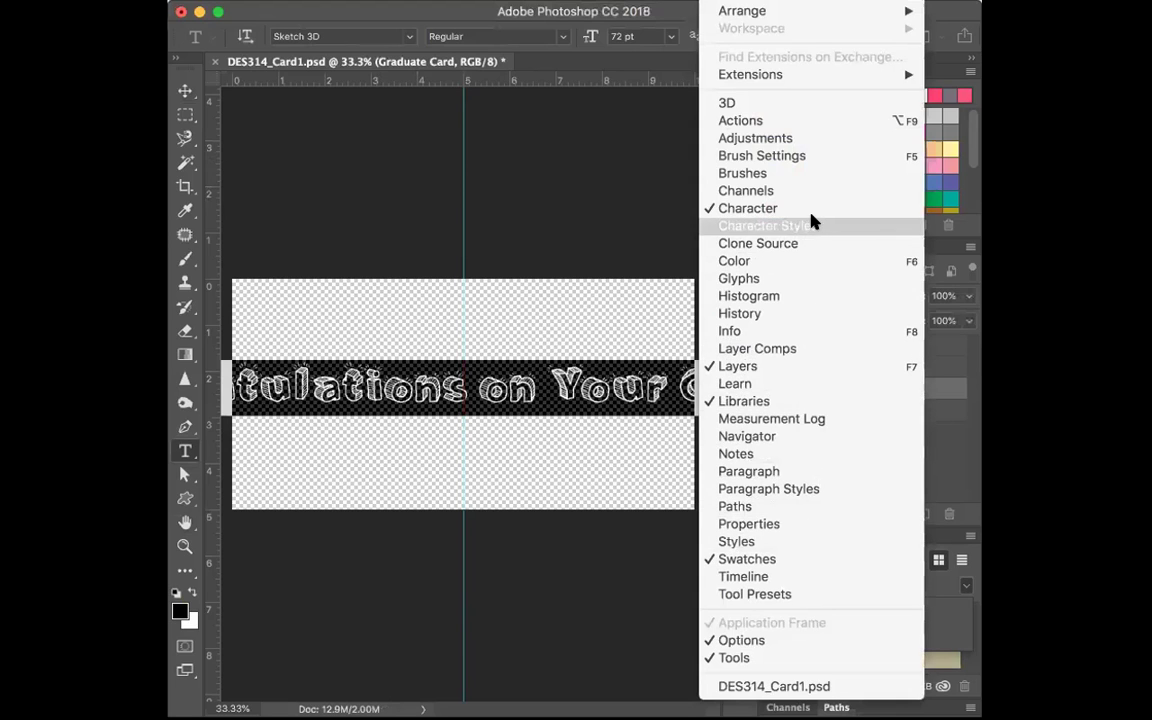
{"action": "left_click", "coordinate": [760, 208]}
{"action": "left_click", "coordinate": [715, 2]}
{"action": "left_click", "coordinate": [740, 209]}
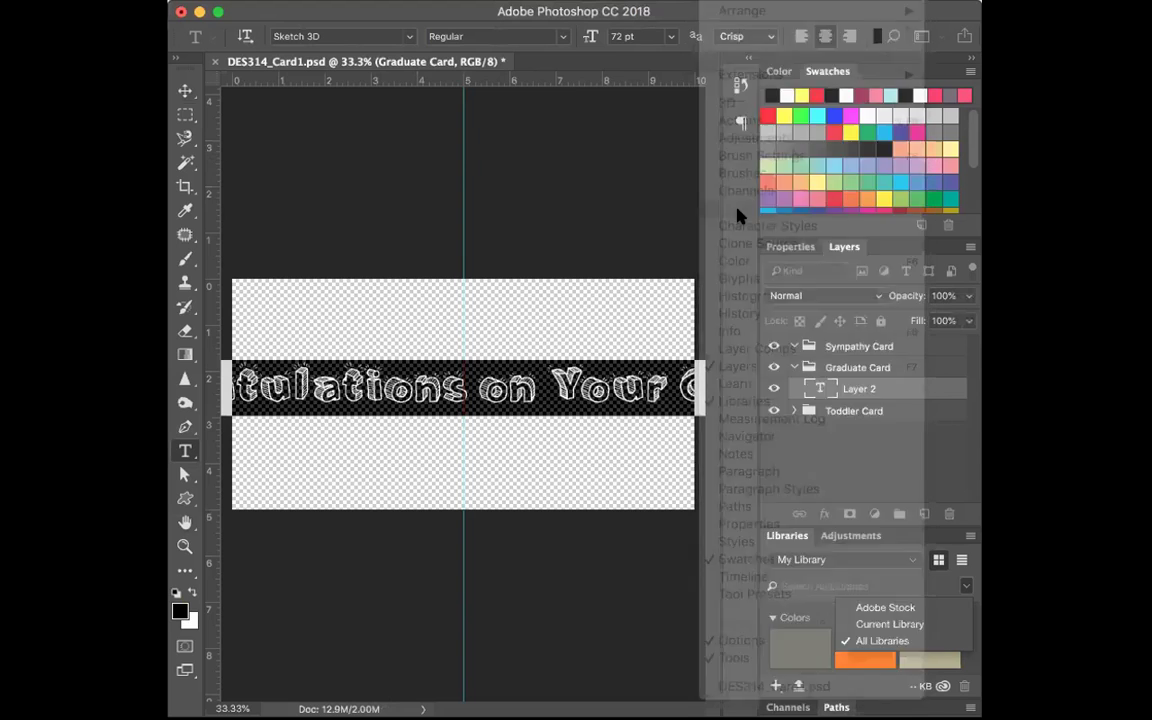
{"action": "left_click_drag", "start_coordinate": [740, 85], "coordinate": [540, 78]}
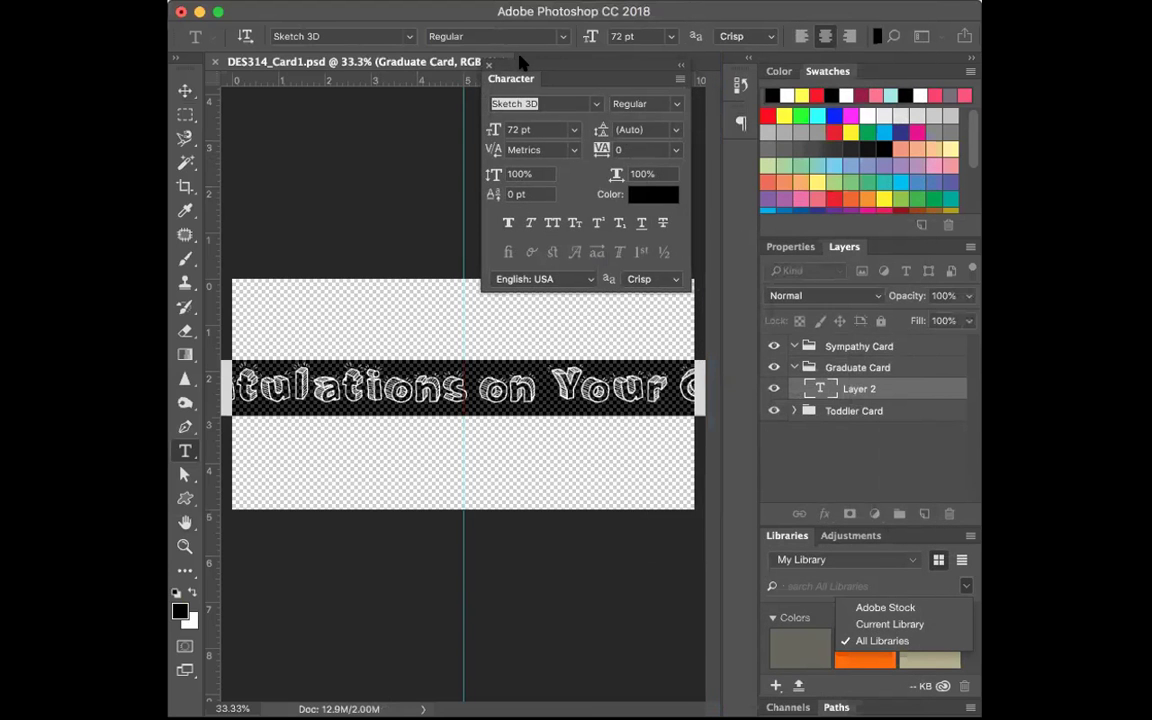
{"action": "left_click", "coordinate": [597, 101]}
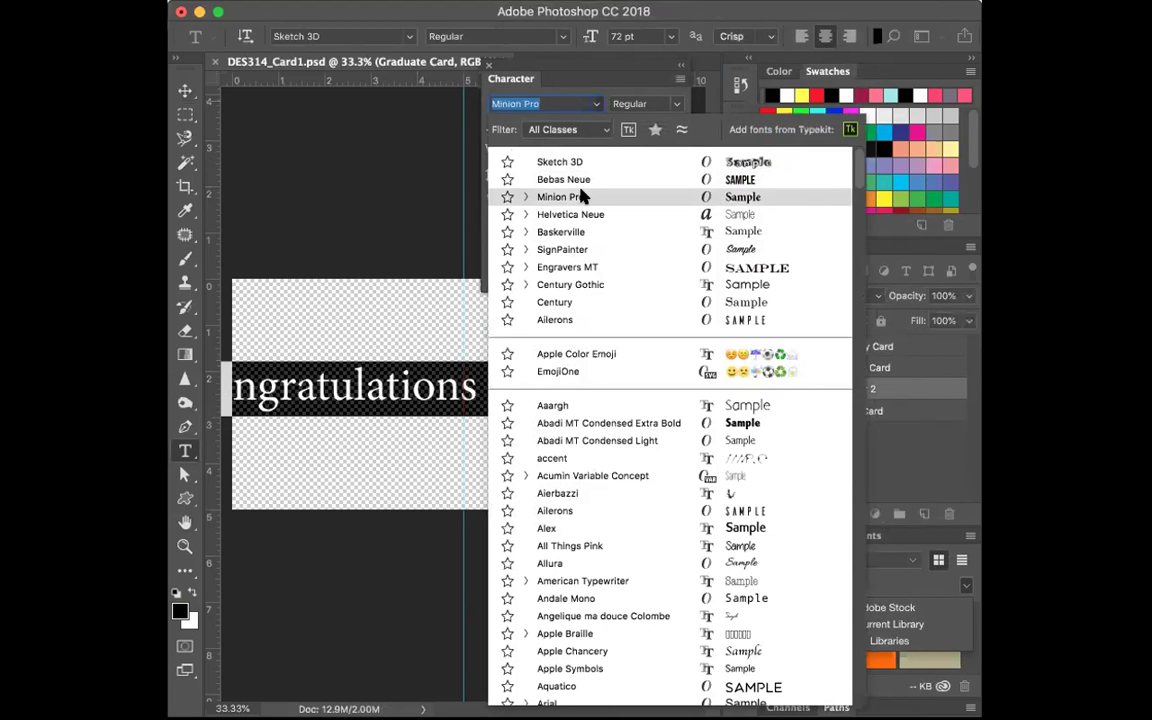
{"action": "left_click", "coordinate": [583, 196]}
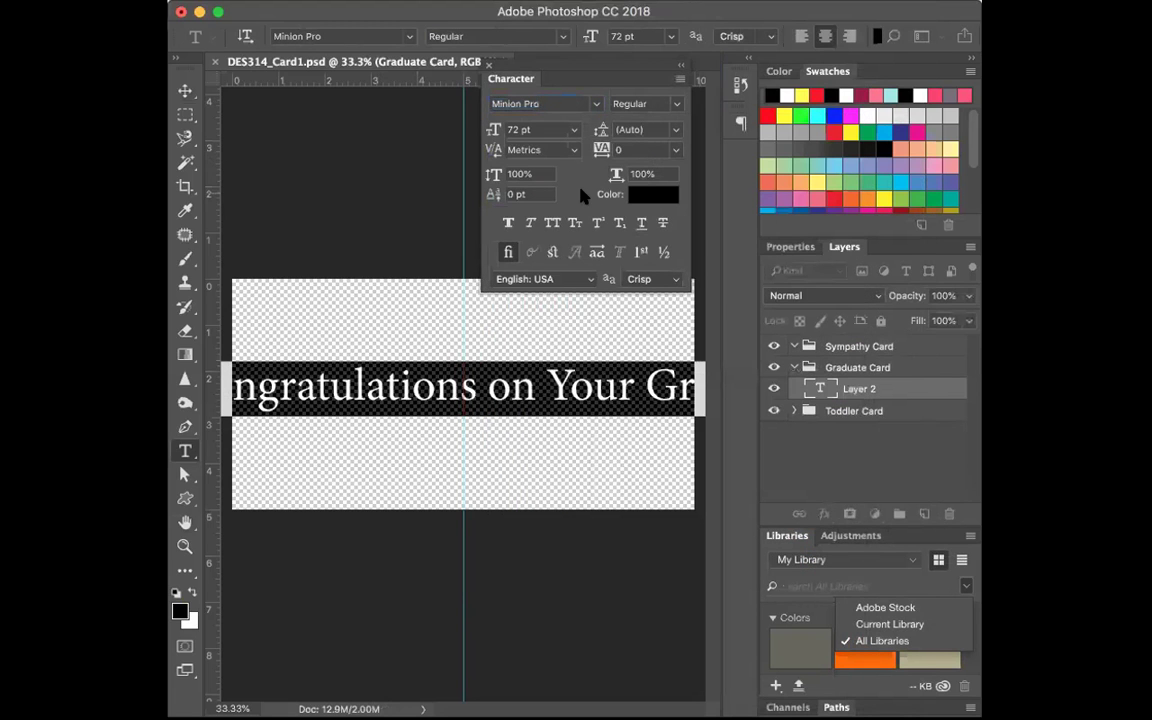
{"action": "left_click", "coordinate": [574, 130]}
{"action": "left_click", "coordinate": [540, 350]}
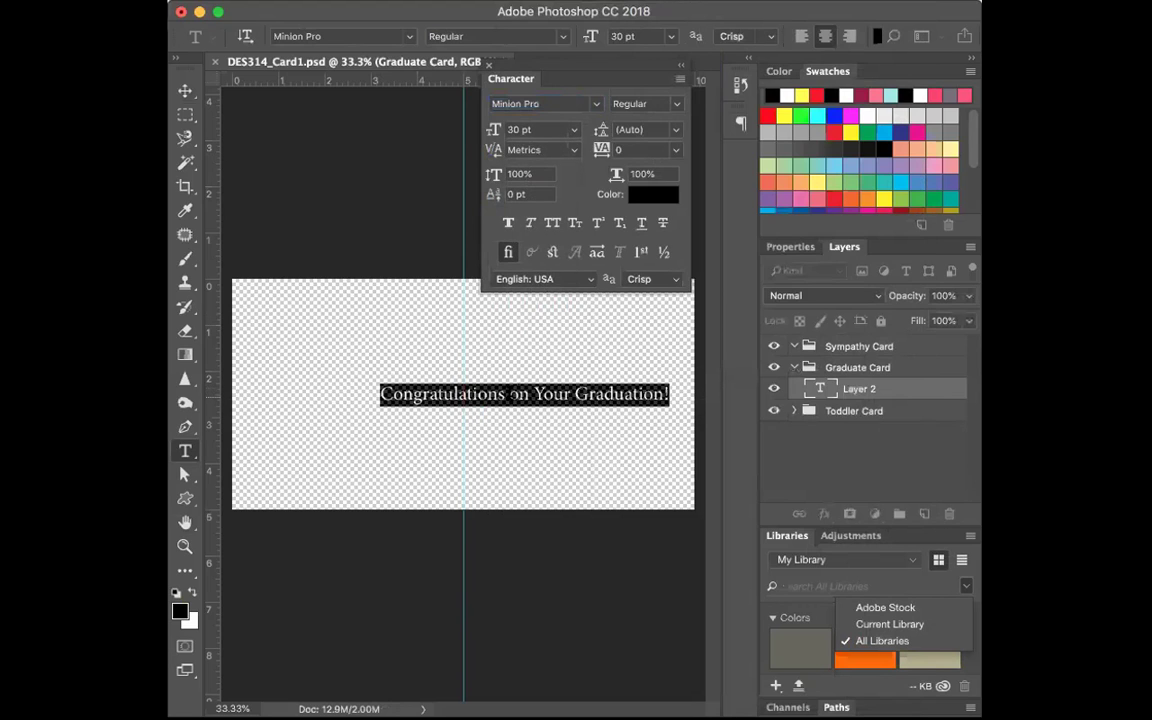
Step: Break the text into two lines after "Congratulations" and set that word to 48 pt
{"action": "left_click", "coordinate": [509, 394]}
{"action": "key", "text": "Return"}
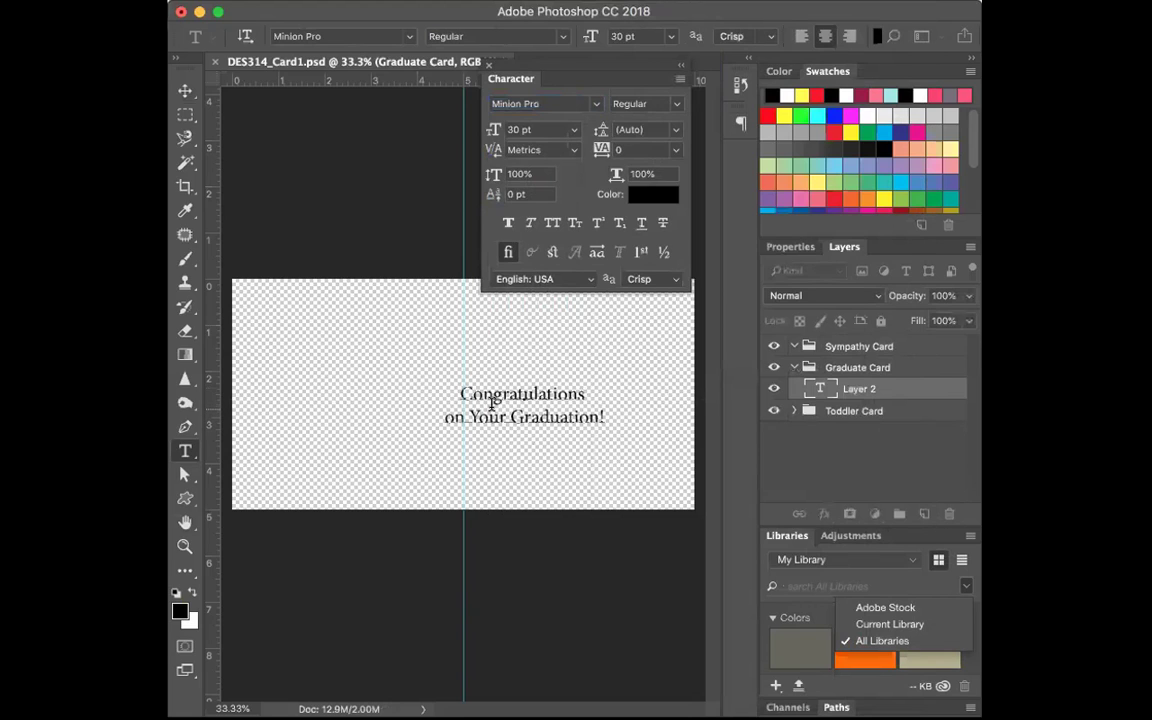
{"action": "left_click_drag", "start_coordinate": [460, 394], "coordinate": [586, 395]}
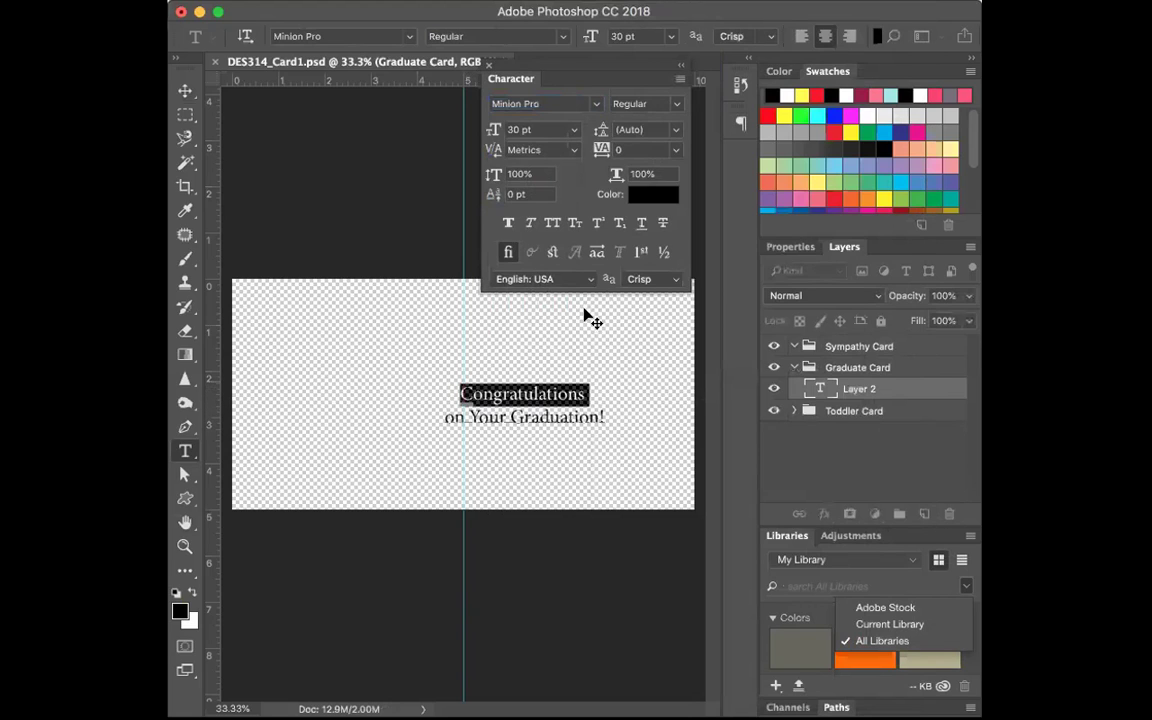
{"action": "left_click", "coordinate": [567, 136]}
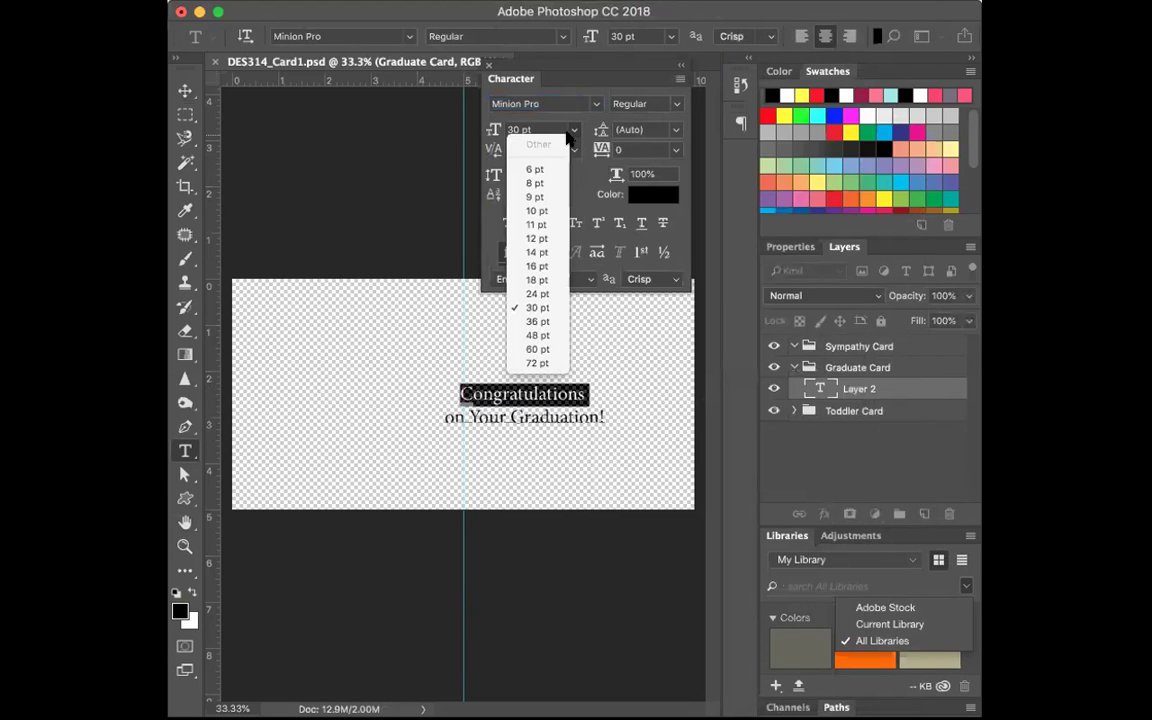
{"action": "left_click", "coordinate": [535, 334]}
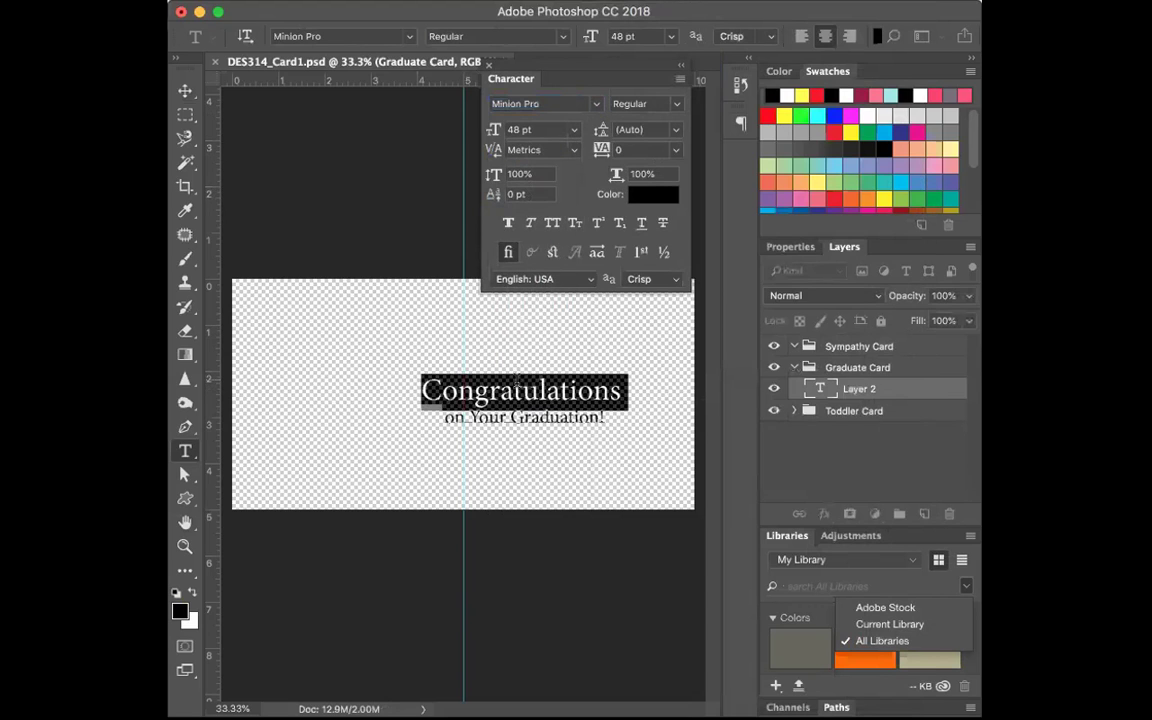
Step: Set the second line, "on Your Graduation!", to the Semibold Italic style
{"action": "left_click", "coordinate": [514, 418]}
{"action": "triple_click", "coordinate": [514, 418]}
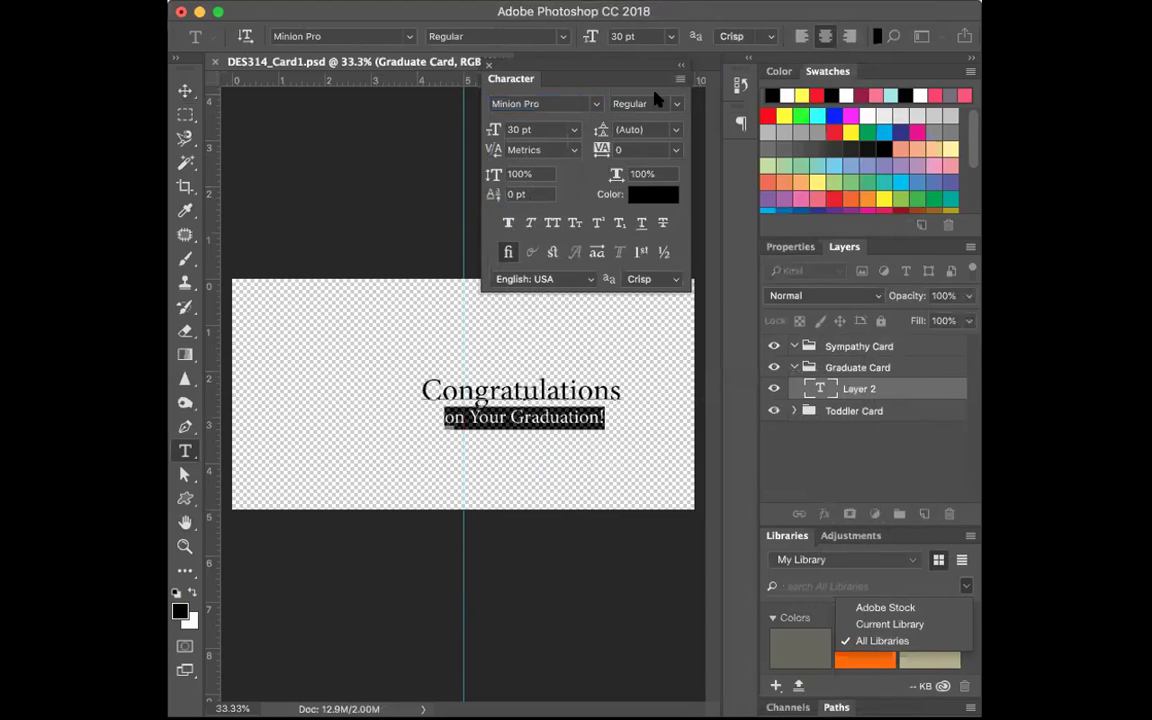
{"action": "left_click", "coordinate": [675, 104]}
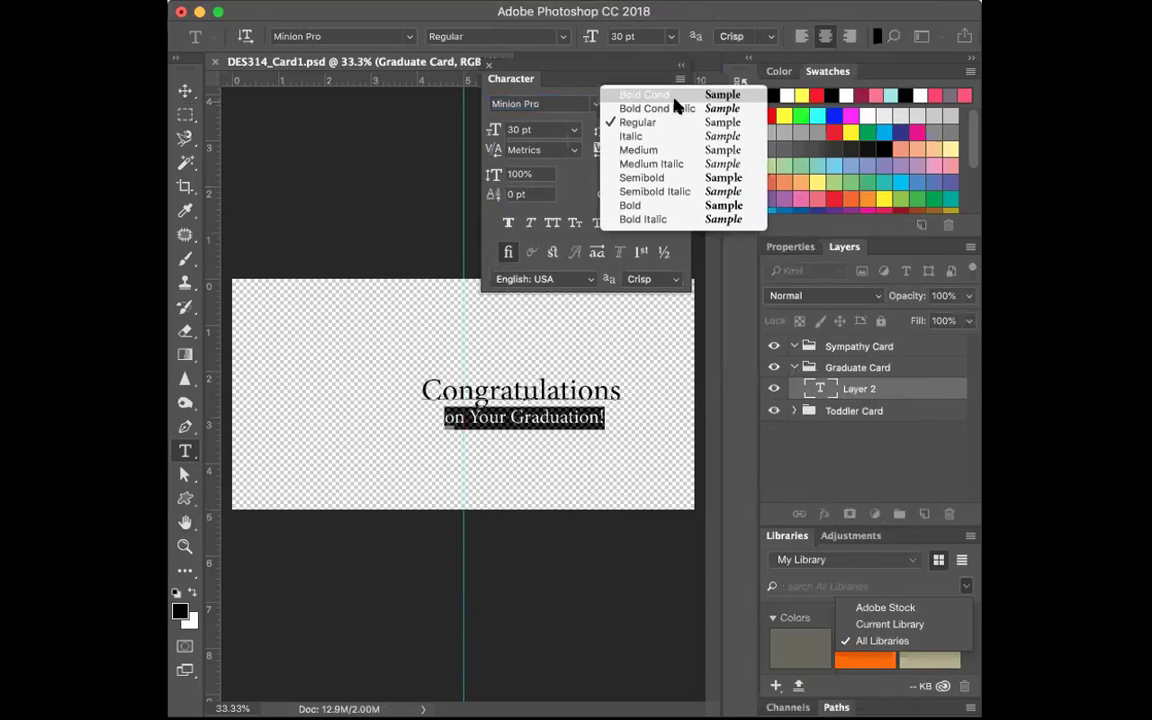
{"action": "left_click", "coordinate": [655, 191]}
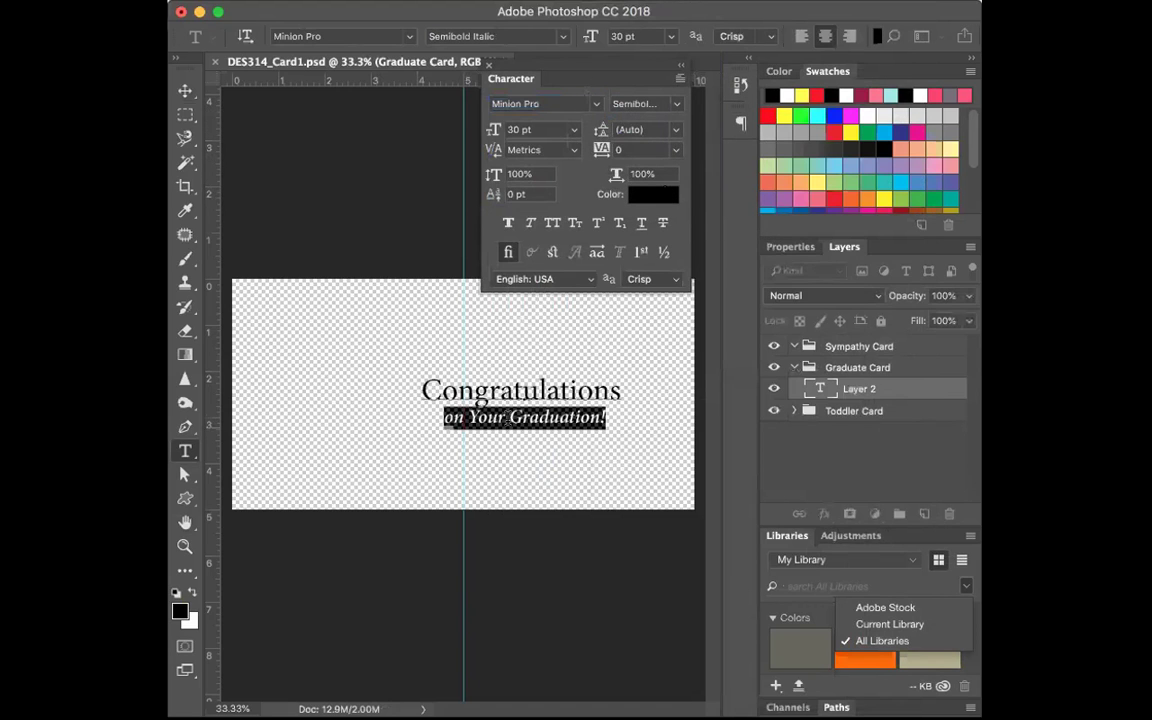
{"action": "left_click", "coordinate": [480, 408]}
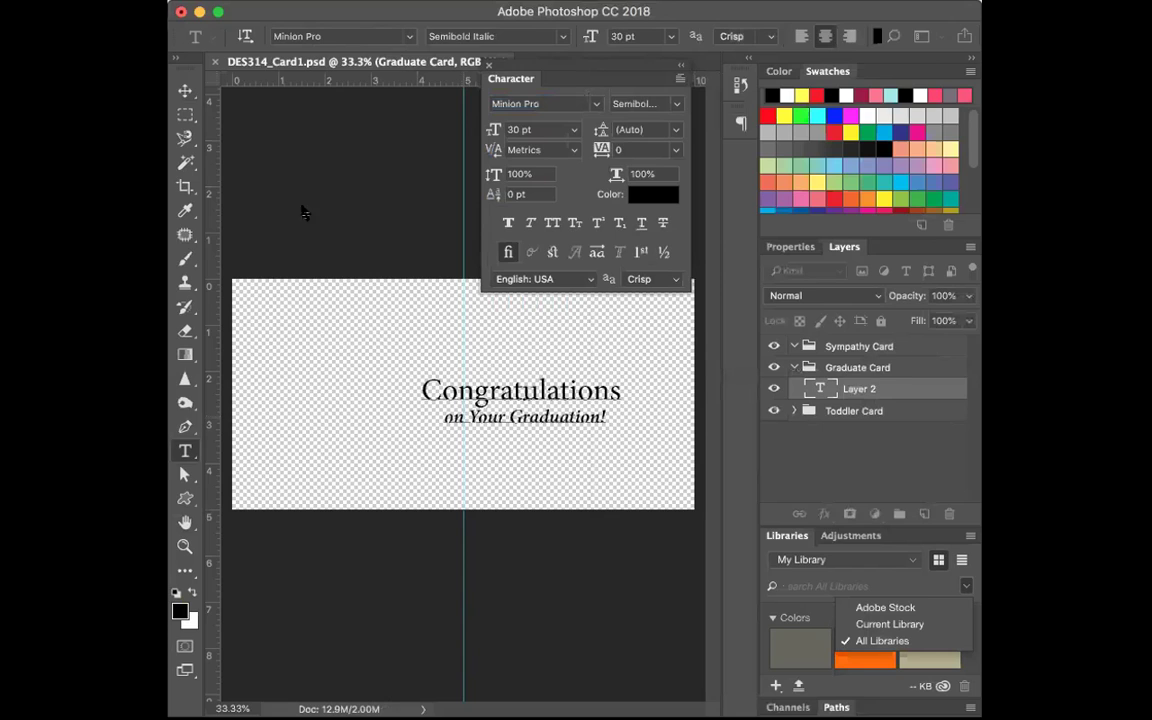
Step: Move the two-line congratulations text to the middle of the card's right half
{"action": "left_click", "coordinate": [184, 90]}
{"action": "left_click_drag", "start_coordinate": [573, 422], "coordinate": [625, 407]}
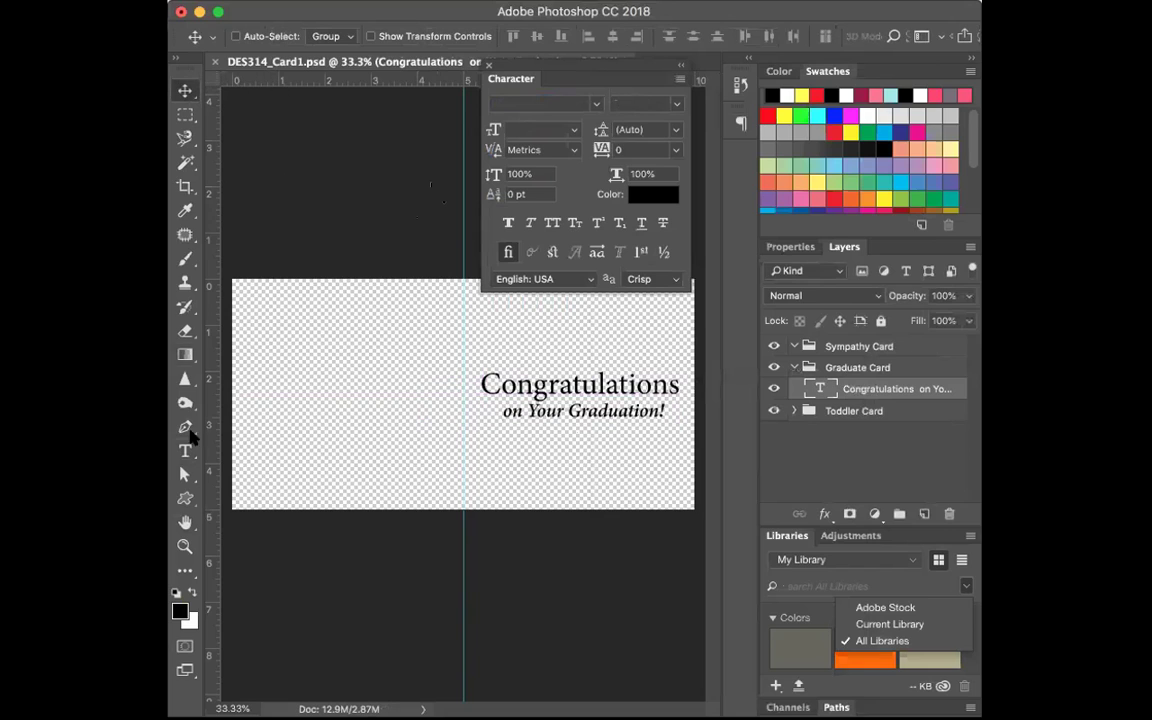
{"action": "left_click", "coordinate": [186, 453]}
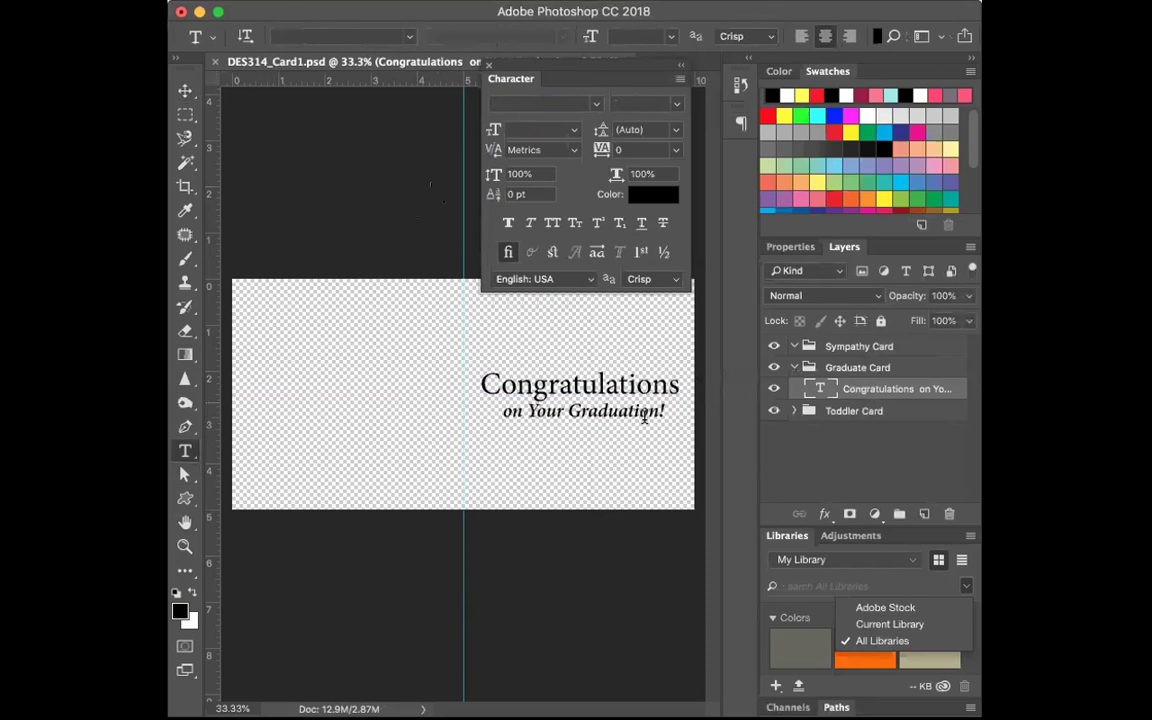
{"action": "left_click", "coordinate": [478, 408]}
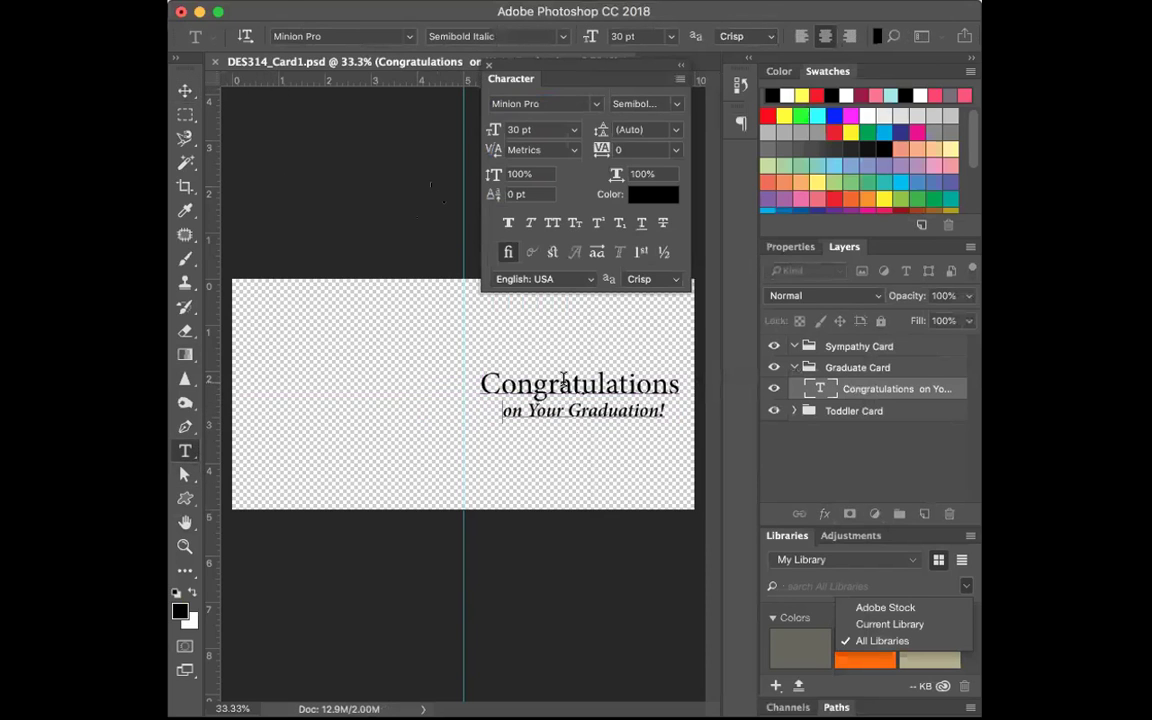
{"action": "left_click", "coordinate": [185, 90]}
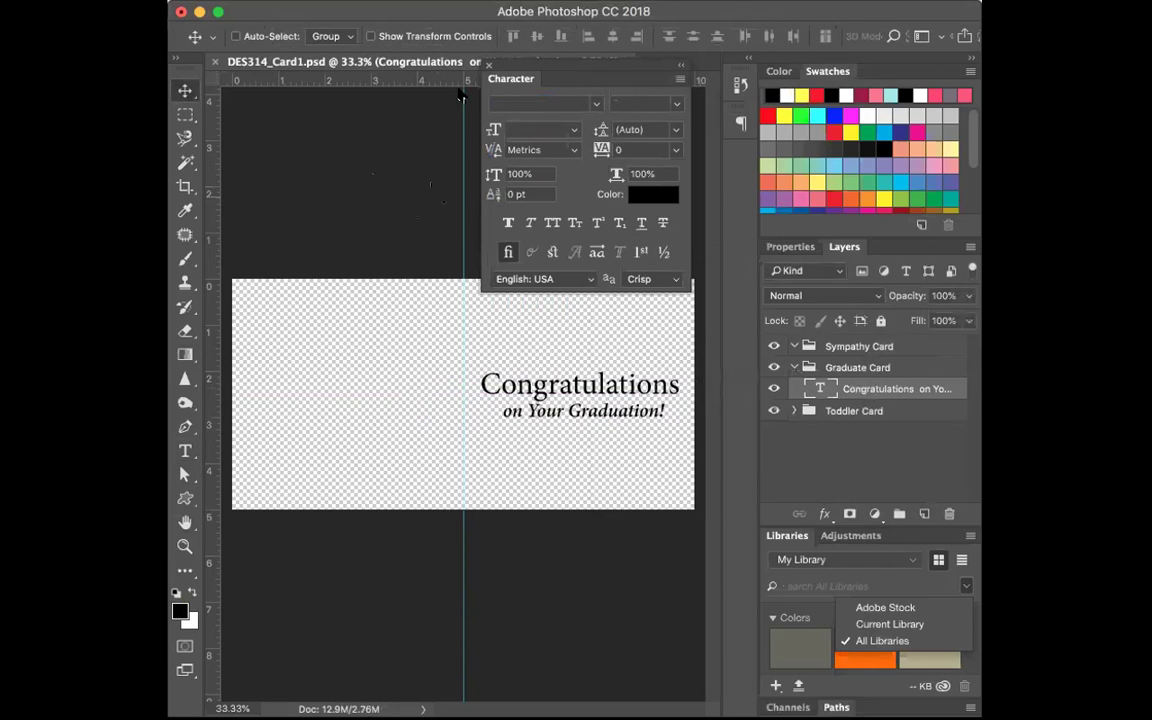
Step: Add a new layer in the Graduate Card group and fill it with black
{"action": "left_click", "coordinate": [922, 514]}
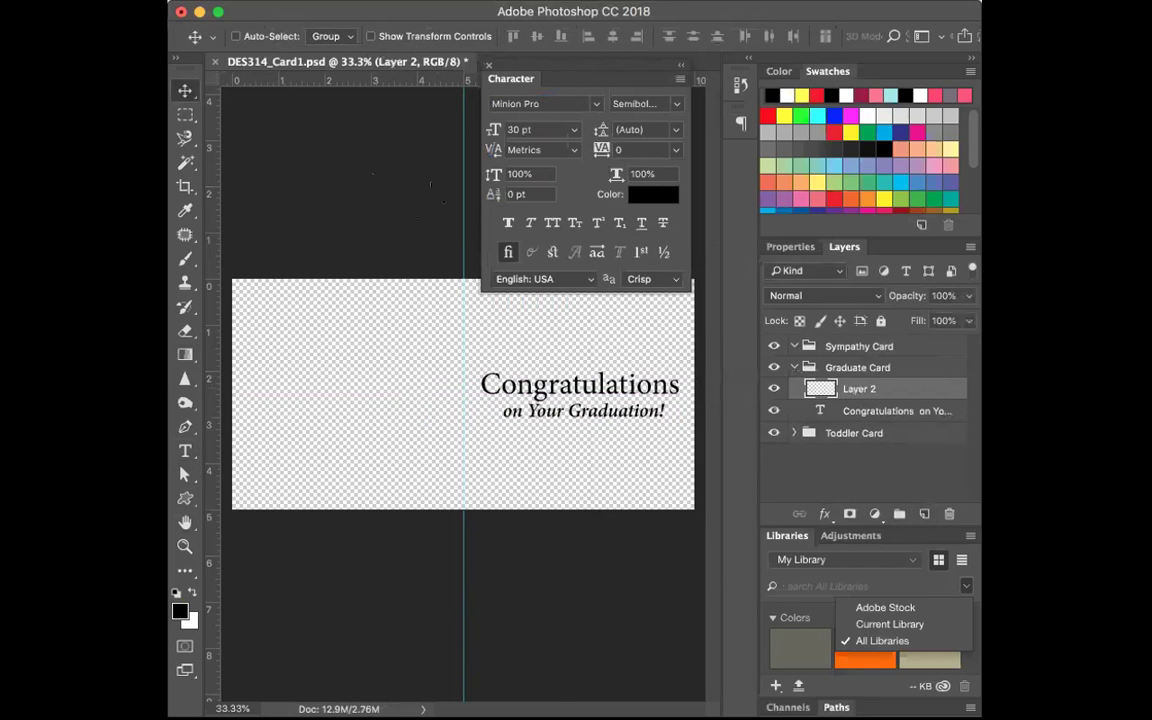
{"action": "left_click", "coordinate": [345, 0]}
{"action": "left_click", "coordinate": [360, 283]}
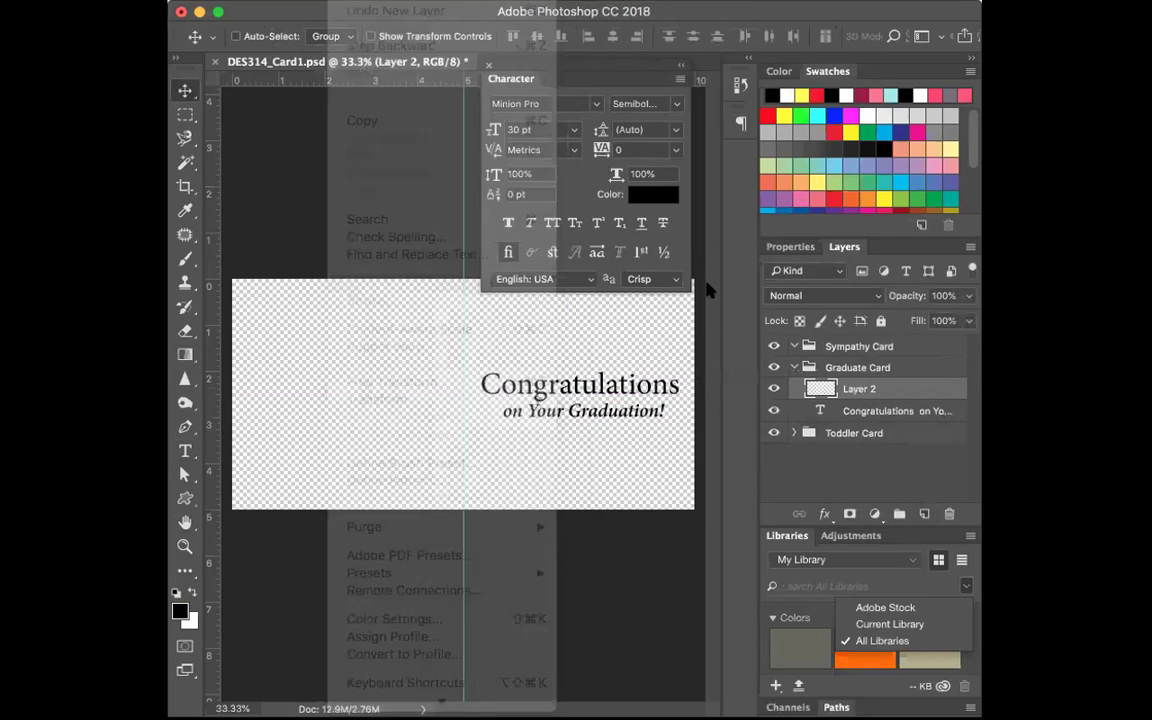
{"action": "left_click", "coordinate": [725, 252]}
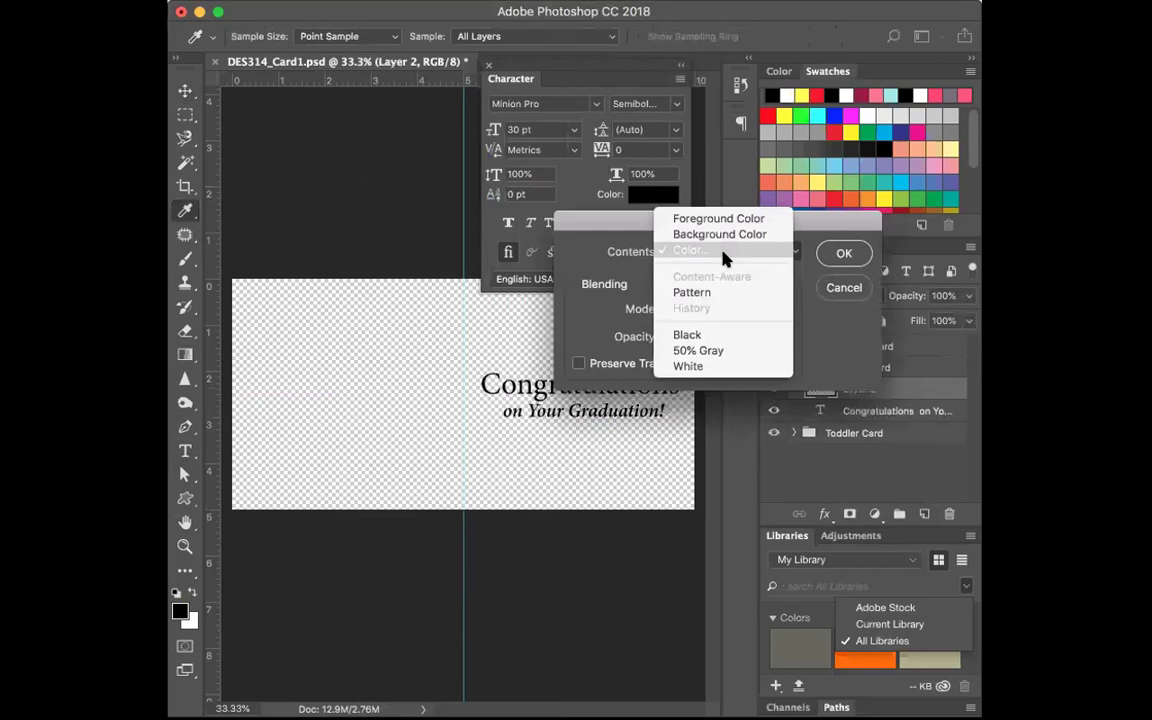
{"action": "left_click", "coordinate": [688, 335]}
{"action": "left_click", "coordinate": [843, 255]}
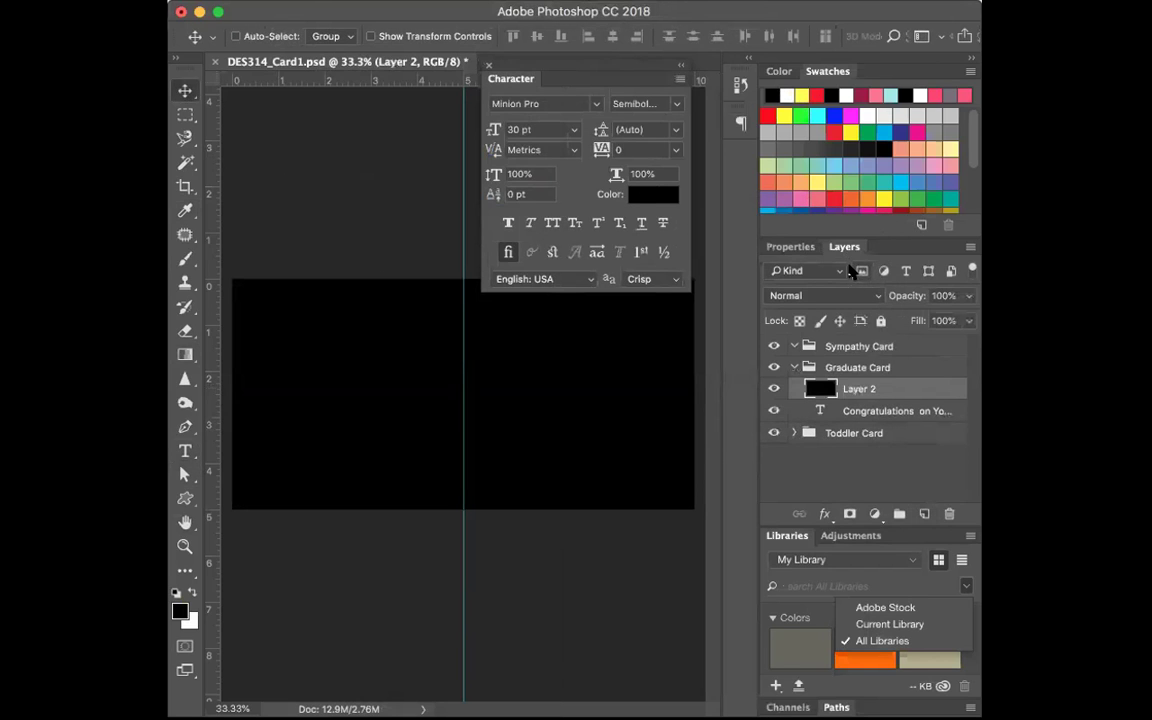
Step: Place the congratulations text layer above the black layer and color all of its text white
{"action": "left_click_drag", "start_coordinate": [866, 412], "coordinate": [864, 384]}
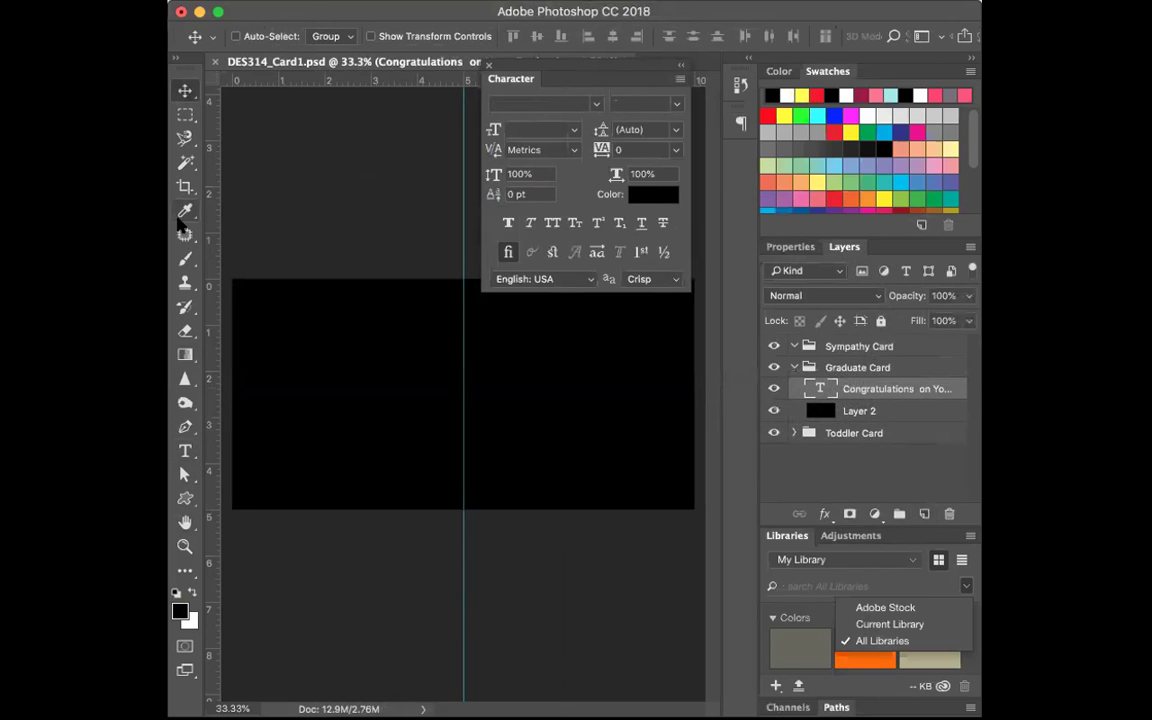
{"action": "left_click", "coordinate": [185, 451]}
{"action": "left_click", "coordinate": [560, 393]}
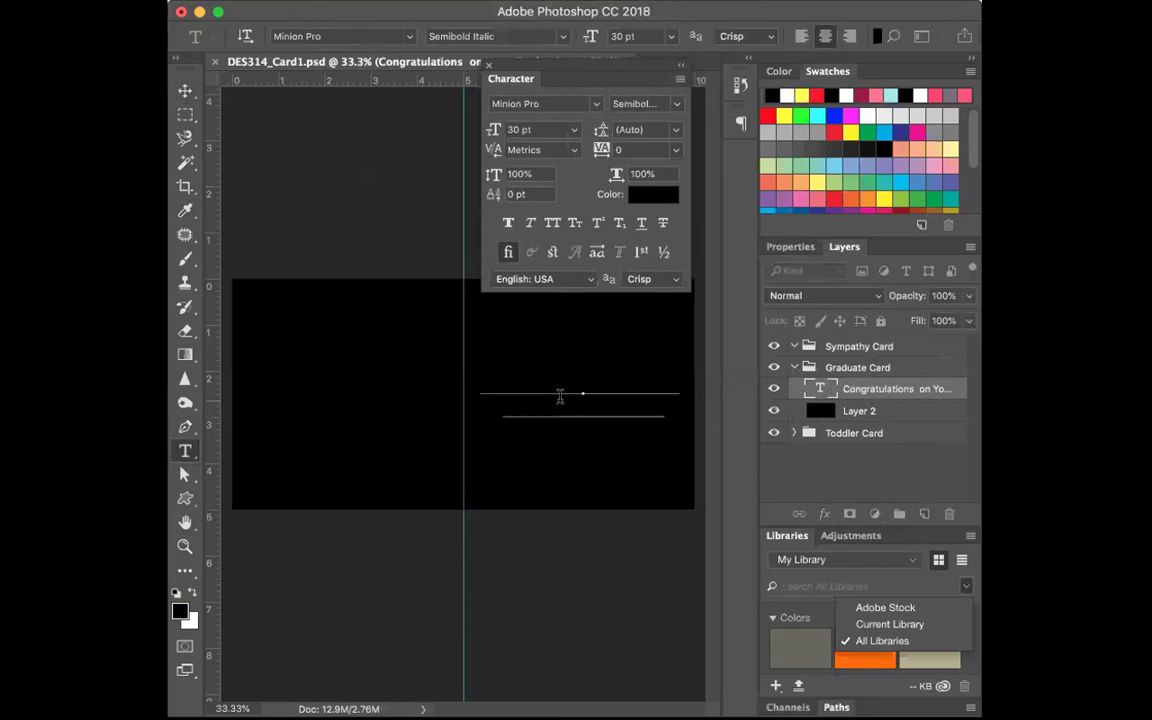
{"action": "key", "text": "ctrl+a"}
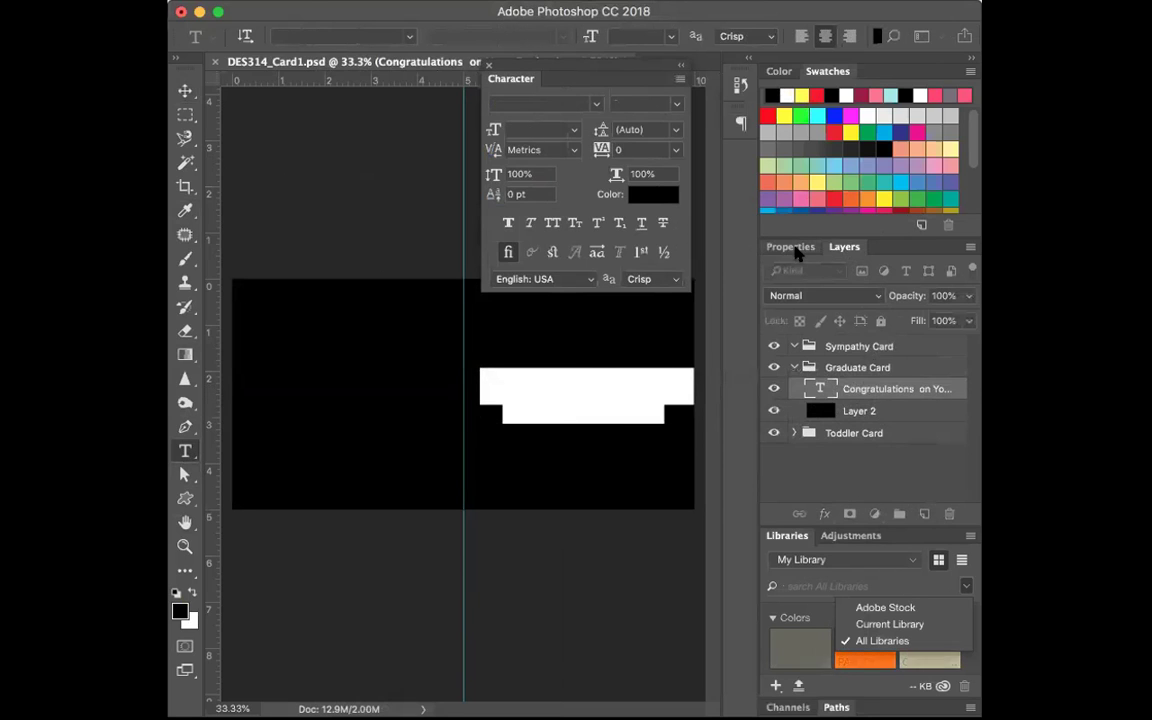
{"action": "left_click", "coordinate": [776, 95]}
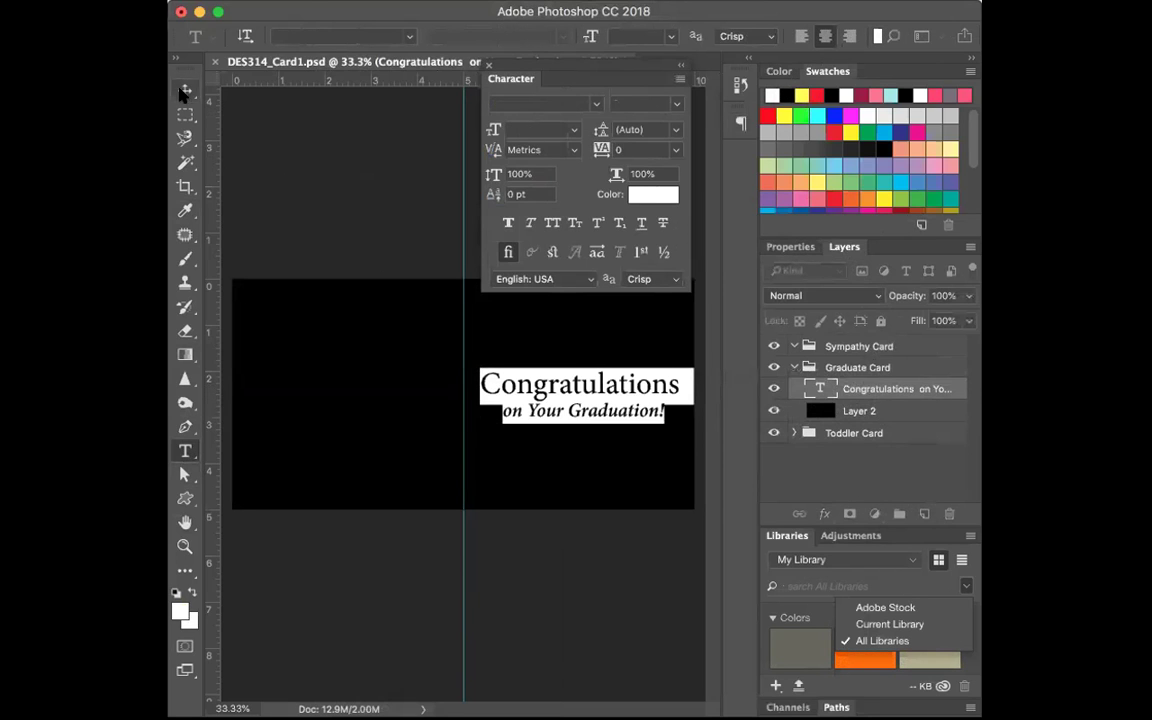
{"action": "left_click", "coordinate": [386, 118]}
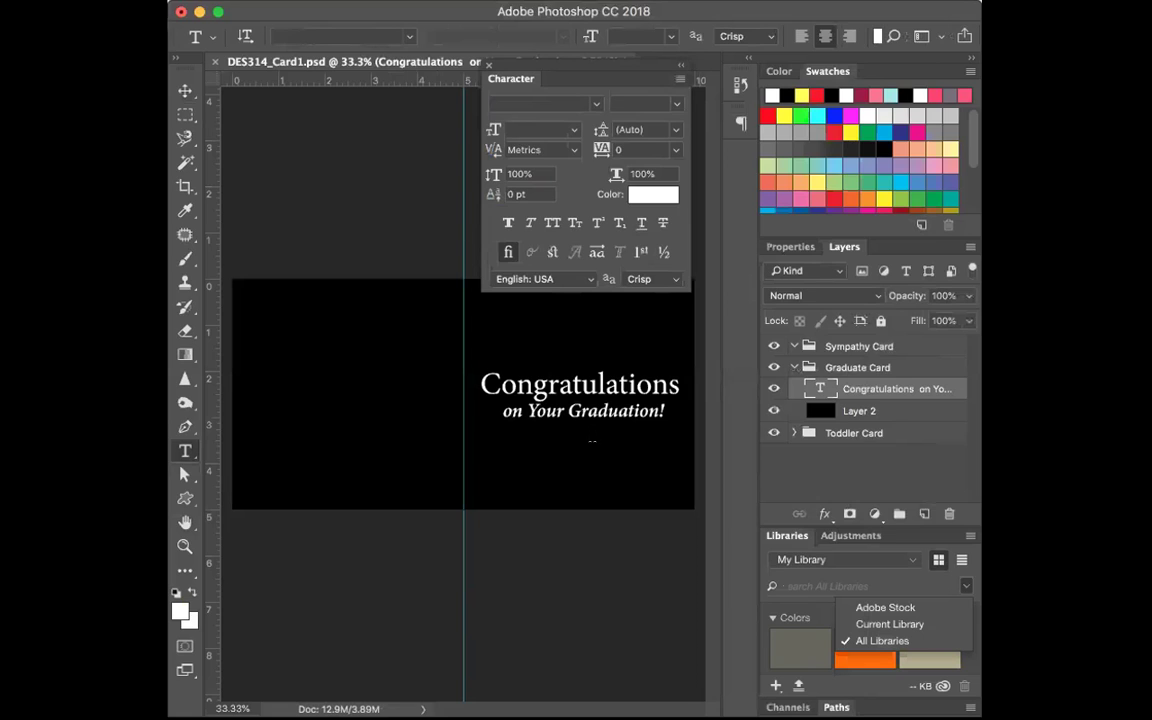
Step: Move the congratulations text down to the lower part of the card's right half
{"action": "left_click", "coordinate": [185, 90]}
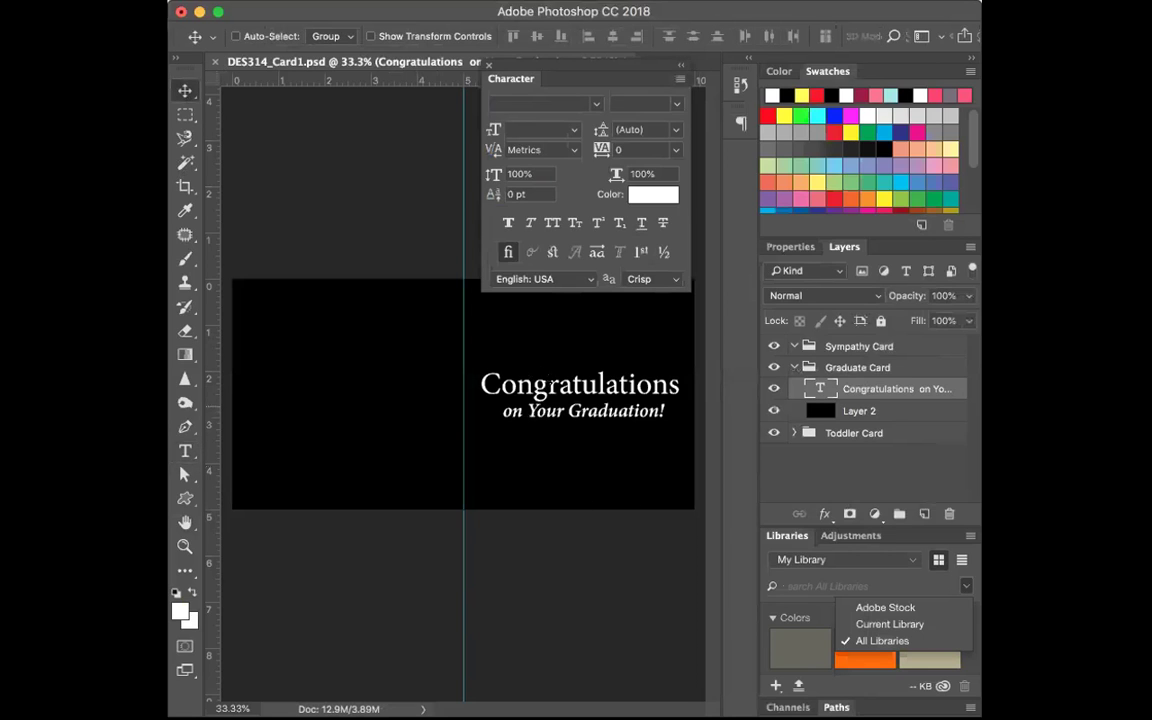
{"action": "left_click_drag", "start_coordinate": [567, 394], "coordinate": [563, 452]}
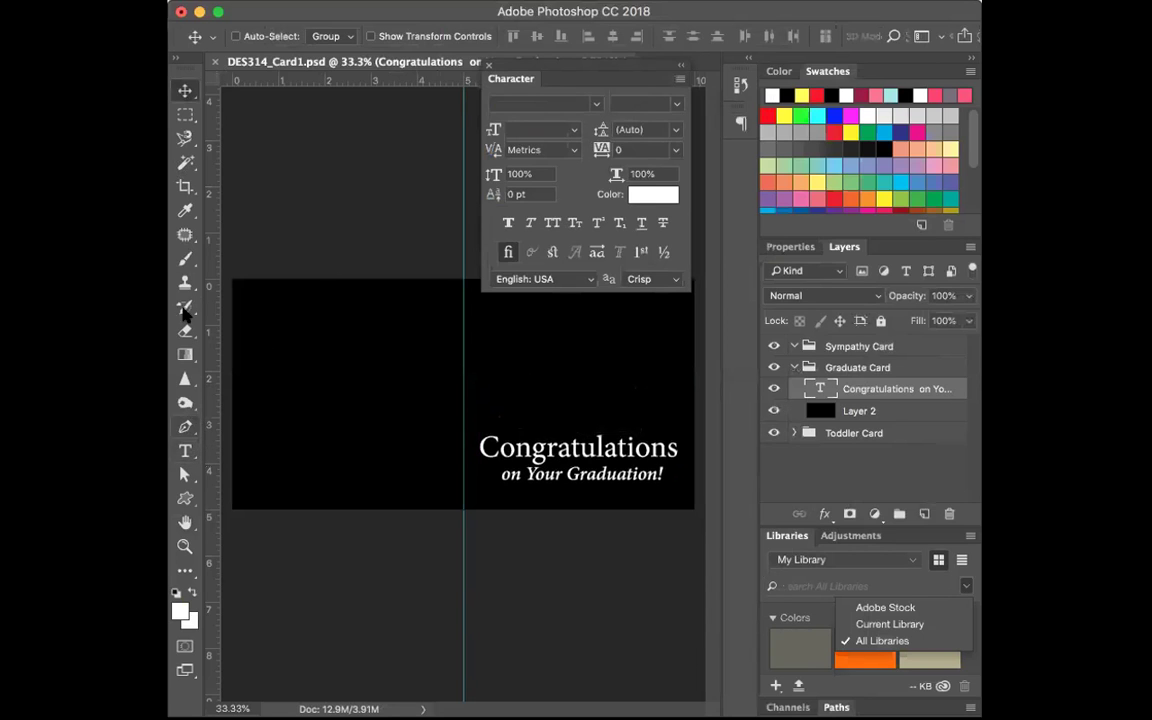
Step: Draw a straight horizontal path across the full width of the card, just above the congratulations text
{"action": "left_click", "coordinate": [194, 425]}
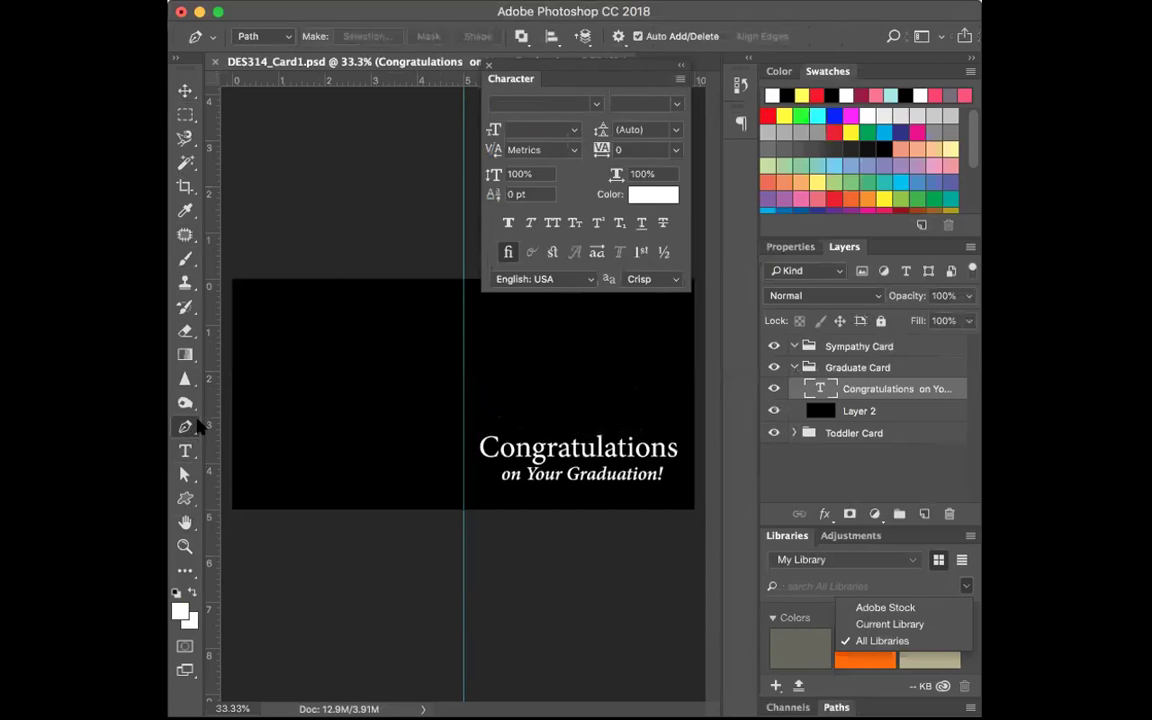
{"action": "left_click", "coordinate": [233, 426]}
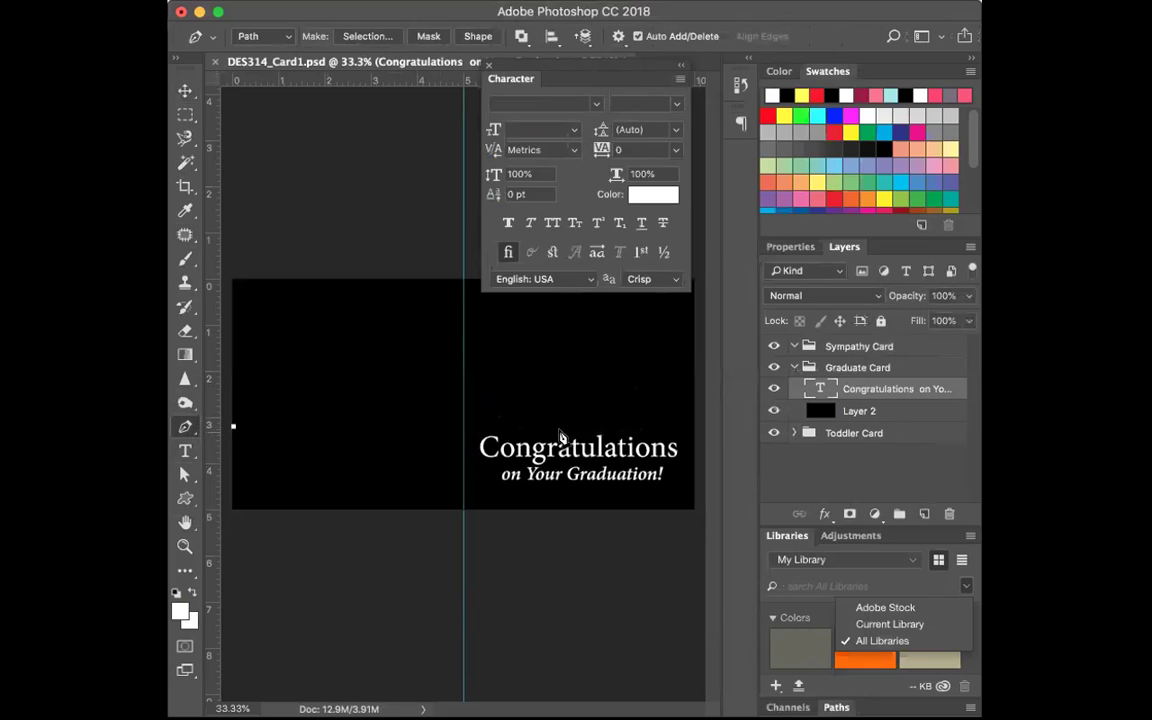
{"action": "left_click", "coordinate": [693, 427]}
{"action": "left_click", "coordinate": [186, 92]}
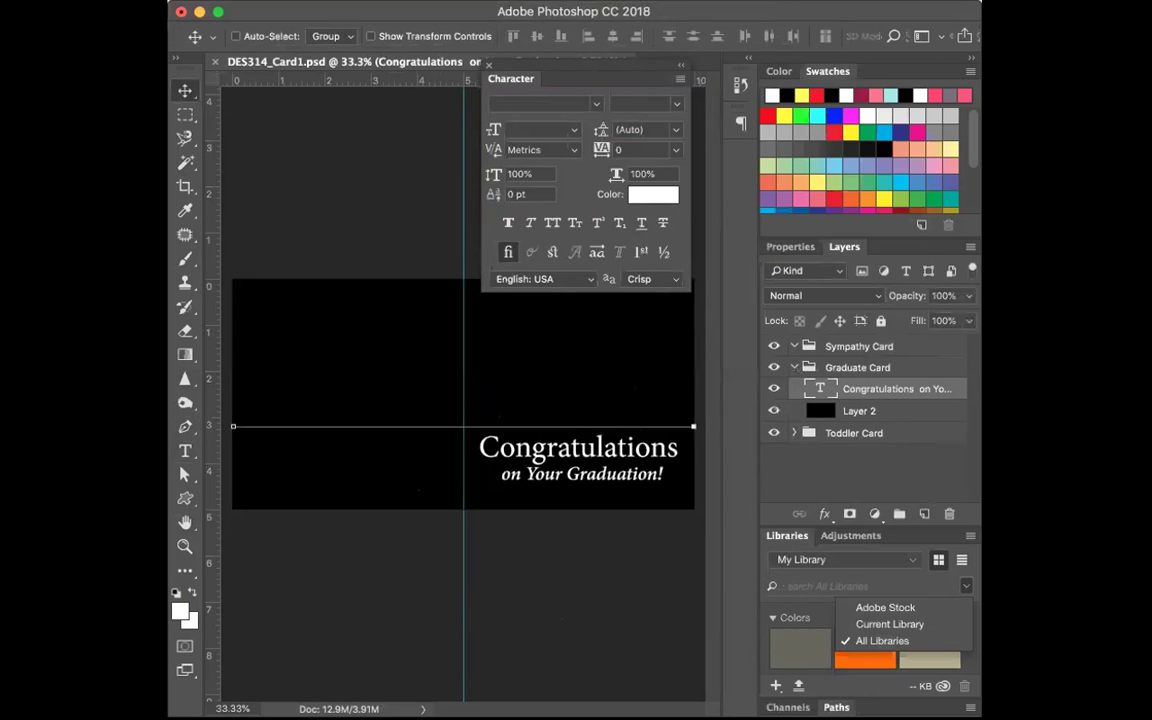
Step: Display the document's paths and try to load the horizontal work path as a selection
{"action": "left_click", "coordinate": [735, 0]}
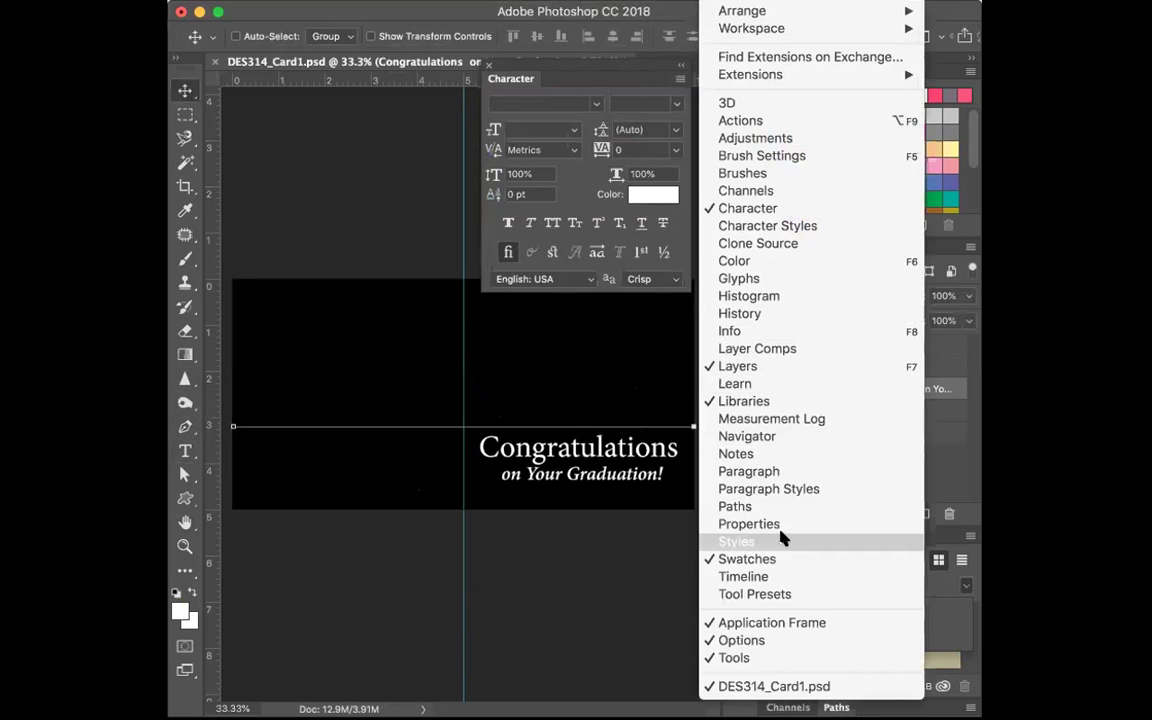
{"action": "left_click", "coordinate": [735, 506]}
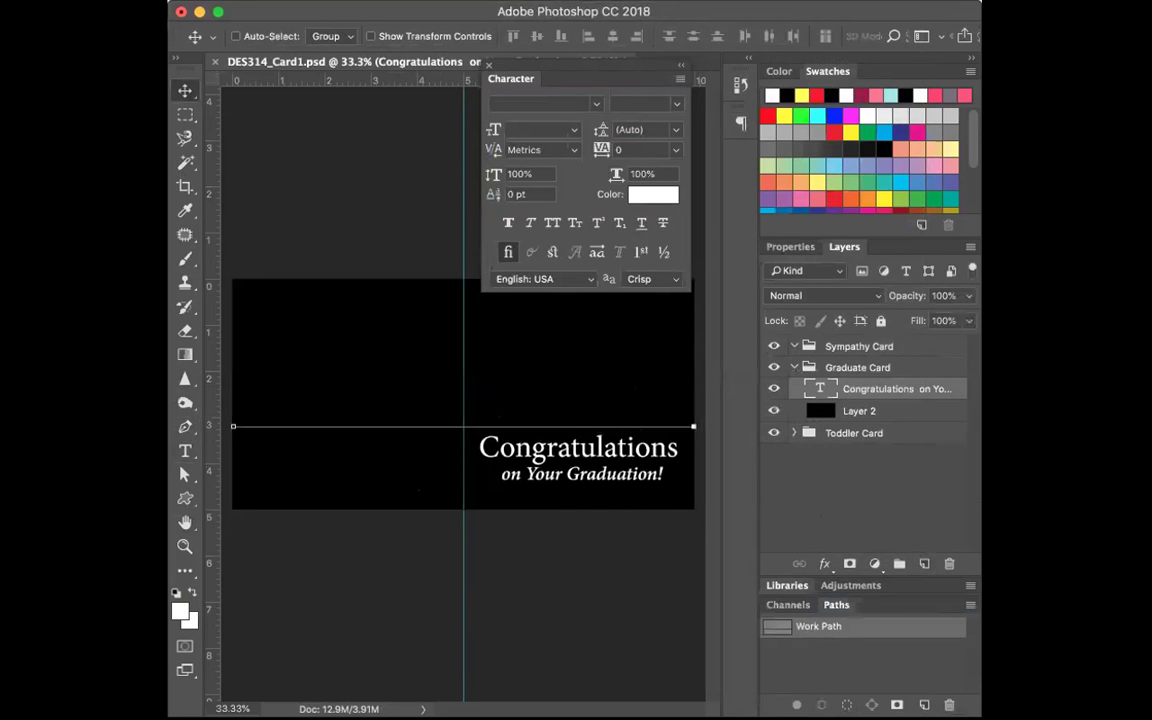
{"action": "key", "text": "super+Return"}
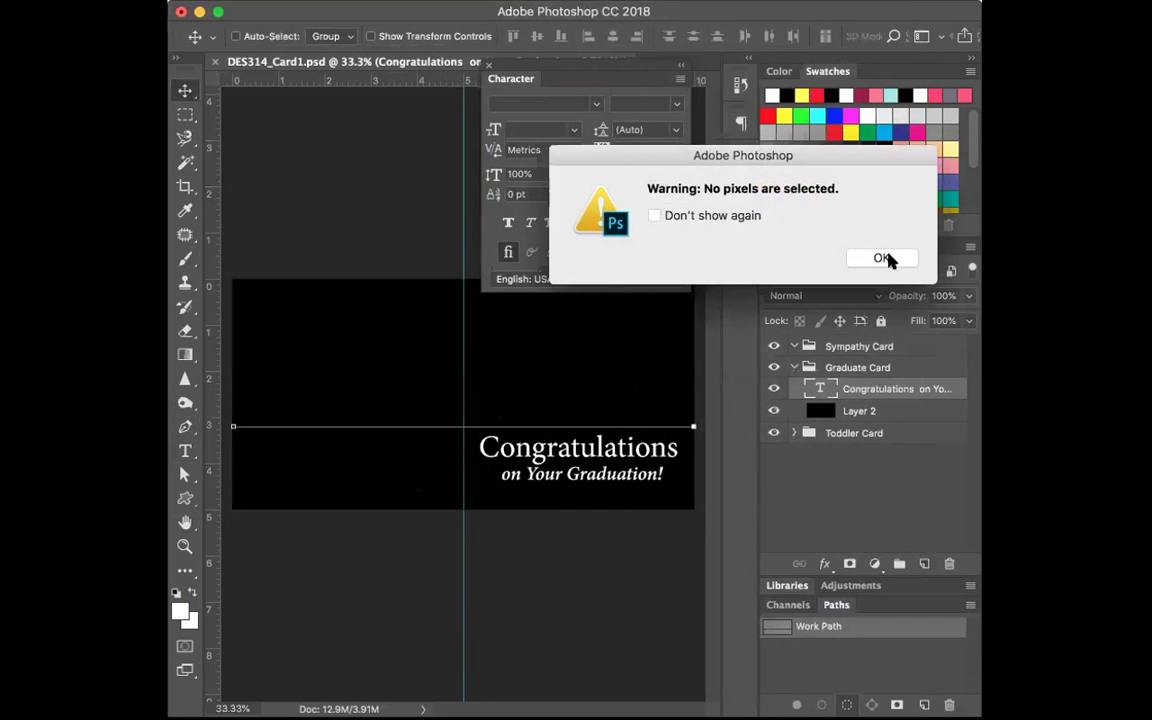
{"action": "left_click", "coordinate": [882, 257]}
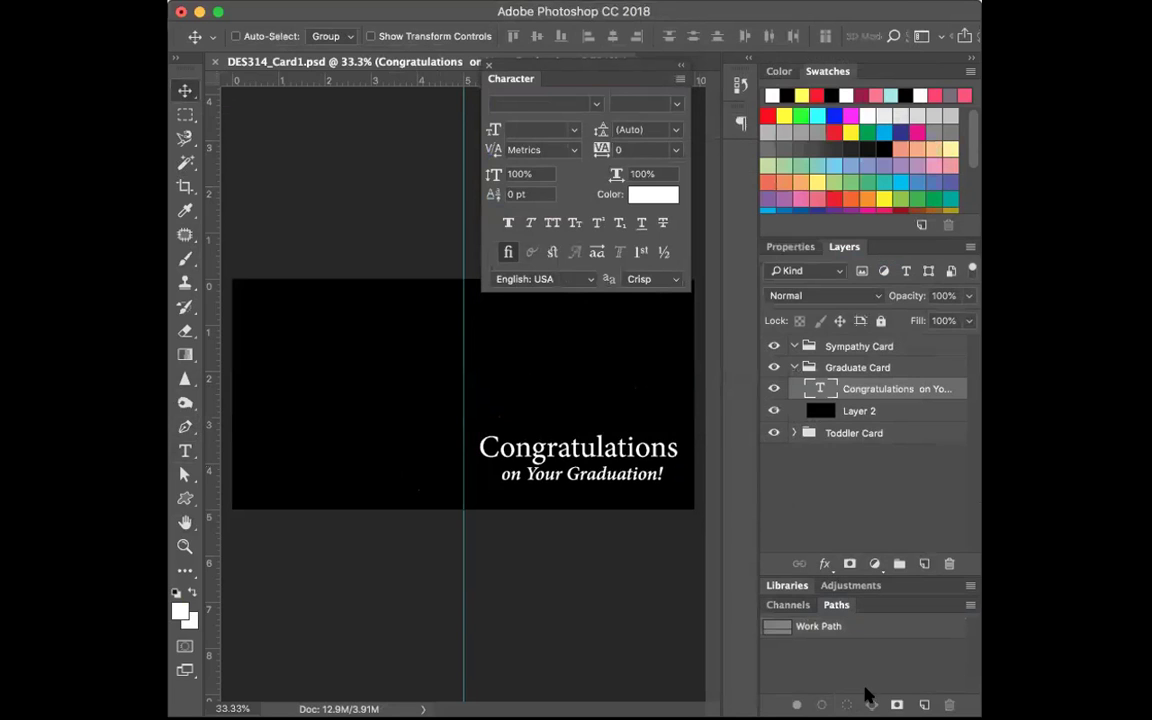
{"action": "double_click", "coordinate": [846, 625]}
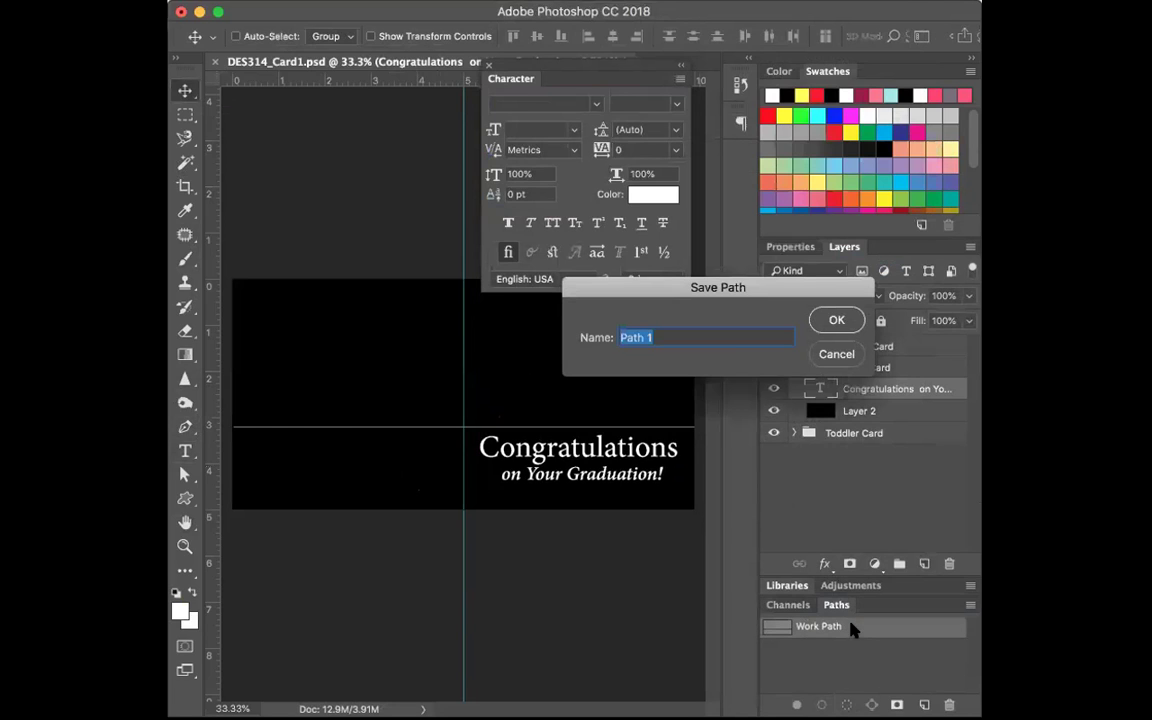
{"action": "left_click", "coordinate": [830, 354]}
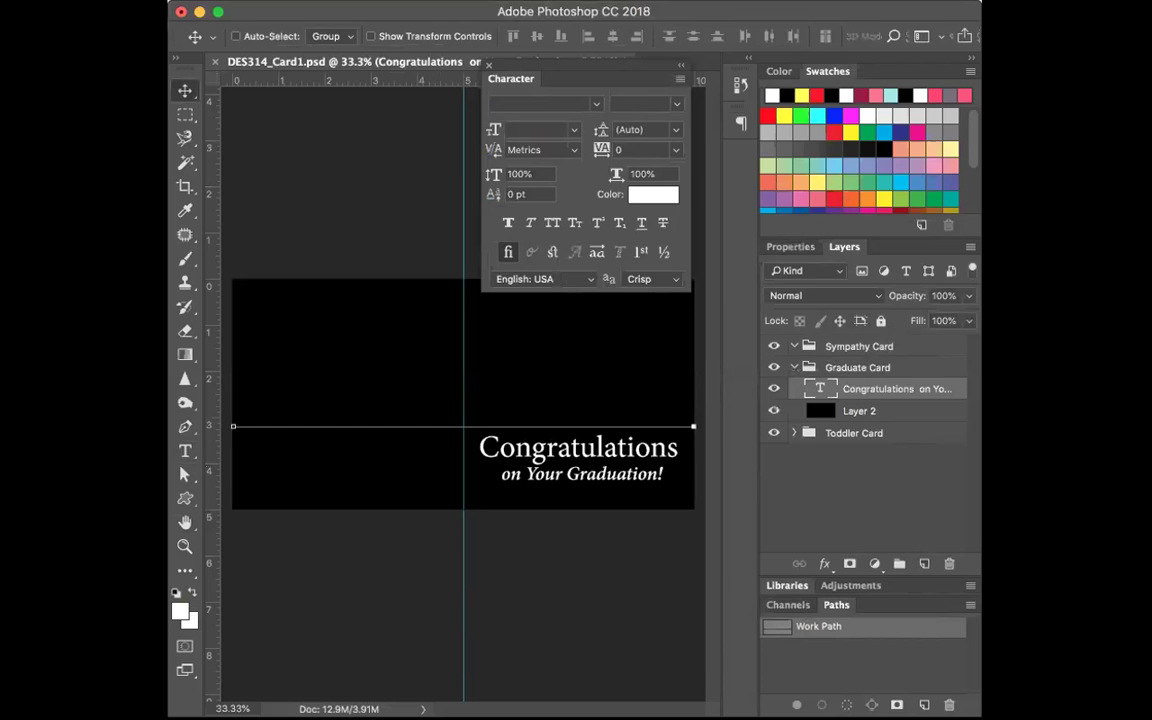
{"action": "left_click", "coordinate": [640, 195]}
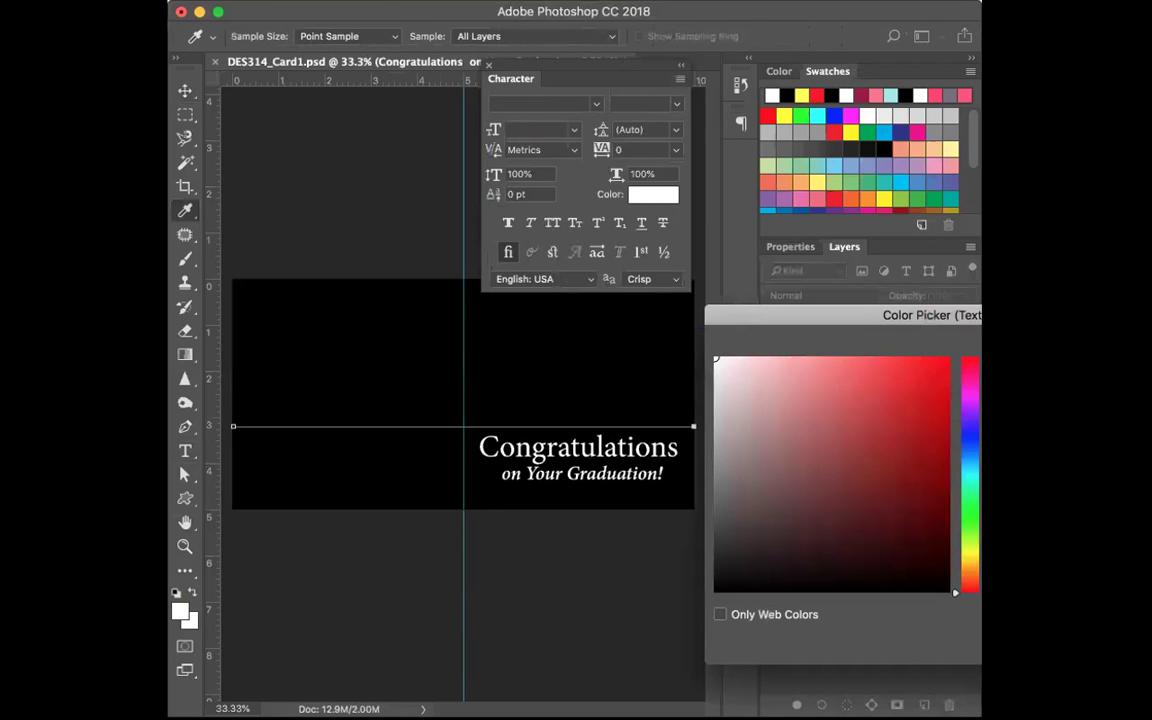
{"action": "key", "text": "Escape"}
{"action": "left_click", "coordinate": [725, 0]}
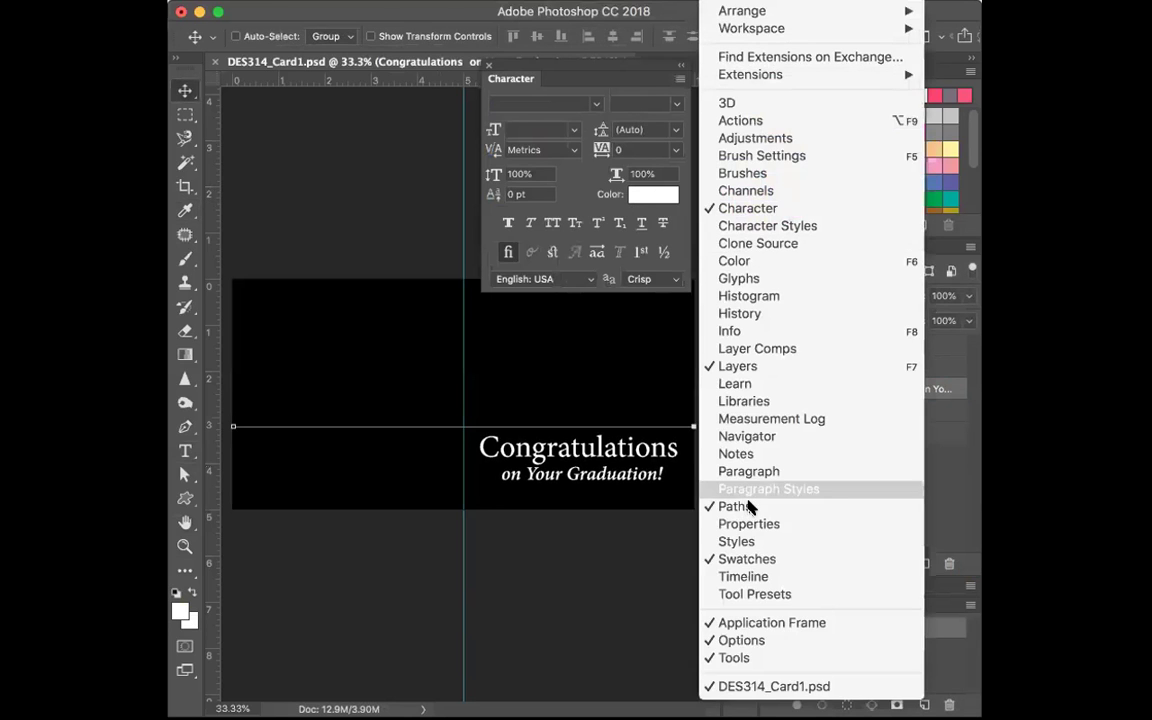
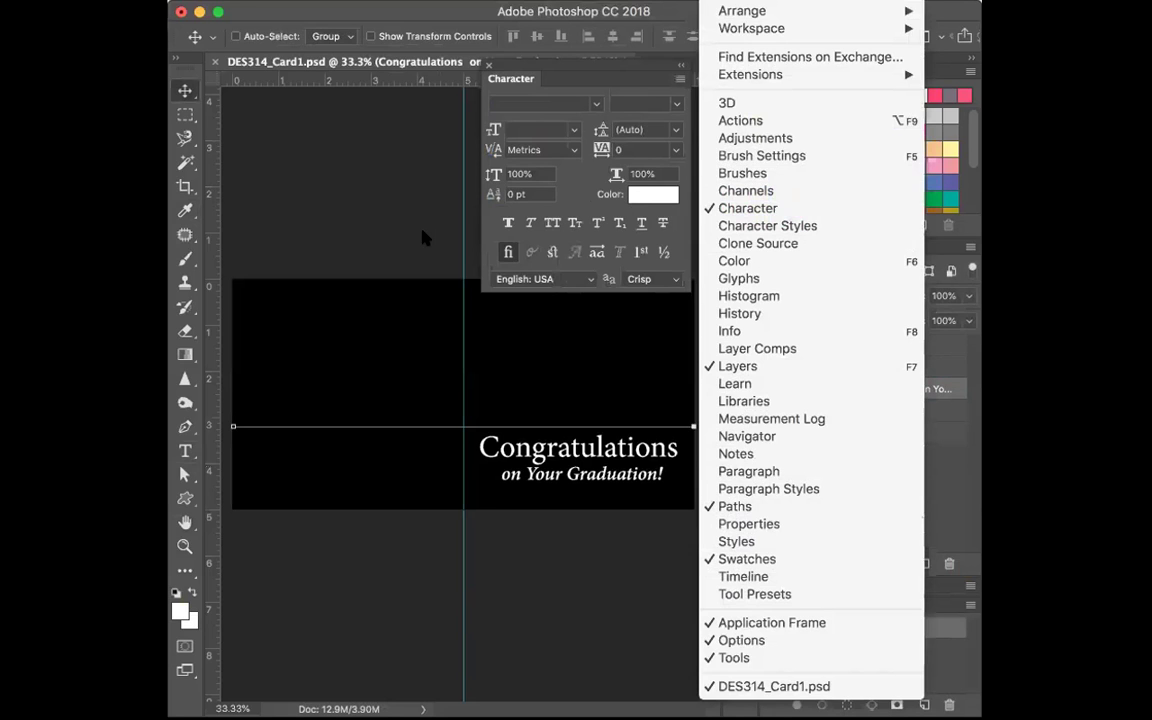
{"action": "left_click", "coordinate": [379, 206]}
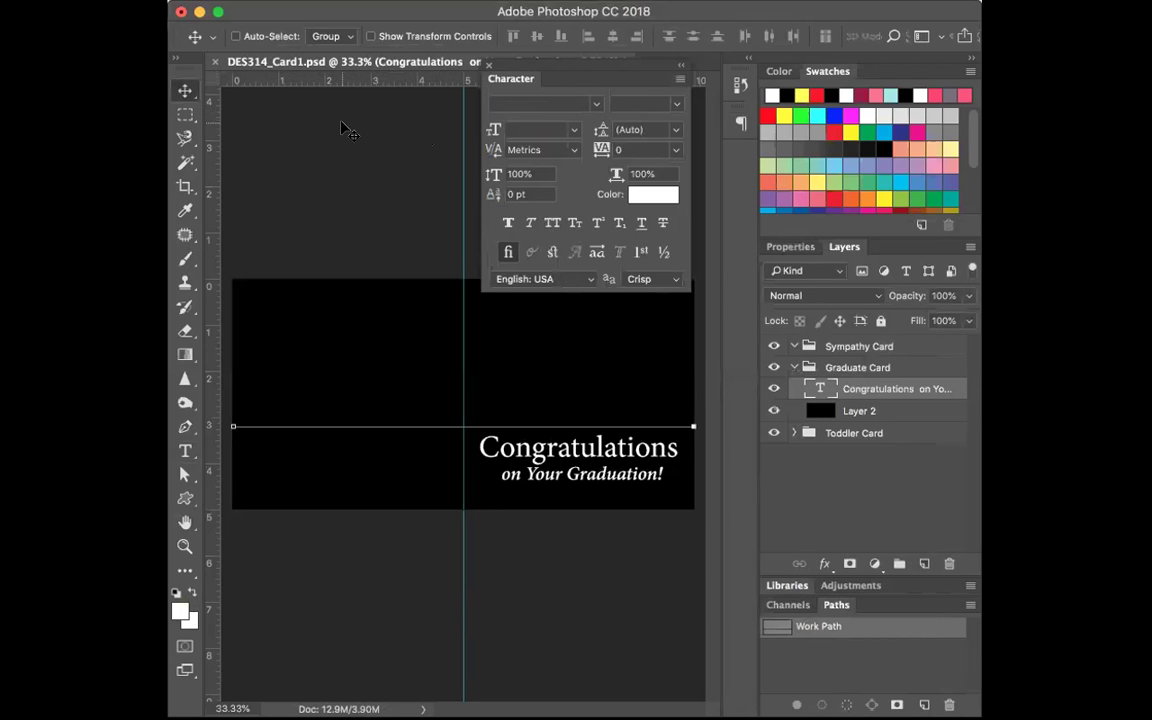
{"action": "left_click", "coordinate": [722, 0]}
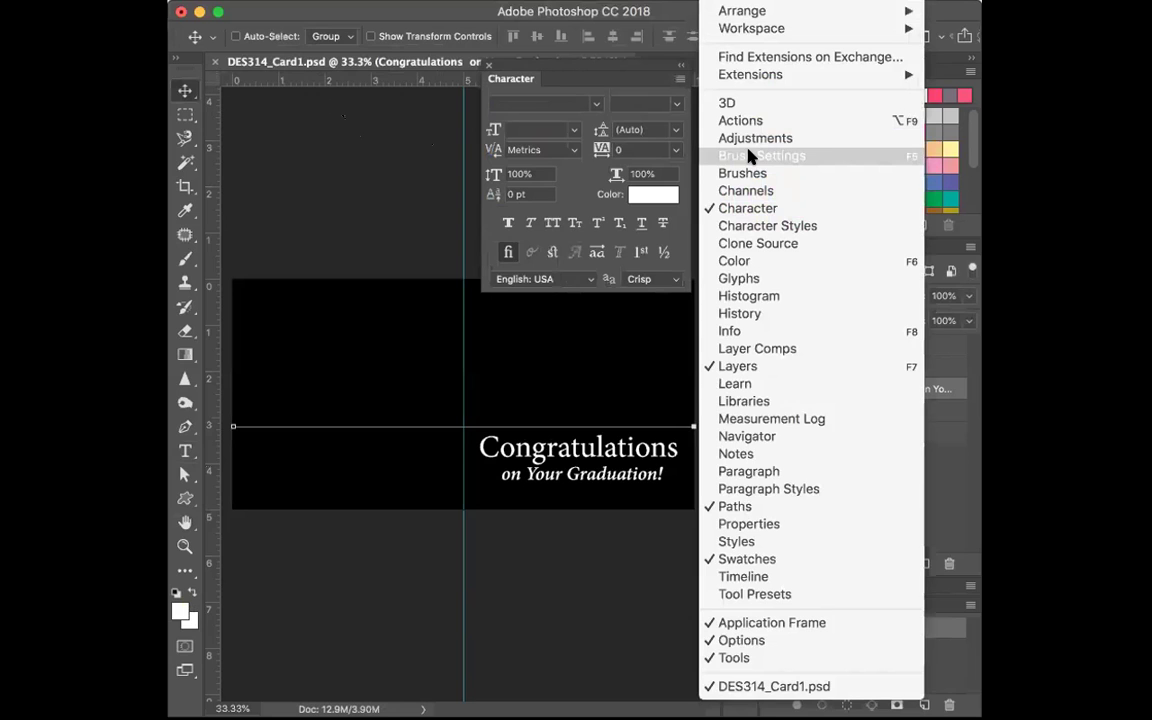
{"action": "left_click", "coordinate": [737, 528]}
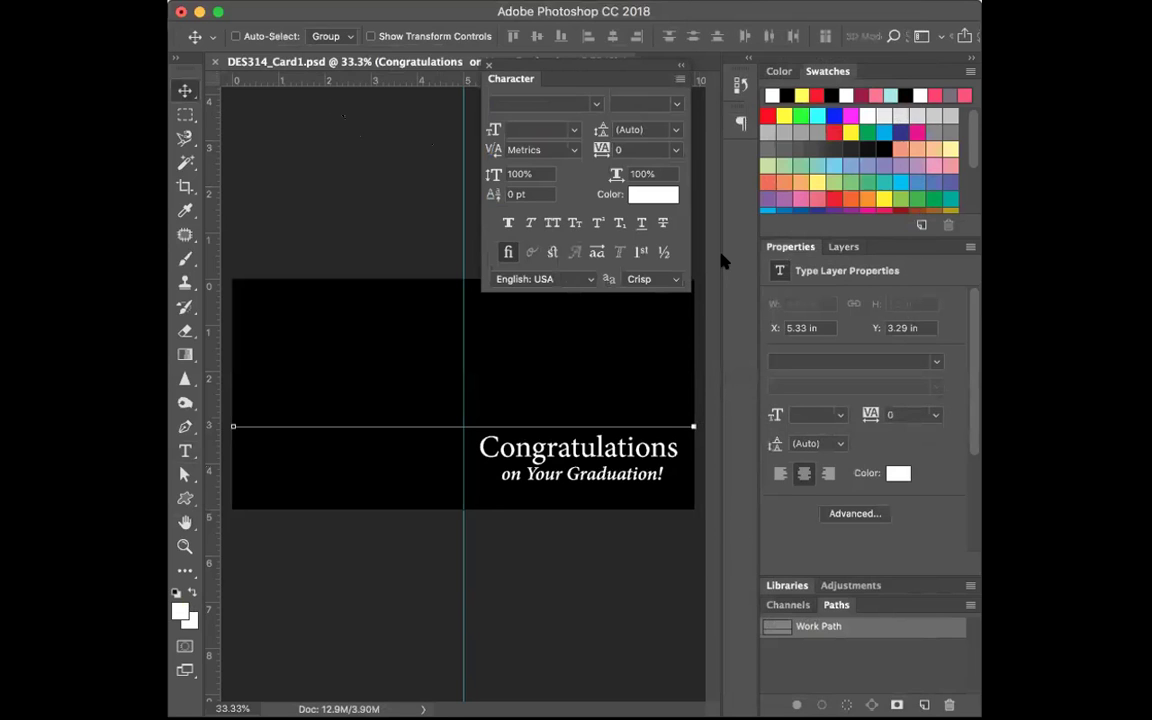
{"action": "left_click", "coordinate": [778, 71]}
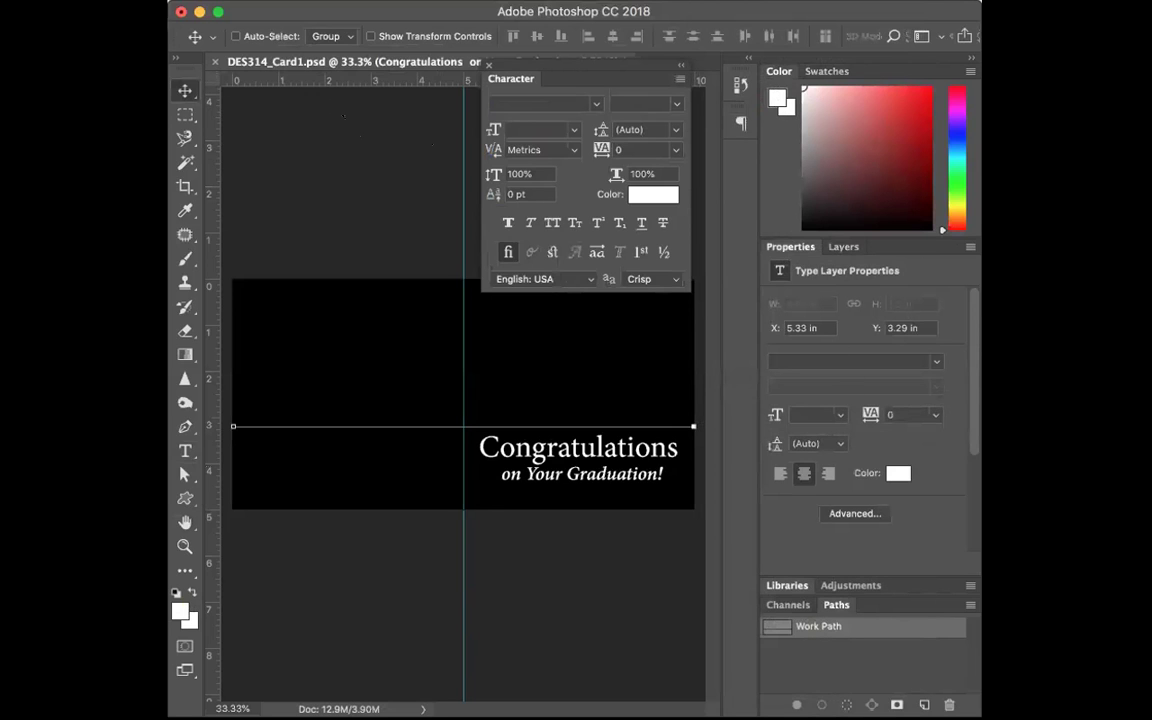
Step: Try again to convert the horizontal work path into a selection while the text layer is active
{"action": "key", "text": "super+Return"}
{"action": "left_click", "coordinate": [856, 259]}
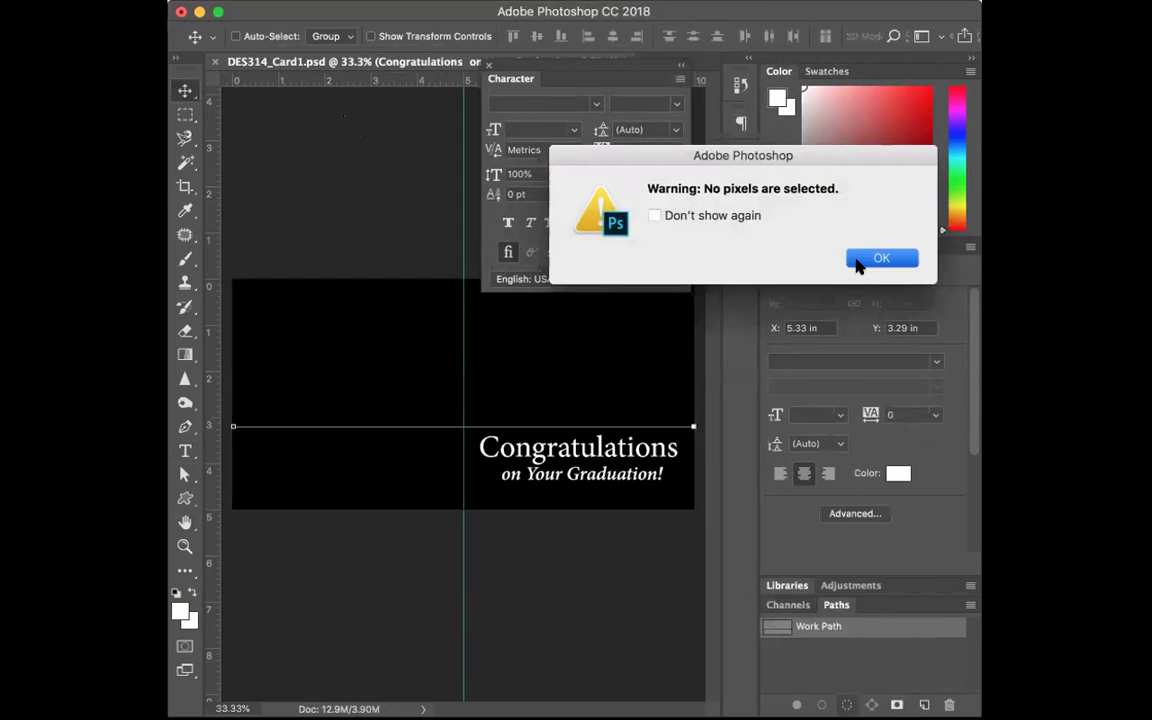
{"action": "left_click", "coordinate": [830, 628]}
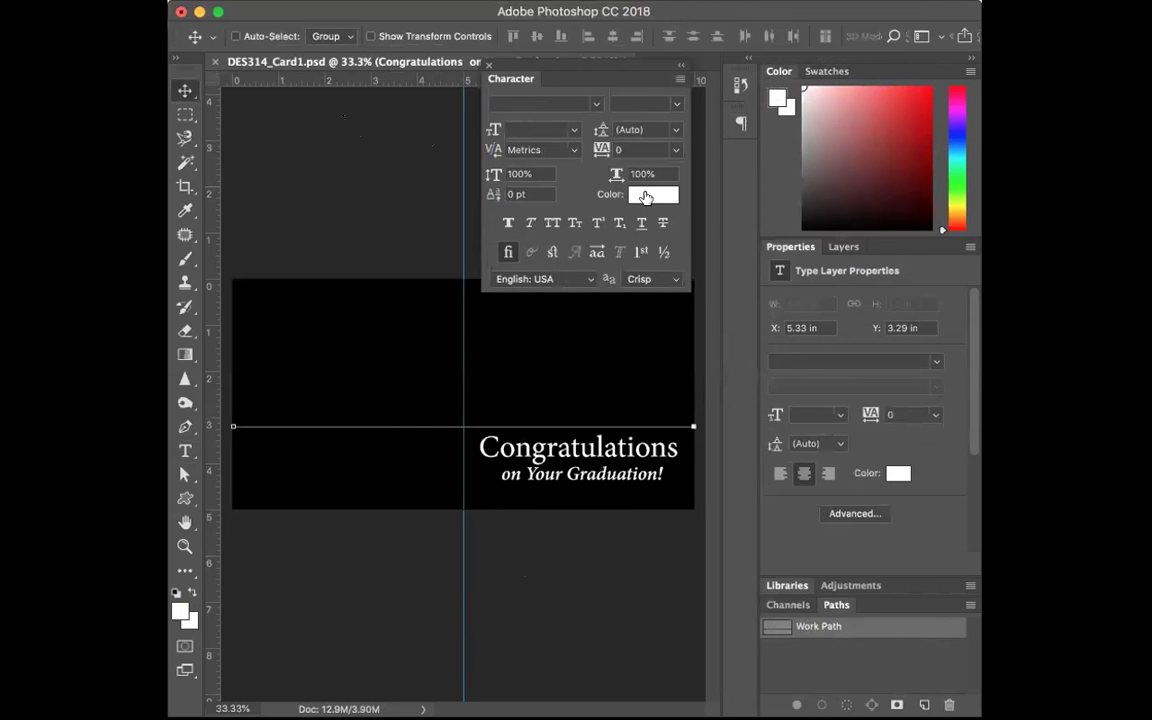
Step: Move the Character panel slightly lower to uncover the document title and display the color swatches again
{"action": "left_click_drag", "start_coordinate": [658, 75], "coordinate": [658, 100]}
{"action": "left_click", "coordinate": [735, 0]}
{"action": "left_click", "coordinate": [735, 0]}
{"action": "left_click", "coordinate": [735, 0]}
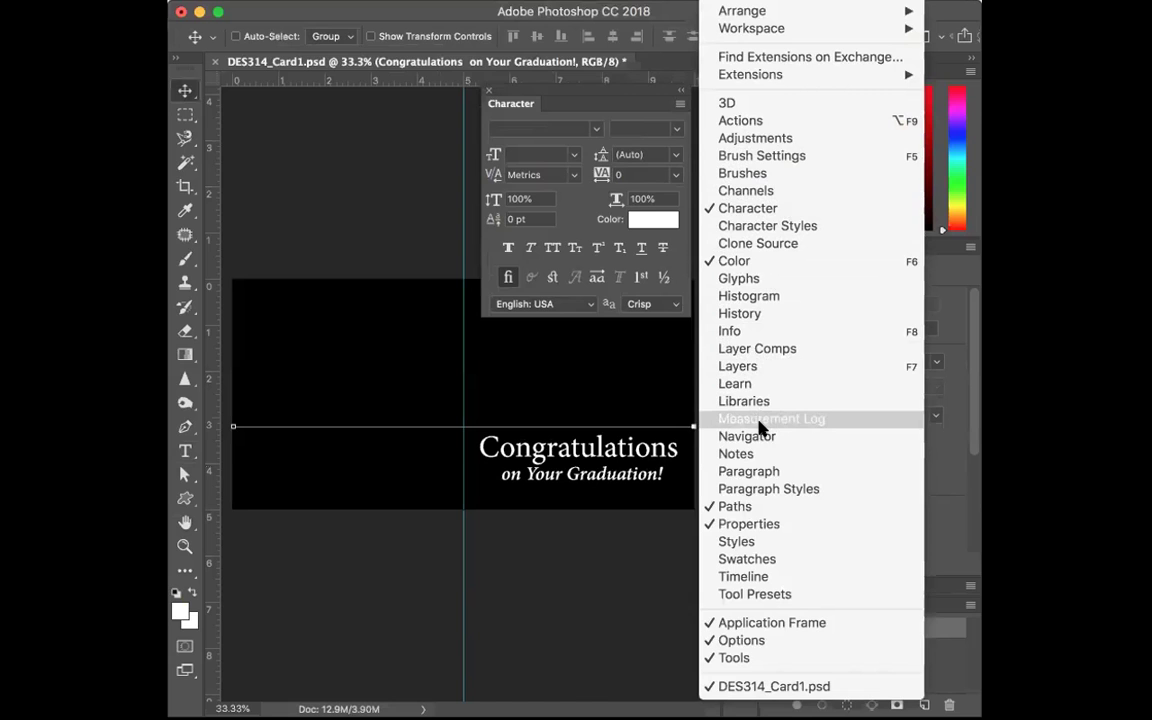
{"action": "left_click", "coordinate": [756, 558]}
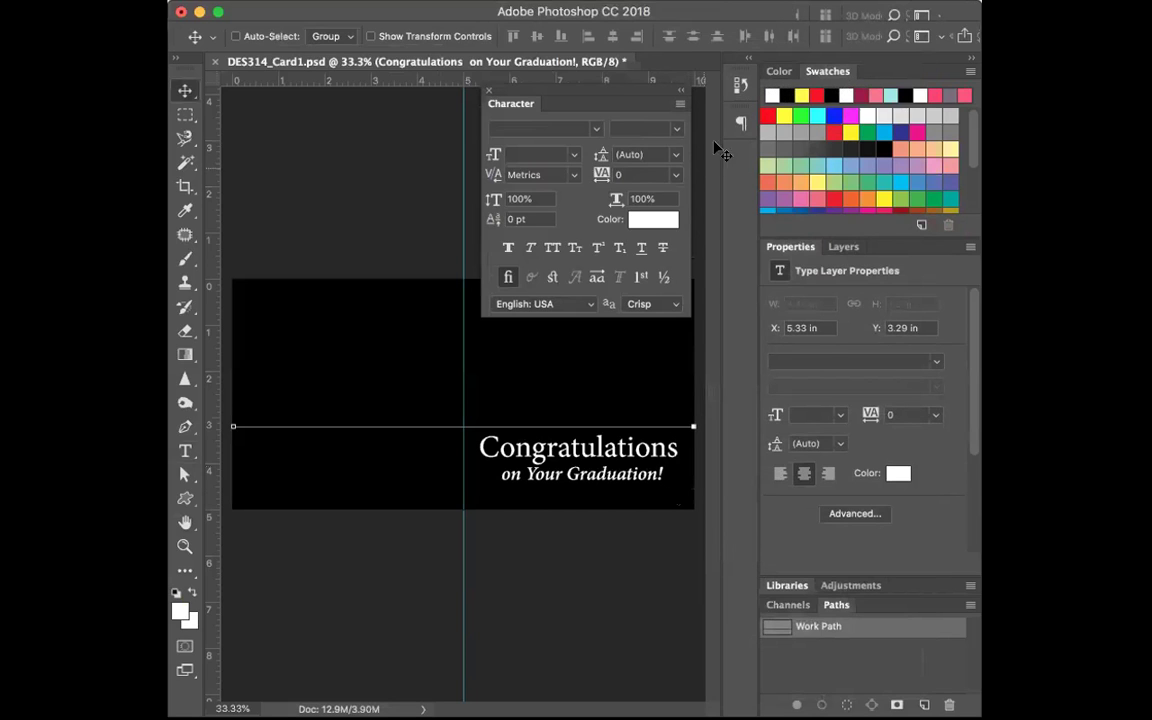
Step: Add a new layer above the congratulations text in the Graduate Card group and deselect the work path
{"action": "left_click", "coordinate": [843, 246]}
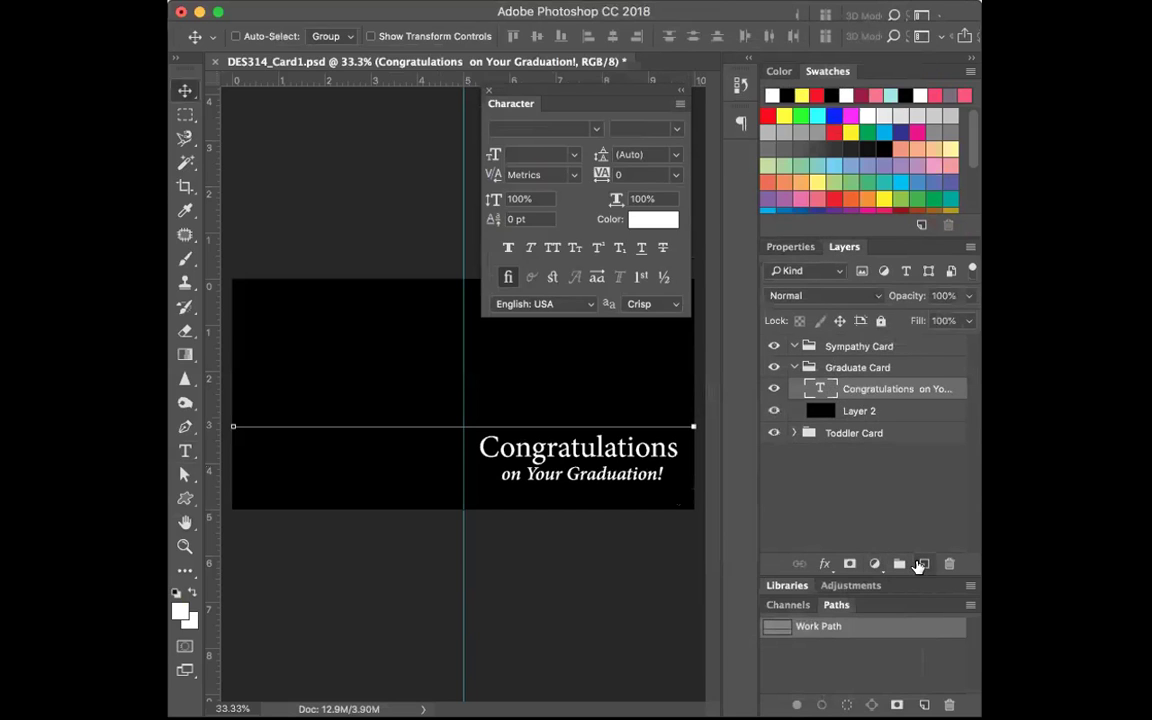
{"action": "left_click", "coordinate": [923, 564]}
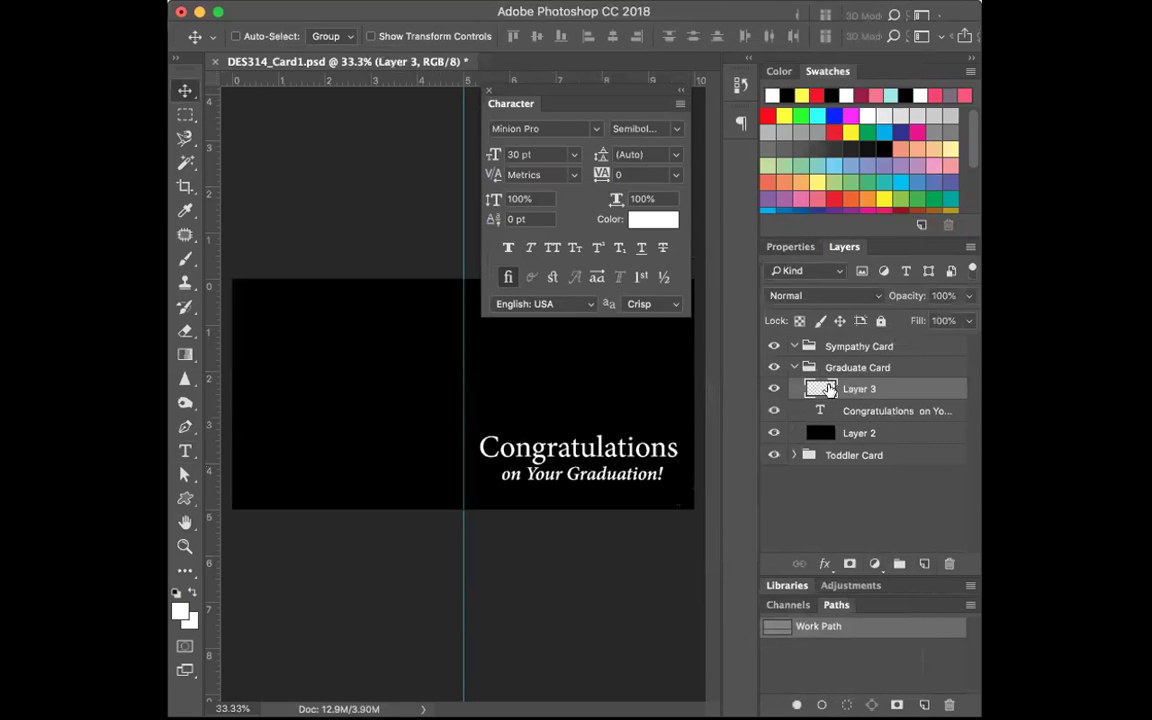
{"action": "key", "text": "super+s"}
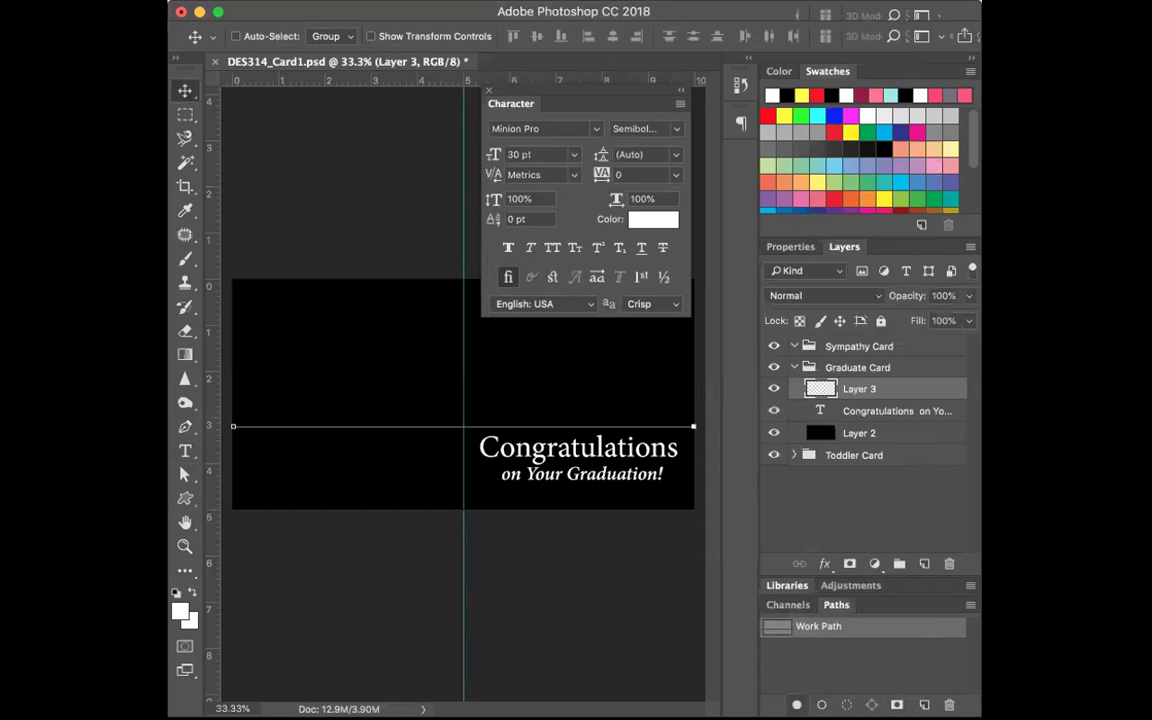
{"action": "left_click", "coordinate": [800, 665]}
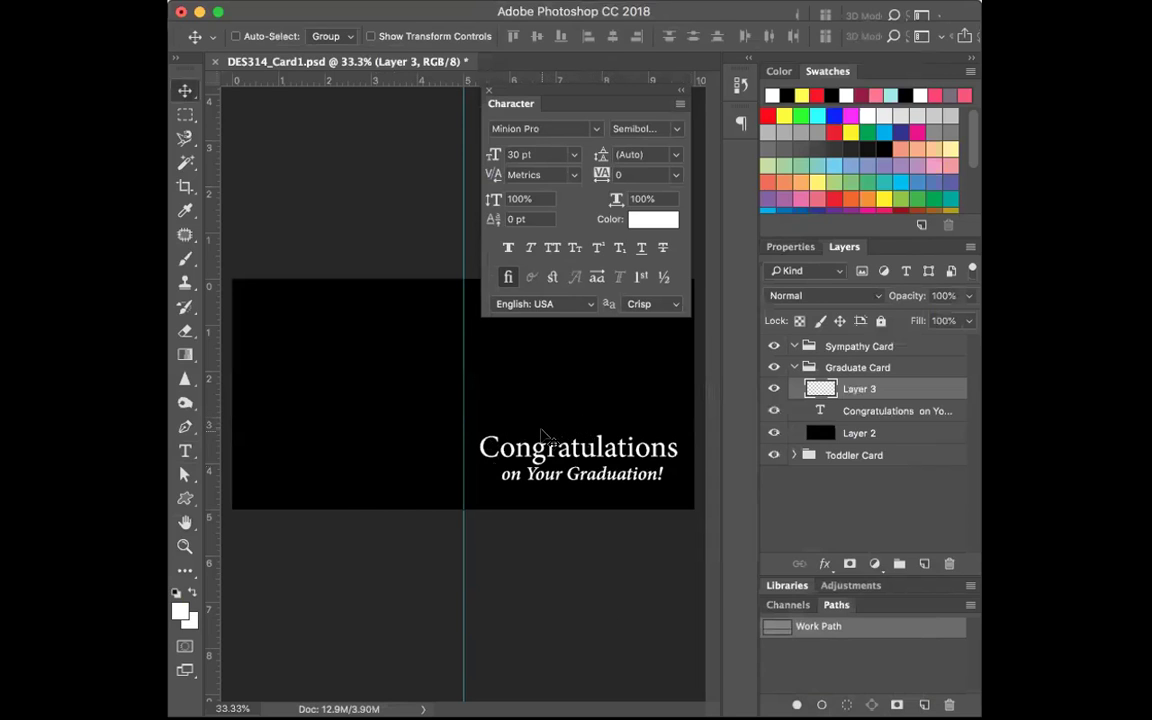
Step: Try to make a new anti-aliased selection with a 0-pixel feather radius from the horizontal path
{"action": "left_click", "coordinate": [184, 545]}
{"action": "left_click", "coordinate": [355, 465]}
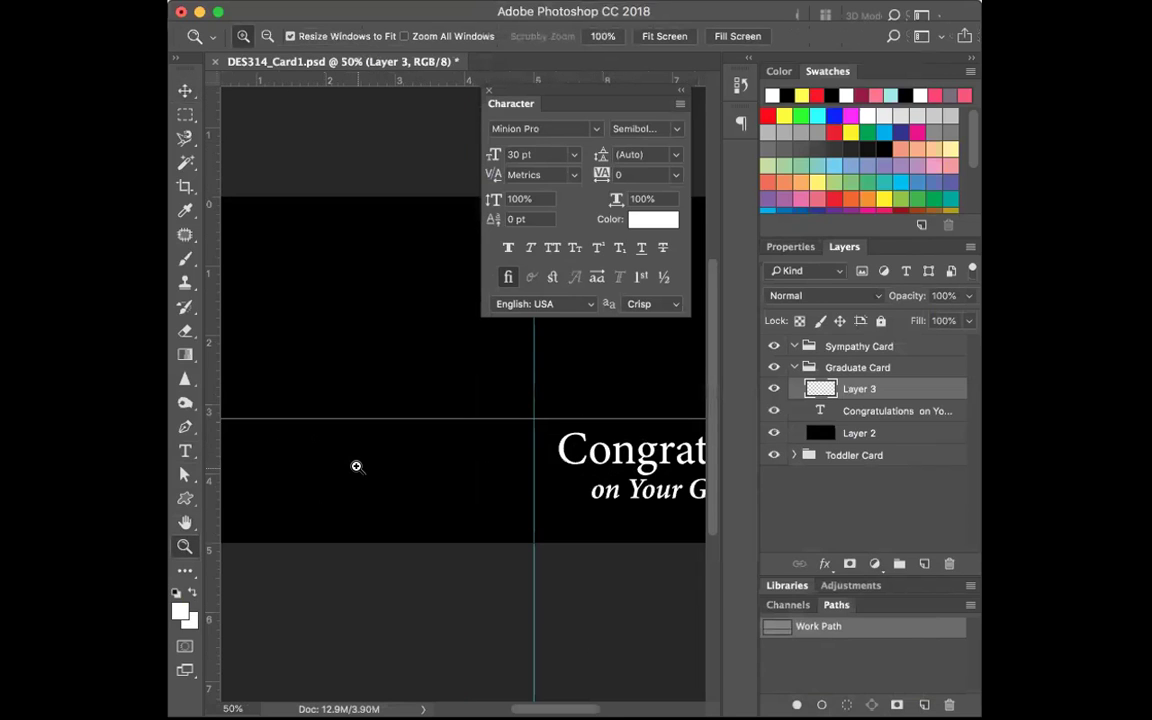
{"action": "left_click", "coordinate": [355, 465]}
{"action": "left_click", "coordinate": [335, 437]}
{"action": "left_click", "coordinate": [338, 420]}
{"action": "key", "text": "v"}
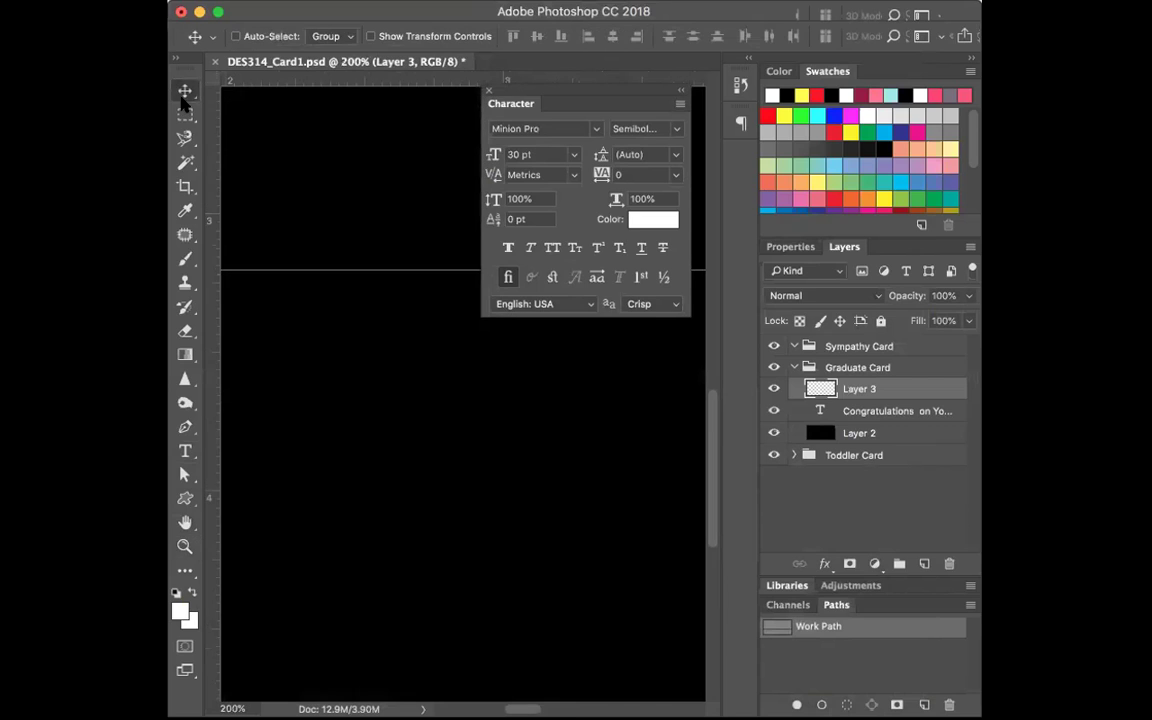
{"action": "scroll", "coordinate": [348, 402], "scroll_direction": "left", "scroll_amount": 3}
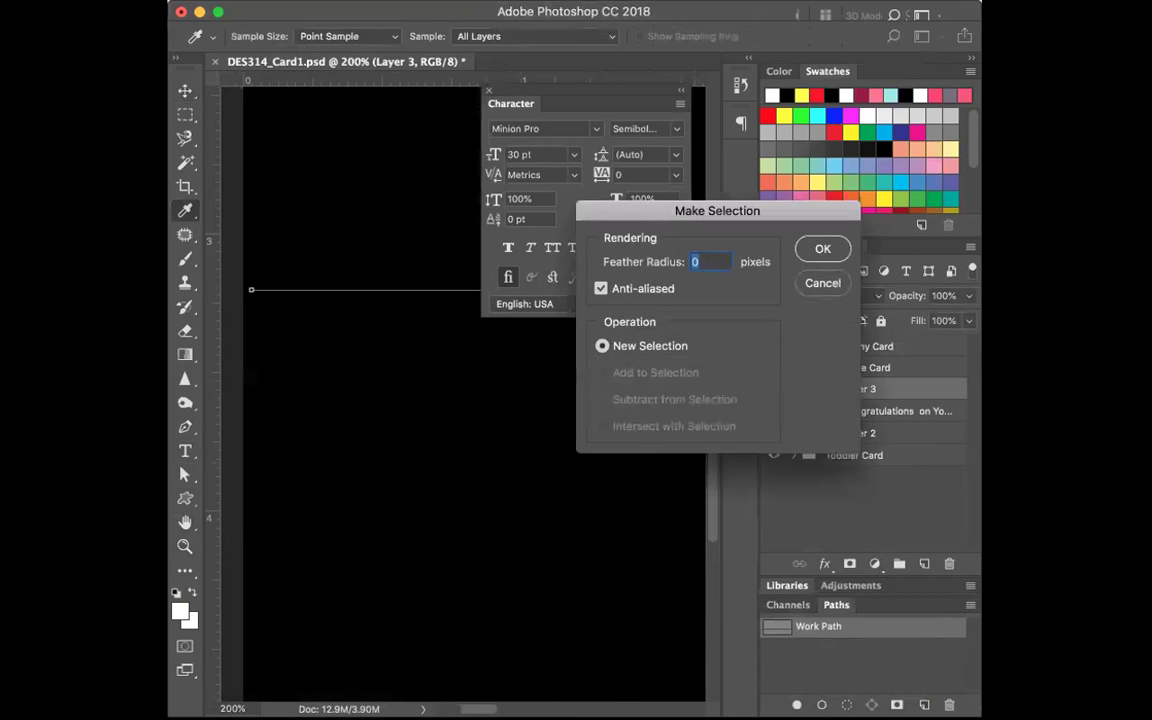
{"action": "left_click", "coordinate": [821, 249]}
{"action": "key", "text": "v"}
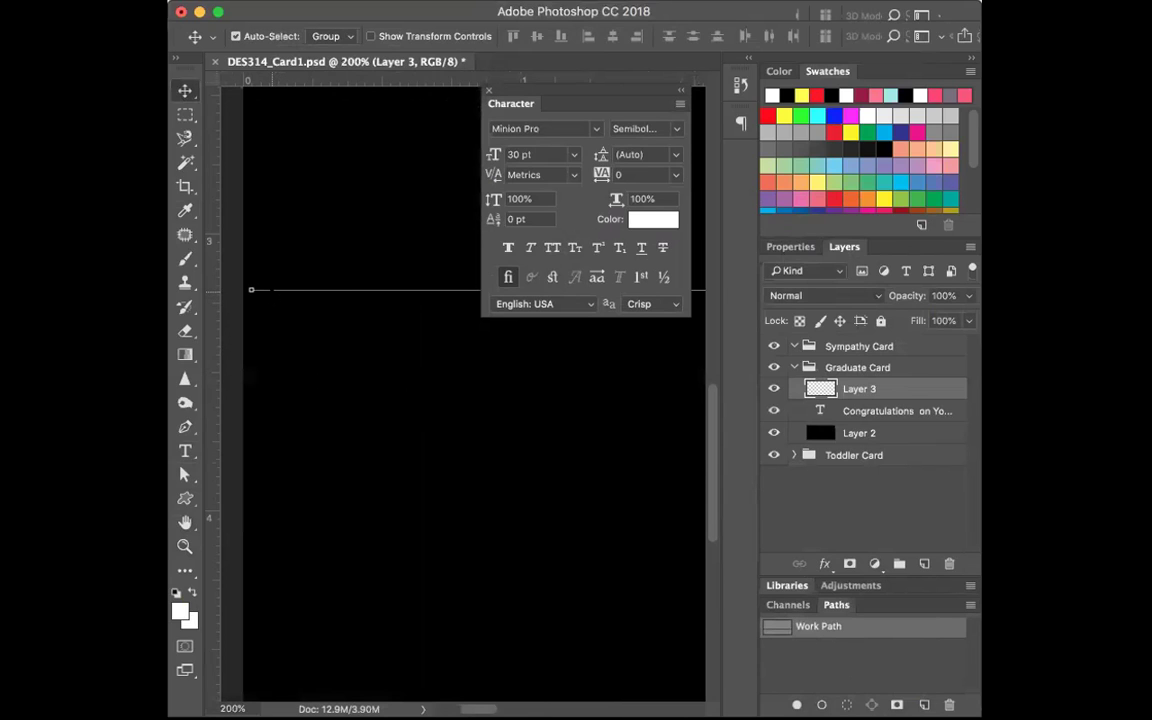
Step: Delete the horizontal work path from the document
{"action": "key", "text": "super+minus"}
{"action": "key", "text": "super+minus"}
{"action": "key", "text": "BackSpace"}
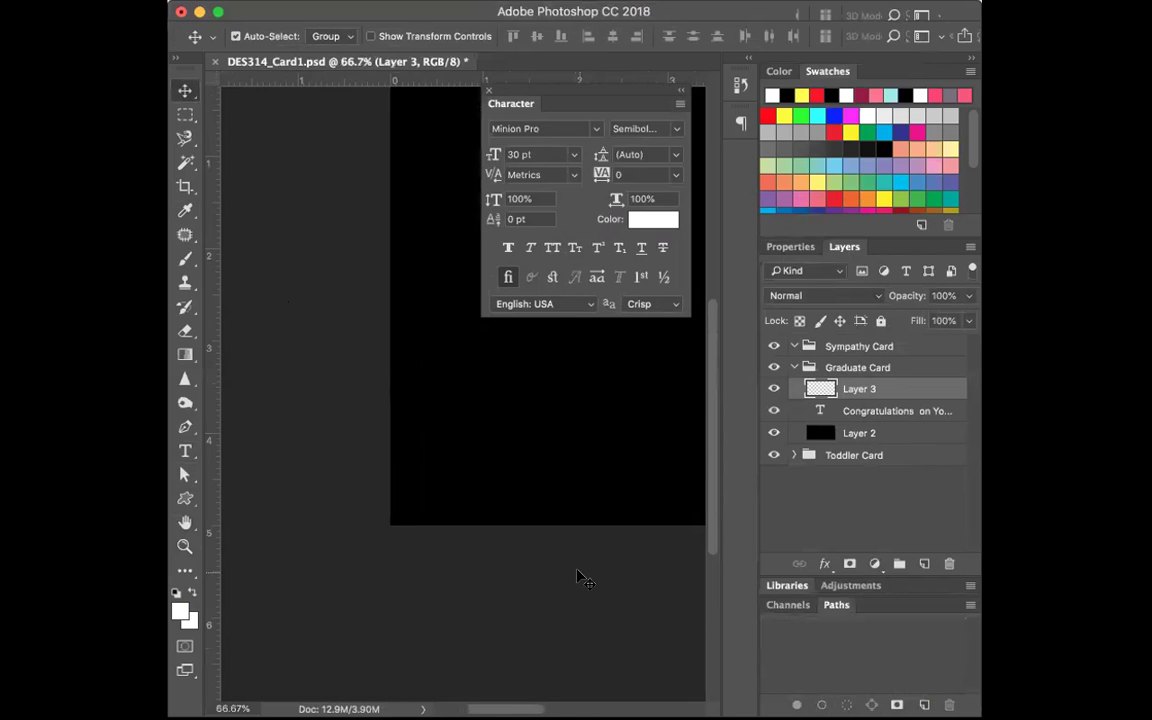
{"action": "key", "text": "super+minus"}
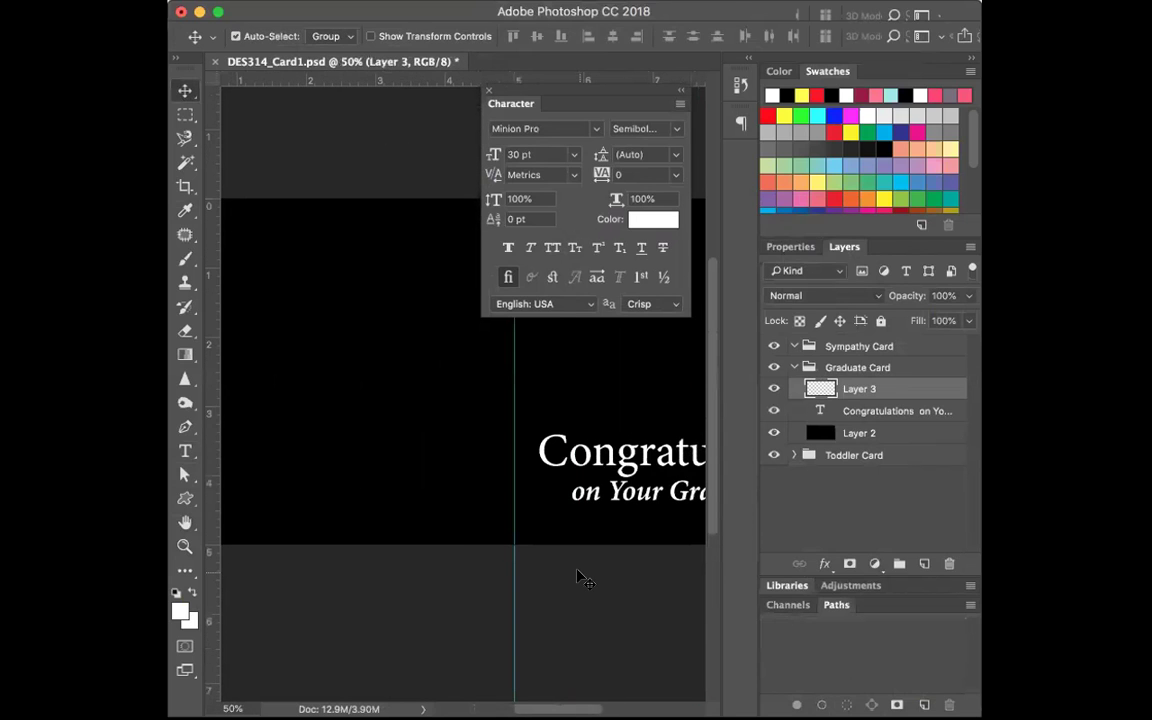
{"action": "key", "text": "super+minus"}
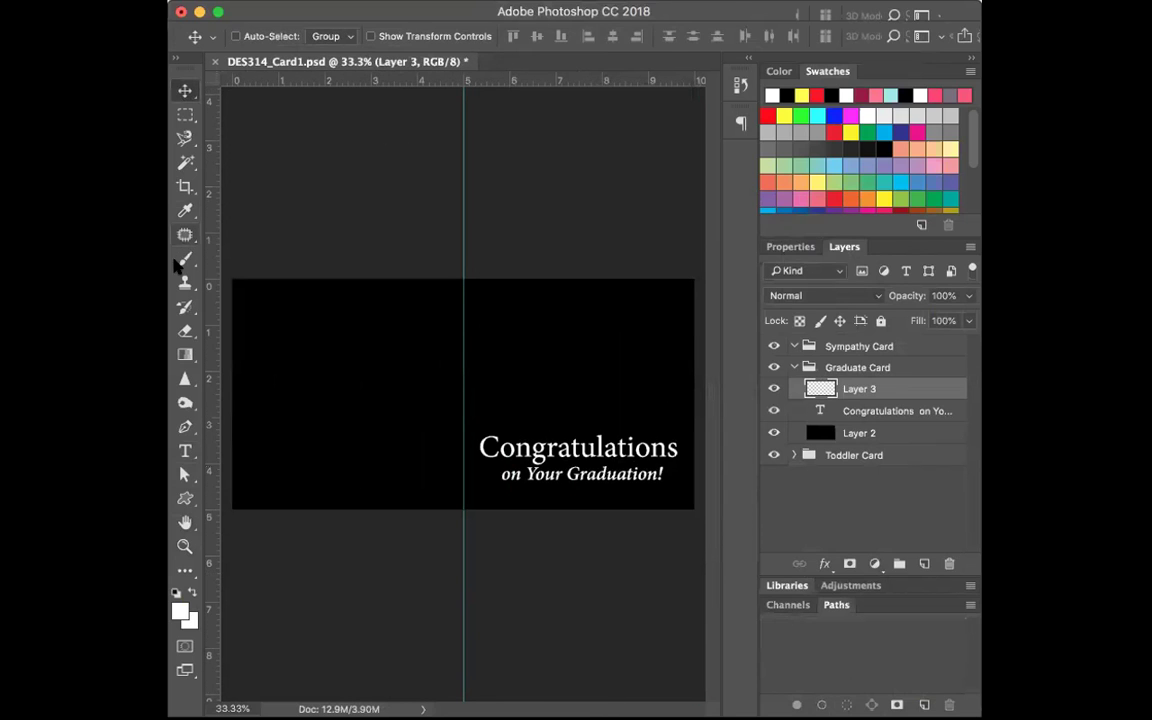
Step: Try a curved stroke across the lower back half of the black card with the Kyle's Screentones 35 brush, and undo it
{"action": "left_click", "coordinate": [186, 259]}
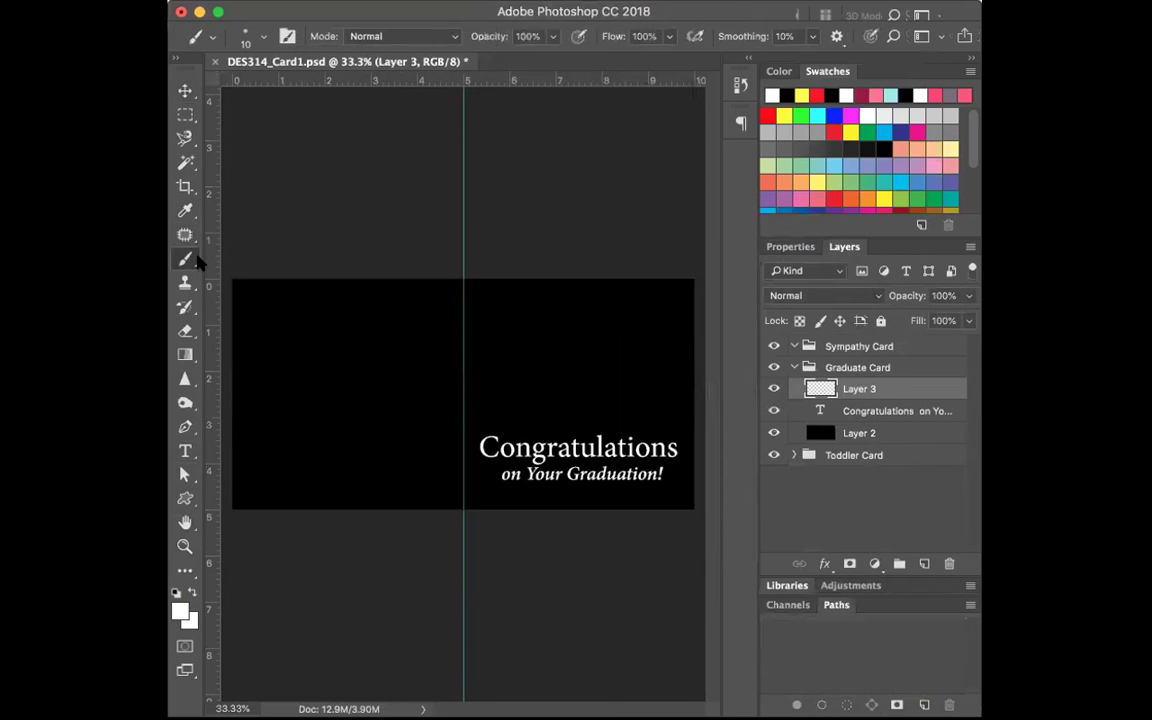
{"action": "left_click", "coordinate": [248, 42]}
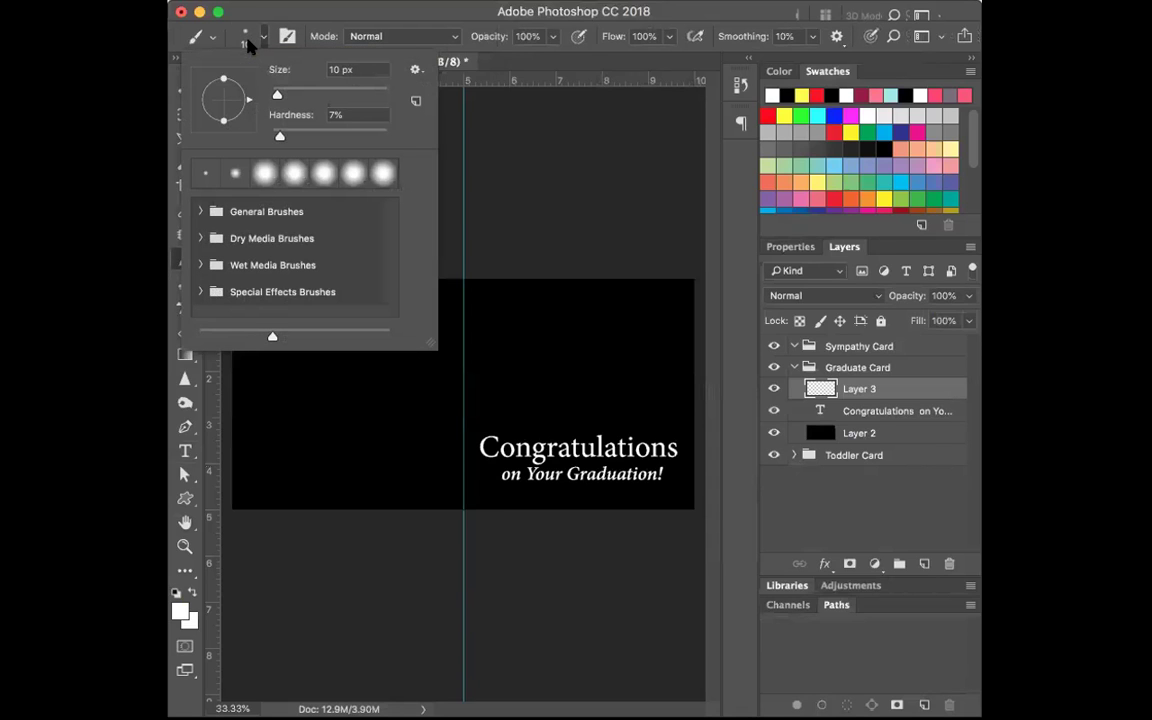
{"action": "left_click", "coordinate": [293, 296]}
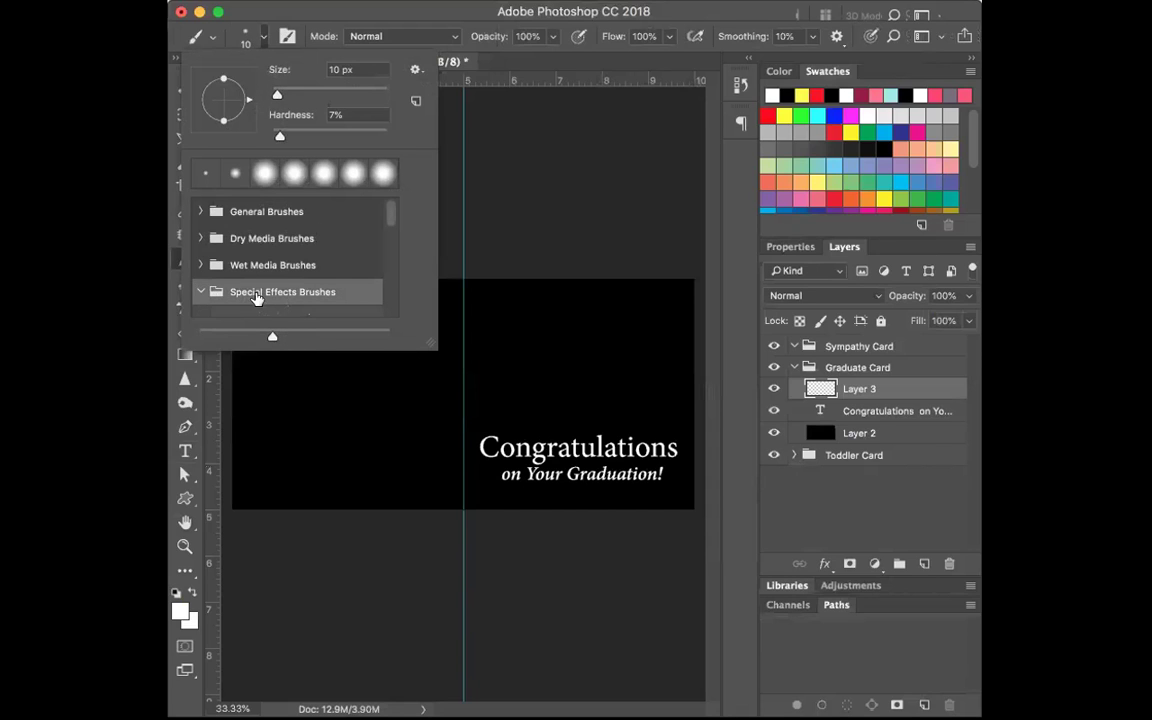
{"action": "left_click", "coordinate": [201, 291]}
{"action": "scroll", "coordinate": [256, 299], "scroll_direction": "up", "scroll_amount": 3}
{"action": "scroll", "coordinate": [256, 299], "scroll_direction": "down", "scroll_amount": 5}
{"action": "scroll", "coordinate": [256, 299], "scroll_direction": "down", "scroll_amount": 2}
{"action": "scroll", "coordinate": [256, 299], "scroll_direction": "down", "scroll_amount": 3}
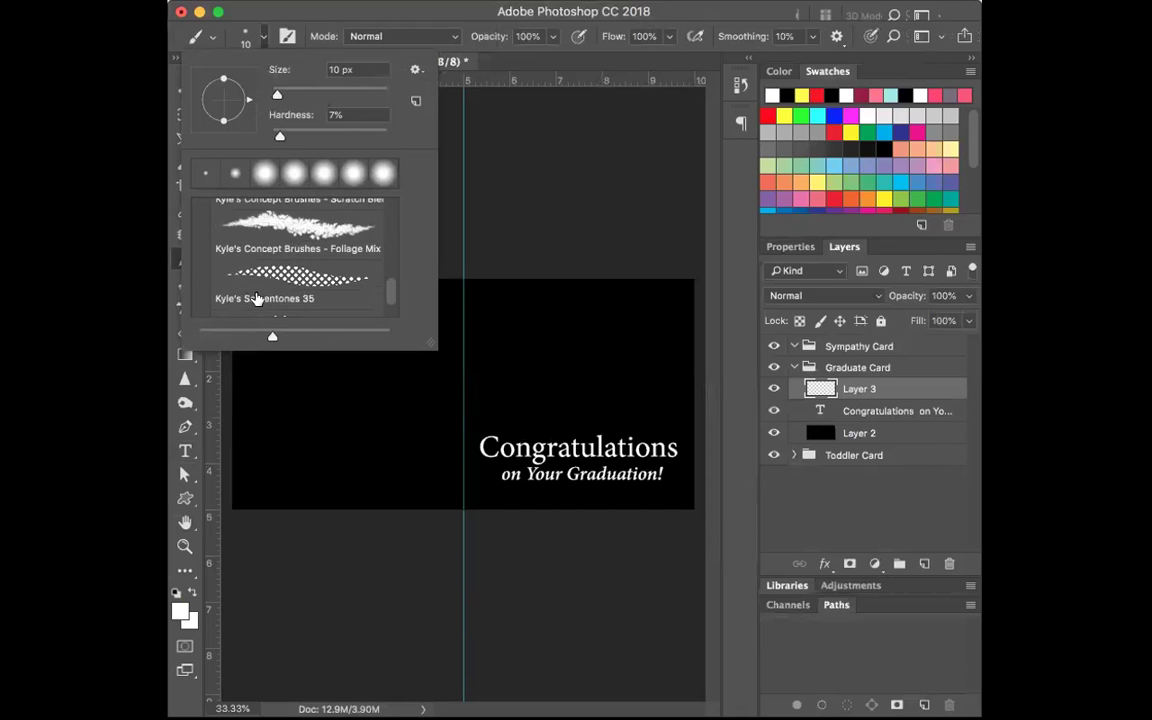
{"action": "left_click", "coordinate": [283, 243]}
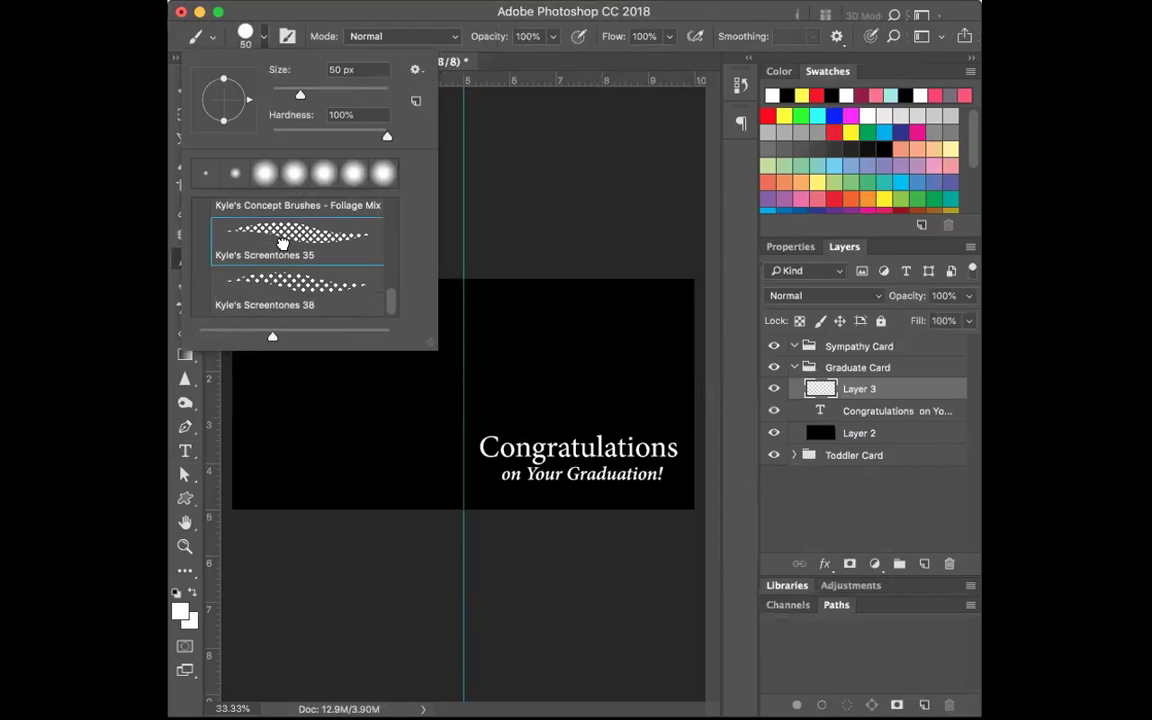
{"action": "mouse_move", "coordinate": [258, 477]}
{"action": "left_mouse_down"}
{"action": "mouse_move", "coordinate": [296, 472]}
{"action": "mouse_move", "coordinate": [429, 504]}
{"action": "left_mouse_up"}
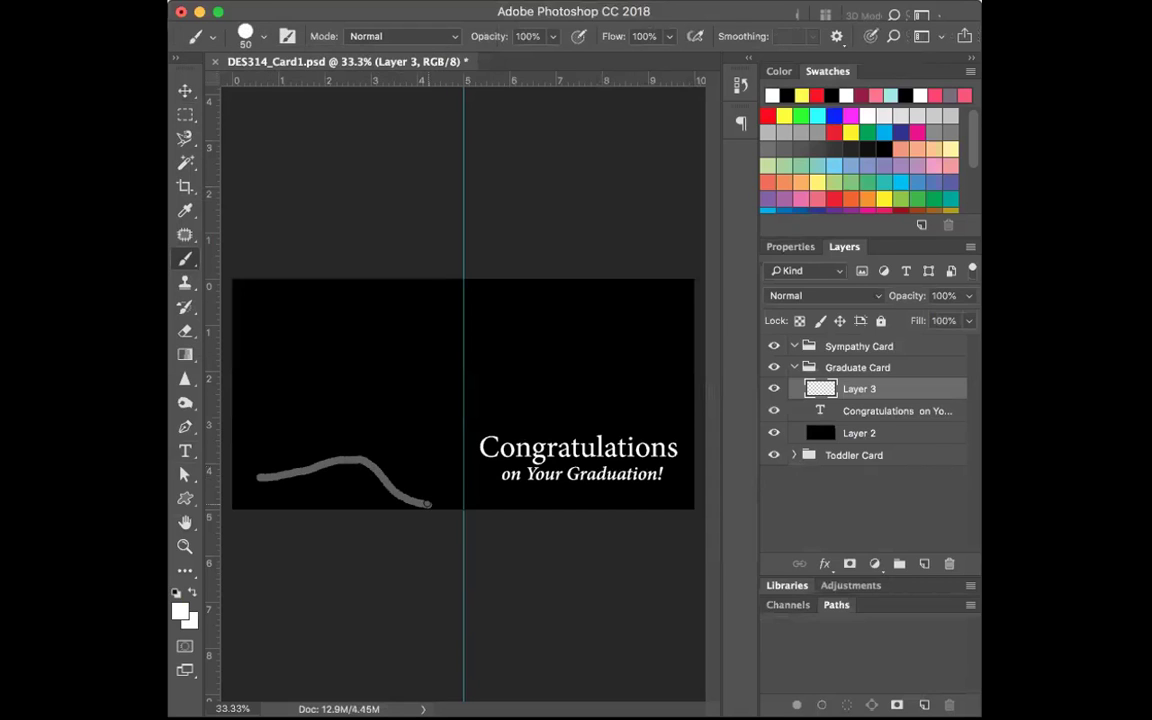
{"action": "key", "text": "super+z"}
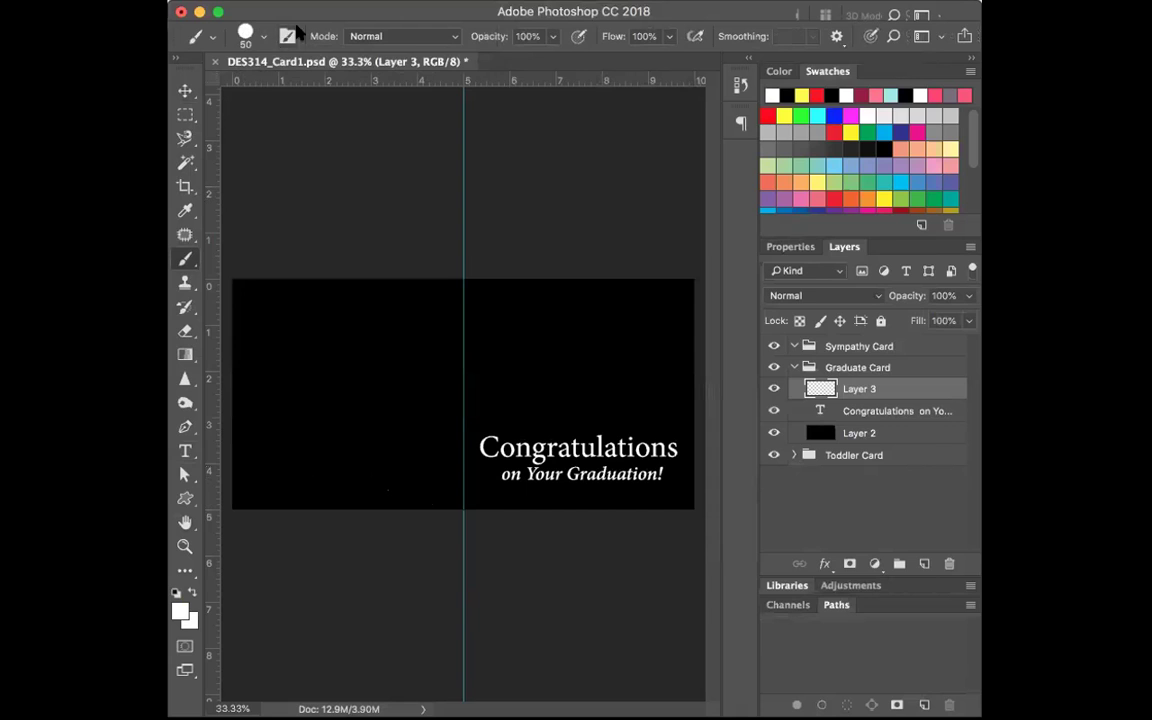
Step: Try a short stroke on the lower back half of the card with a soft round brush preset, and undo it
{"action": "left_click", "coordinate": [247, 35]}
{"action": "left_click", "coordinate": [292, 176]}
{"action": "left_click_drag", "start_coordinate": [305, 487], "coordinate": [346, 462]}
{"action": "key", "text": "super+z"}
{"action": "left_click", "coordinate": [186, 91]}
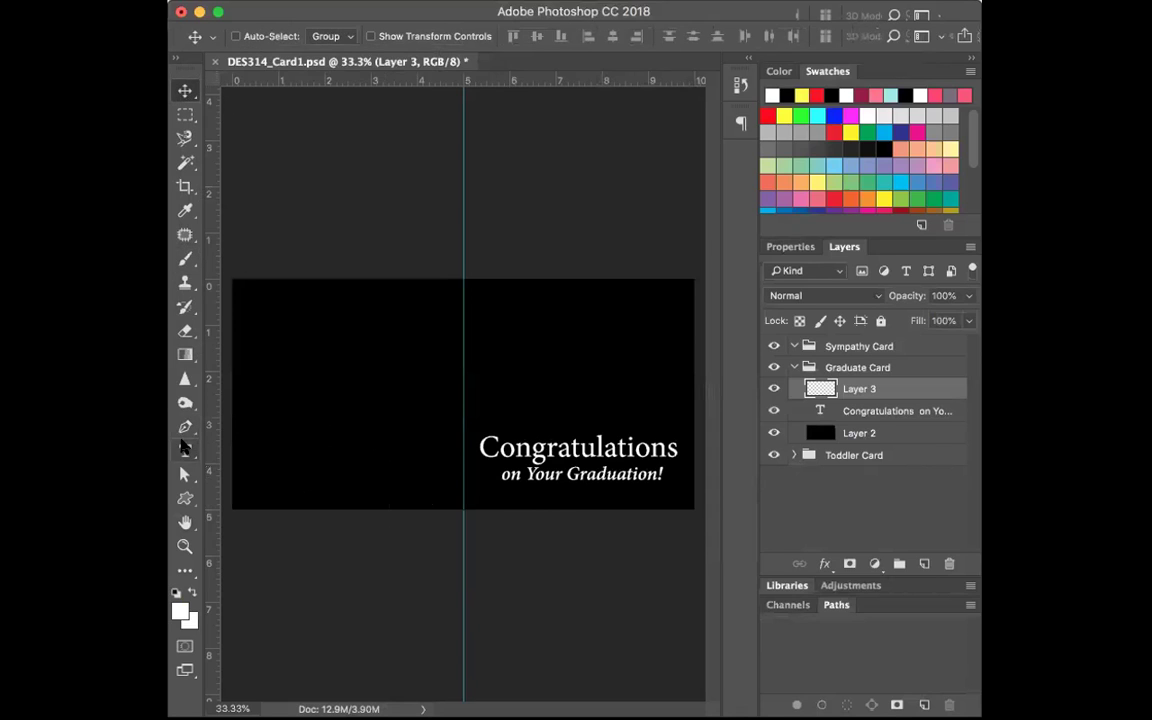
Step: Draw a closed, thin horizontal path with the Pen tool across the full card width, just above the Congratulations text
{"action": "left_click", "coordinate": [185, 428]}
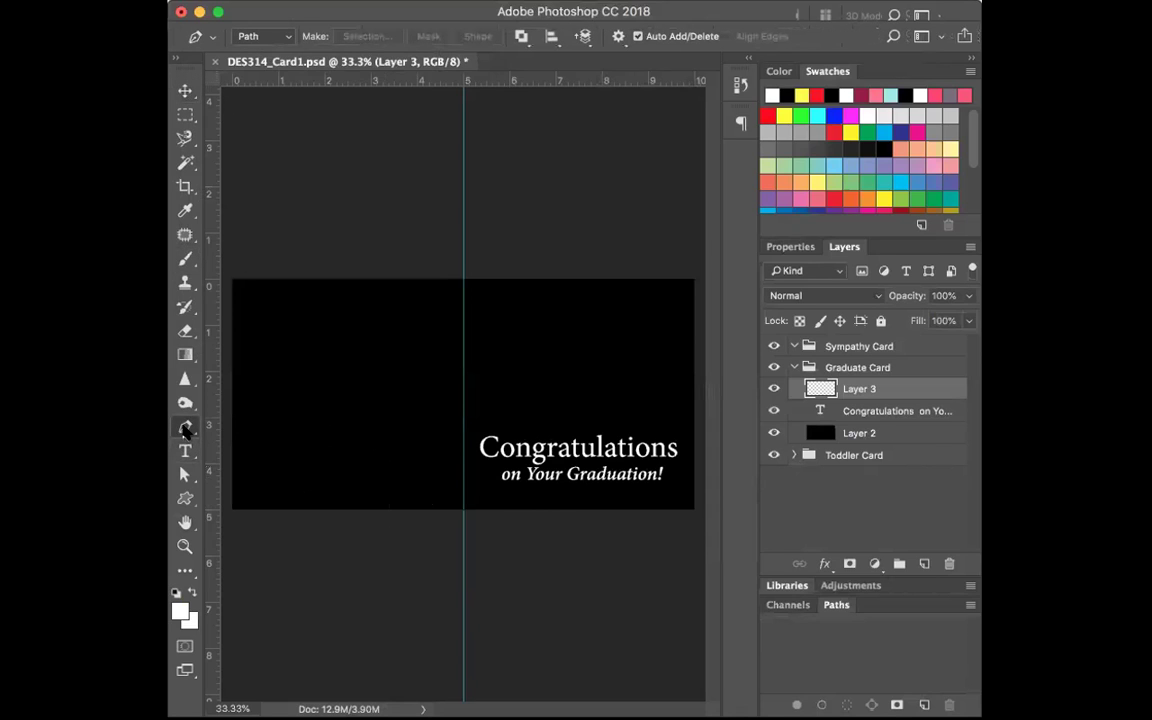
{"action": "left_click", "coordinate": [233, 417]}
{"action": "left_click", "coordinate": [694, 417]}
{"action": "left_click", "coordinate": [694, 424]}
{"action": "left_click", "coordinate": [233, 424]}
{"action": "left_click", "coordinate": [233, 417]}
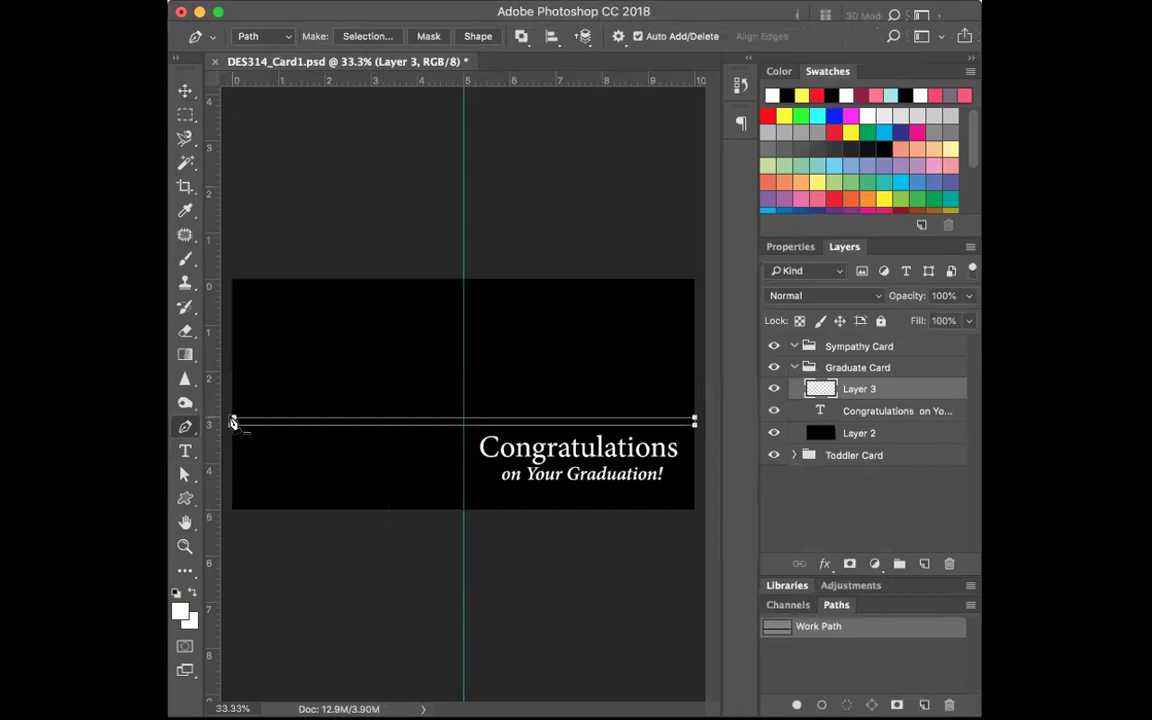
{"action": "left_click", "coordinate": [185, 91]}
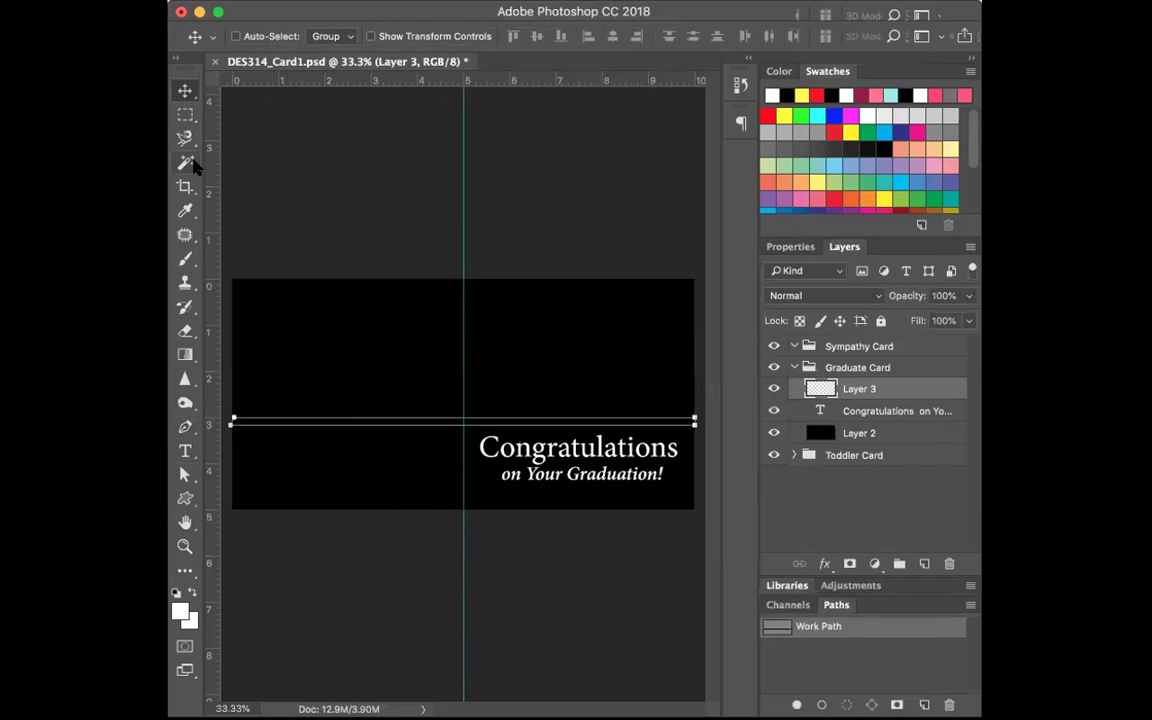
{"action": "left_click", "coordinate": [186, 428]}
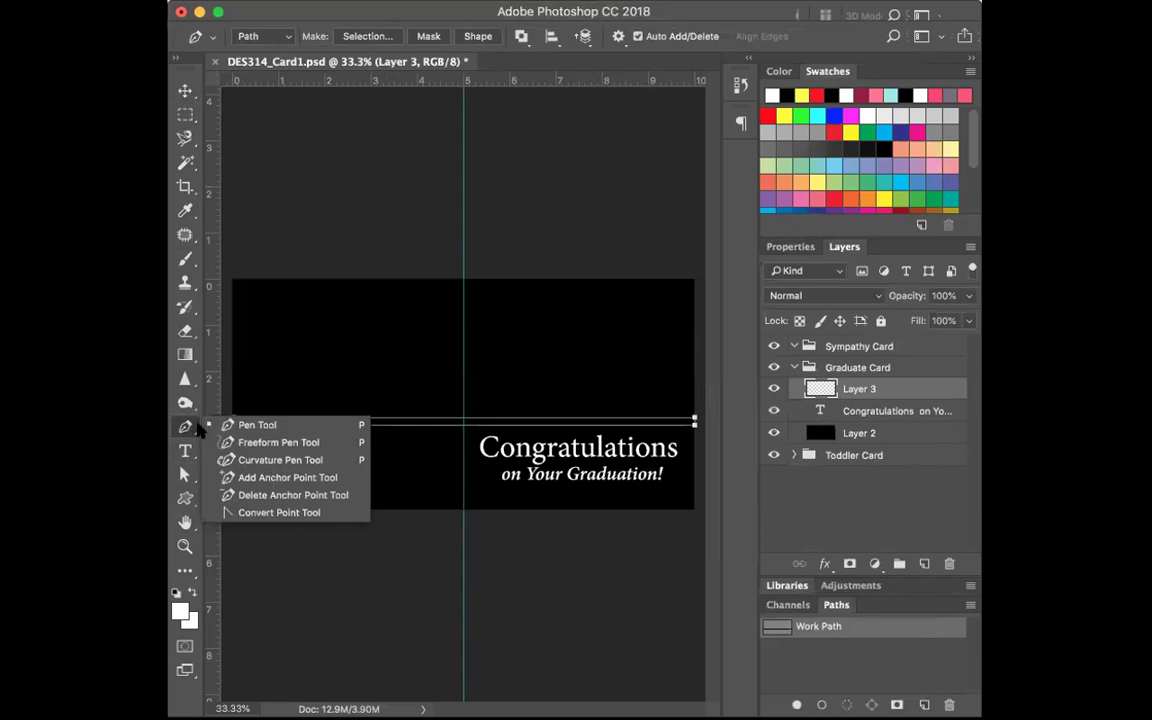
{"action": "left_click", "coordinate": [231, 512]}
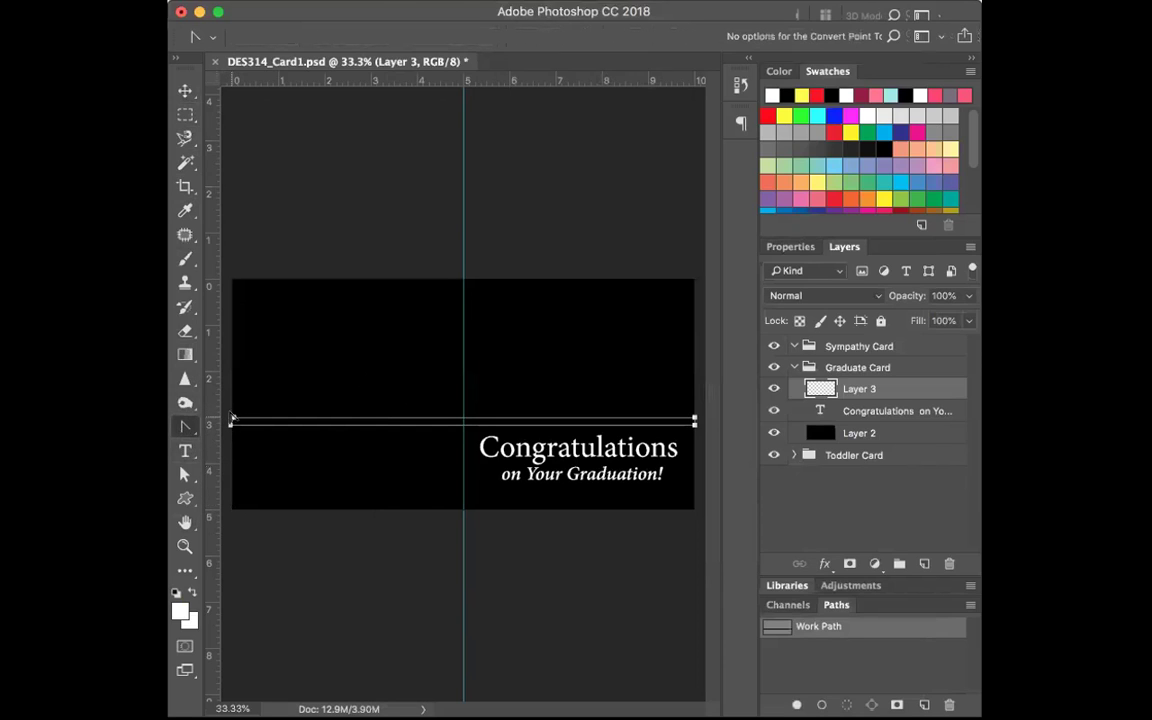
{"action": "left_click", "coordinate": [185, 92]}
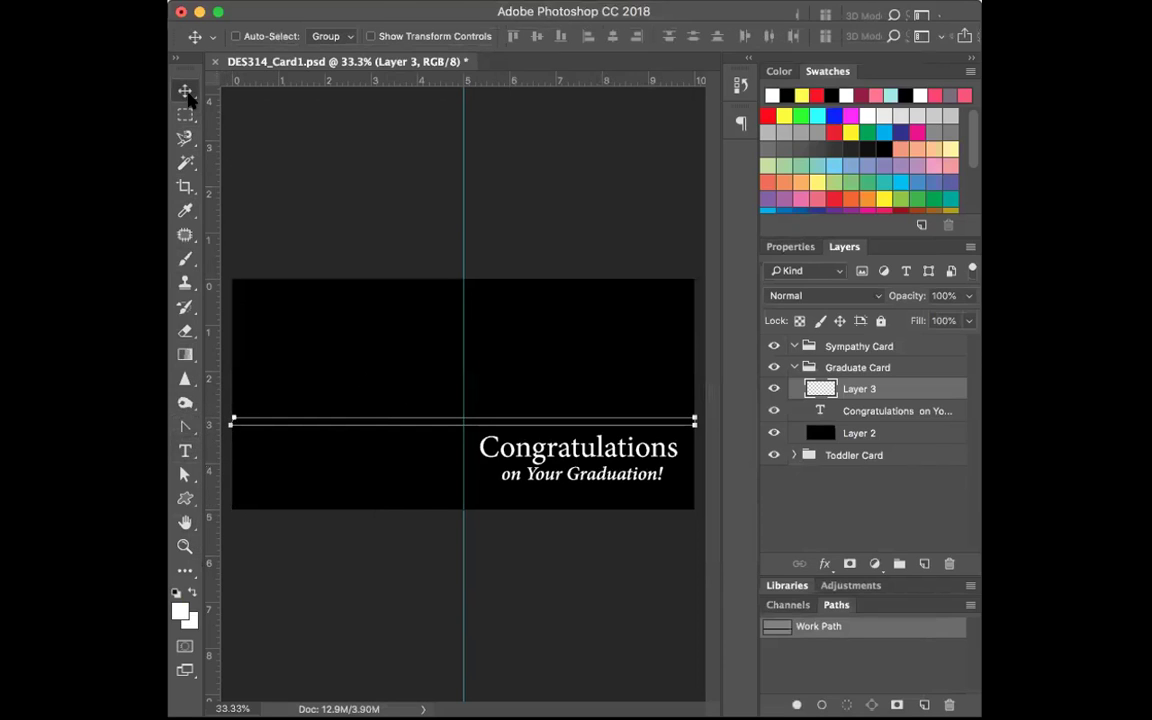
{"action": "left_click", "coordinate": [186, 98]}
Step: Move the left-end anchor points of the thin horizontal path onto the card's left edge, and inspect its right end
{"action": "left_click", "coordinate": [183, 475]}
{"action": "left_click_drag", "start_coordinate": [231, 424], "coordinate": [231, 425]}
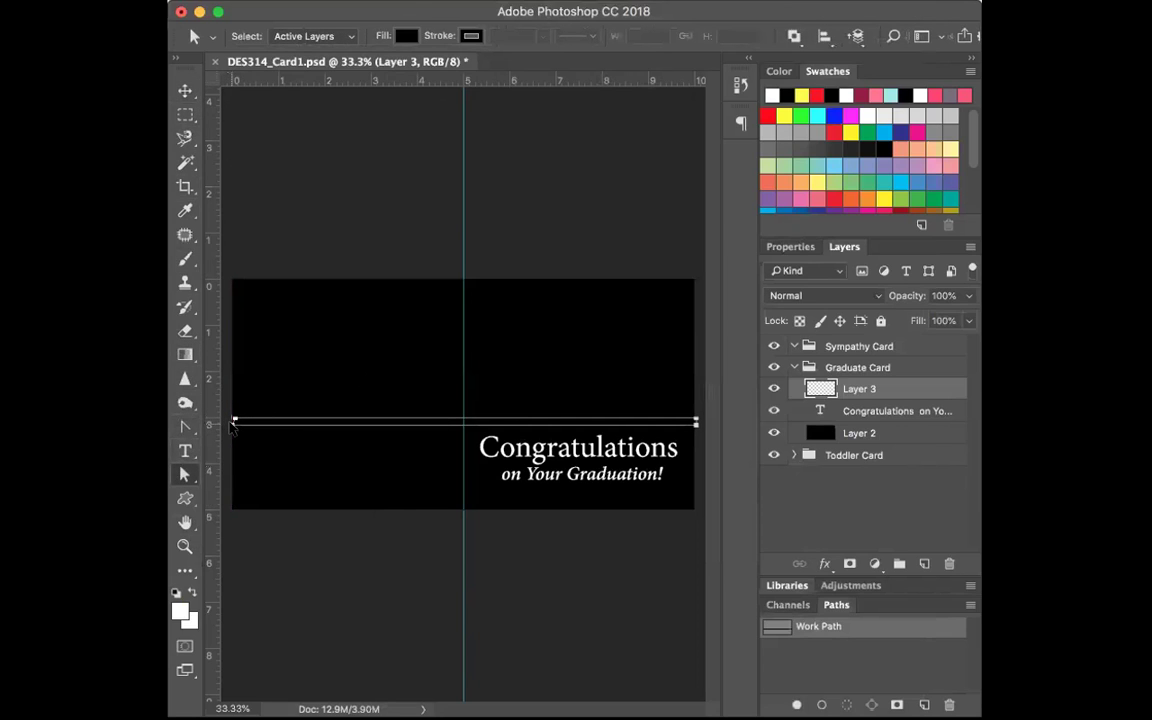
{"action": "left_click", "coordinate": [185, 546]}
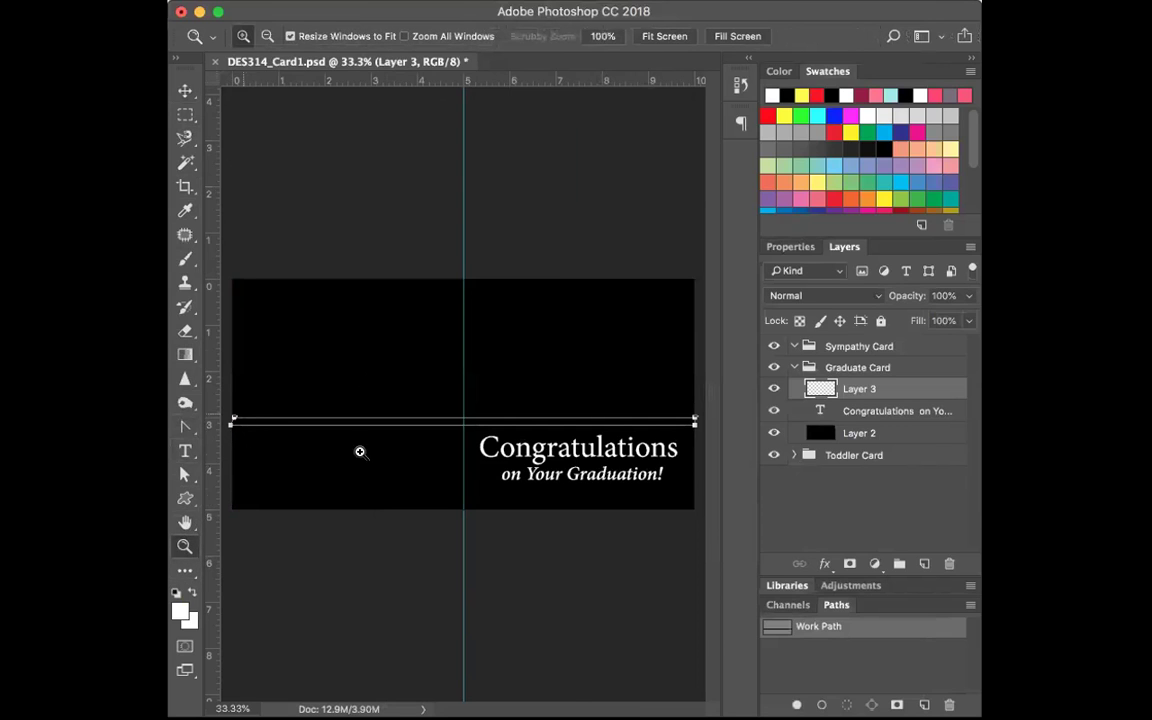
{"action": "left_click", "coordinate": [283, 440]}
{"action": "left_click", "coordinate": [249, 442]}
{"action": "left_click", "coordinate": [250, 444]}
{"action": "scroll", "coordinate": [250, 443], "scroll_direction": "left", "scroll_amount": 10}
{"action": "scroll", "coordinate": [250, 443], "scroll_direction": "down", "scroll_amount": 2}
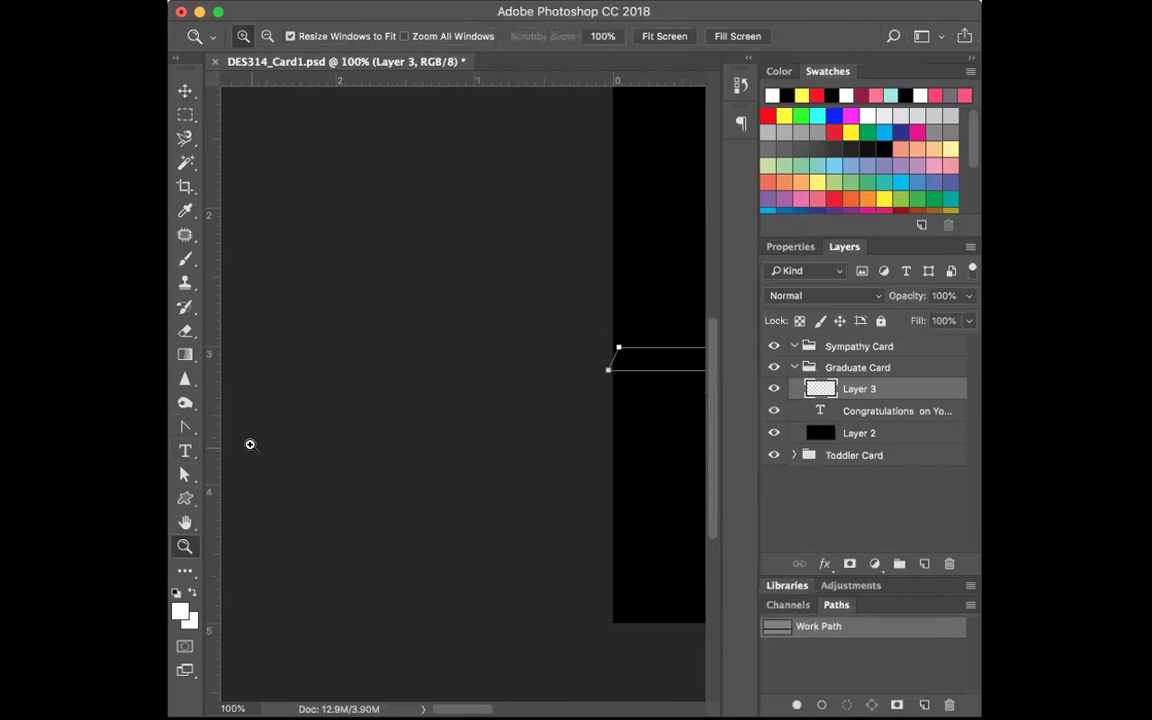
{"action": "left_click", "coordinate": [184, 477]}
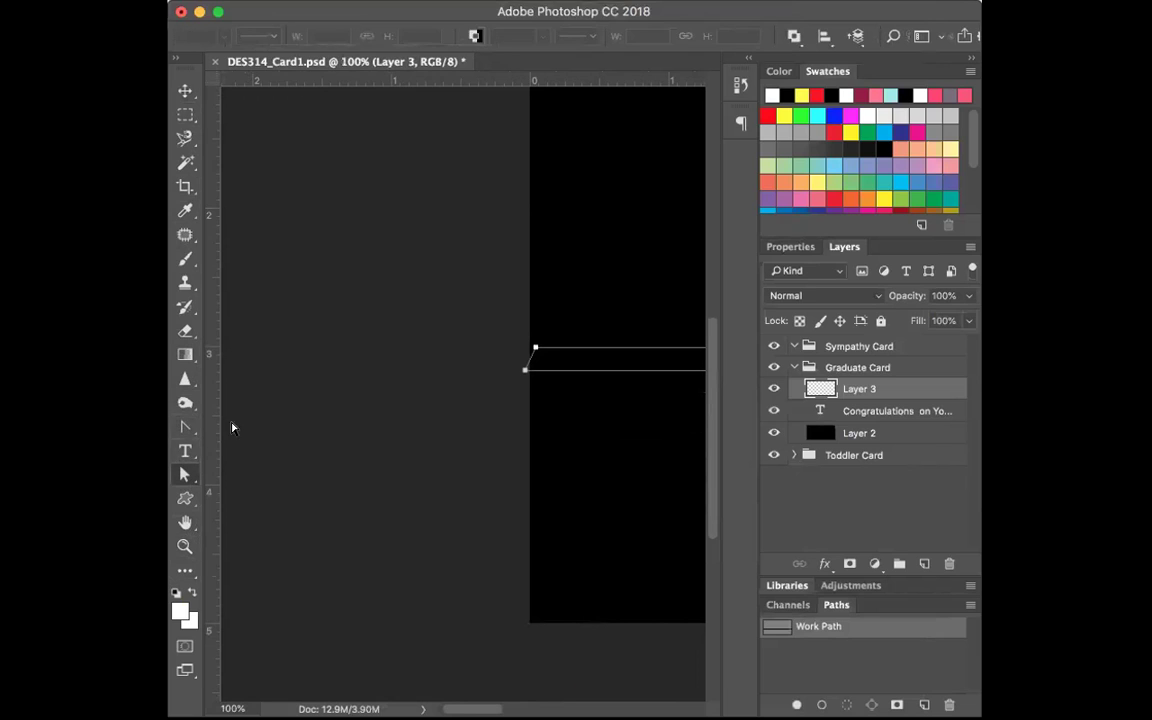
{"action": "left_click_drag", "start_coordinate": [523, 372], "coordinate": [531, 346]}
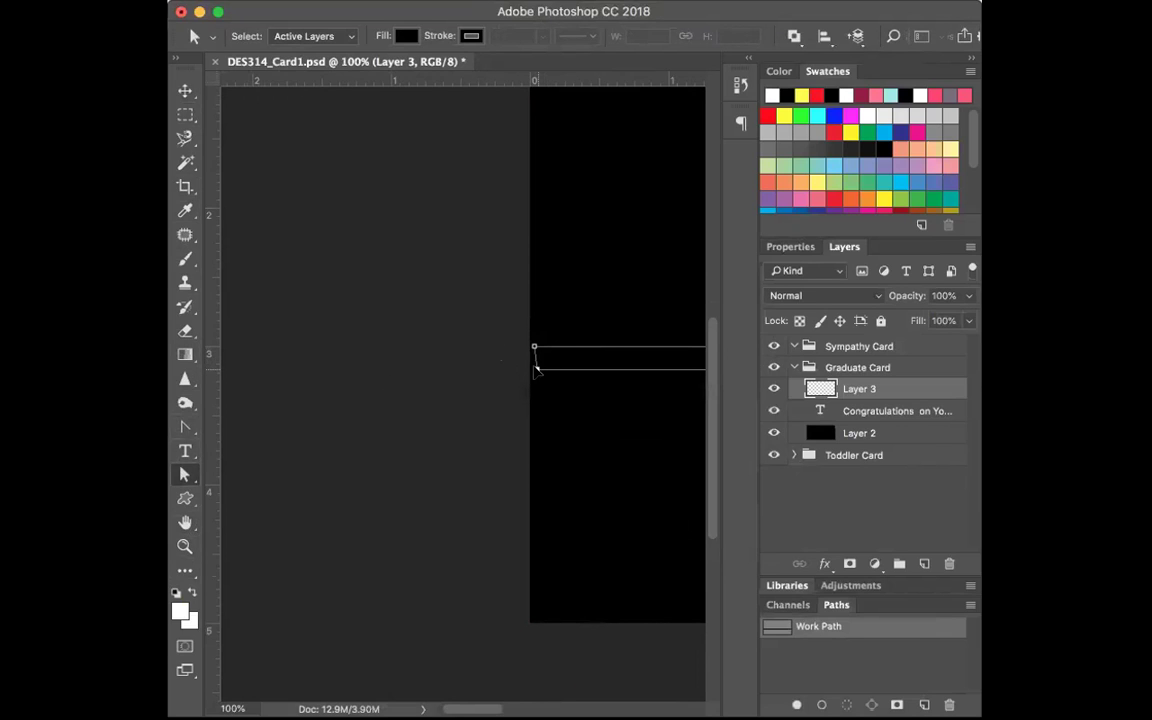
{"action": "left_click_drag", "start_coordinate": [535, 349], "coordinate": [529, 349]}
{"action": "left_click", "coordinate": [541, 370]}
{"action": "scroll", "coordinate": [573, 402], "scroll_direction": "right", "scroll_amount": 15}
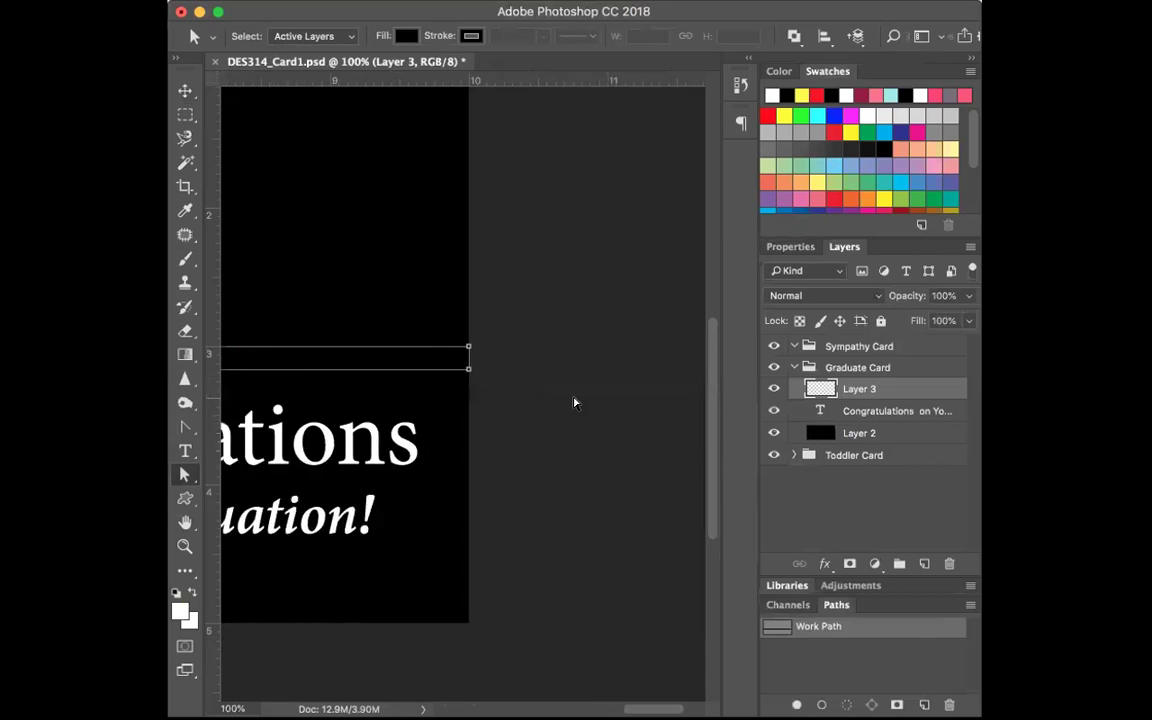
Step: Turn the thin horizontal path into a selection and fill it with dark blue in Normal mode at 100% opacity
{"action": "left_click", "coordinate": [185, 91]}
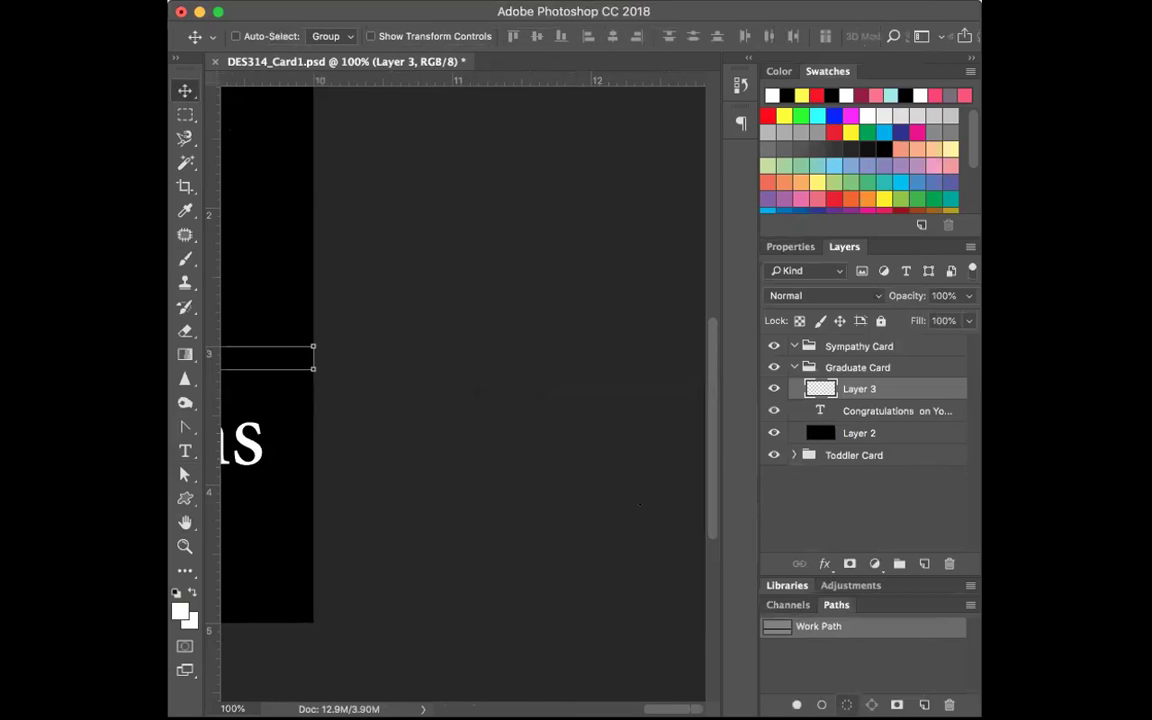
{"action": "key", "text": "ctrl+Return"}
{"action": "left_click", "coordinate": [300, 2]}
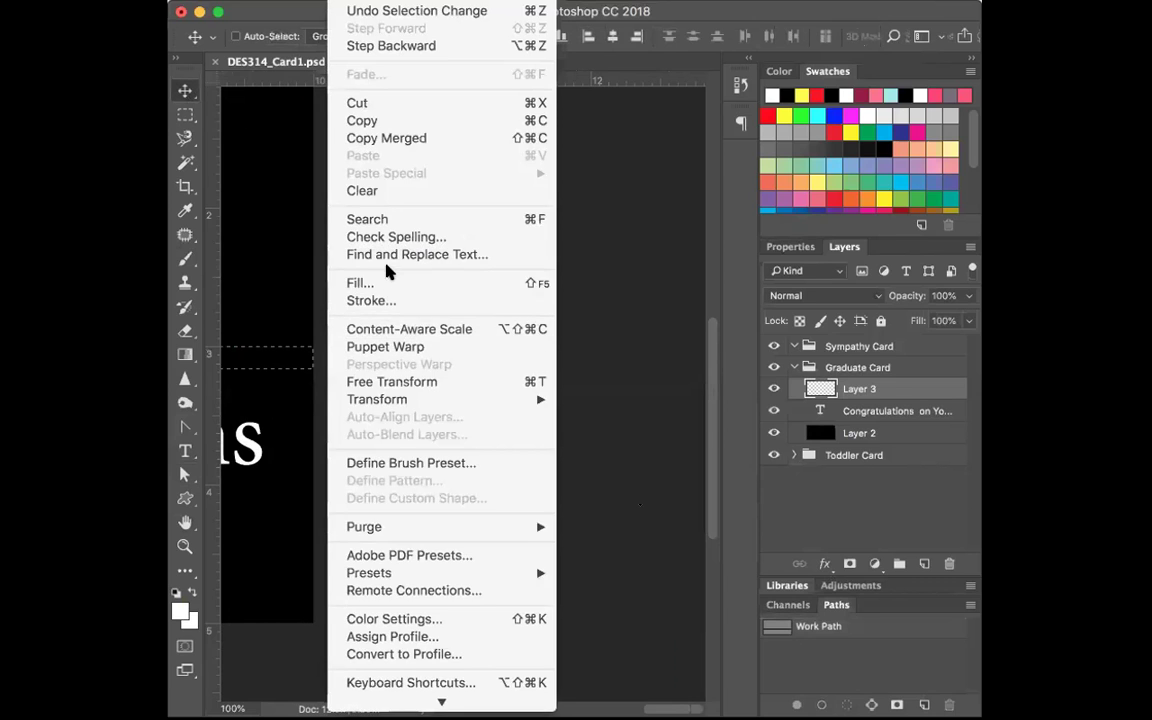
{"action": "left_click", "coordinate": [688, 316]}
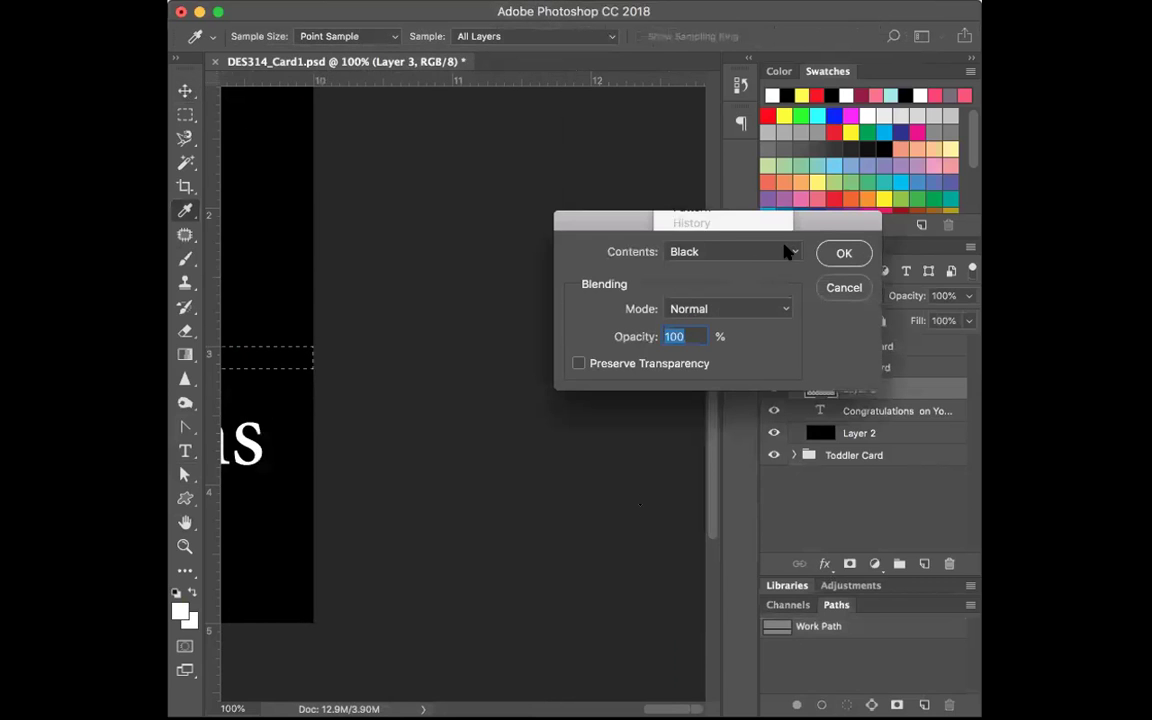
{"action": "left_click", "coordinate": [785, 251]}
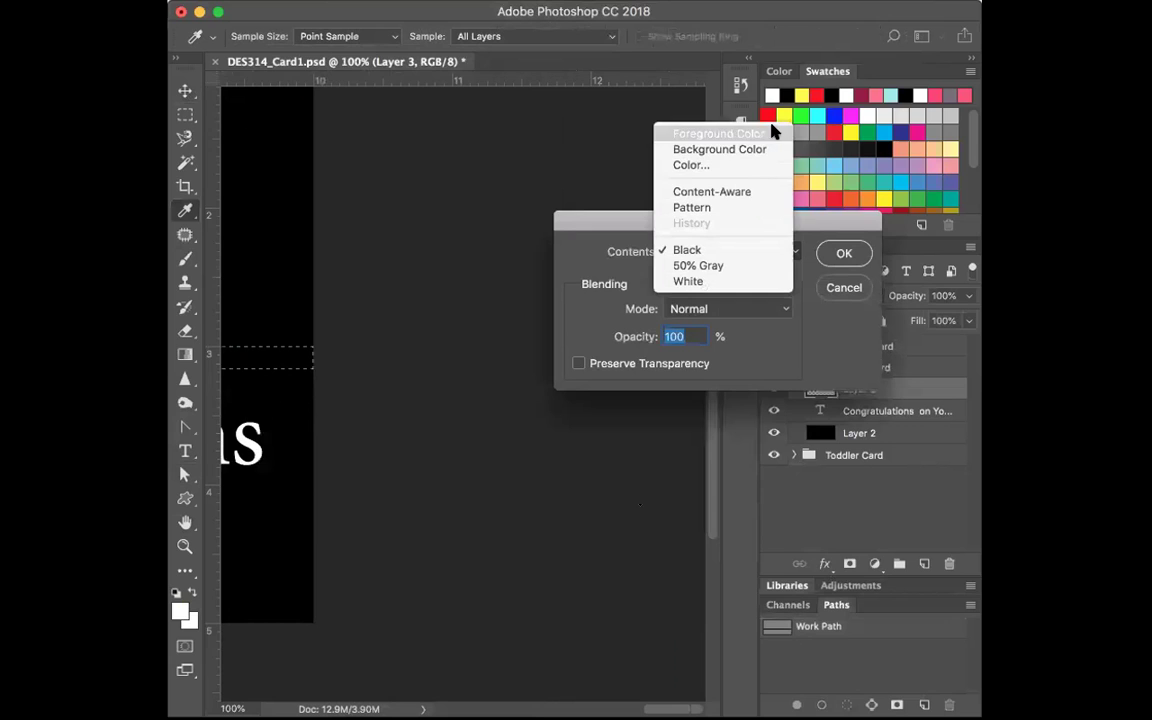
{"action": "left_click", "coordinate": [727, 163]}
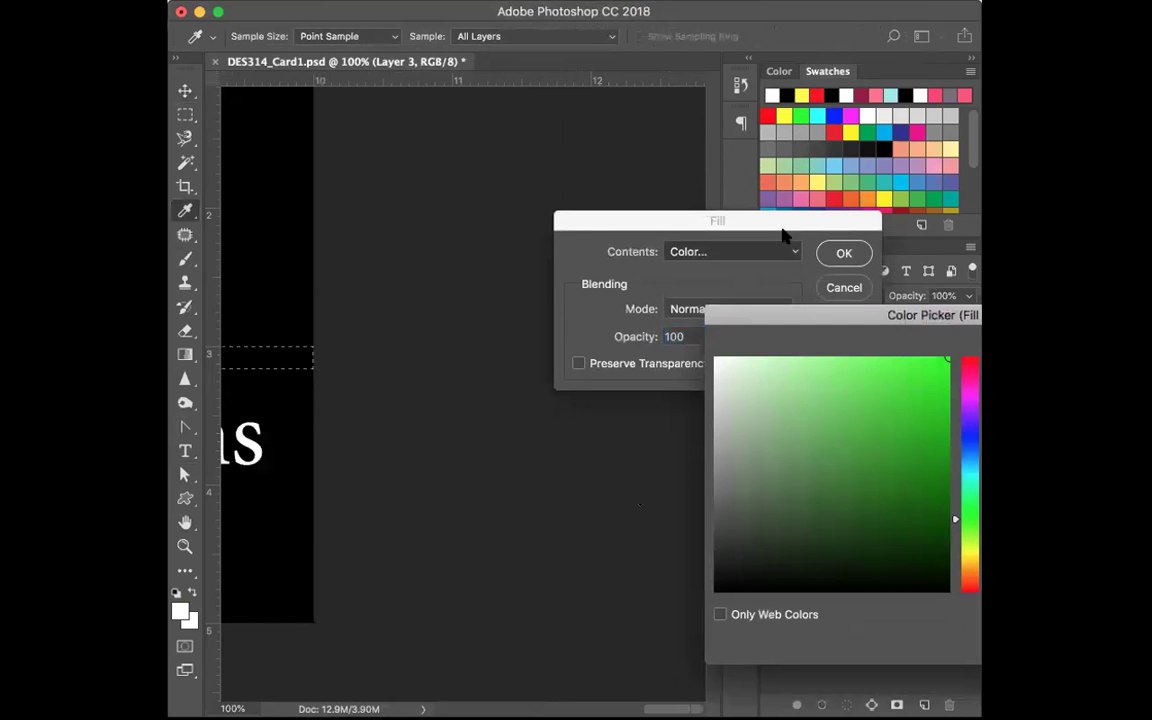
{"action": "left_click_drag", "start_coordinate": [955, 519], "coordinate": [955, 434]}
{"action": "left_click", "coordinate": [946, 465]}
{"action": "left_click", "coordinate": [946, 451]}
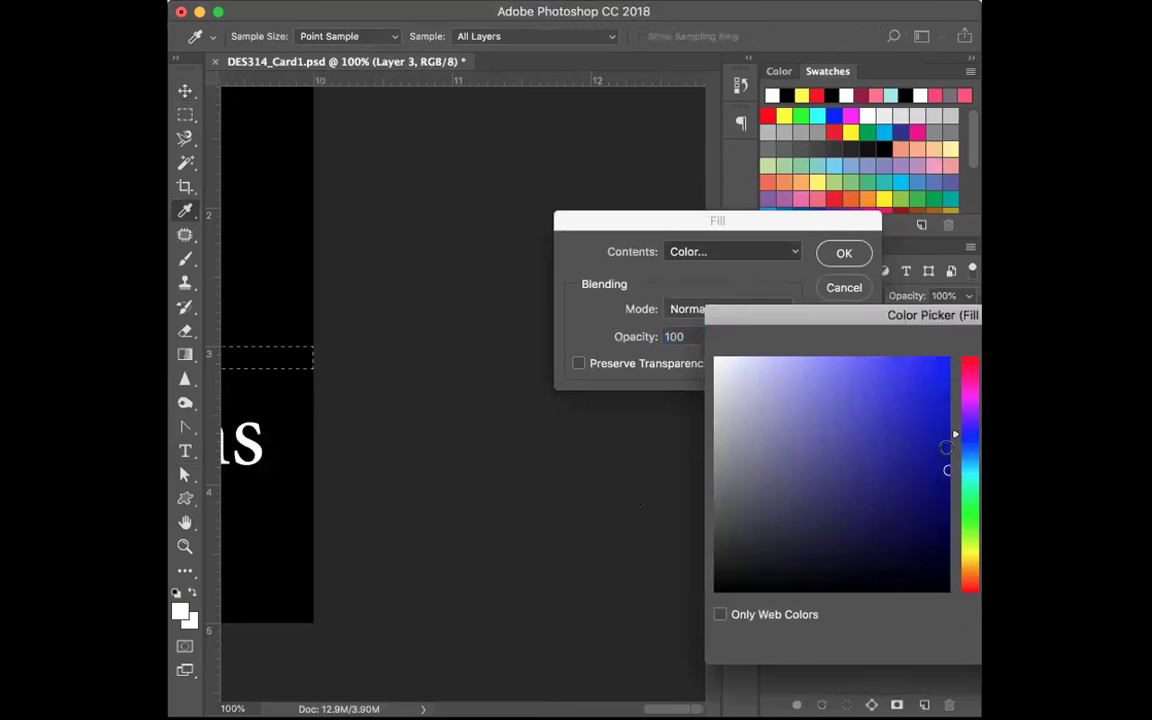
{"action": "key", "text": "Return"}
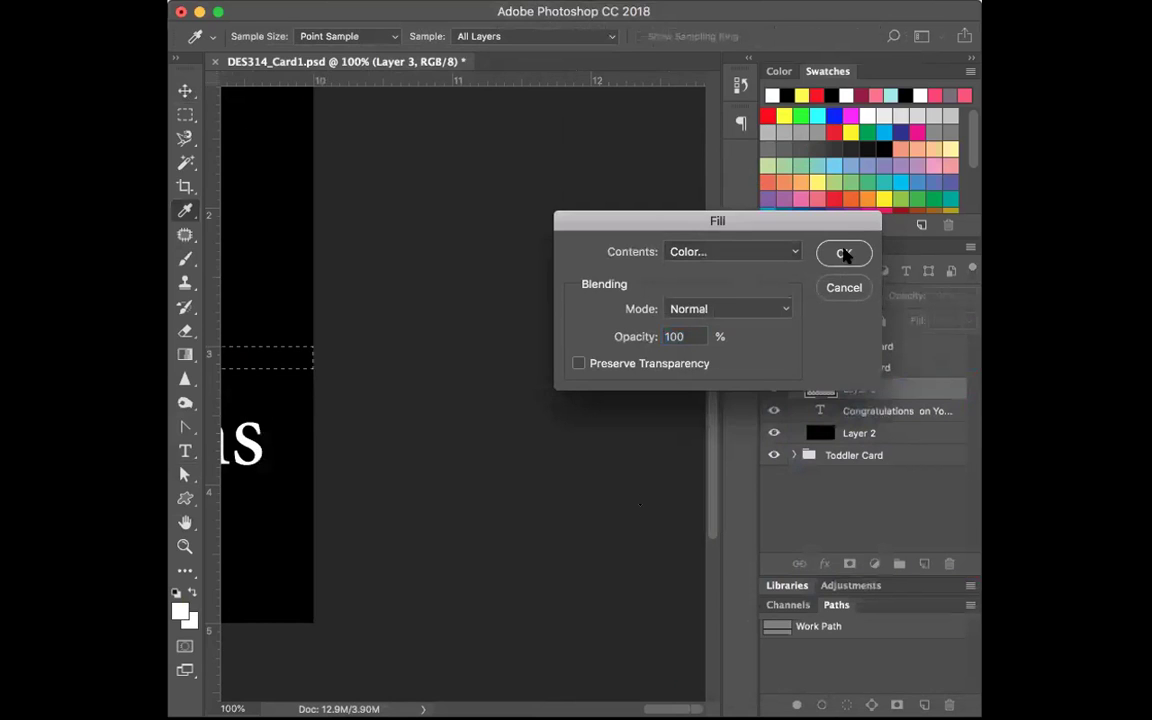
{"action": "left_click", "coordinate": [844, 254]}
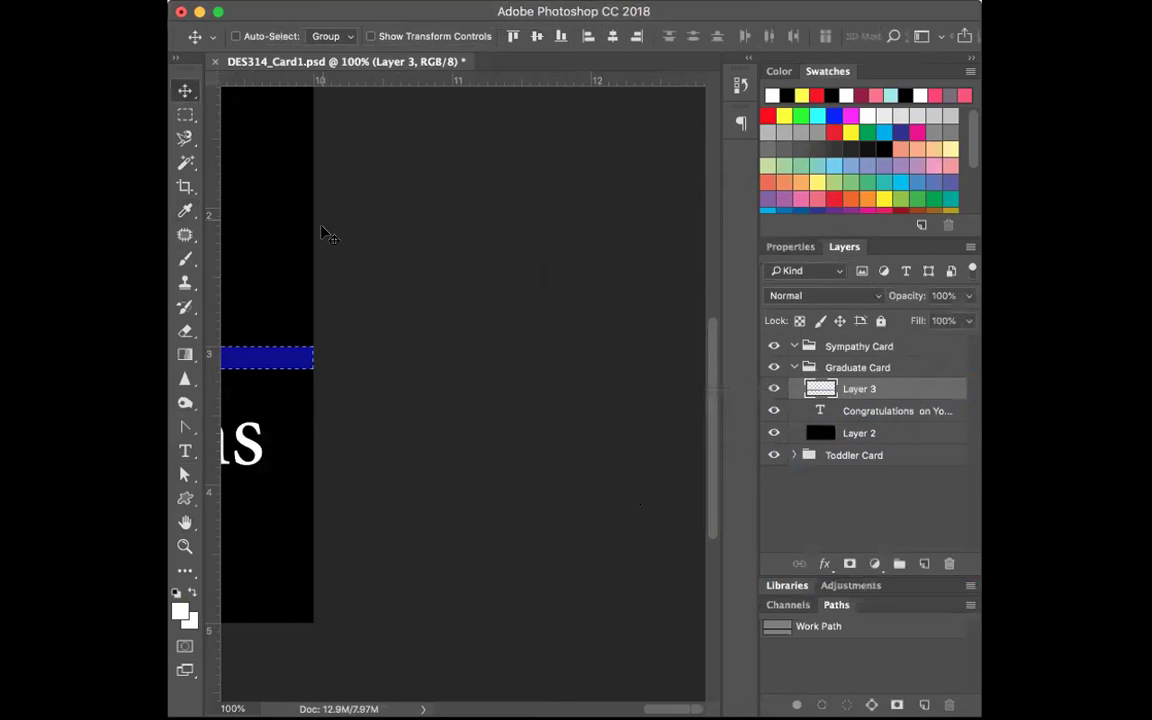
{"action": "left_click", "coordinate": [670, 0]}
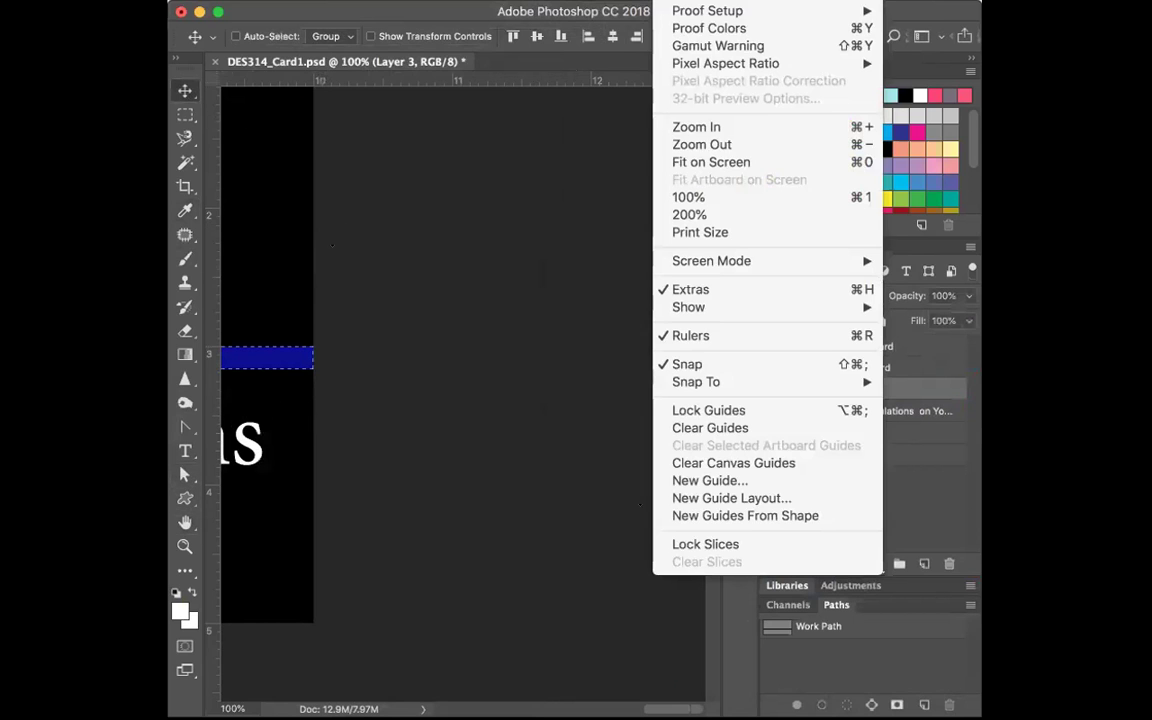
{"action": "left_click", "coordinate": [710, 162]}
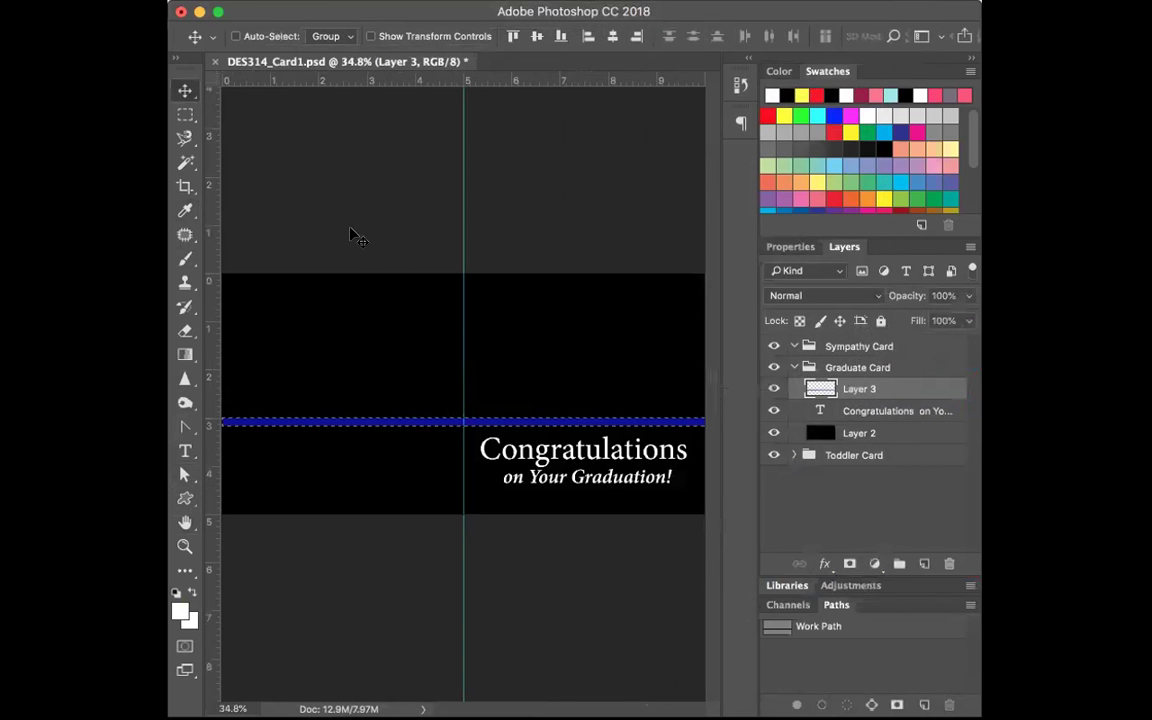
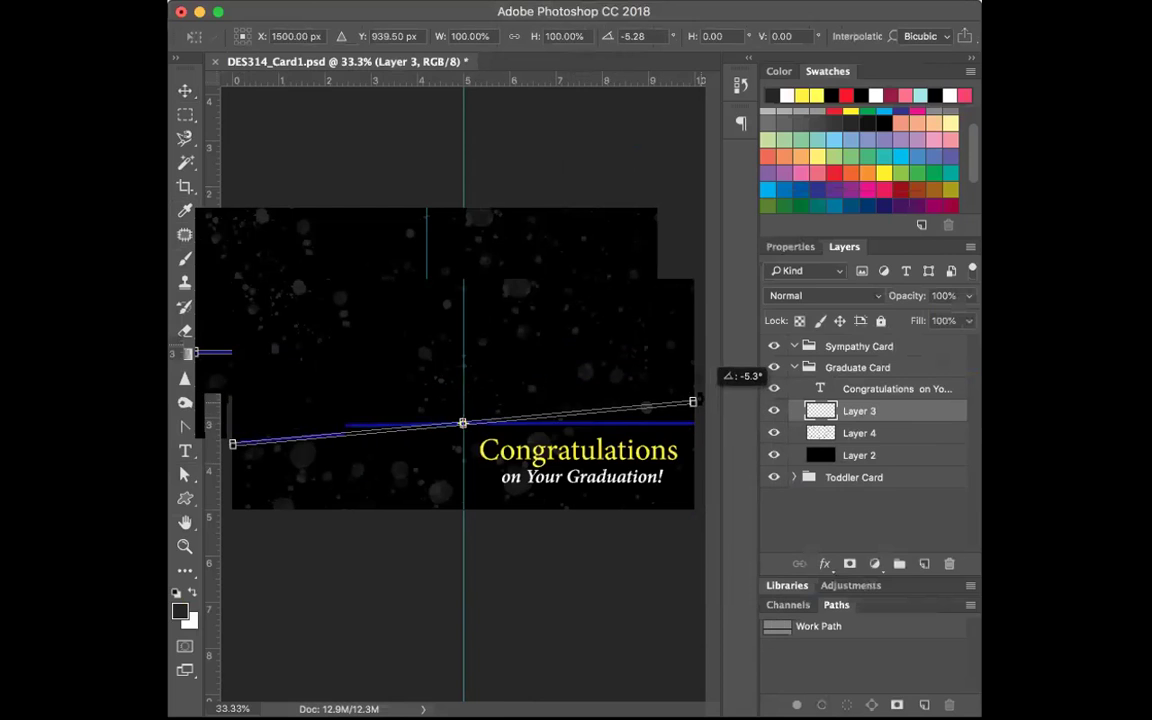
Step: Apply the -5.34° rotation to the blue stripe and save the document
{"action": "left_click", "coordinate": [185, 91]}
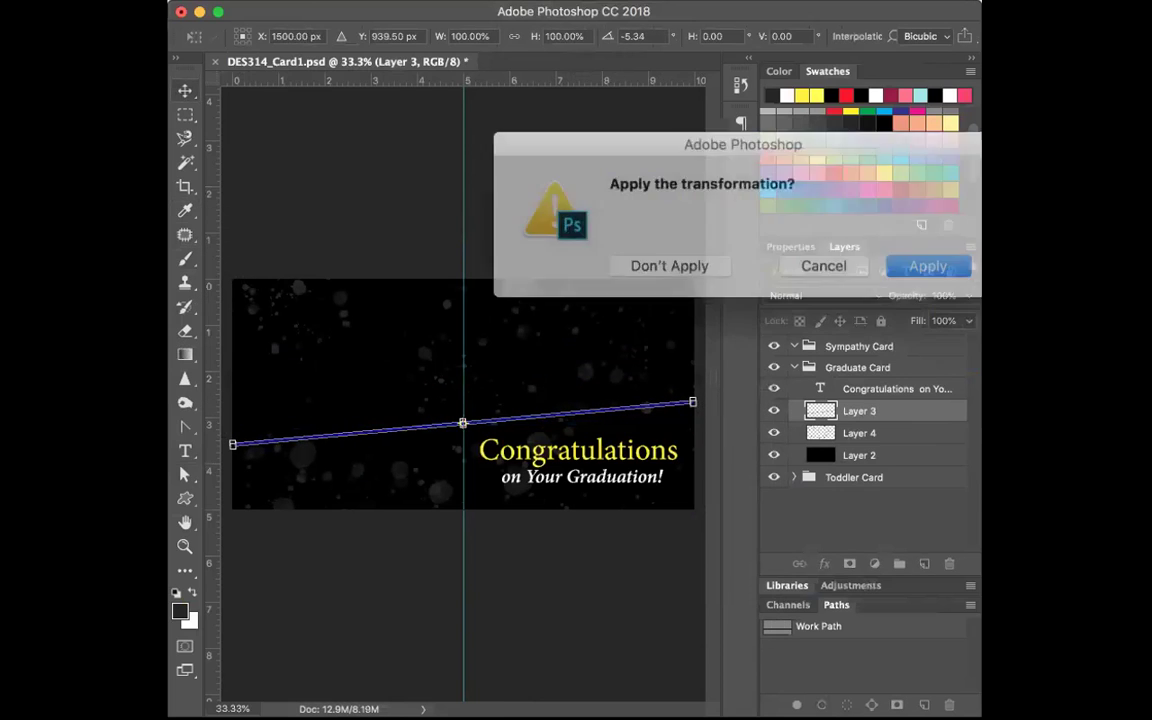
{"action": "left_click", "coordinate": [902, 260]}
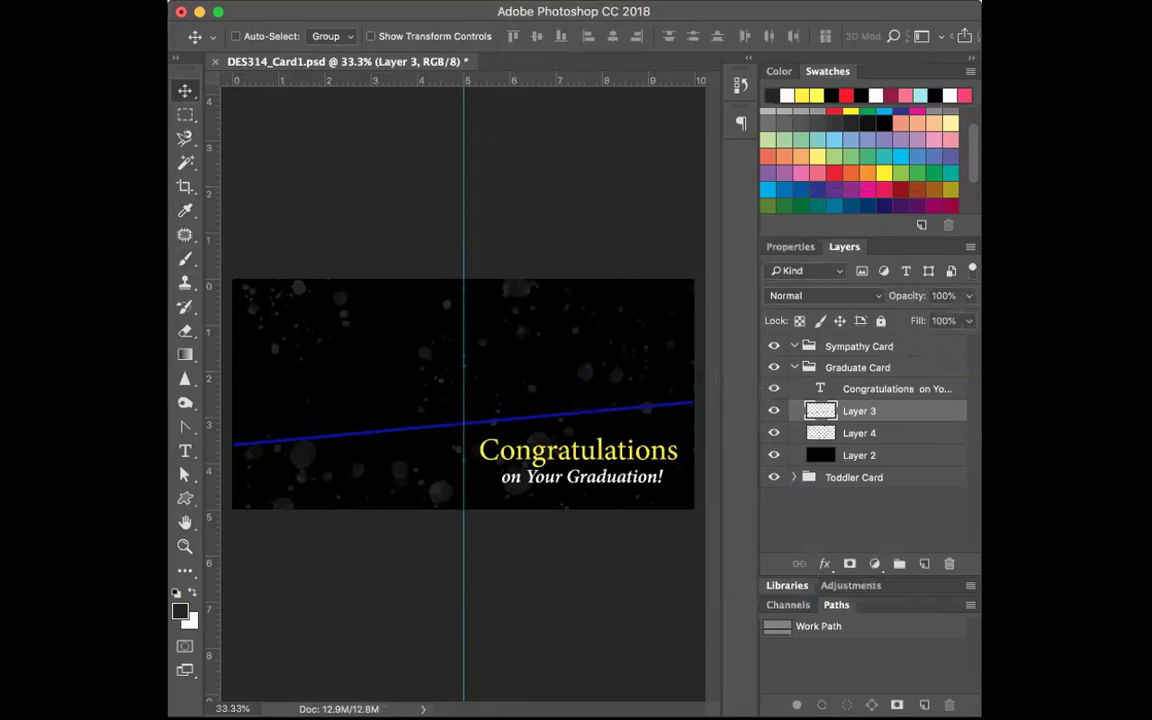
{"action": "left_click", "coordinate": [312, 0]}
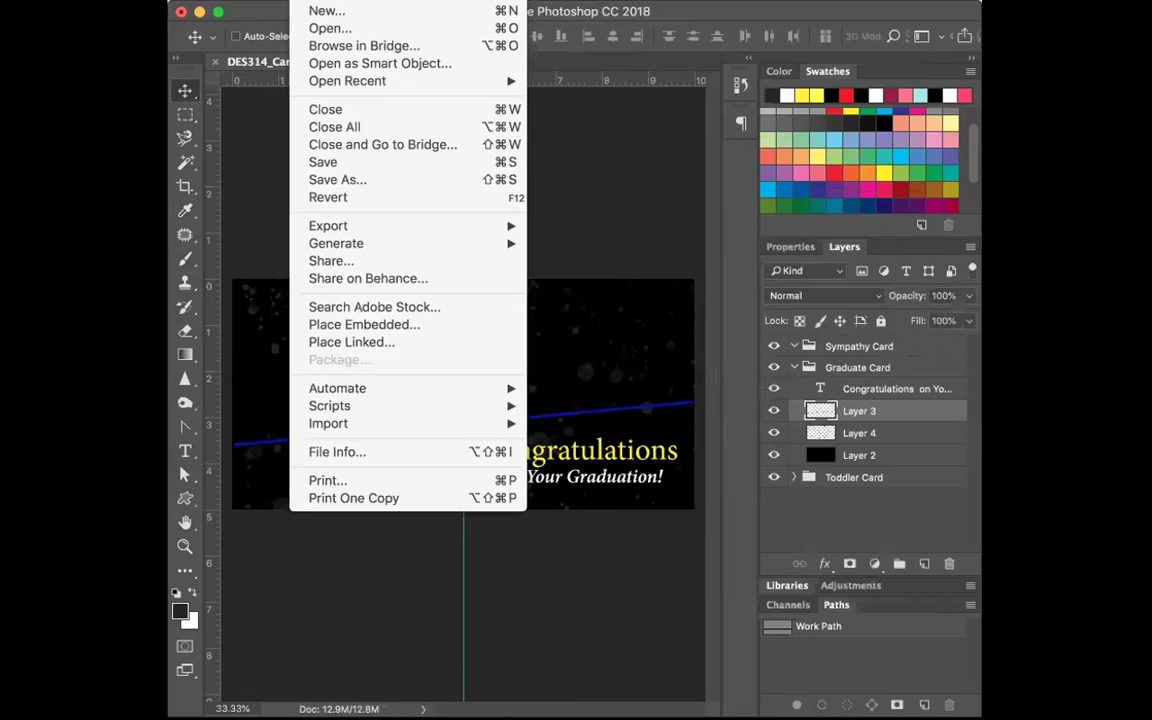
{"action": "left_click", "coordinate": [335, 165]}
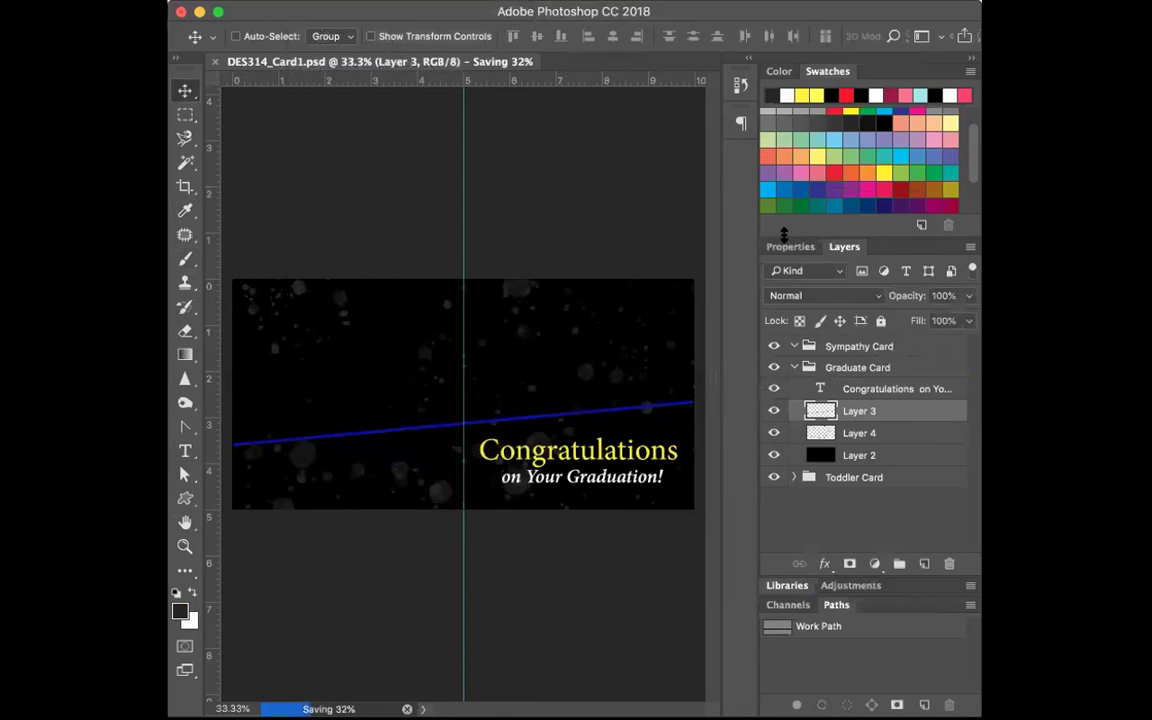
Step: Collapse the Graduate Card group, hide the Graduate Card and Toddler Card groups, and select the Sympathy Card group
{"action": "left_click", "coordinate": [794, 368]}
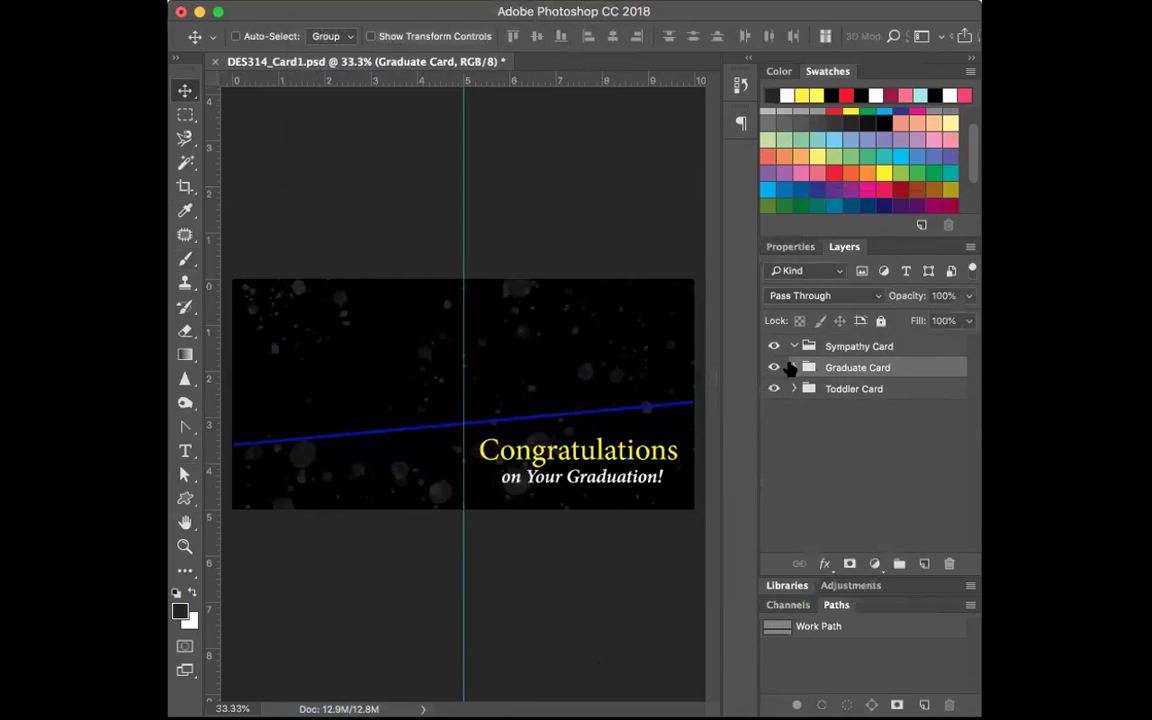
{"action": "left_click", "coordinate": [773, 368]}
{"action": "left_click", "coordinate": [773, 389]}
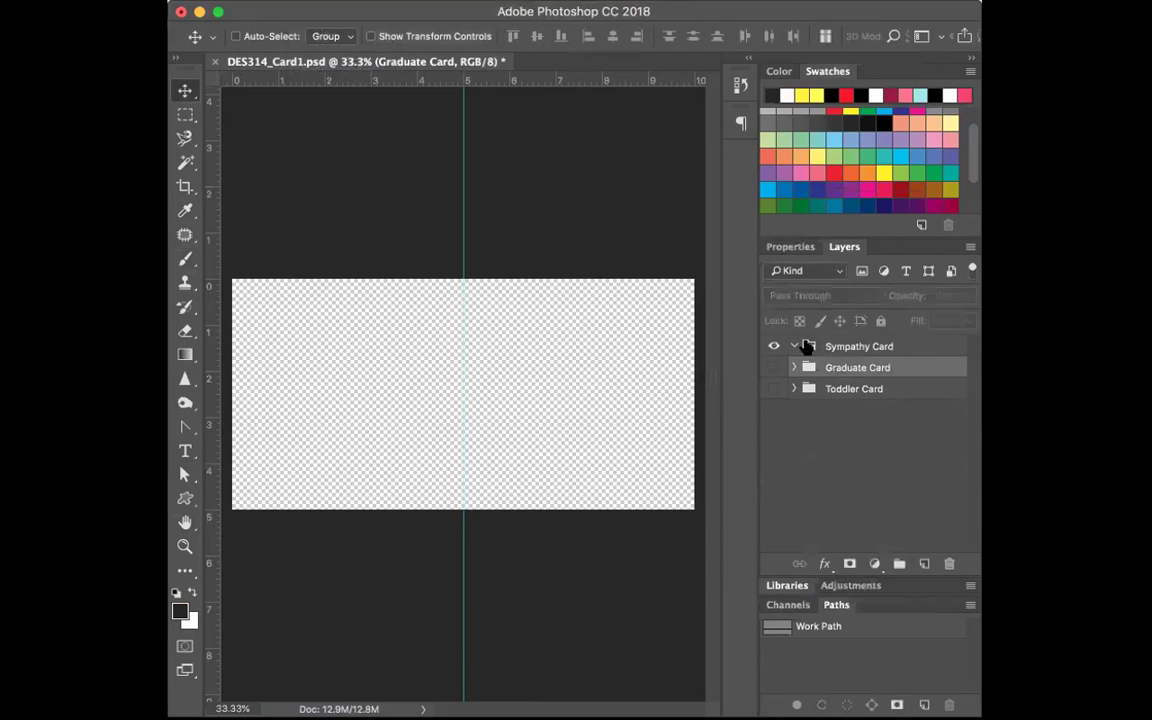
{"action": "double_click", "coordinate": [848, 346]}
{"action": "key", "text": "Return"}
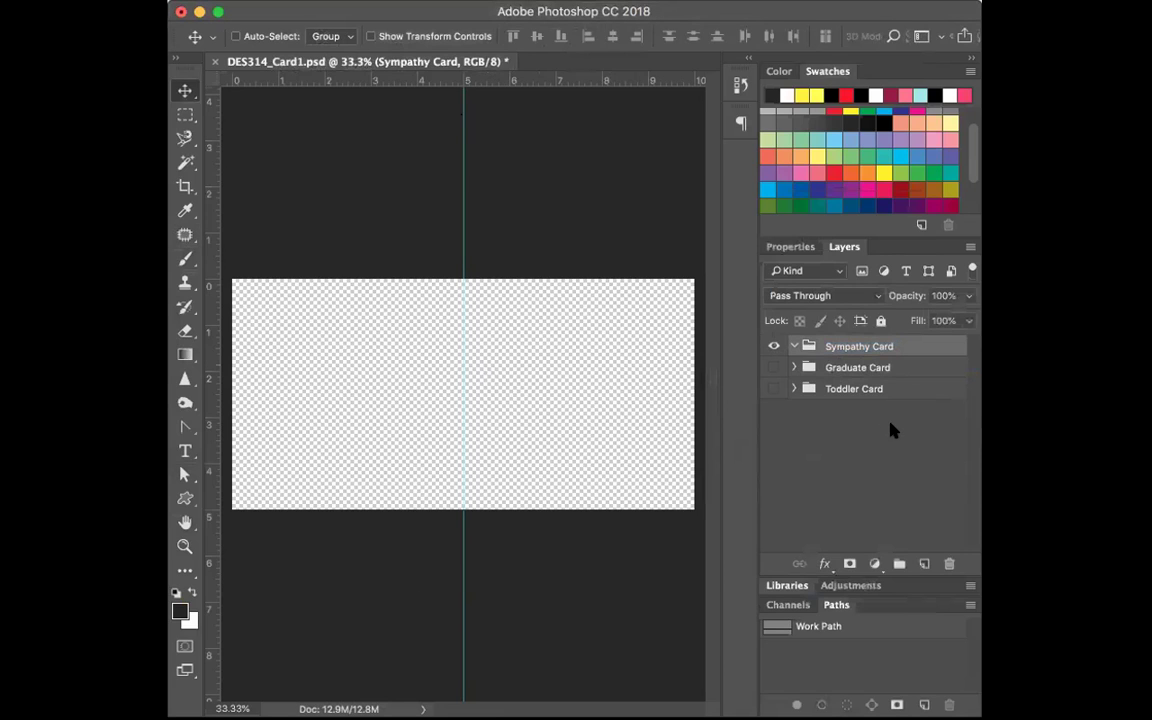
{"action": "left_click", "coordinate": [355, 0]}
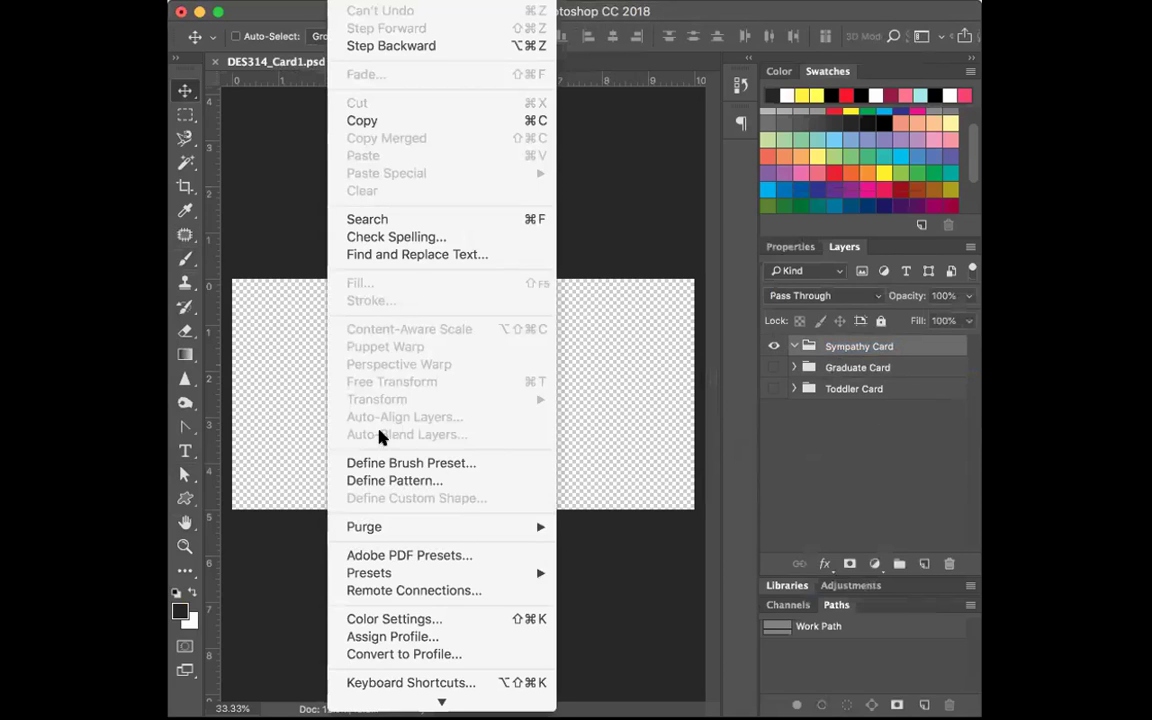
{"action": "mouse_move", "coordinate": [320, 0]}
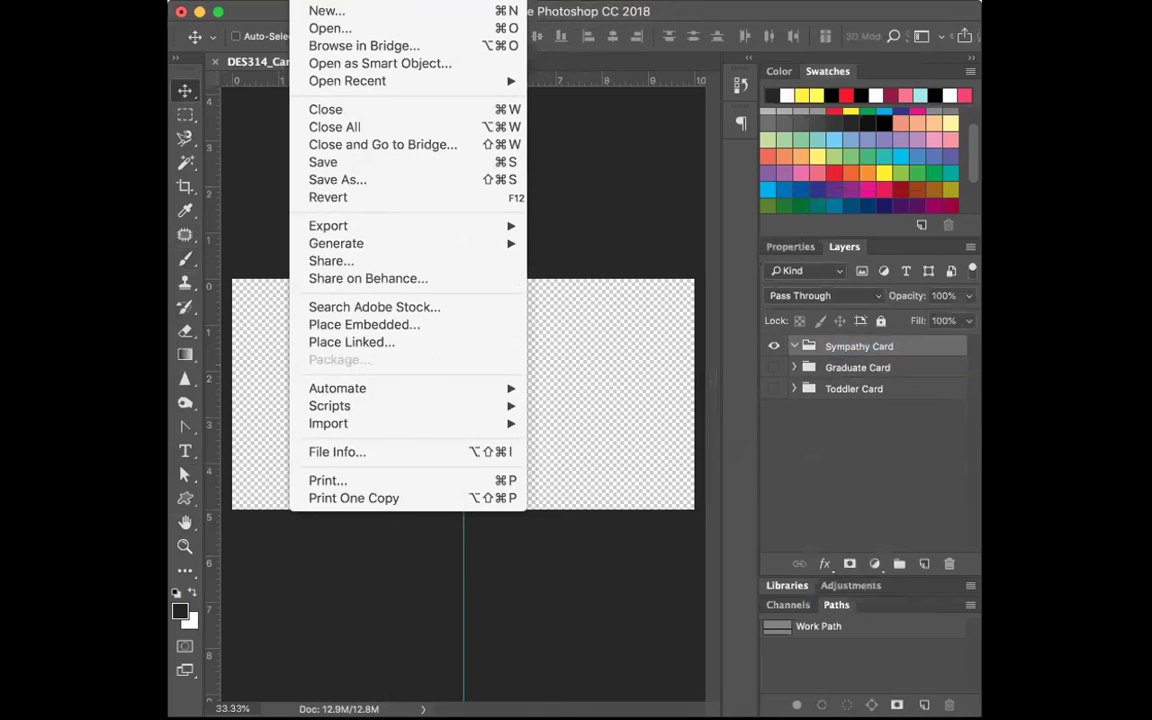
{"action": "mouse_move", "coordinate": [395, 0]}
{"action": "key", "text": "Escape"}
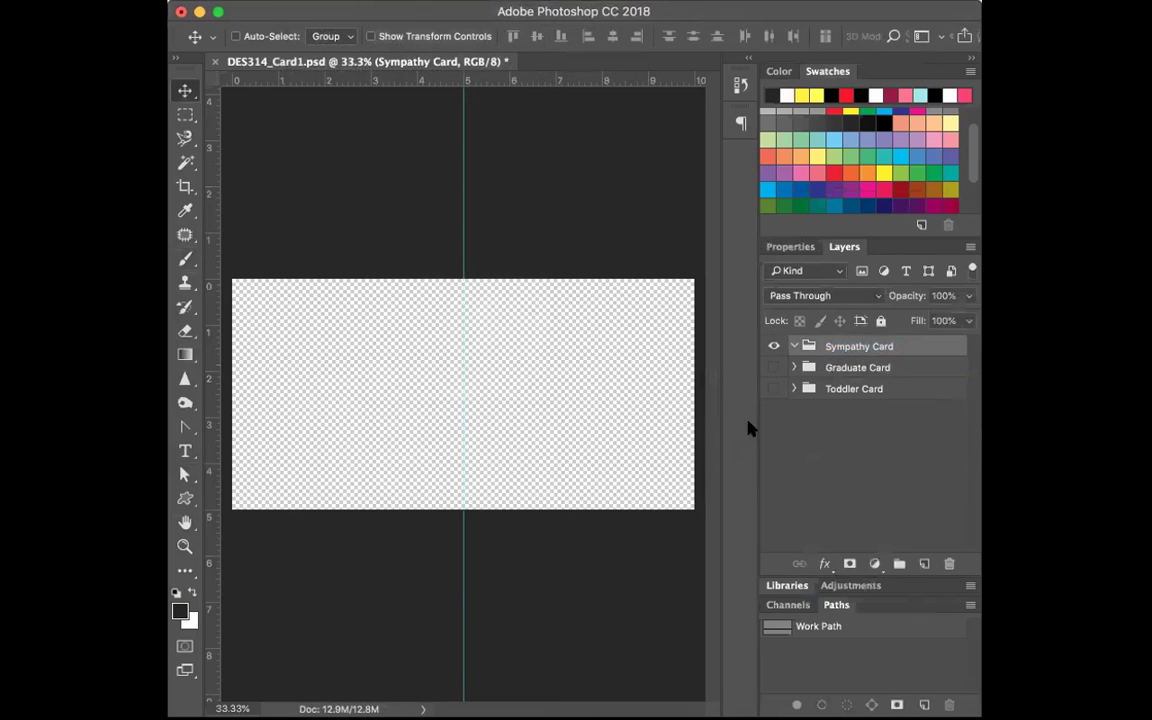
Step: Add a new layer inside the Sympathy Card group and fill it with a muted greyish beige in Normal mode at 100% opacity
{"action": "left_click", "coordinate": [924, 564]}
{"action": "left_click", "coordinate": [345, 0]}
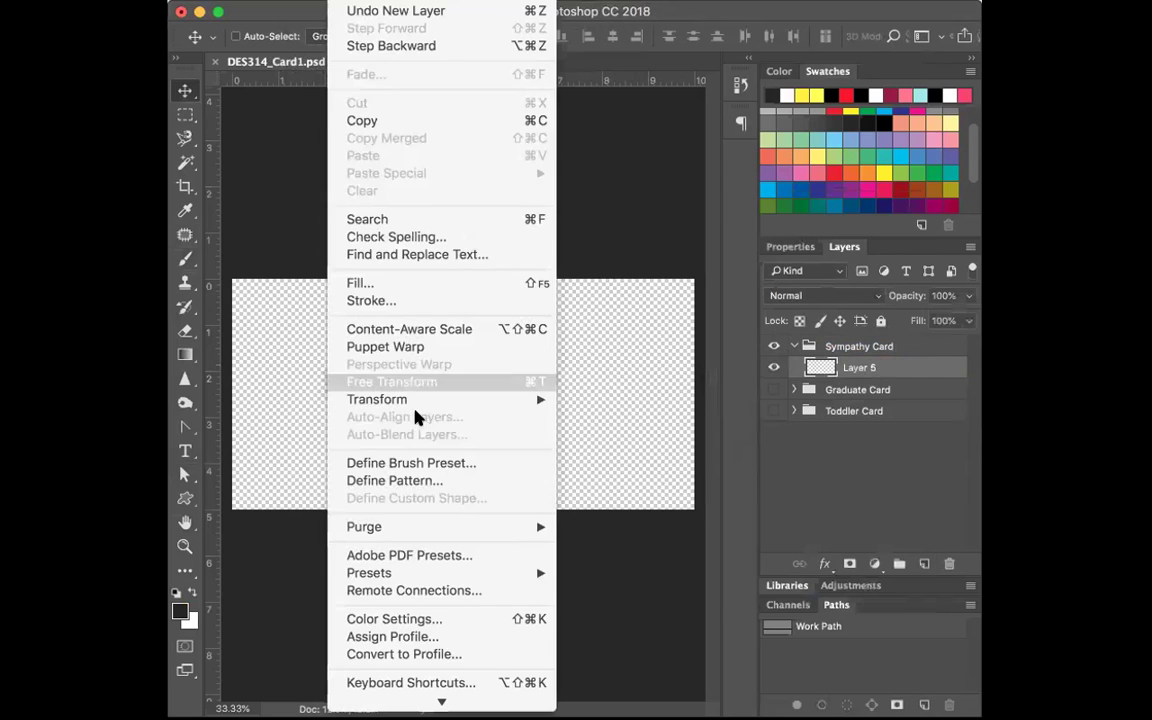
{"action": "left_click", "coordinate": [375, 285]}
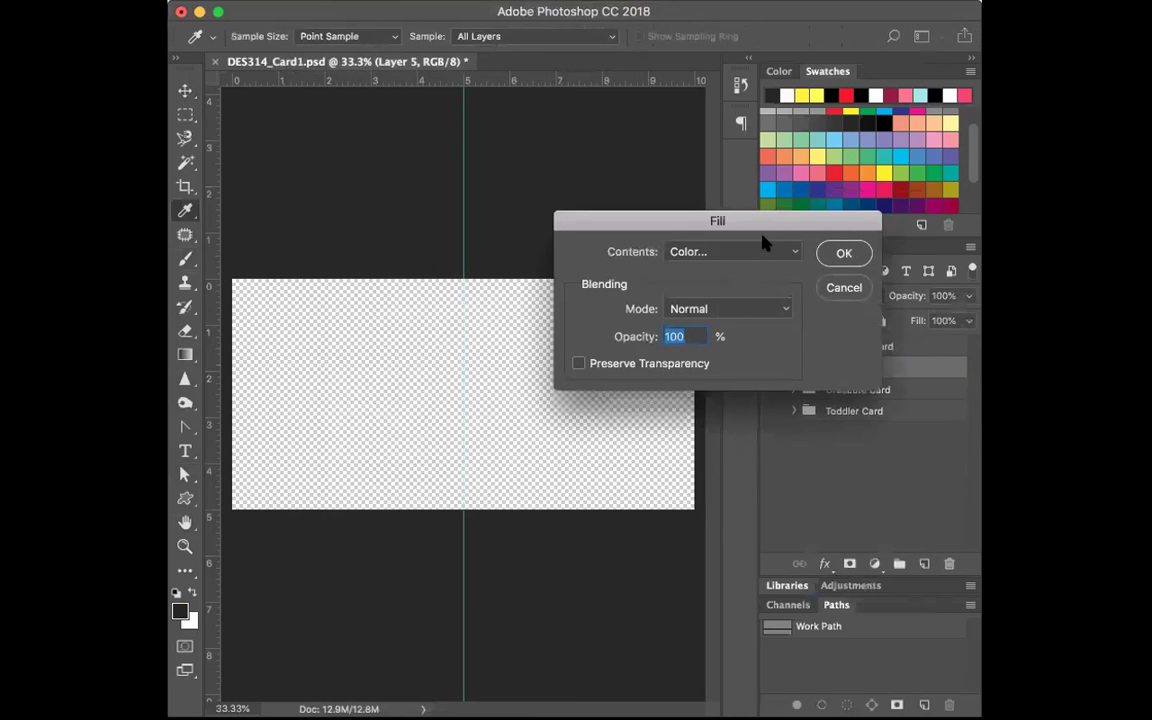
{"action": "left_click", "coordinate": [764, 249]}
{"action": "left_click", "coordinate": [764, 249]}
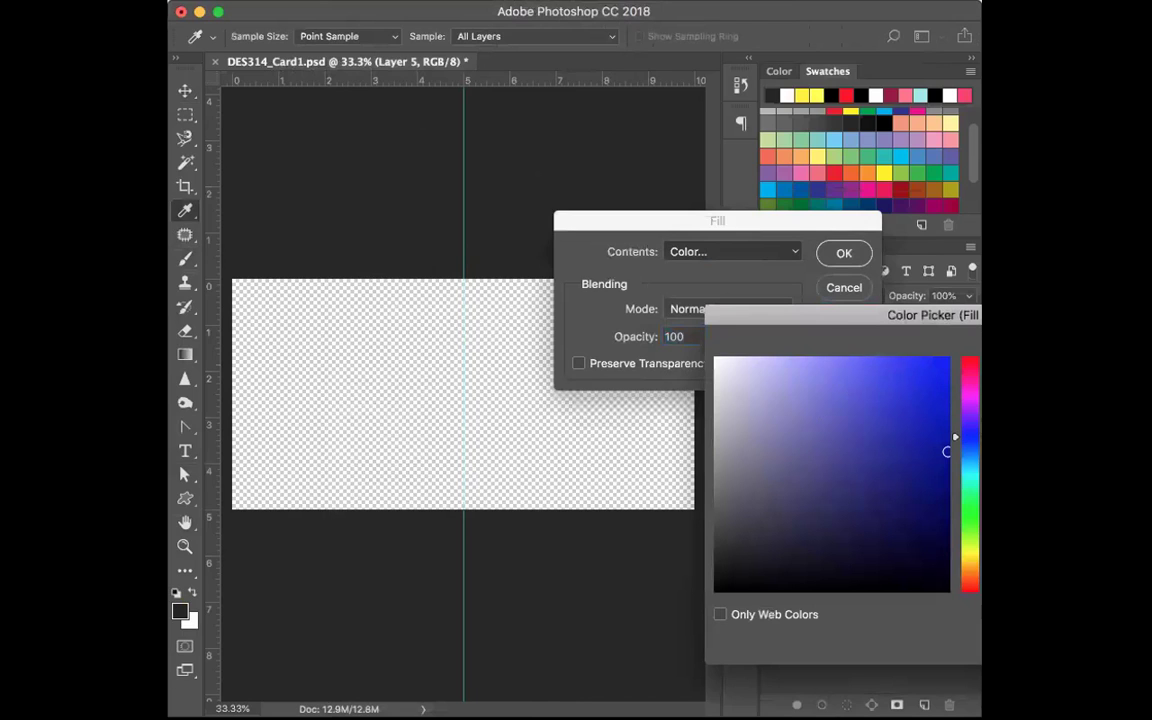
{"action": "left_click_drag", "start_coordinate": [969, 437], "coordinate": [969, 546]}
{"action": "mouse_move", "coordinate": [758, 357]}
{"action": "left_mouse_down"}
{"action": "mouse_move", "coordinate": [729, 387]}
{"action": "mouse_move", "coordinate": [751, 407]}
{"action": "left_mouse_up"}
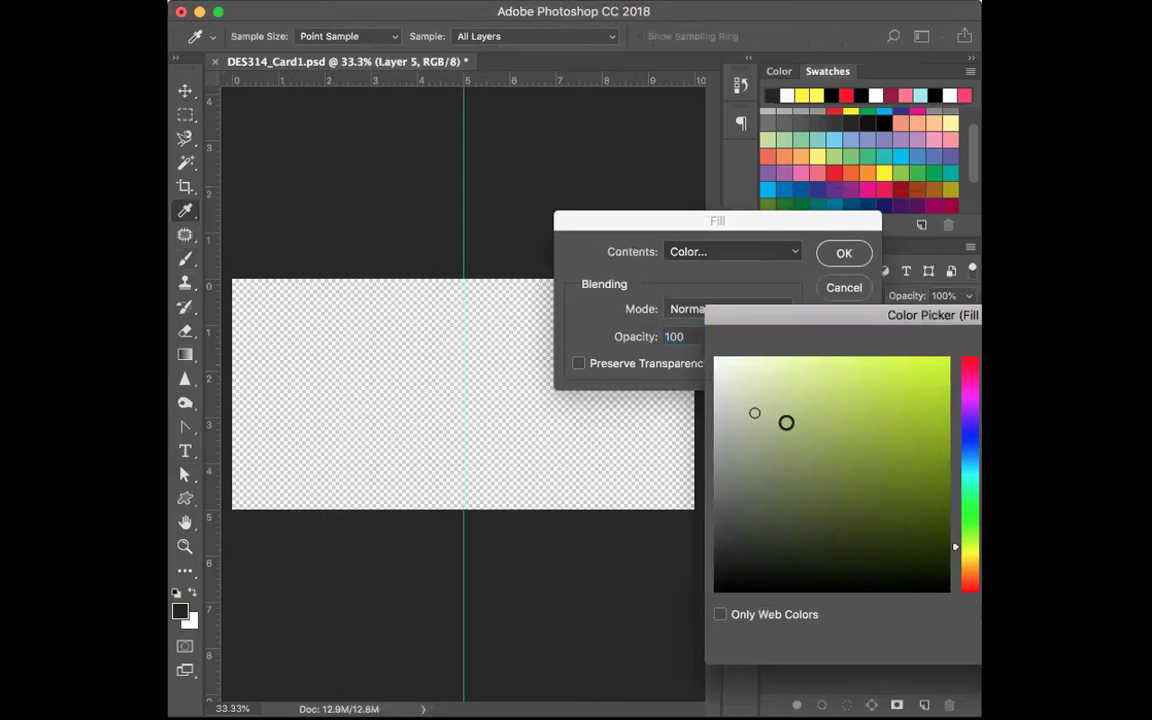
{"action": "left_click_drag", "start_coordinate": [757, 433], "coordinate": [741, 432]}
{"action": "key", "text": "Down"}
{"action": "left_click", "coordinate": [741, 429]}
{"action": "key", "text": "Return"}
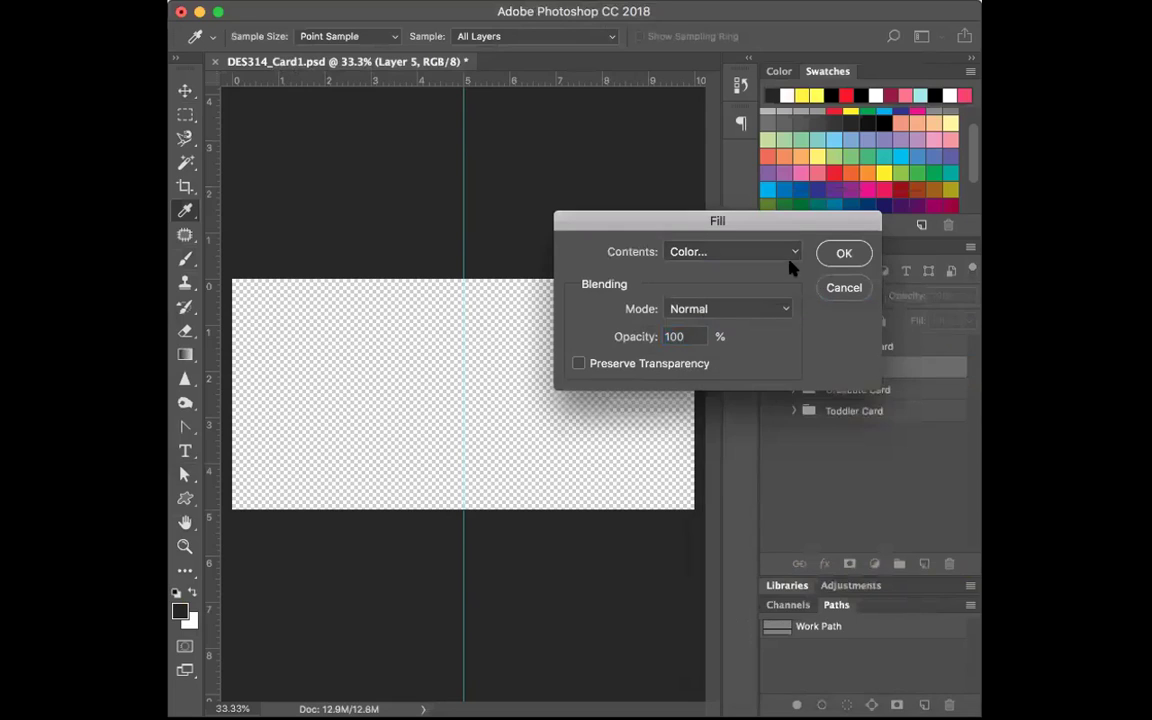
{"action": "left_click", "coordinate": [843, 254]}
{"action": "key", "text": "v"}
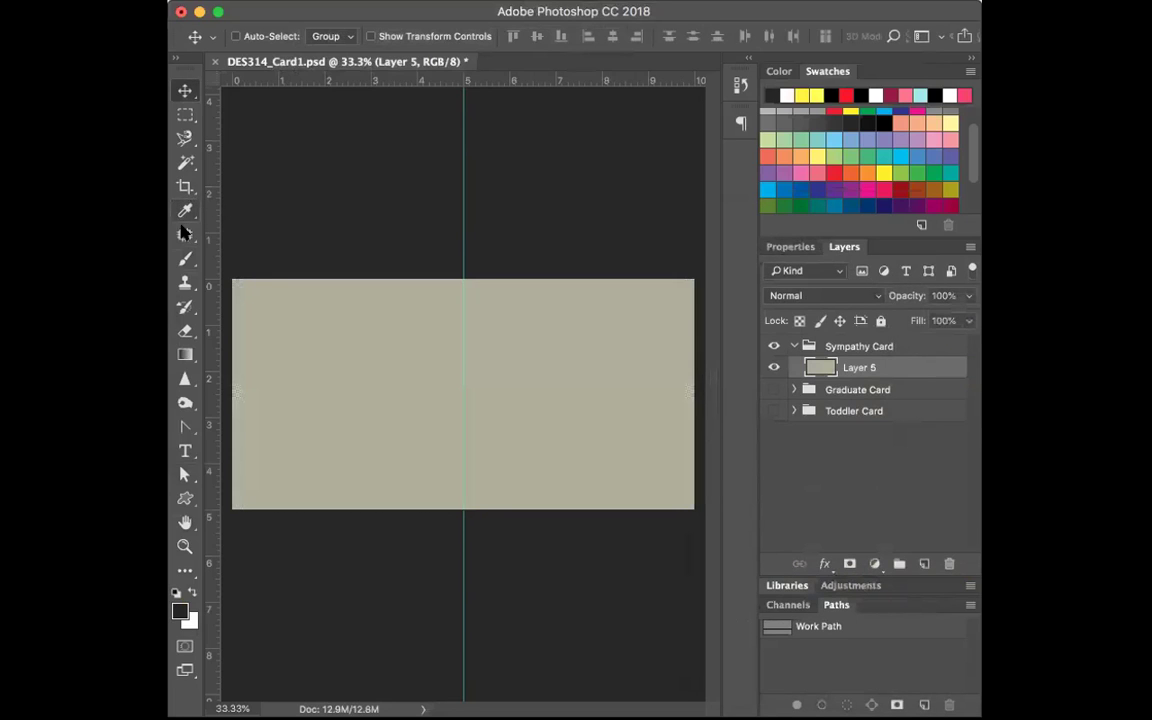
Step: Add the text "Wishing you peace and comfort." near the card's middle in Minion Pro Semibold Italic, 30 pt, and color it white
{"action": "left_click", "coordinate": [185, 451]}
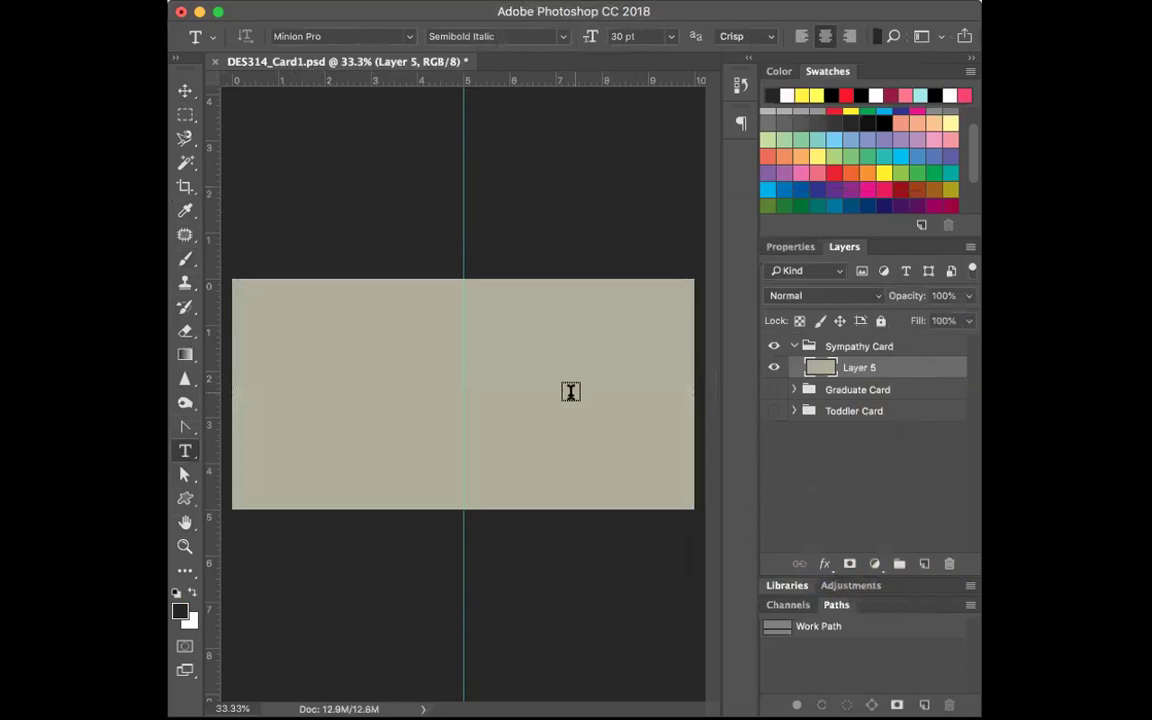
{"action": "left_click", "coordinate": [492, 396]}
{"action": "type", "text": "Wishing you peace and comfort."}
{"action": "key", "text": "ctrl+a"}
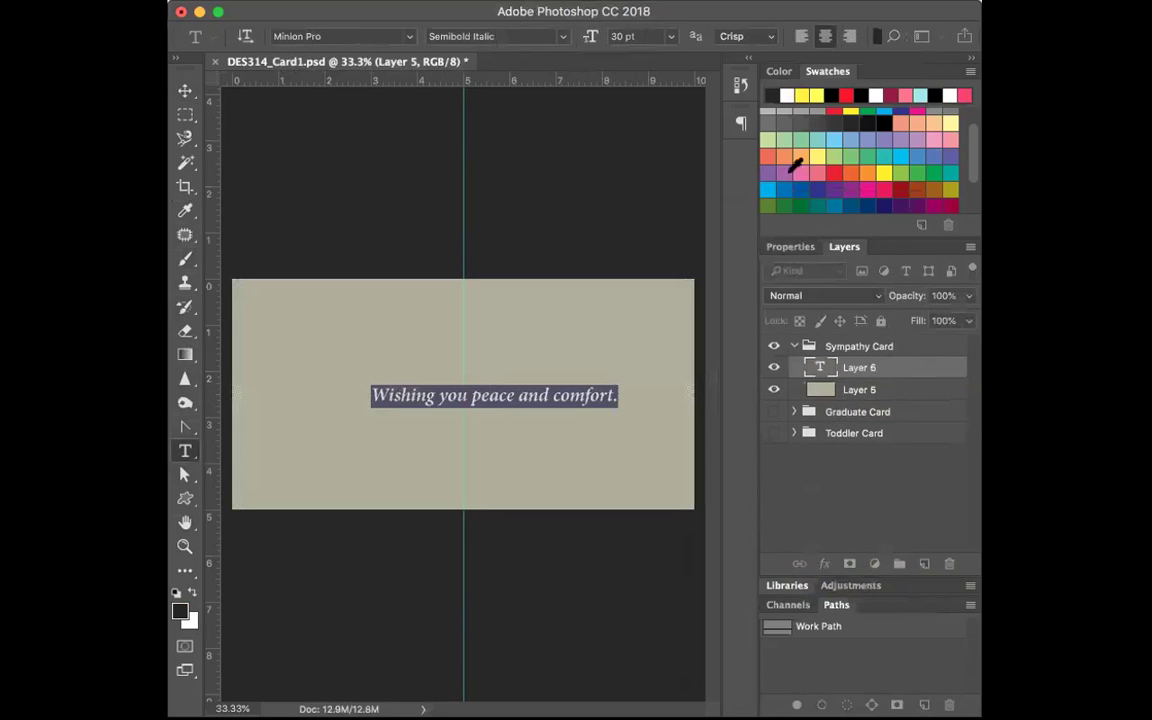
{"action": "scroll", "coordinate": [881, 160], "scroll_direction": "up", "scroll_amount": 2}
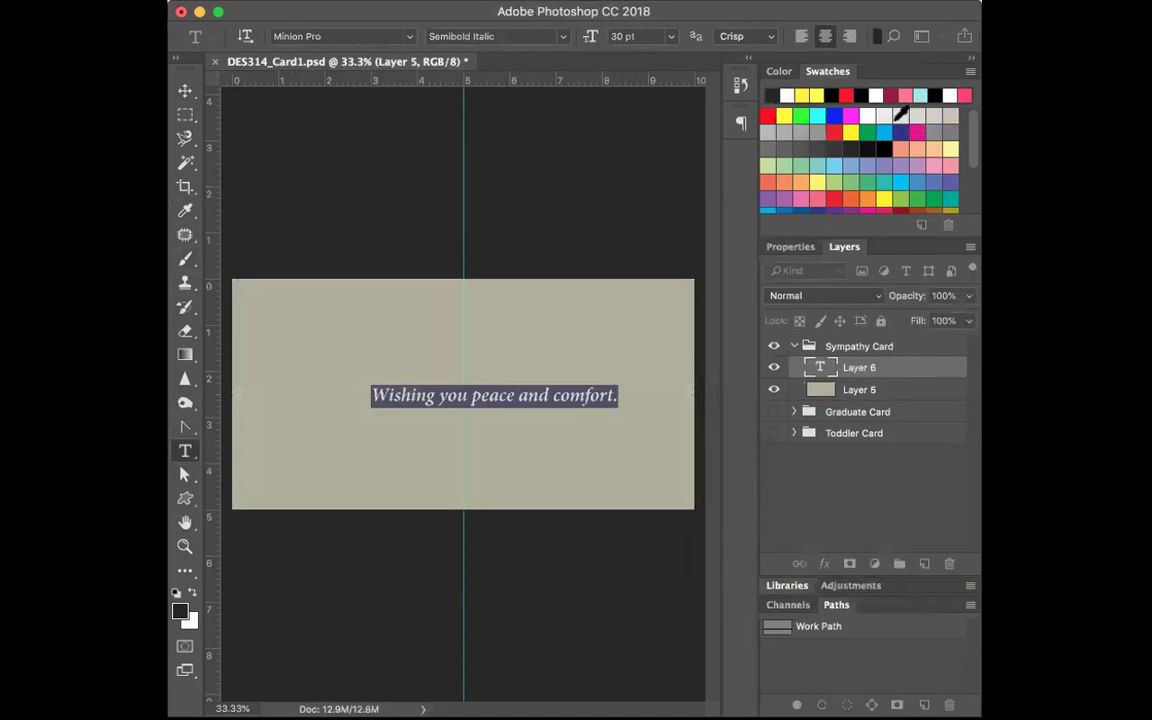
{"action": "left_click", "coordinate": [876, 97]}
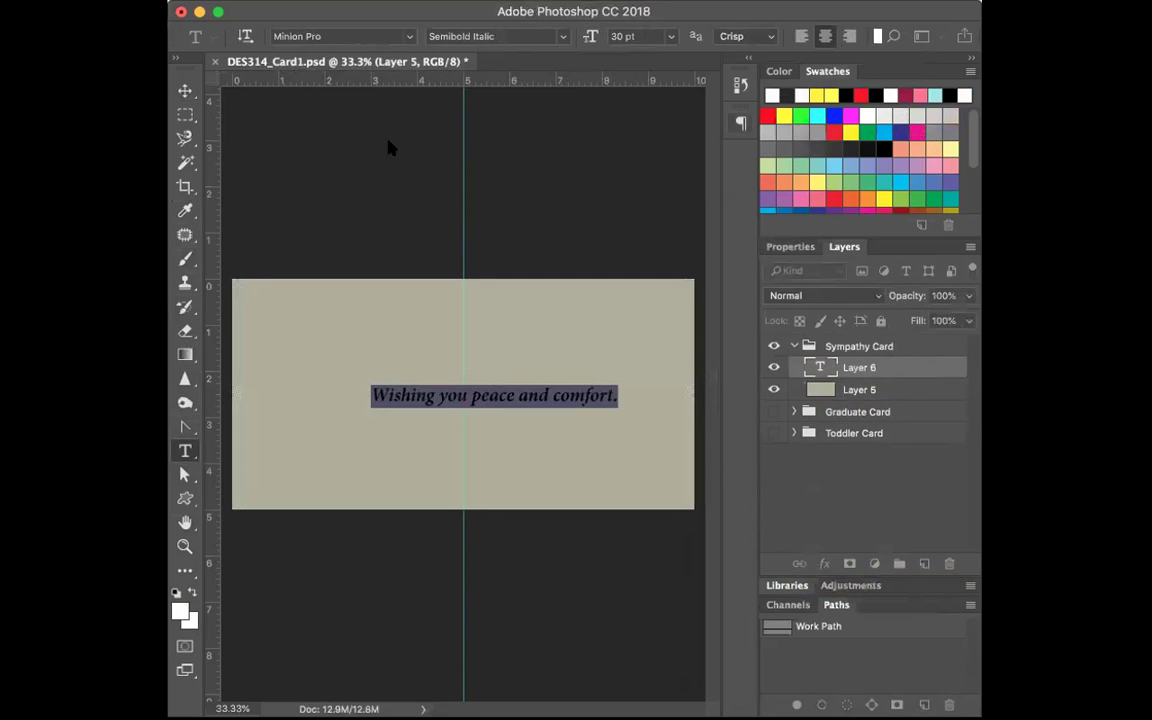
{"action": "left_click", "coordinate": [185, 90]}
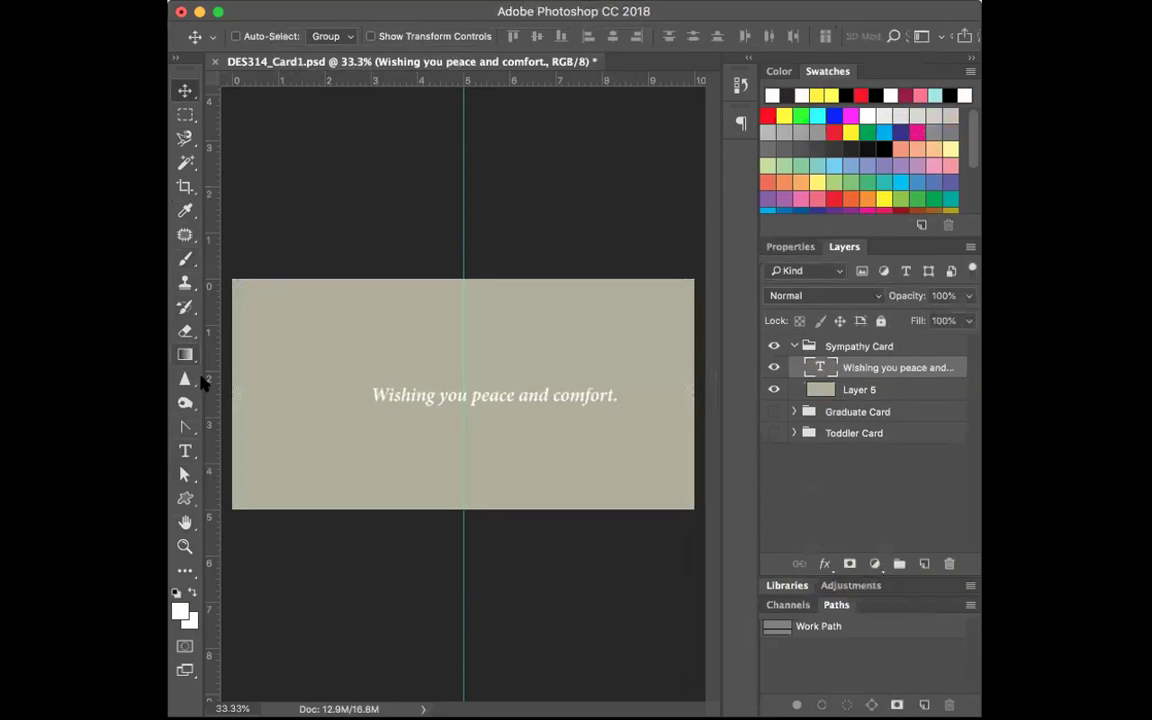
Step: Scale the sympathy text to about 78.5% and place it in the card's right half, centered vertically
{"action": "left_click", "coordinate": [350, 0]}
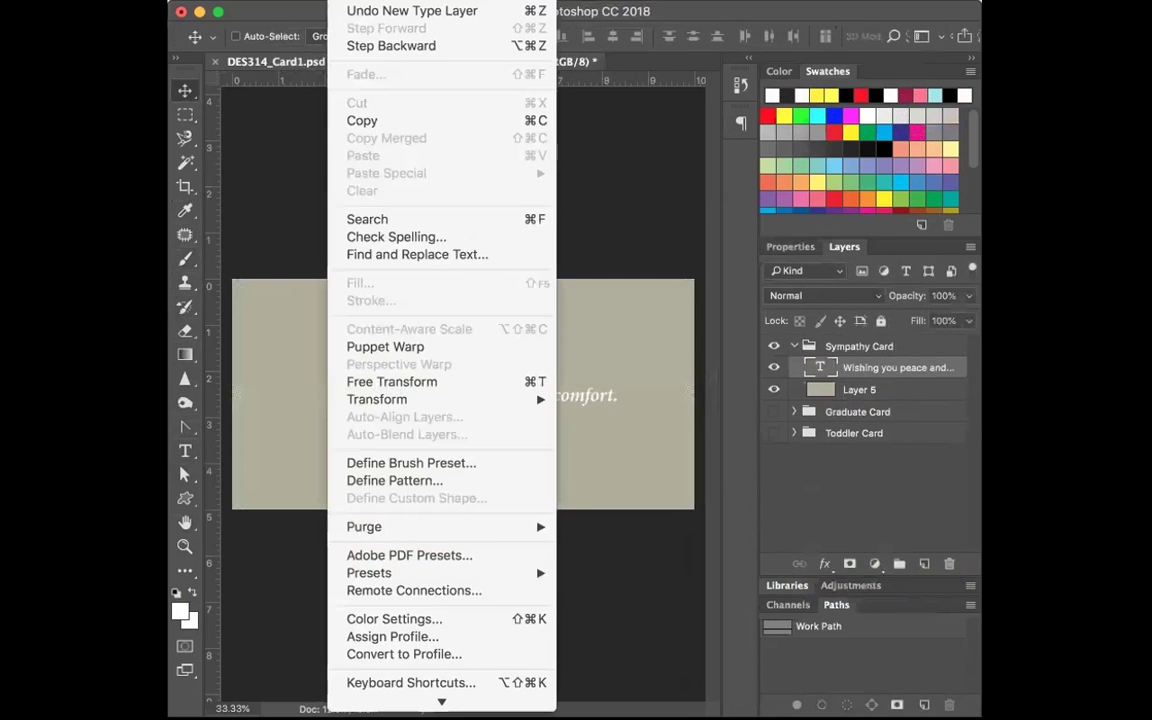
{"action": "mouse_move", "coordinate": [520, 400]}
{"action": "left_click", "coordinate": [575, 423]}
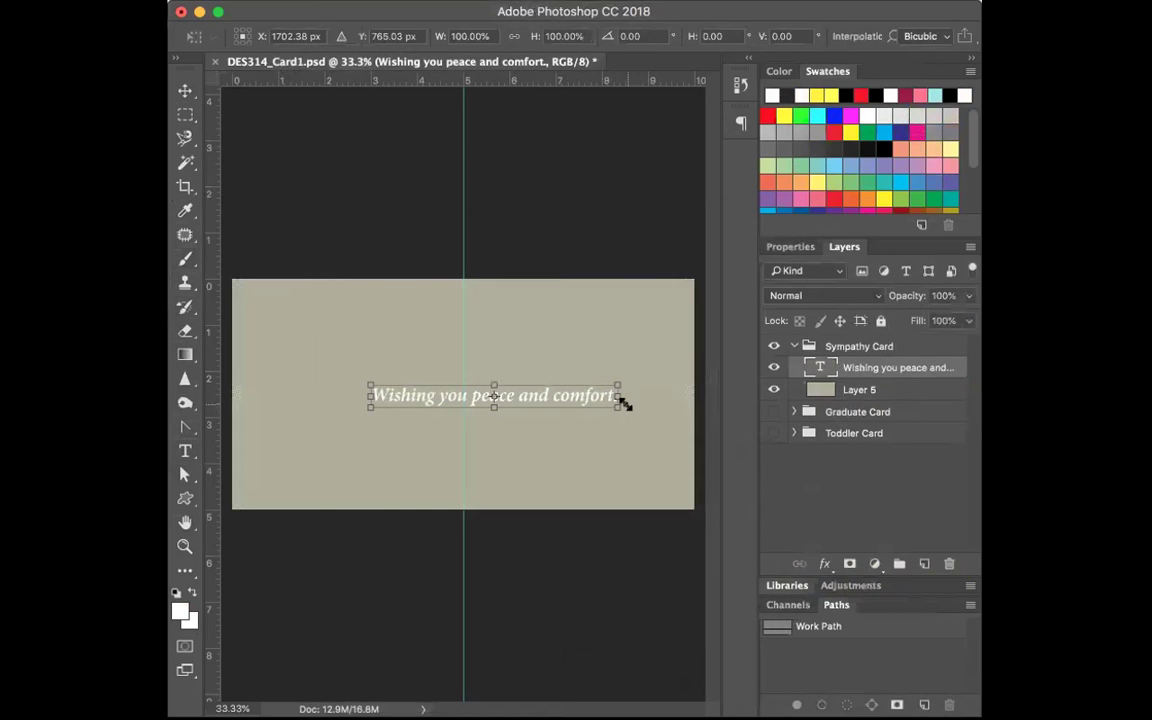
{"action": "left_click_drag", "start_coordinate": [607, 399], "coordinate": [640, 393]}
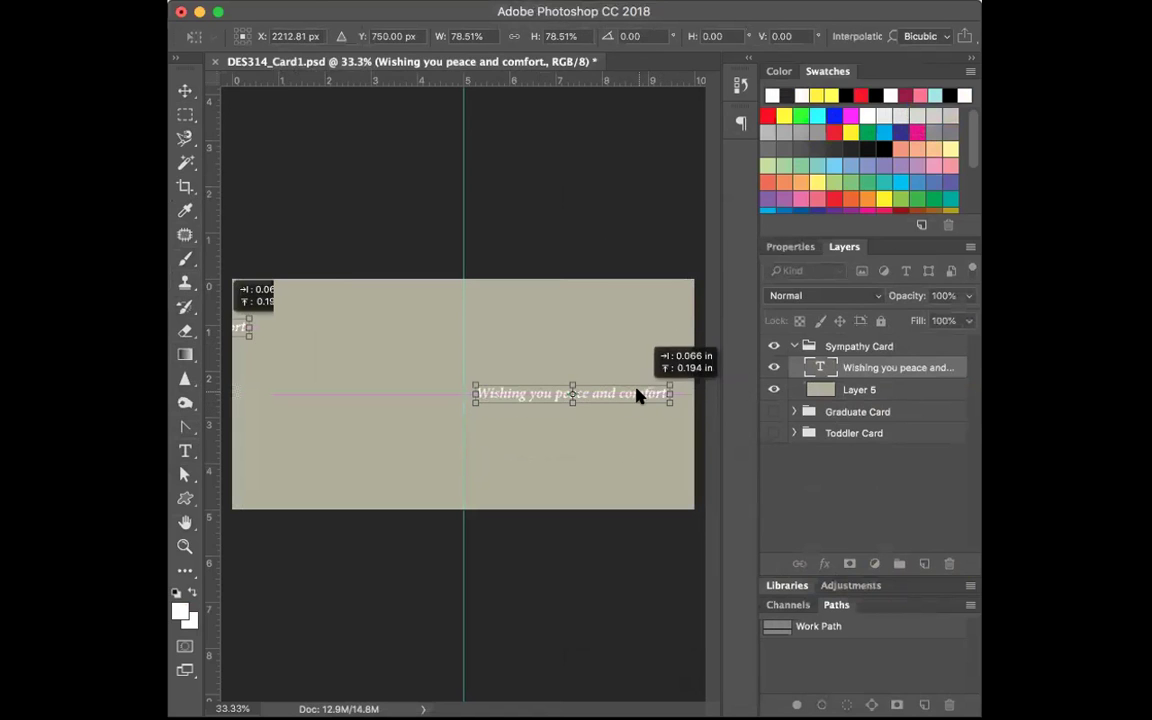
{"action": "left_click", "coordinate": [185, 93]}
{"action": "left_click", "coordinate": [892, 258]}
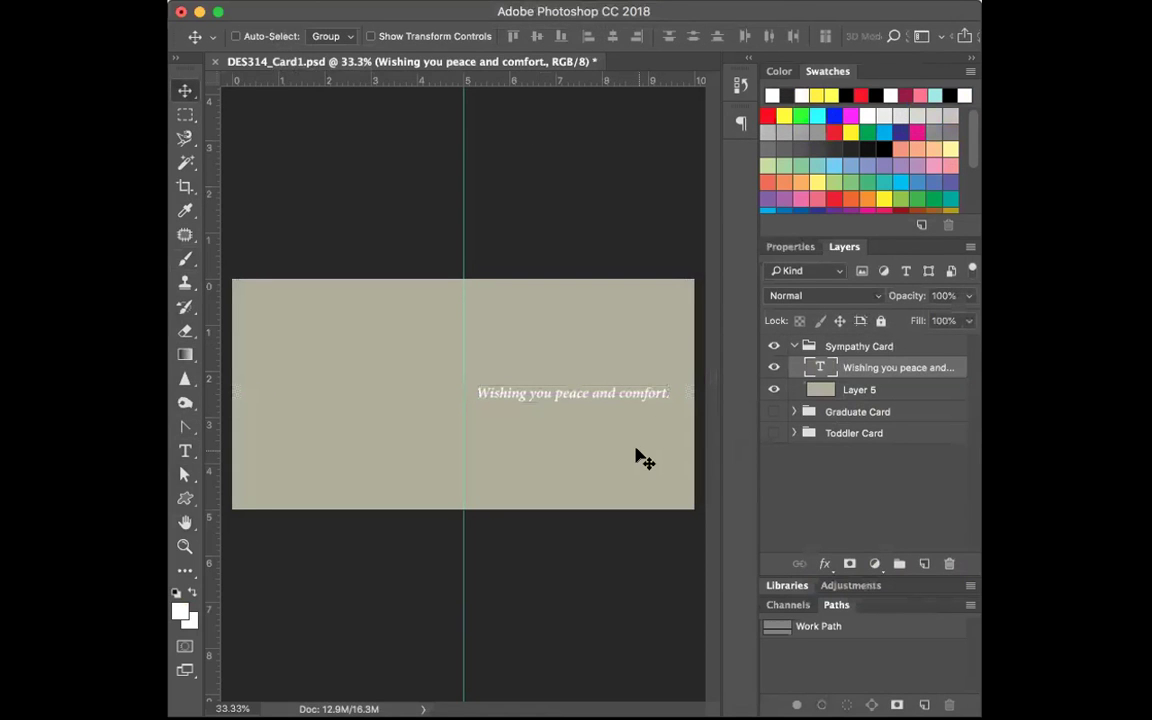
{"action": "left_click_drag", "start_coordinate": [636, 448], "coordinate": [637, 450]}
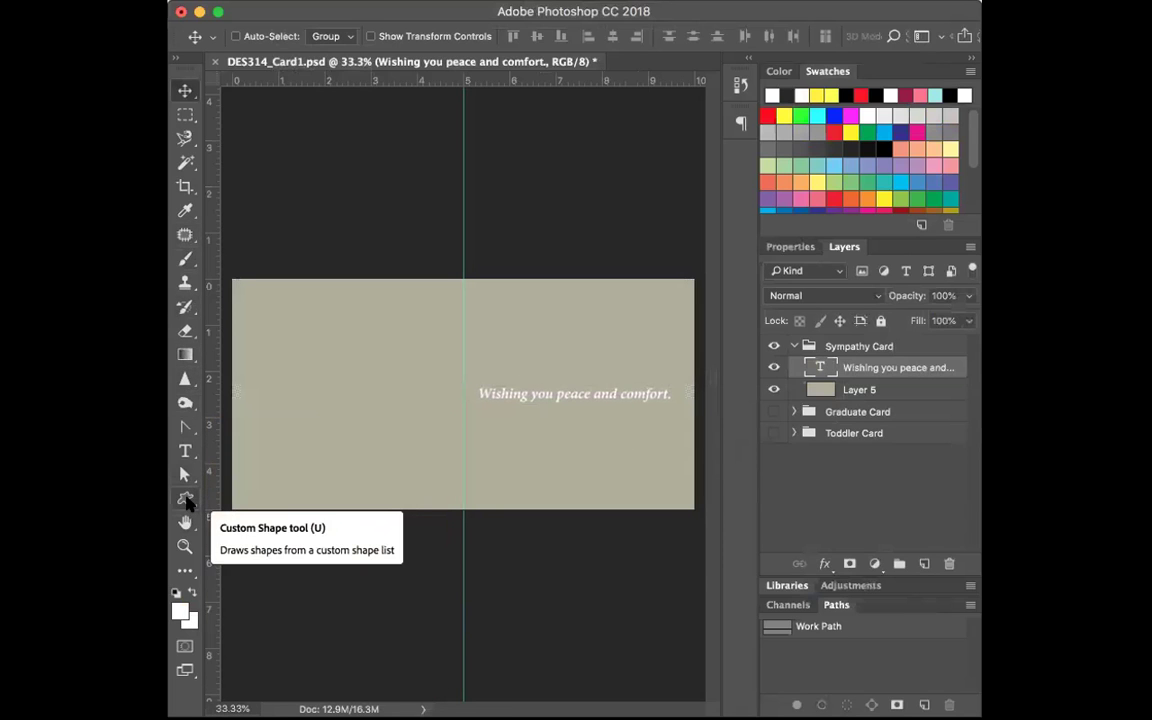
Step: Draw a white circle about 2002 px wide with the Ellipse tool and move it over the card's right half, slightly past the center guide
{"action": "left_click", "coordinate": [186, 500]}
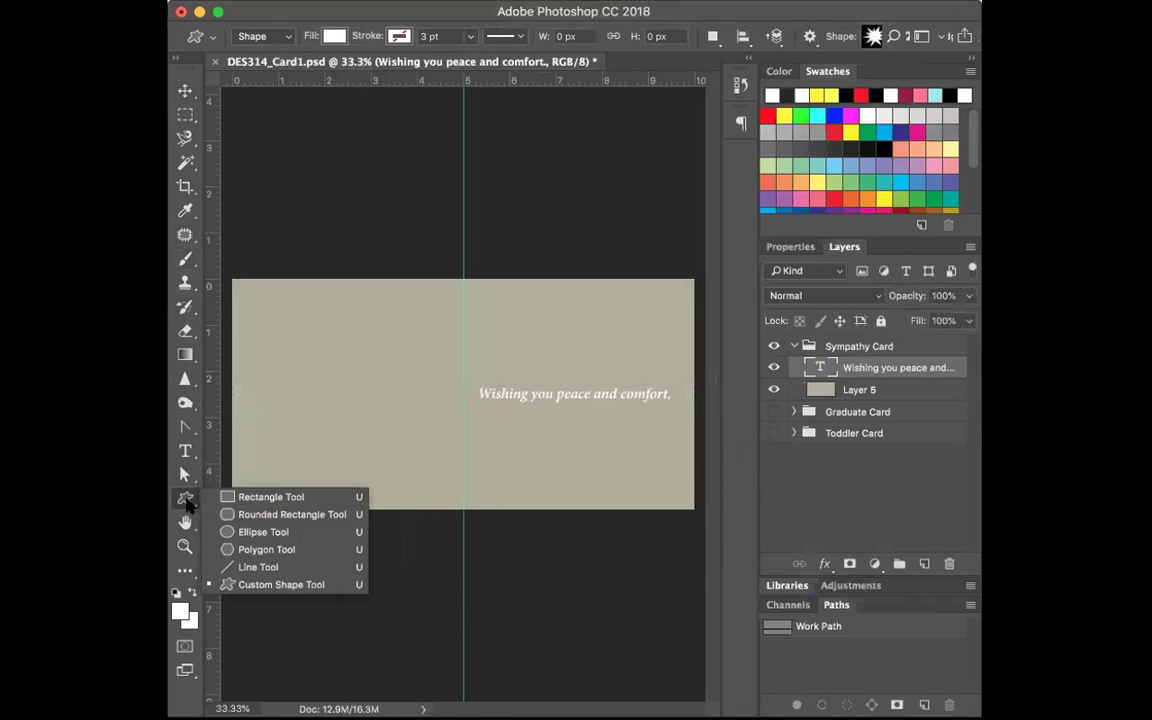
{"action": "left_click", "coordinate": [224, 567]}
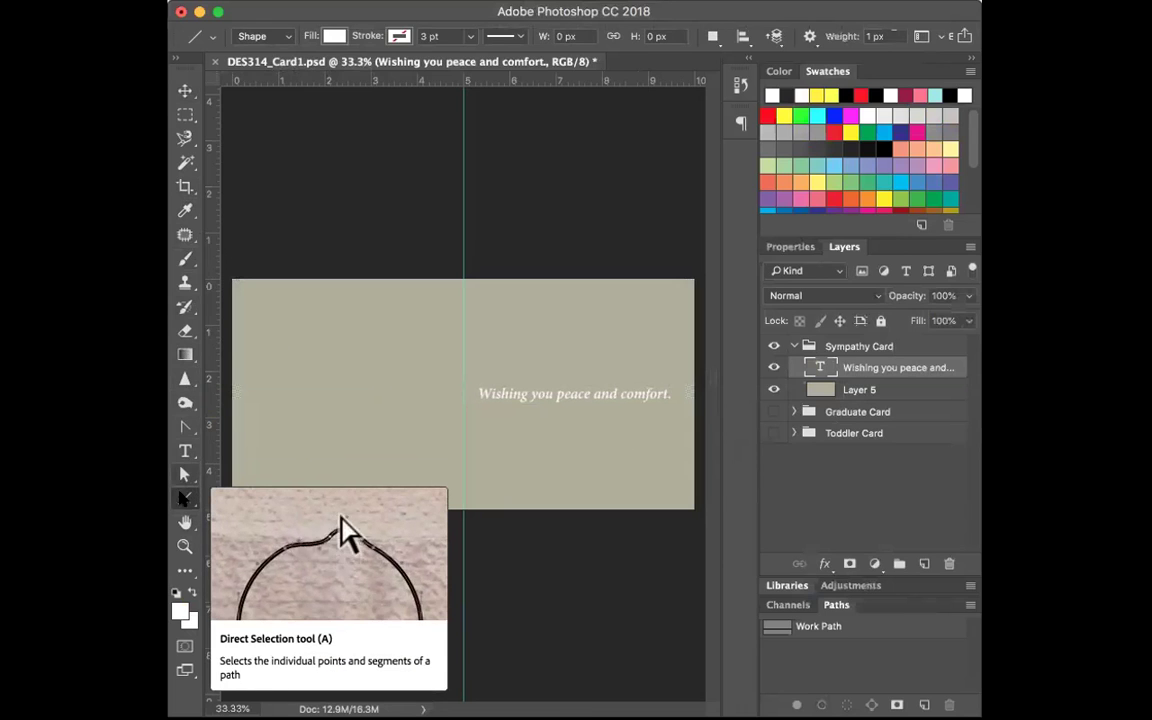
{"action": "key", "text": "h"}
{"action": "left_click_drag", "start_coordinate": [185, 498], "coordinate": [249, 532]}
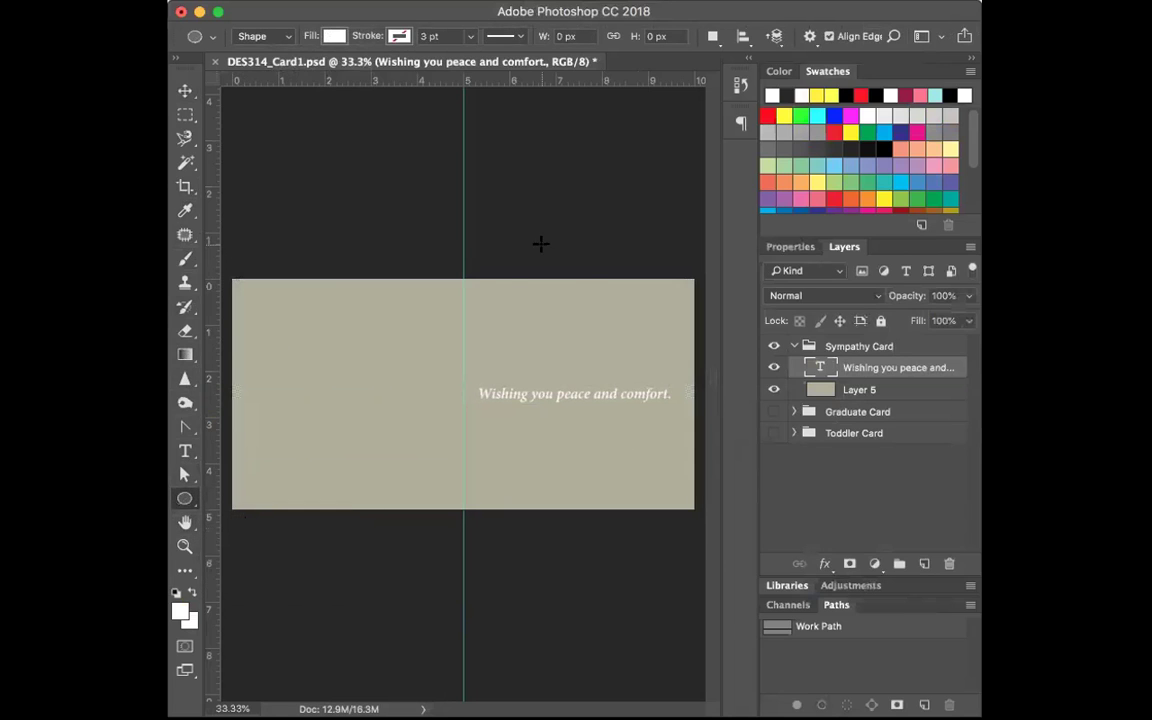
{"action": "left_click_drag", "start_coordinate": [401, 268], "coordinate": [708, 573]}
{"action": "key", "text": "v"}
{"action": "left_click_drag", "start_coordinate": [634, 350], "coordinate": [678, 327]}
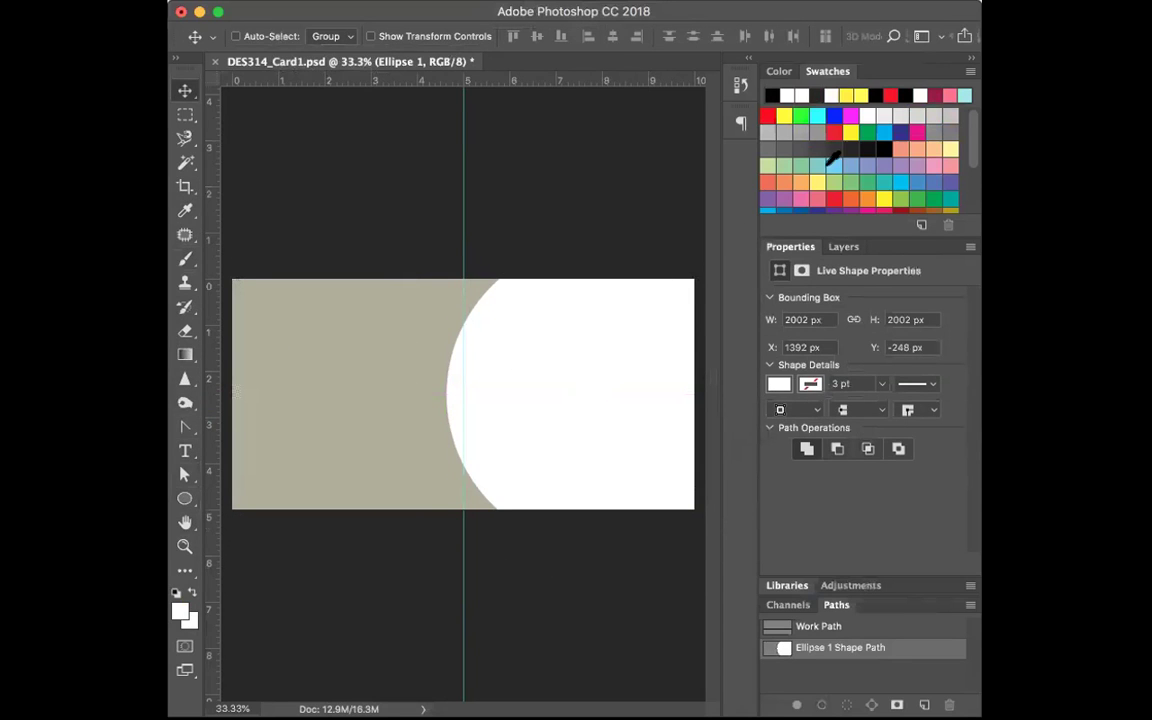
{"action": "left_click", "coordinate": [845, 247]}
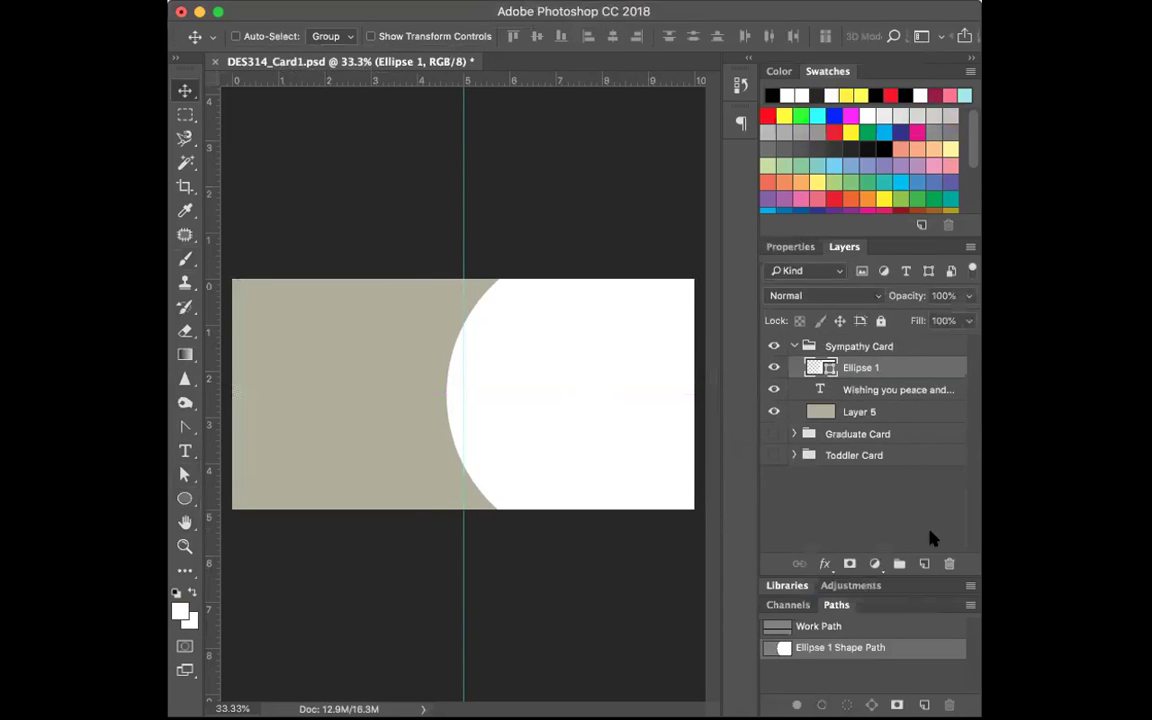
{"action": "left_click", "coordinate": [925, 565]}
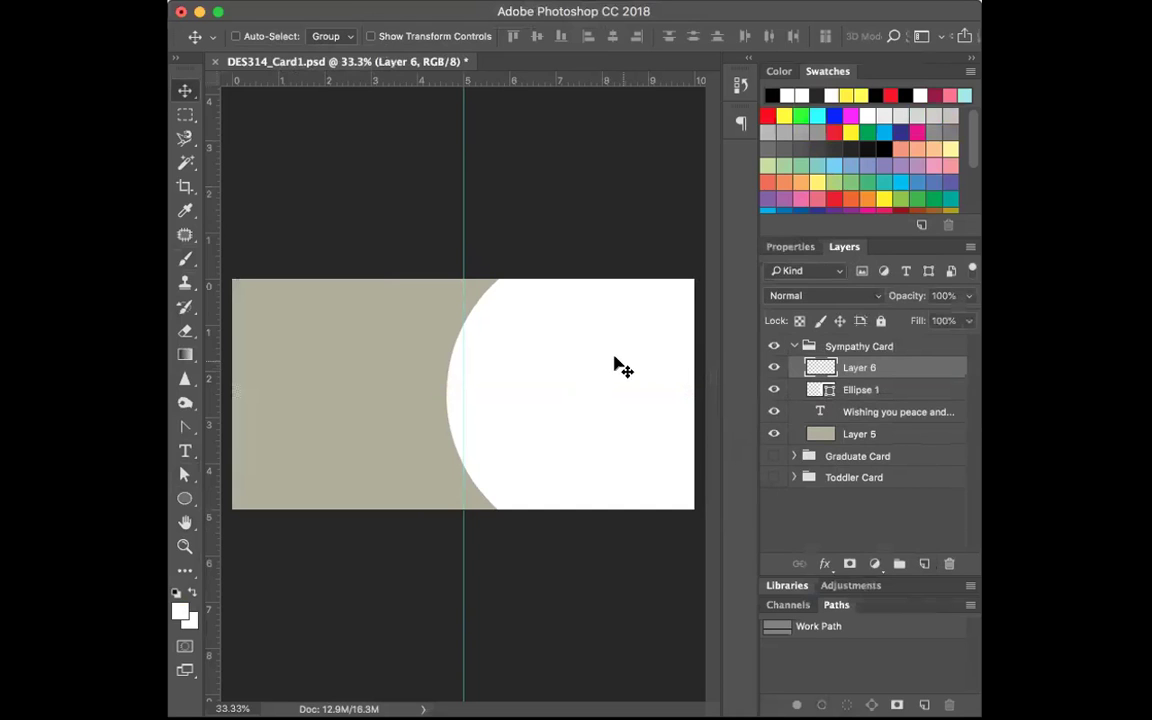
{"action": "left_click", "coordinate": [770, 368]}
{"action": "left_click_drag", "start_coordinate": [905, 368], "coordinate": [949, 559]}
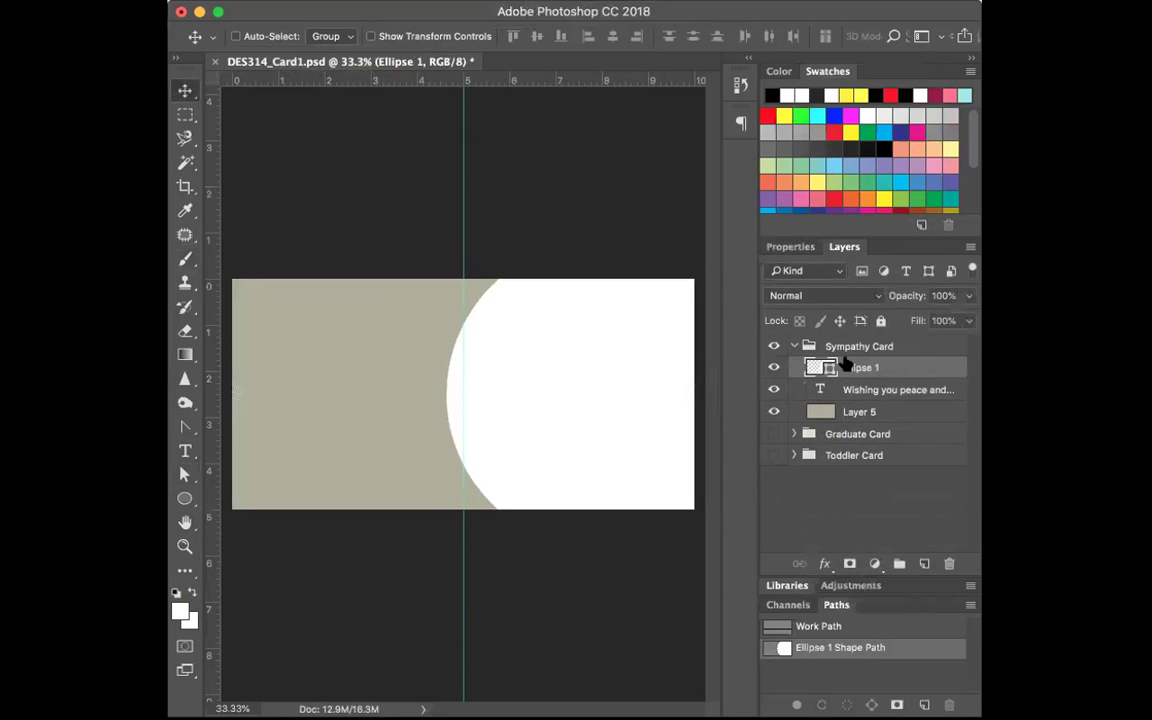
Step: Set the circle layer's opacity to 95%, then duplicate it and set the copy's opacity to 64%
{"action": "double_click", "coordinate": [818, 368]}
{"action": "left_click", "coordinate": [968, 296]}
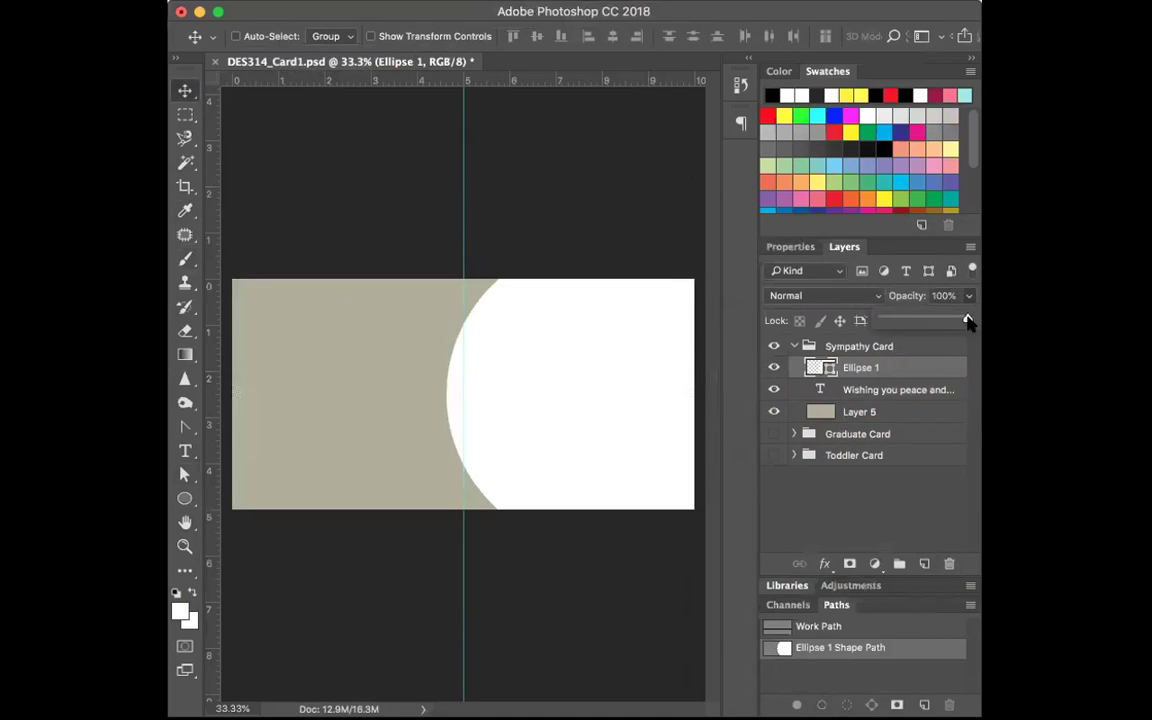
{"action": "mouse_move", "coordinate": [969, 320]}
{"action": "left_mouse_down"}
{"action": "mouse_move", "coordinate": [892, 319]}
{"action": "mouse_move", "coordinate": [958, 320]}
{"action": "left_mouse_up"}
{"action": "left_click_drag", "start_coordinate": [869, 367], "coordinate": [924, 563]}
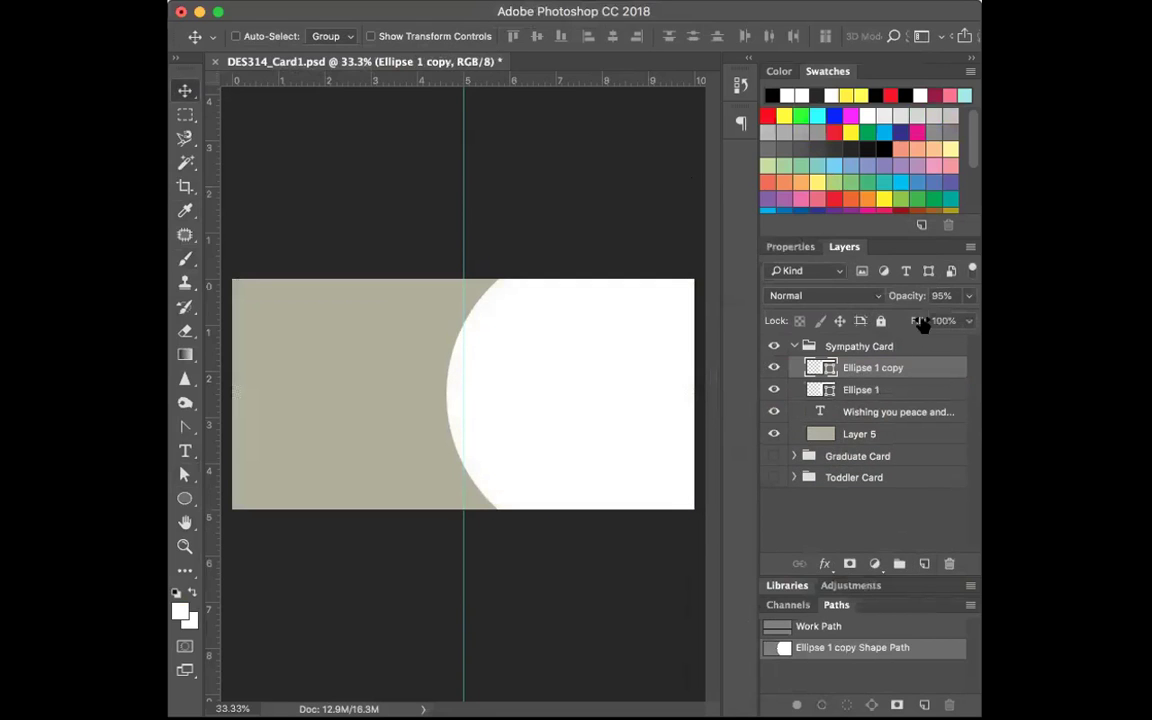
{"action": "left_click", "coordinate": [968, 295]}
{"action": "left_click_drag", "start_coordinate": [959, 319], "coordinate": [938, 320]}
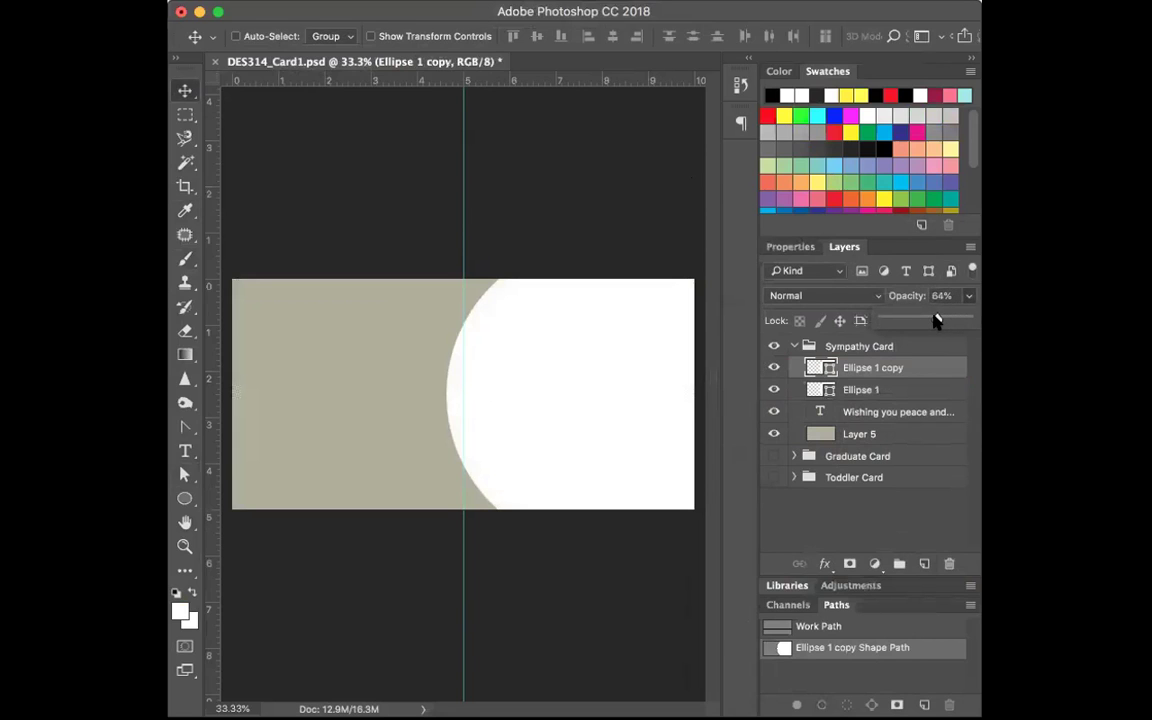
Step: Duplicate the 64% circle copy and set the new copy's opacity to 38%
{"action": "left_click_drag", "start_coordinate": [892, 368], "coordinate": [924, 563]}
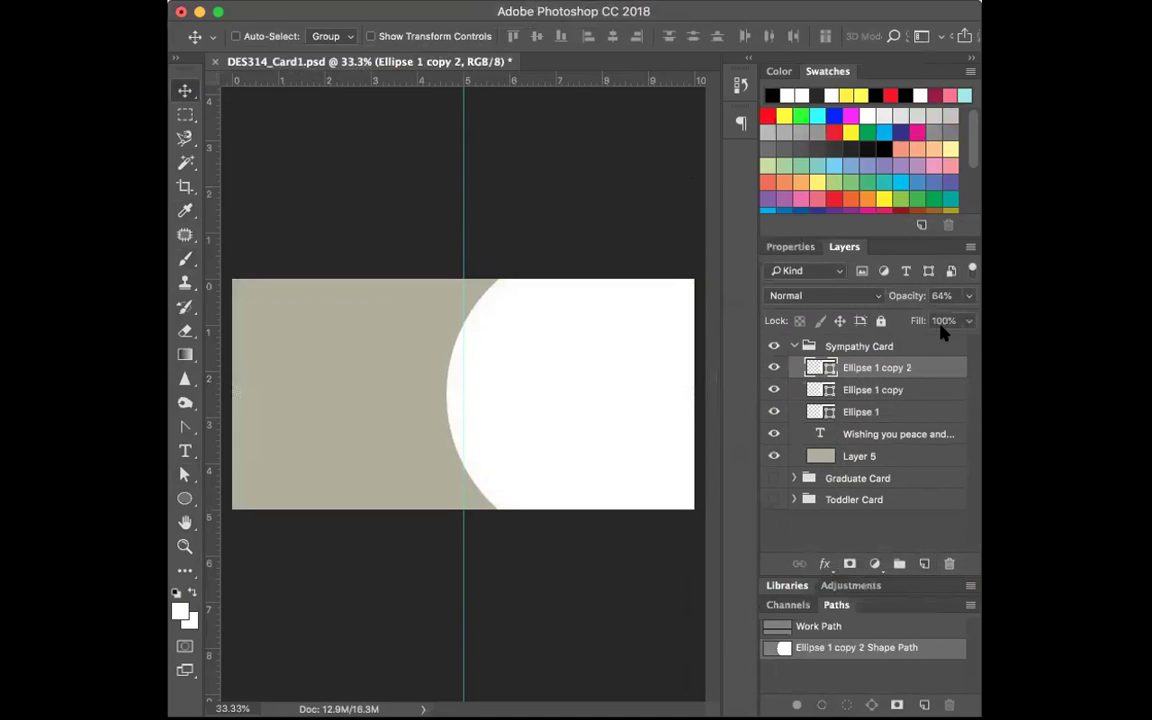
{"action": "left_click", "coordinate": [968, 295]}
{"action": "left_click_drag", "start_coordinate": [938, 320], "coordinate": [915, 319]}
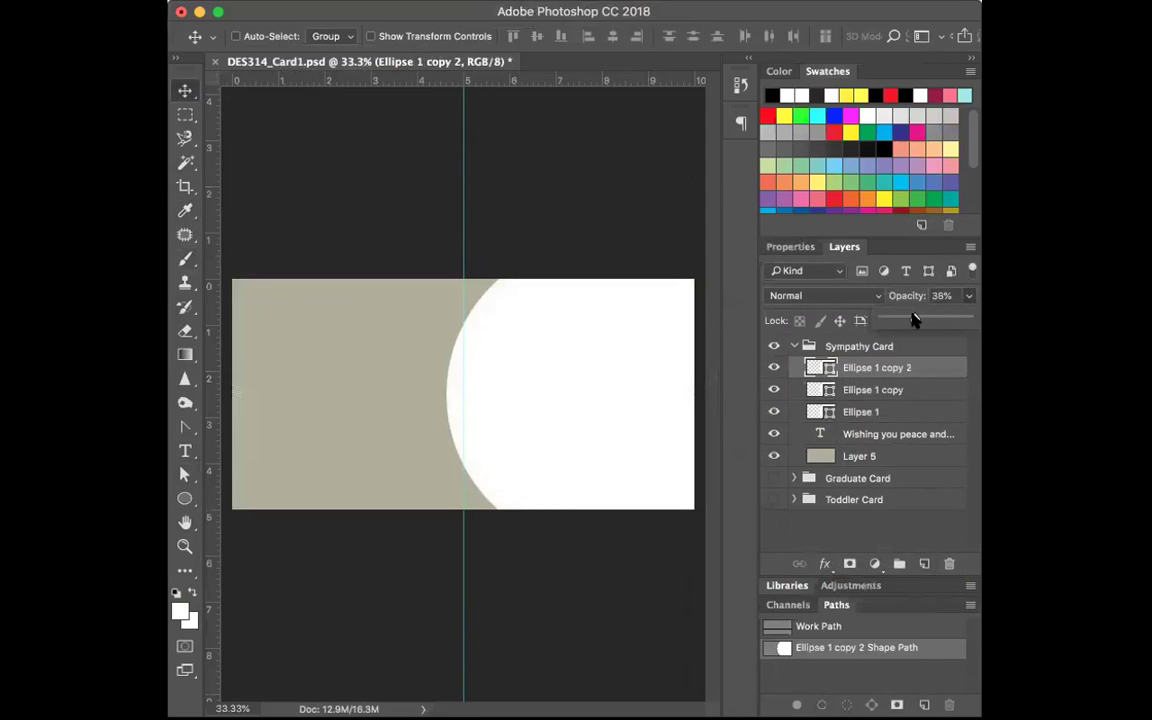
Step: Duplicate the 38% circle copy and set the new copy's opacity to 17%
{"action": "left_click_drag", "start_coordinate": [877, 368], "coordinate": [924, 563]}
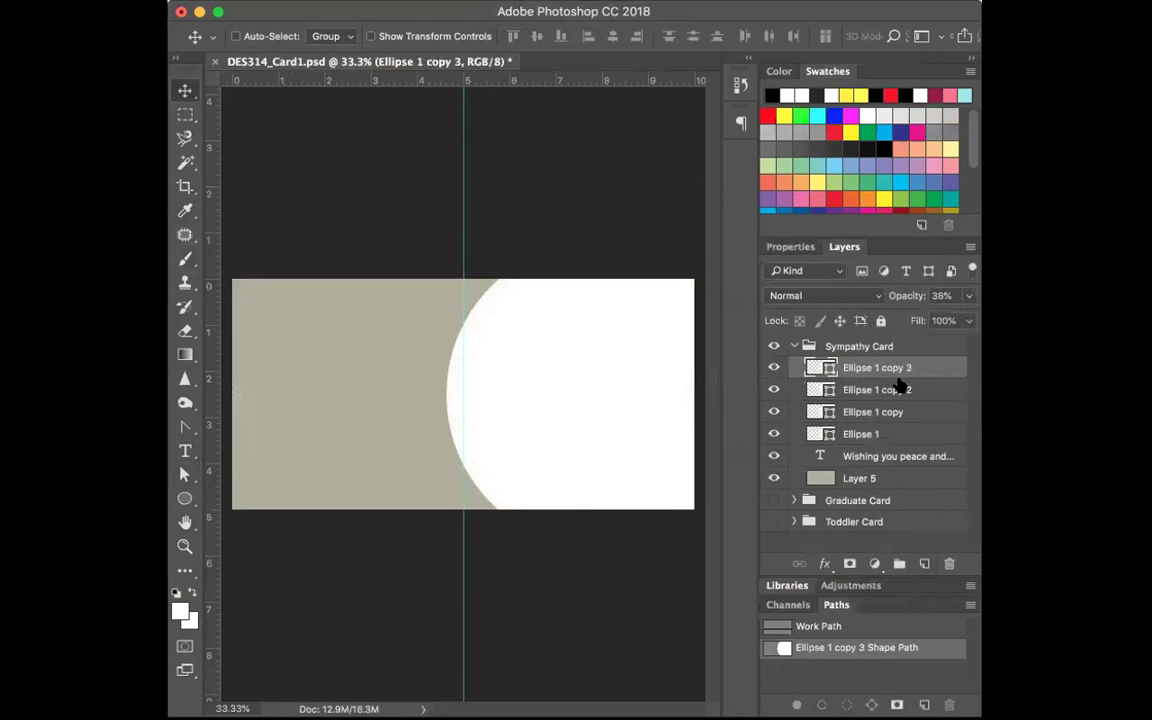
{"action": "left_click", "coordinate": [968, 295]}
{"action": "left_click_drag", "start_coordinate": [915, 320], "coordinate": [897, 319]}
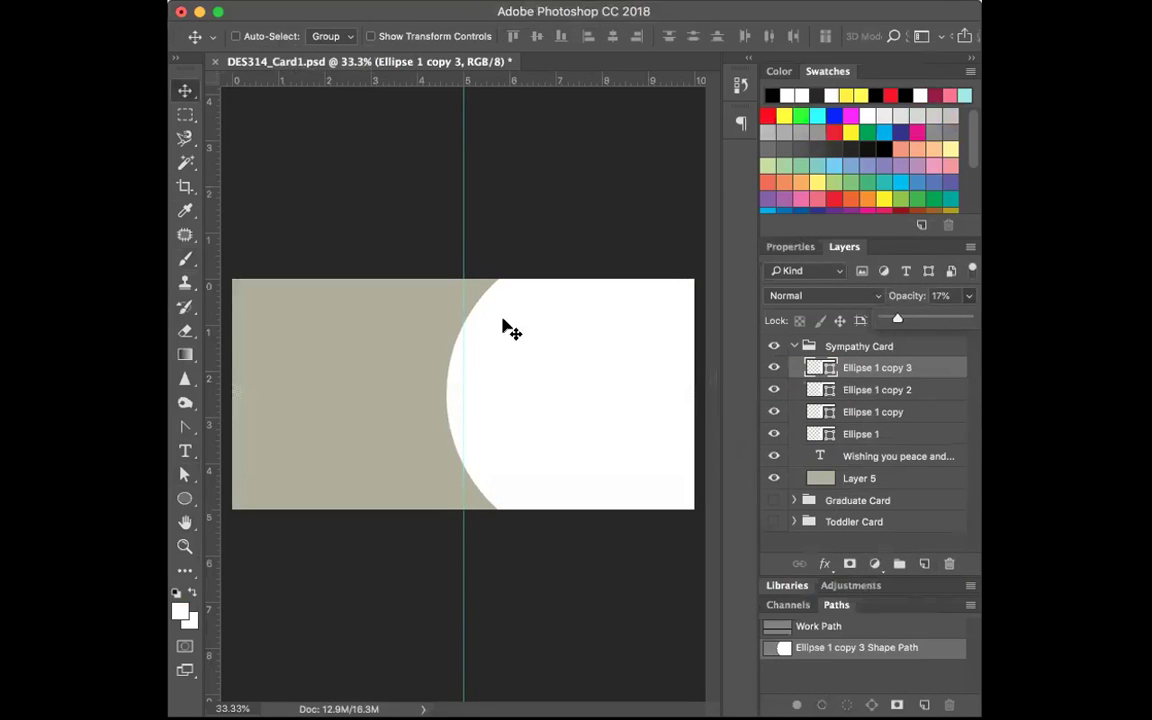
Step: Spread the 17%, 38% and 64% circles leftward from the 95% circle as staggered overlapping bands
{"action": "left_click", "coordinate": [487, 372]}
{"action": "left_click_drag", "start_coordinate": [487, 372], "coordinate": [303, 371]}
{"action": "left_click", "coordinate": [885, 392]}
{"action": "left_click_drag", "start_coordinate": [586, 417], "coordinate": [450, 427]}
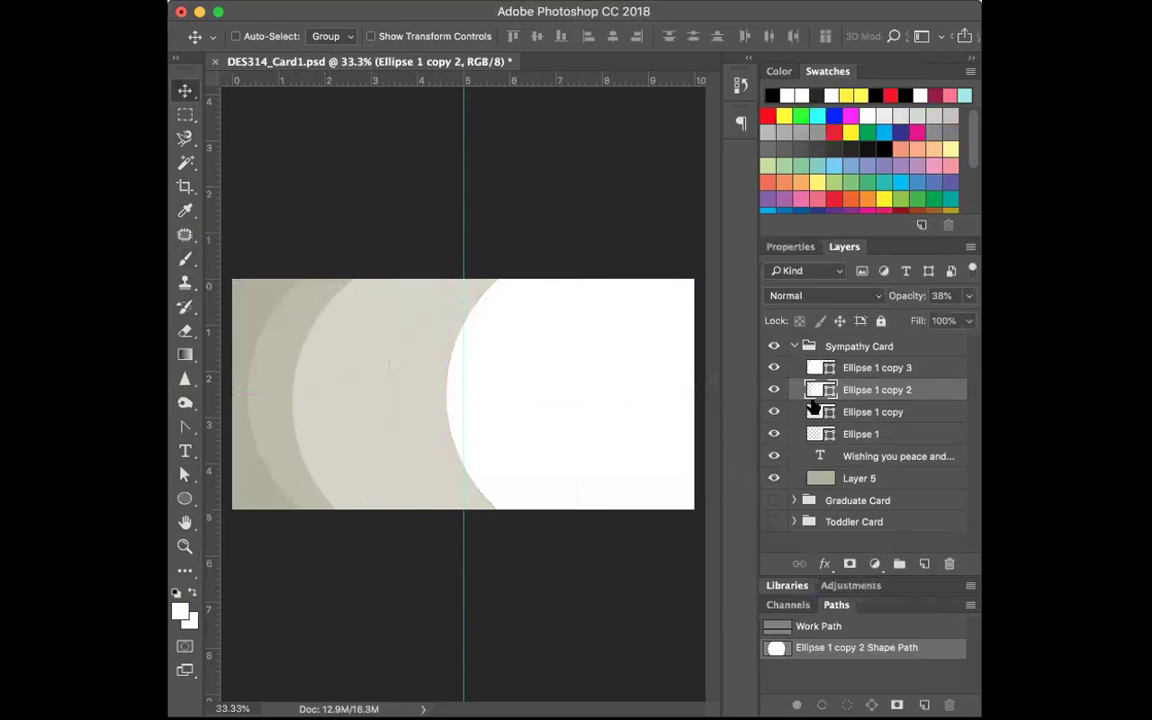
{"action": "left_click", "coordinate": [855, 410]}
{"action": "left_click_drag", "start_coordinate": [571, 411], "coordinate": [585, 375]}
{"action": "left_click", "coordinate": [840, 434]}
{"action": "mouse_move", "coordinate": [608, 435]}
{"action": "left_mouse_down"}
{"action": "mouse_move", "coordinate": [590, 435]}
{"action": "mouse_move", "coordinate": [620, 437]}
{"action": "left_mouse_up"}
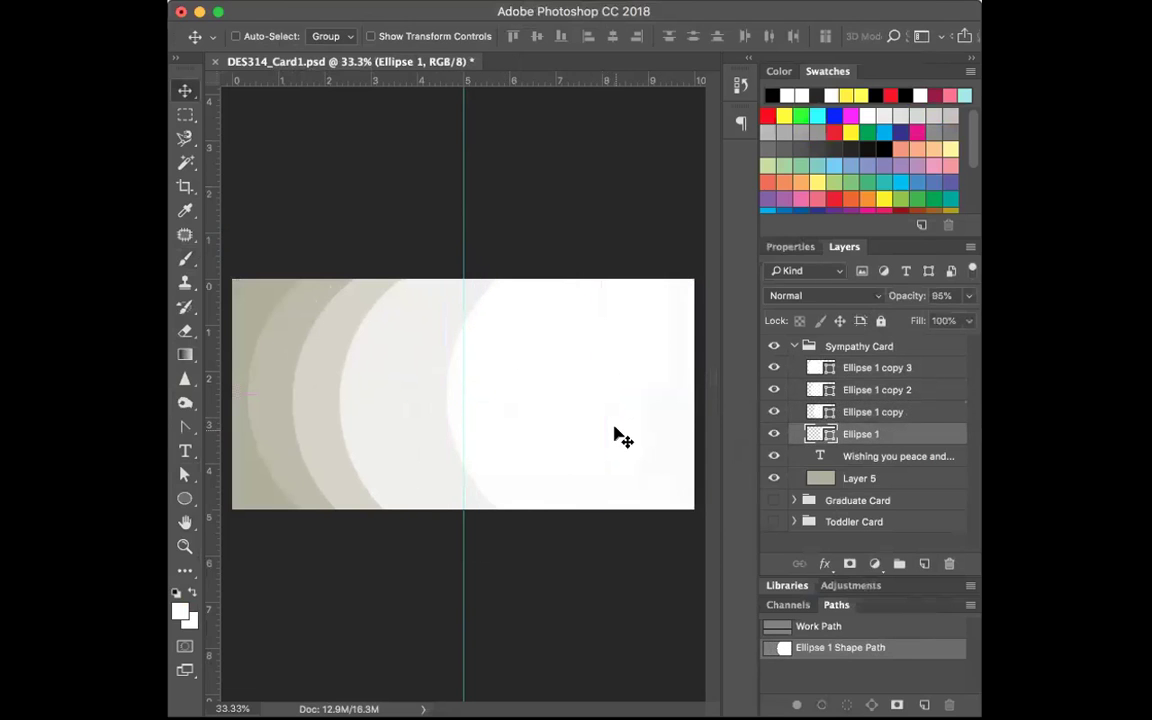
Step: Shift the 64%, 38% and 17% circles to the right to narrow the bands beside the 95% circle
{"action": "left_click", "coordinate": [903, 413]}
{"action": "left_click_drag", "start_coordinate": [468, 419], "coordinate": [519, 419]}
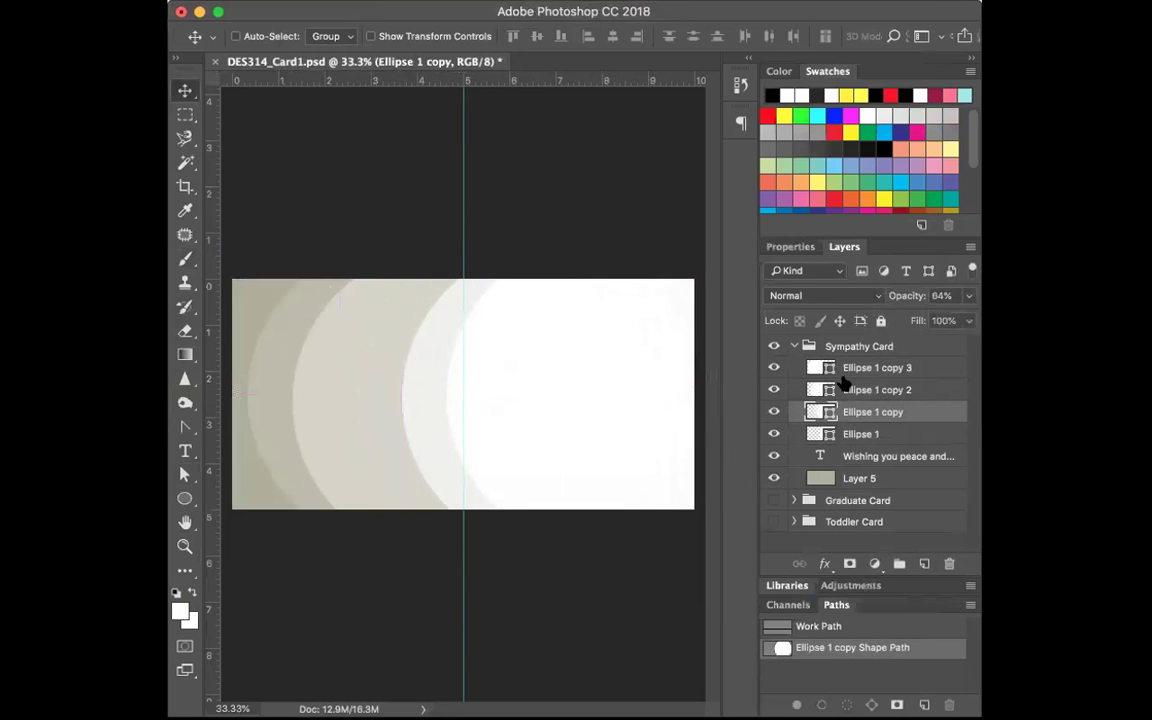
{"action": "left_click", "coordinate": [830, 389]}
{"action": "left_click_drag", "start_coordinate": [409, 419], "coordinate": [442, 411]}
{"action": "left_click", "coordinate": [828, 366]}
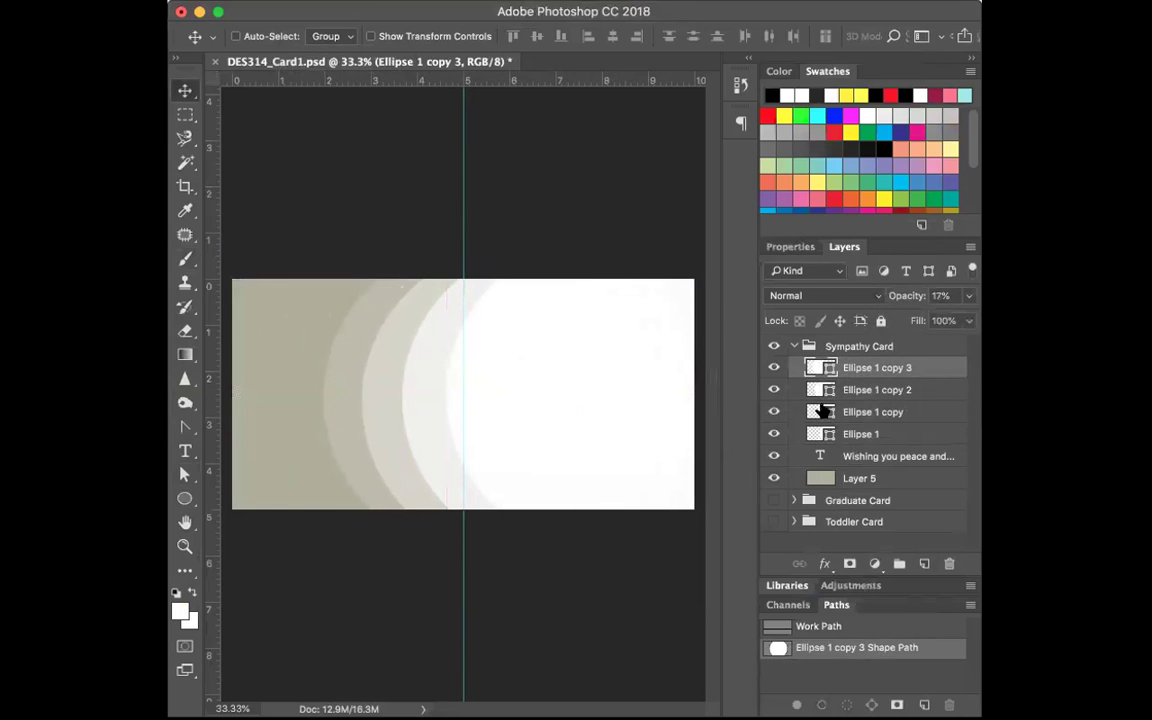
Step: Move all four circles over the card's left half, with their right edges staggered outward from the 95% to the 17% circle
{"action": "left_click", "coordinate": [880, 460]}
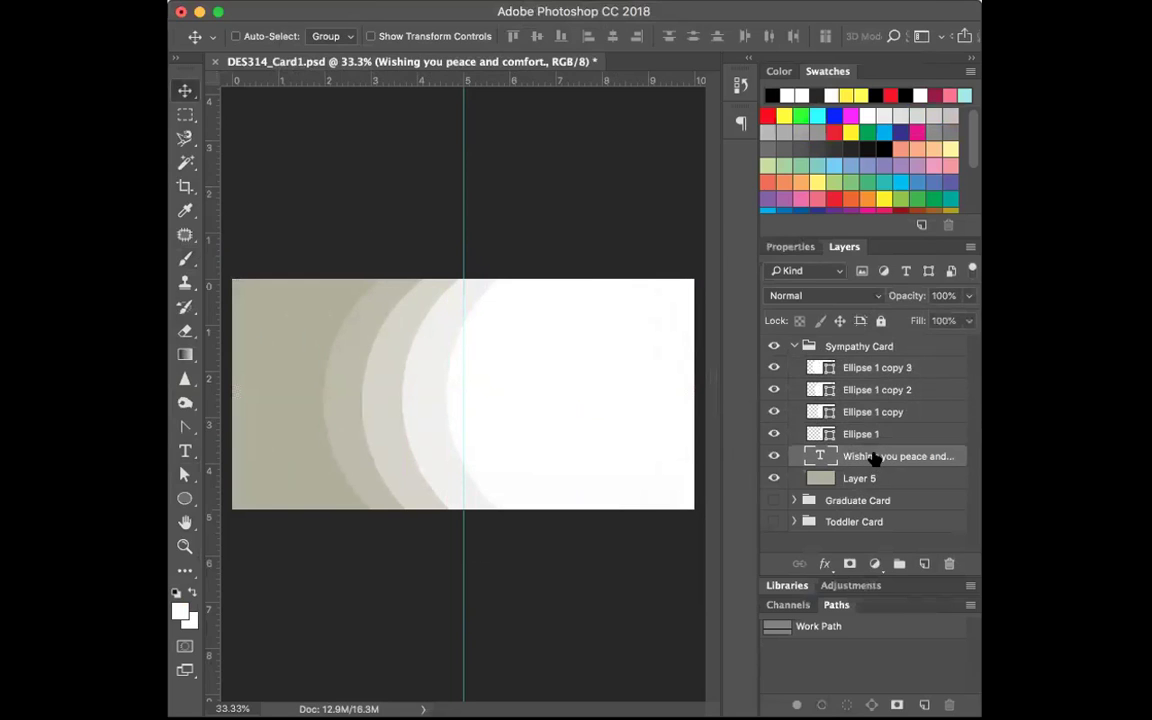
{"action": "left_click_drag", "start_coordinate": [381, 411], "coordinate": [436, 409]}
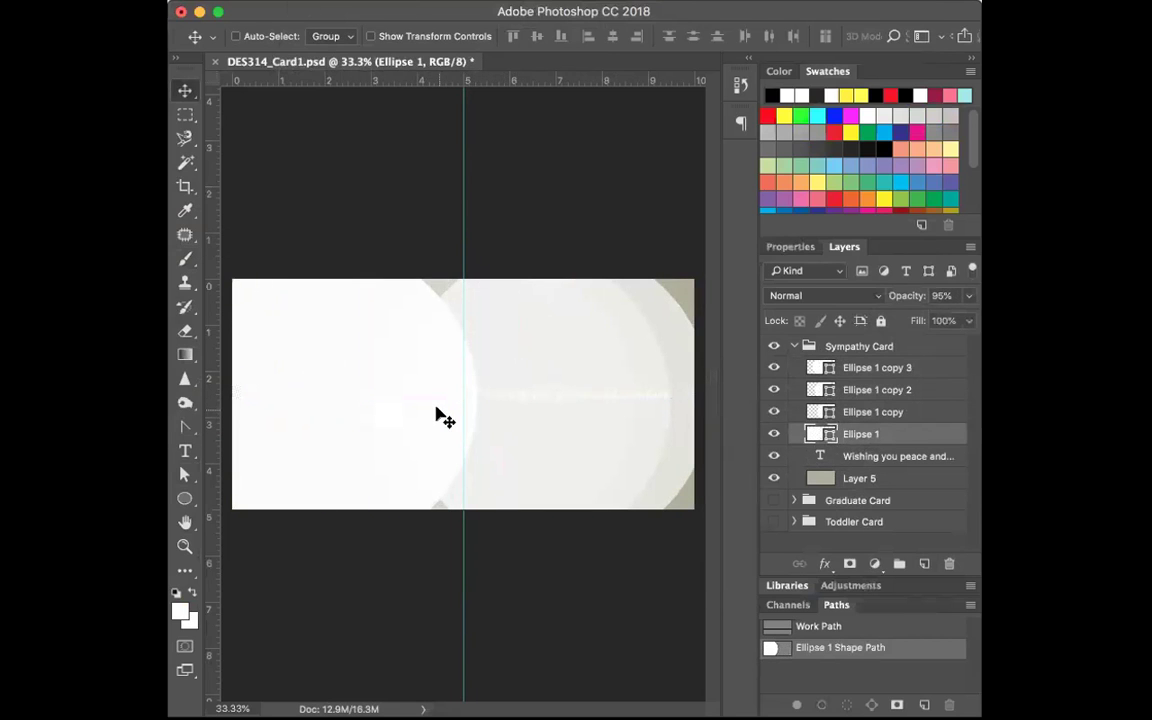
{"action": "left_click", "coordinate": [874, 410]}
{"action": "left_click_drag", "start_coordinate": [622, 442], "coordinate": [421, 445]}
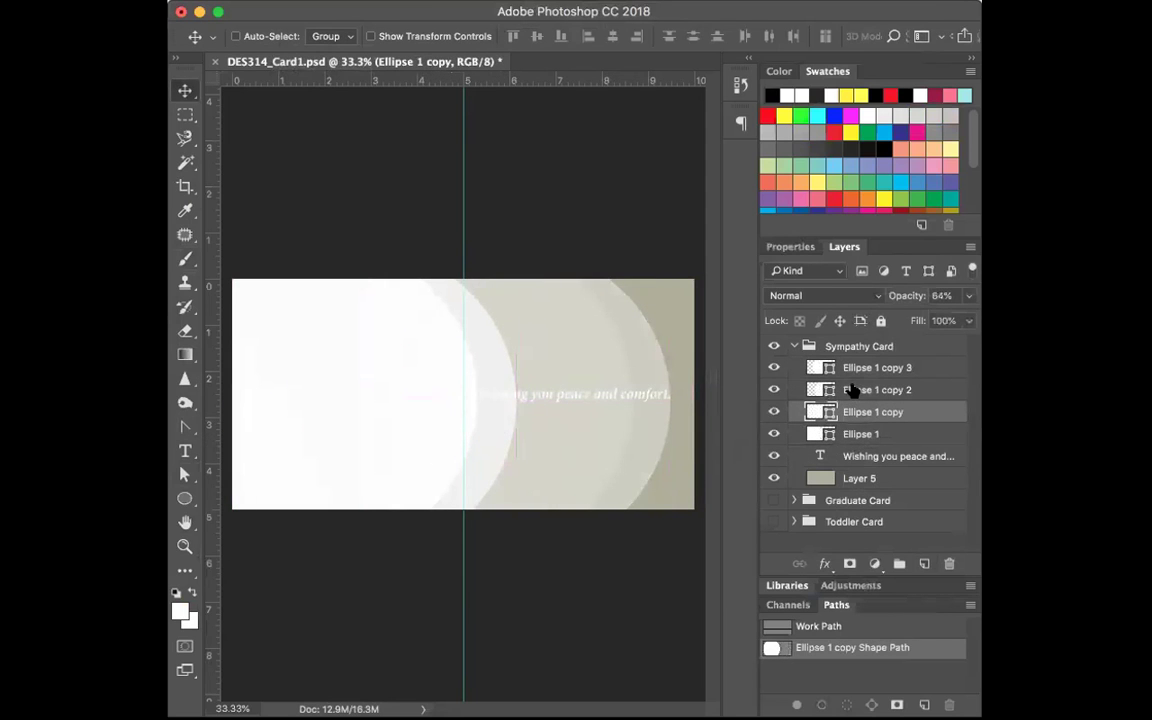
{"action": "left_click", "coordinate": [818, 390]}
{"action": "left_click_drag", "start_coordinate": [638, 432], "coordinate": [517, 432]}
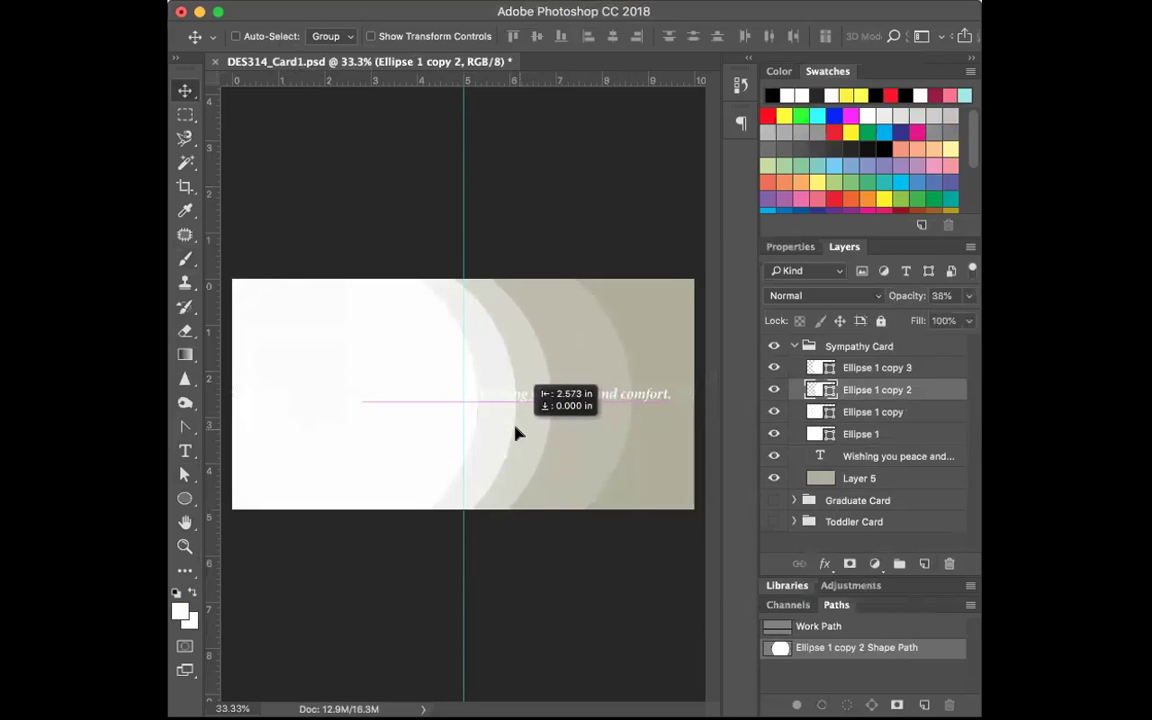
{"action": "left_click", "coordinate": [880, 367]}
{"action": "left_click_drag", "start_coordinate": [588, 453], "coordinate": [505, 450]}
Step: Duplicate the four circles, scaling the copies to about 32% and placing them across the card's upper edge in the right half
{"action": "left_click", "coordinate": [901, 435], "text": "shift"}
{"action": "left_click_drag", "start_coordinate": [928, 368], "coordinate": [925, 568]}
{"action": "left_click", "coordinate": [355, 2]}
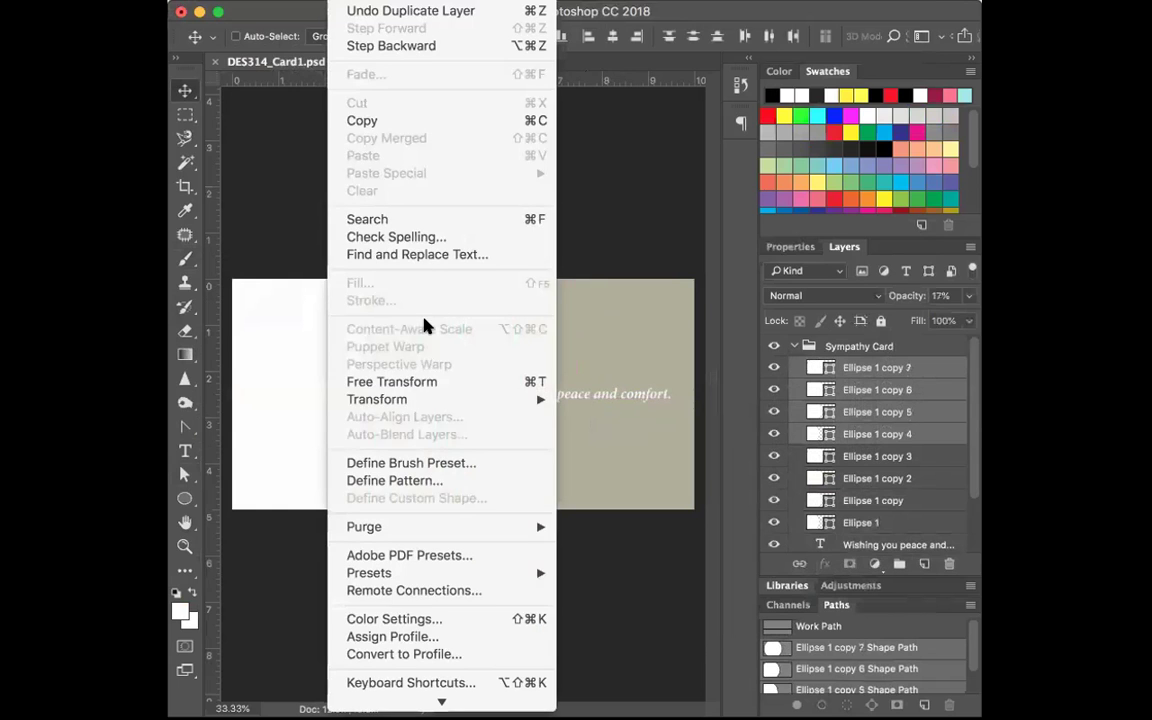
{"action": "mouse_move", "coordinate": [422, 399]}
{"action": "left_click", "coordinate": [583, 432]}
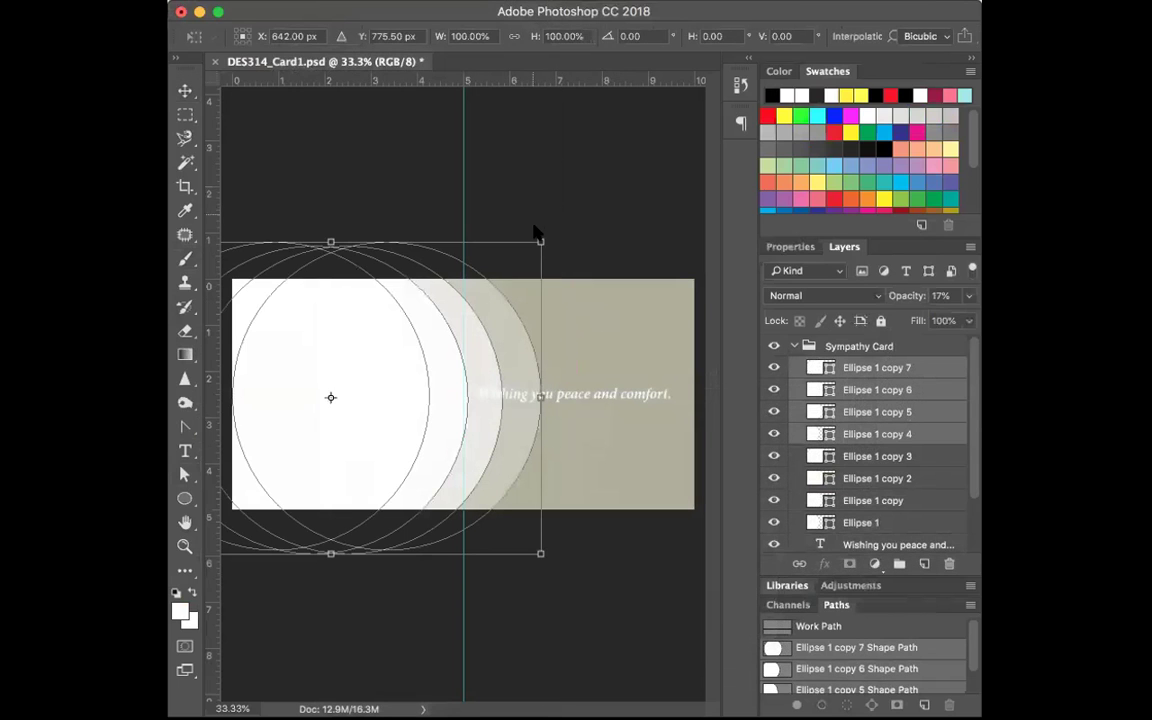
{"action": "left_click_drag", "start_coordinate": [522, 246], "coordinate": [334, 399]}
{"action": "left_click_drag", "start_coordinate": [257, 470], "coordinate": [659, 272]}
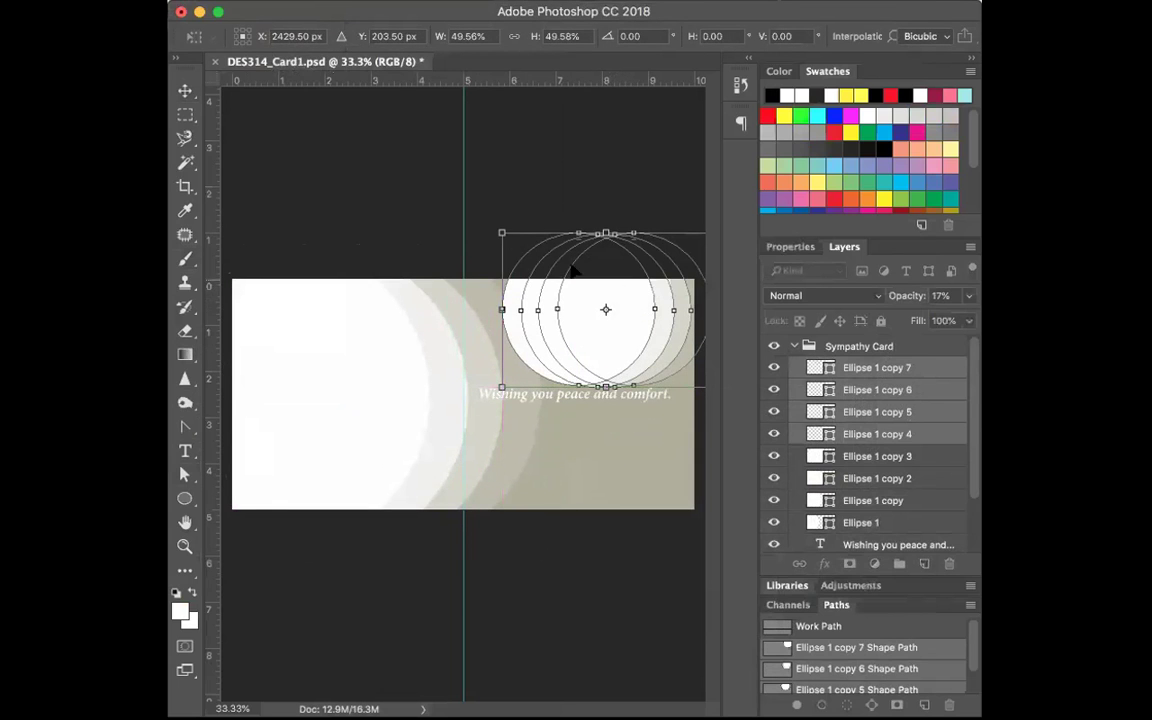
{"action": "left_click_drag", "start_coordinate": [500, 233], "coordinate": [584, 266]}
{"action": "left_click", "coordinate": [185, 90]}
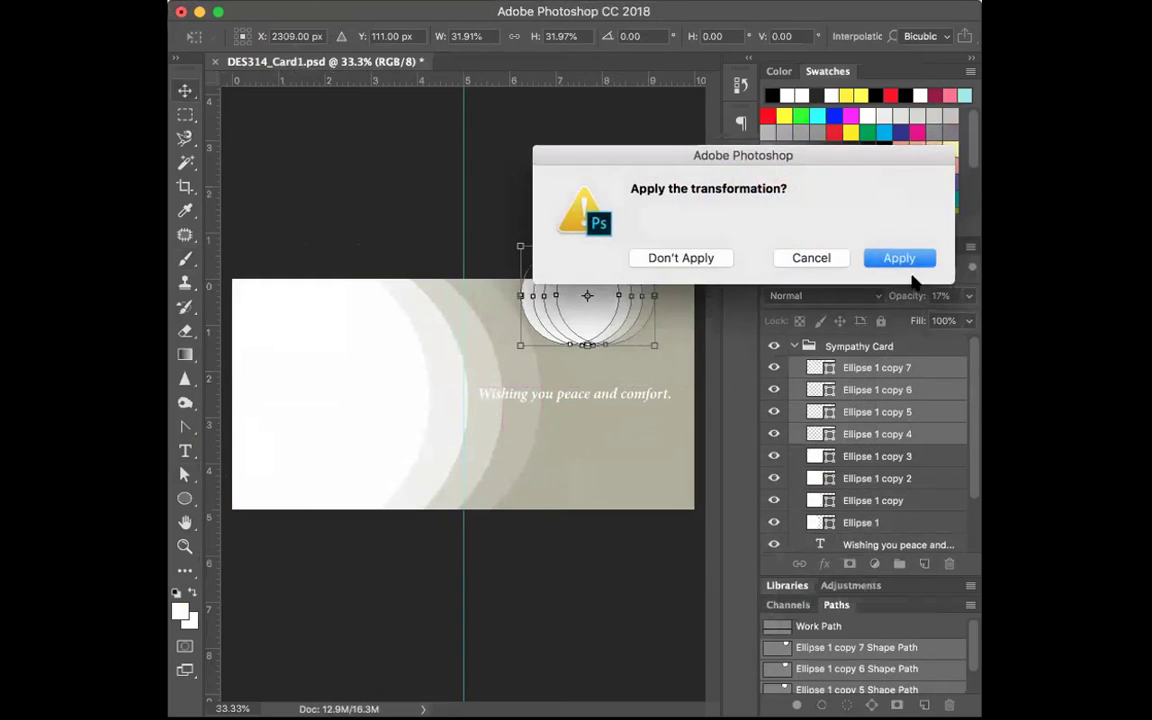
{"action": "left_click", "coordinate": [899, 257]}
{"action": "mouse_move", "coordinate": [607, 311]}
{"action": "left_mouse_down"}
{"action": "mouse_move", "coordinate": [574, 280]}
{"action": "mouse_move", "coordinate": [602, 302]}
{"action": "left_mouse_up"}
Step: Delete the 95% and 64% copies from the small circles at the card's upper edge
{"action": "left_click", "coordinate": [773, 434]}
{"action": "left_click", "coordinate": [773, 434]}
{"action": "left_click", "coordinate": [872, 434]}
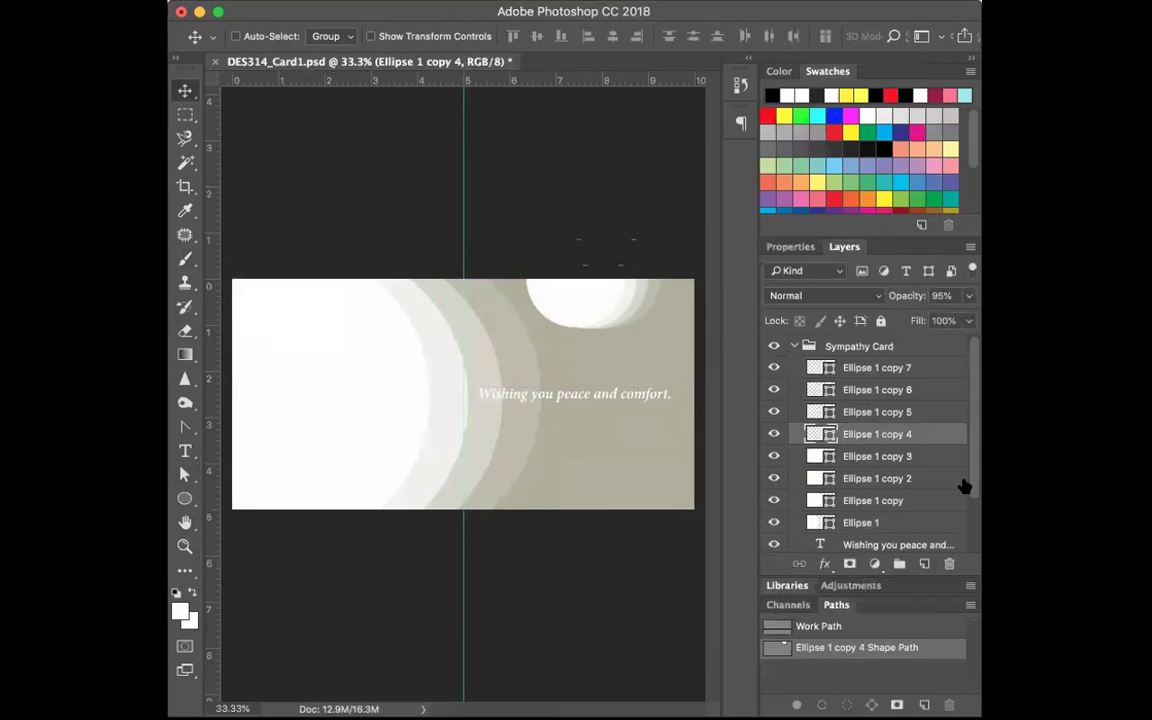
{"action": "left_click", "coordinate": [950, 565]}
{"action": "key", "text": "Return"}
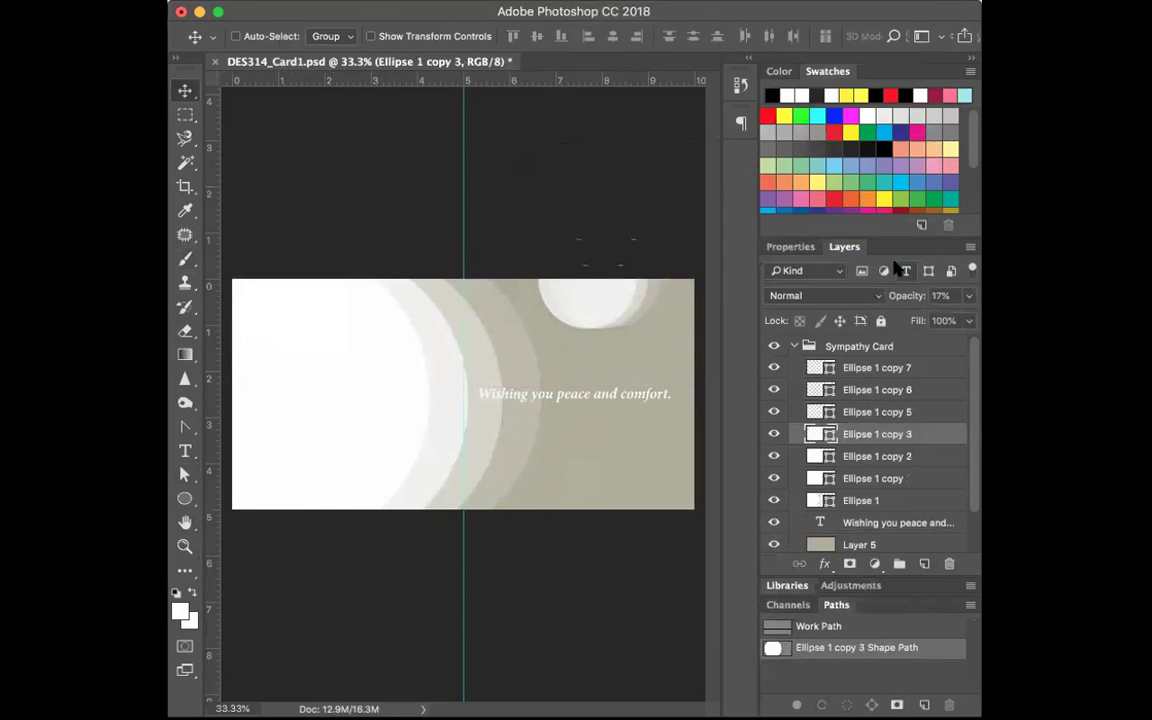
{"action": "left_click", "coordinate": [898, 412]}
{"action": "key", "text": "Delete"}
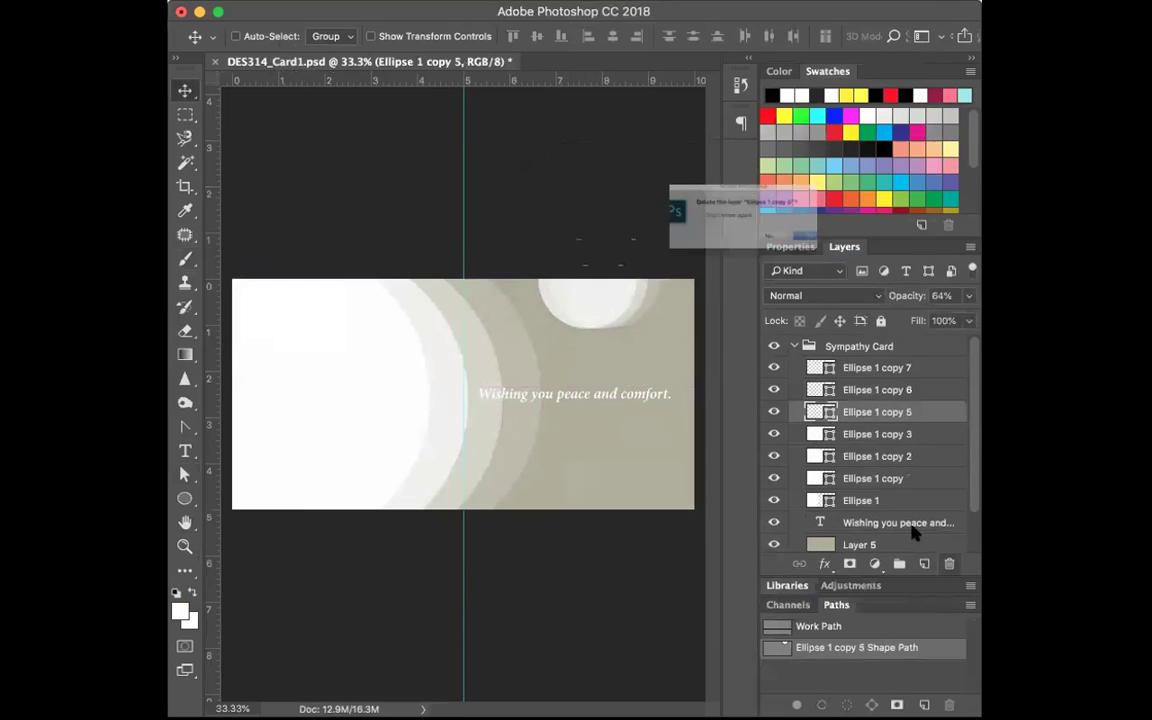
{"action": "left_click", "coordinate": [862, 262]}
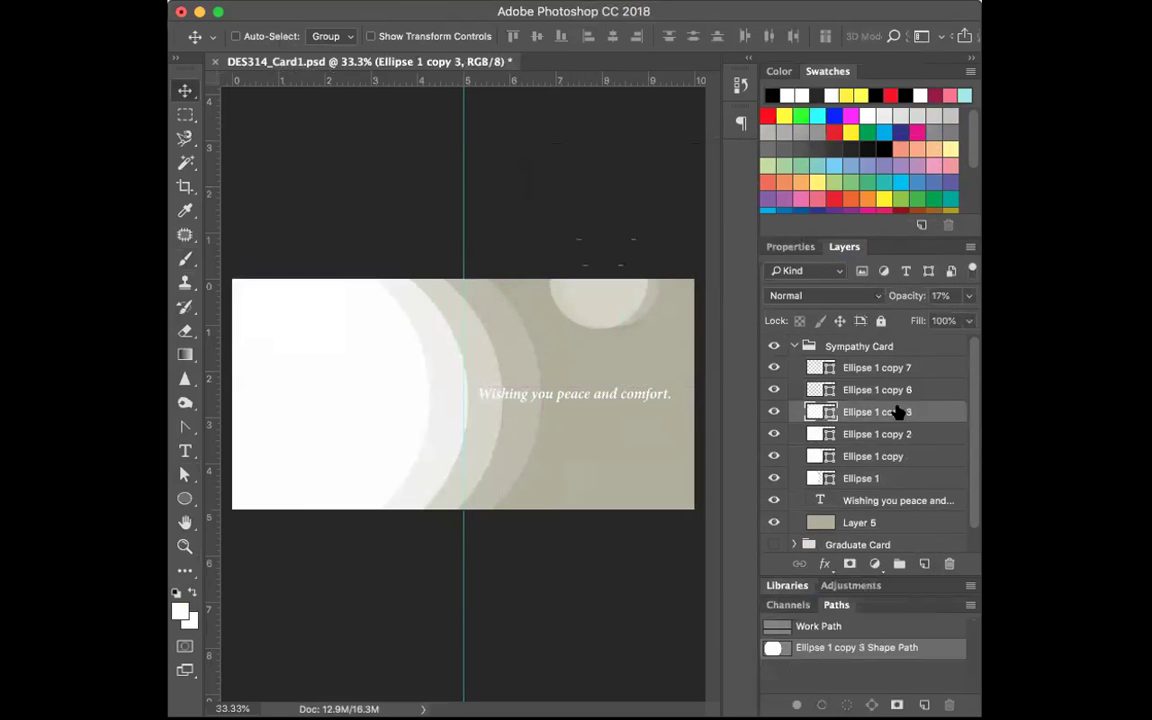
Step: Move the large 17% circle down and to the right, and the large 38% circle up and slightly left
{"action": "left_click_drag", "start_coordinate": [590, 310], "coordinate": [615, 373]}
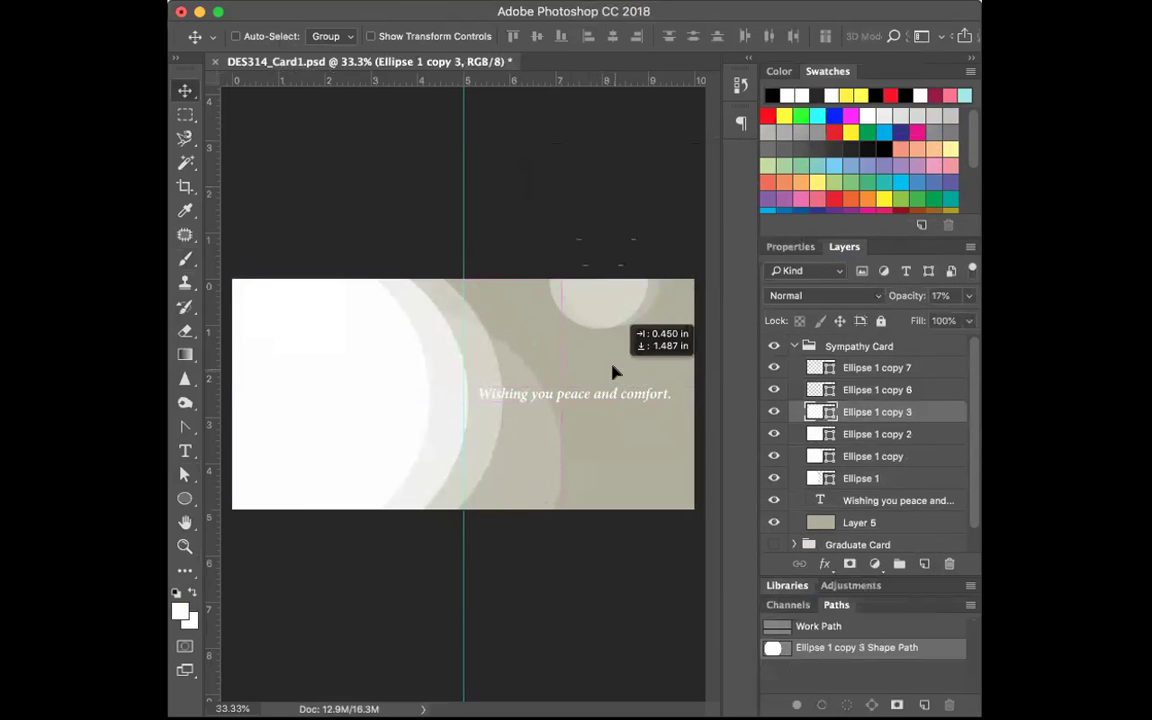
{"action": "left_click", "coordinate": [773, 434]}
{"action": "left_click", "coordinate": [773, 434]}
{"action": "left_click", "coordinate": [866, 440]}
{"action": "left_click_drag", "start_coordinate": [509, 386], "coordinate": [496, 314]}
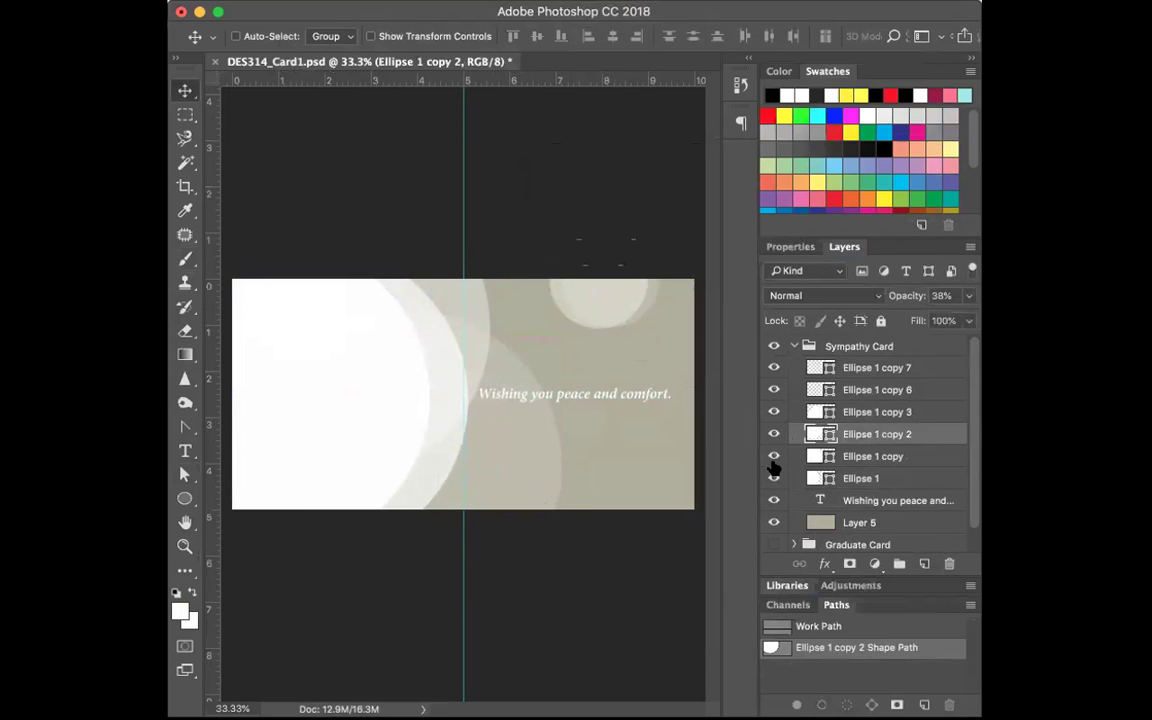
Step: Move the large 64% circle slightly down and left, and the large 95% circle up and left
{"action": "left_click", "coordinate": [773, 456]}
{"action": "left_click", "coordinate": [773, 456]}
{"action": "left_click", "coordinate": [773, 478]}
{"action": "left_click", "coordinate": [773, 478]}
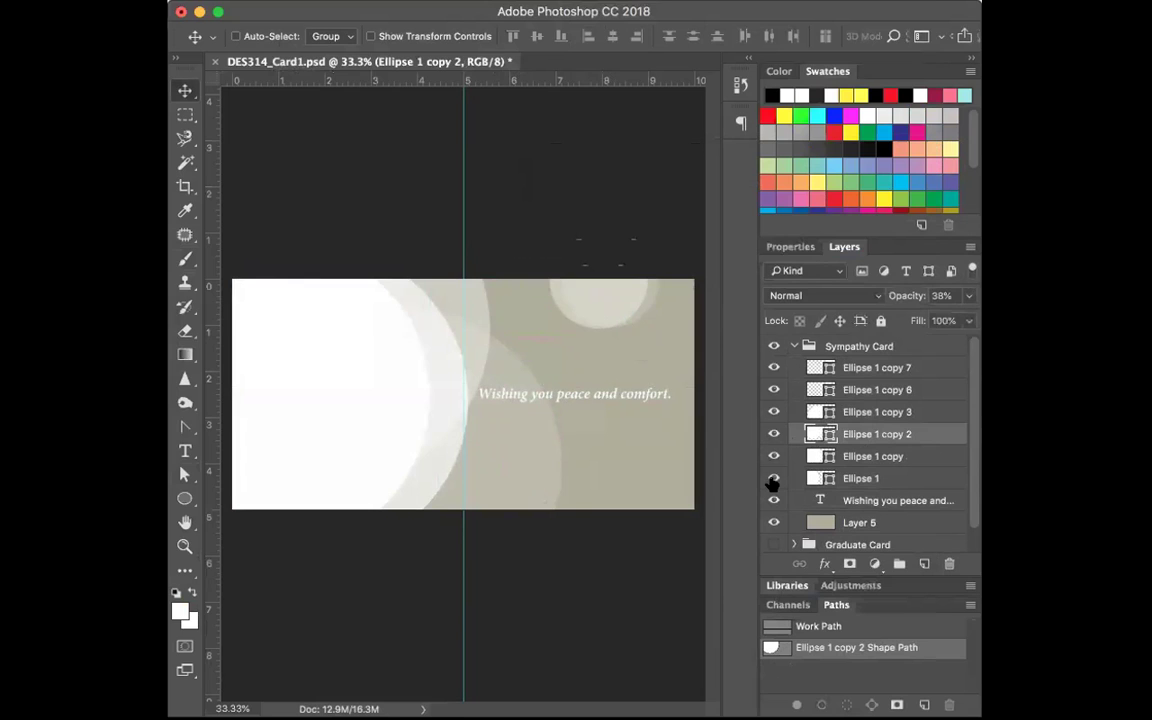
{"action": "left_click", "coordinate": [885, 456]}
{"action": "left_click_drag", "start_coordinate": [470, 460], "coordinate": [455, 475]}
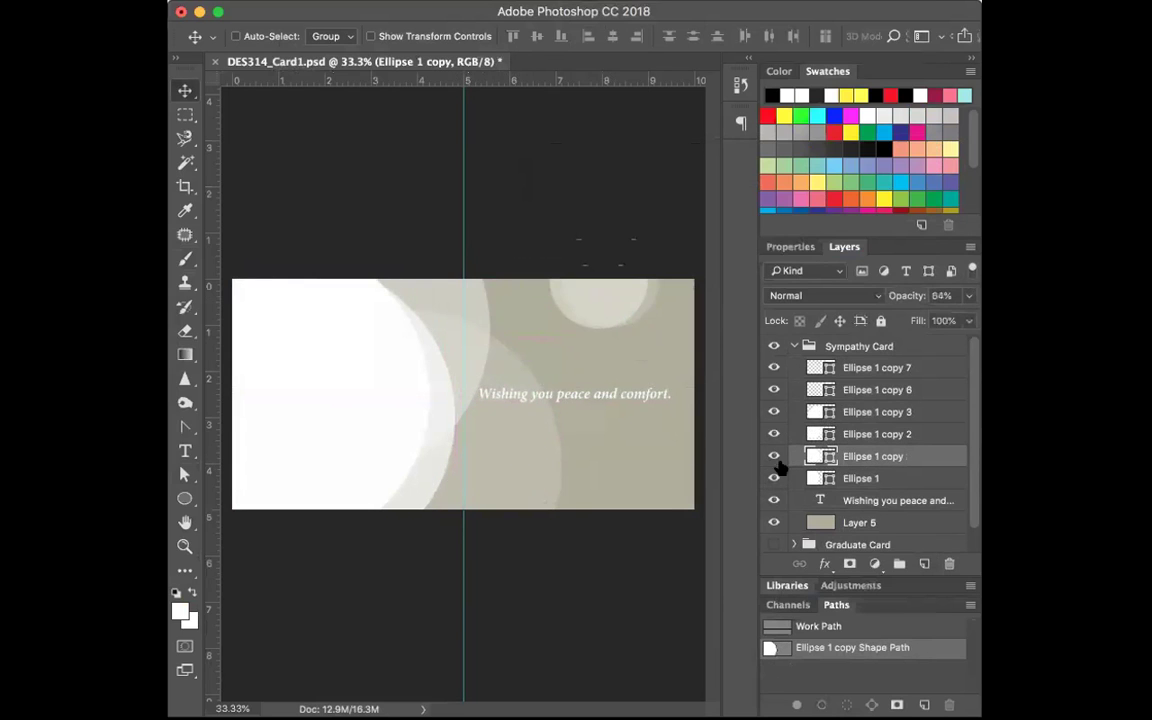
{"action": "left_click", "coordinate": [872, 478]}
{"action": "left_click_drag", "start_coordinate": [418, 427], "coordinate": [380, 378]}
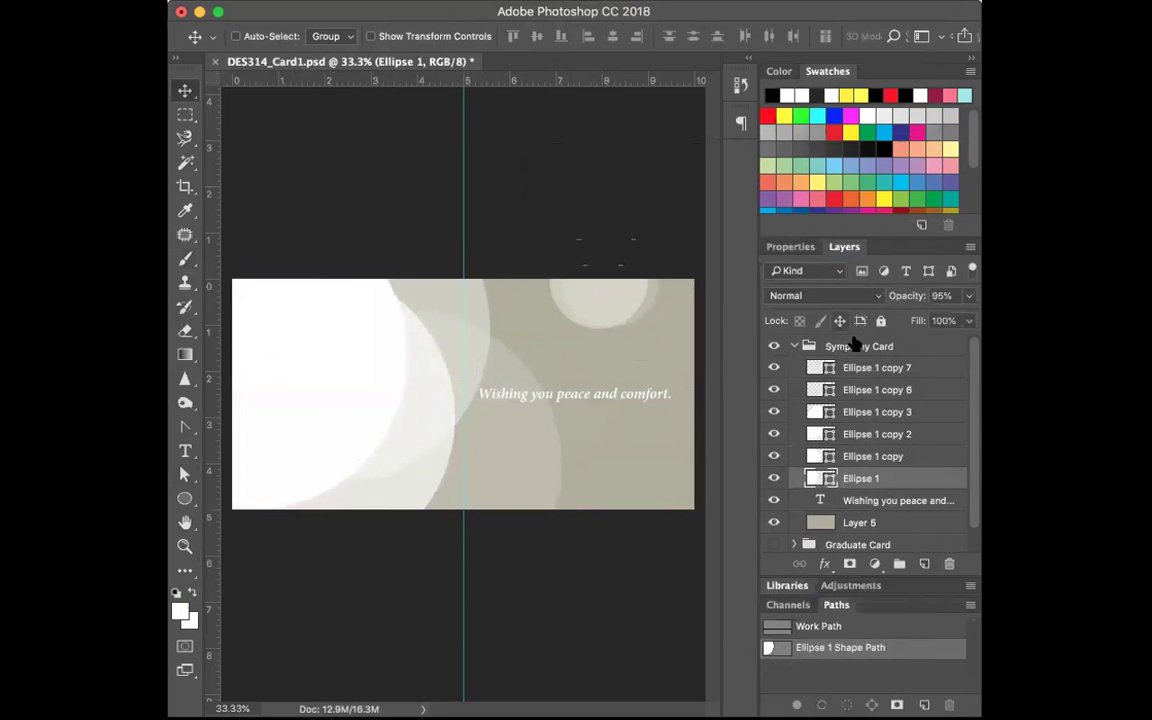
Step: Move the small 17% circle diagonally below the small 38% one, and place two duplicates of it near the card's lower-right corner
{"action": "left_click", "coordinate": [790, 368]}
{"action": "left_click_drag", "start_coordinate": [653, 342], "coordinate": [655, 352]}
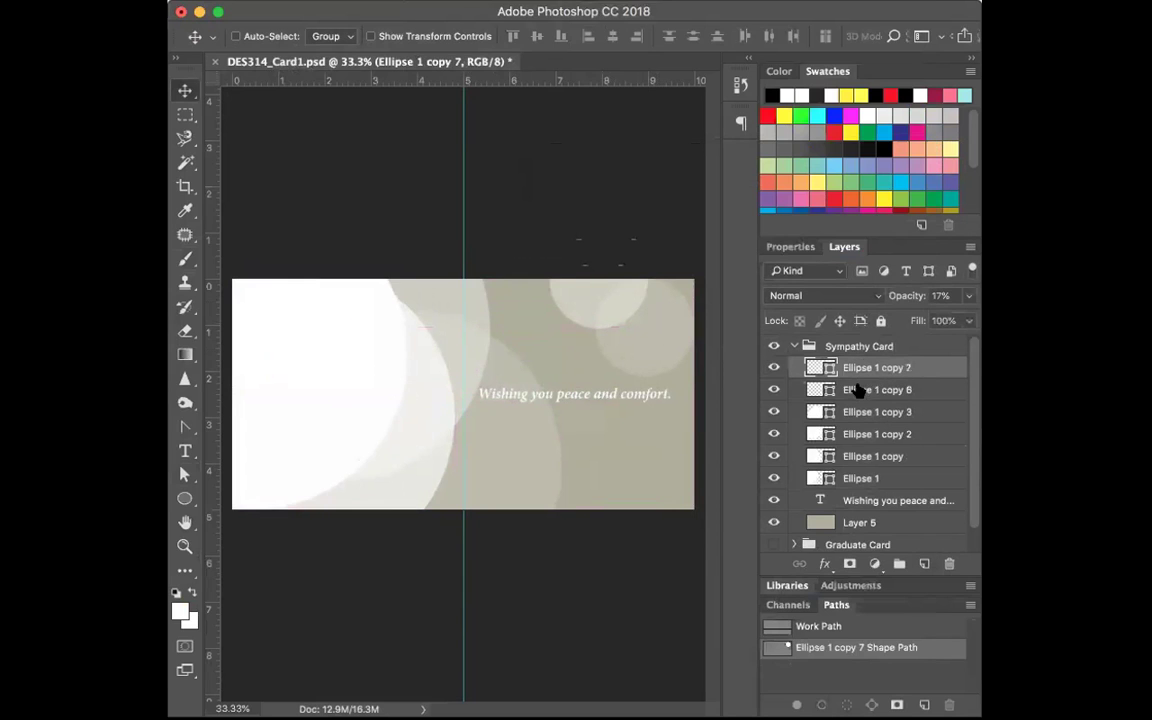
{"action": "left_click_drag", "start_coordinate": [886, 370], "coordinate": [924, 563]}
{"action": "left_click_drag", "start_coordinate": [646, 472], "coordinate": [689, 524]}
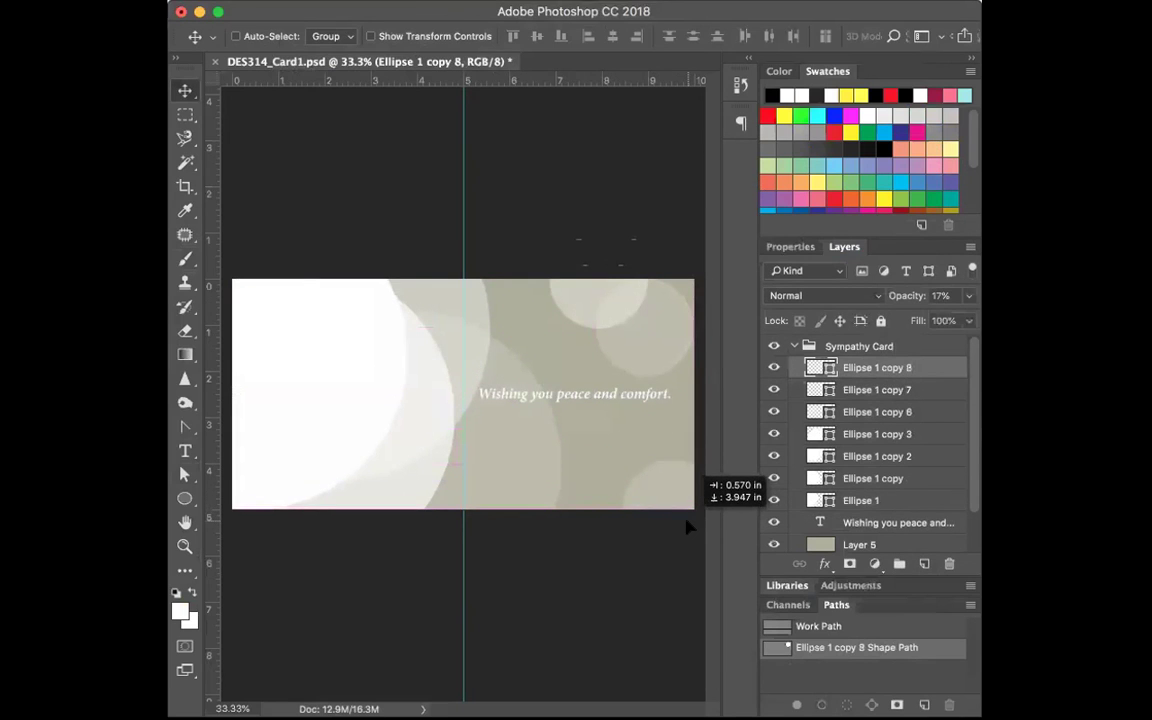
{"action": "left_click_drag", "start_coordinate": [872, 393], "coordinate": [924, 563]}
{"action": "left_click_drag", "start_coordinate": [637, 298], "coordinate": [617, 500]}
{"action": "left_click_drag", "start_coordinate": [477, 428], "coordinate": [571, 468]}
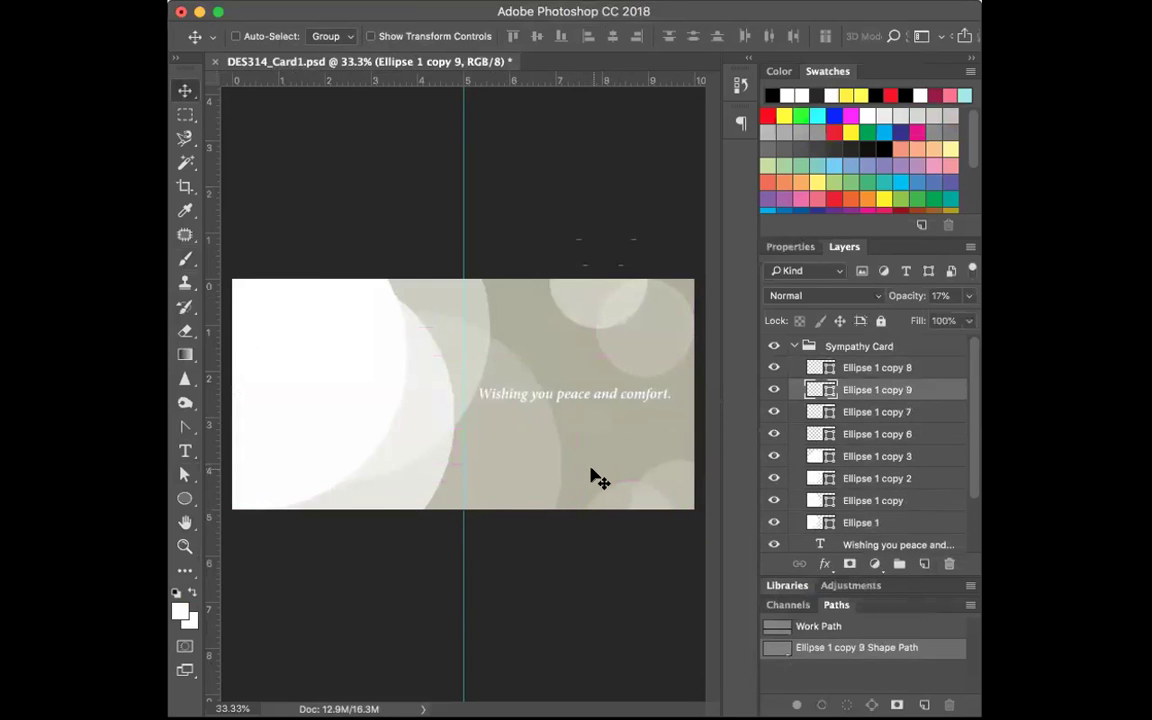
Step: Nudge the large 17% circle slightly to the left, then save the document
{"action": "left_click", "coordinate": [773, 412]}
{"action": "left_click", "coordinate": [773, 412]}
{"action": "left_click", "coordinate": [773, 434]}
{"action": "left_click", "coordinate": [773, 434]}
{"action": "left_click", "coordinate": [773, 456]}
{"action": "left_click", "coordinate": [773, 456]}
{"action": "left_click", "coordinate": [784, 455]}
{"action": "left_click_drag", "start_coordinate": [535, 447], "coordinate": [516, 447]}
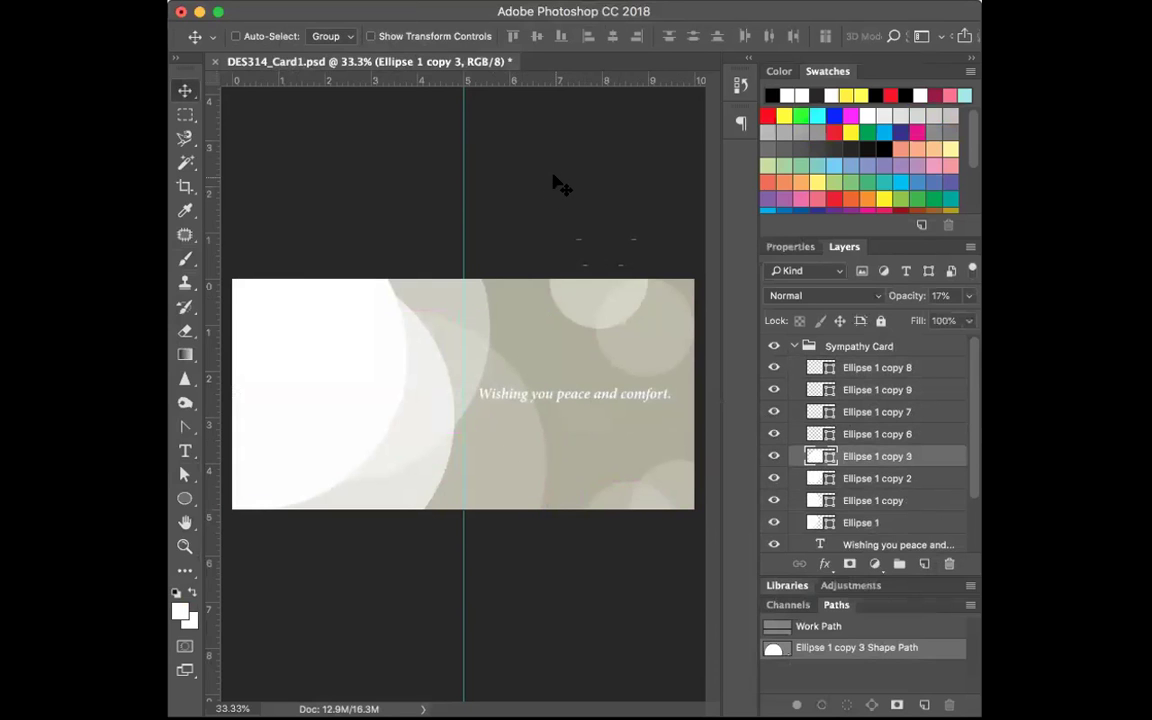
{"action": "left_click", "coordinate": [300, 2]}
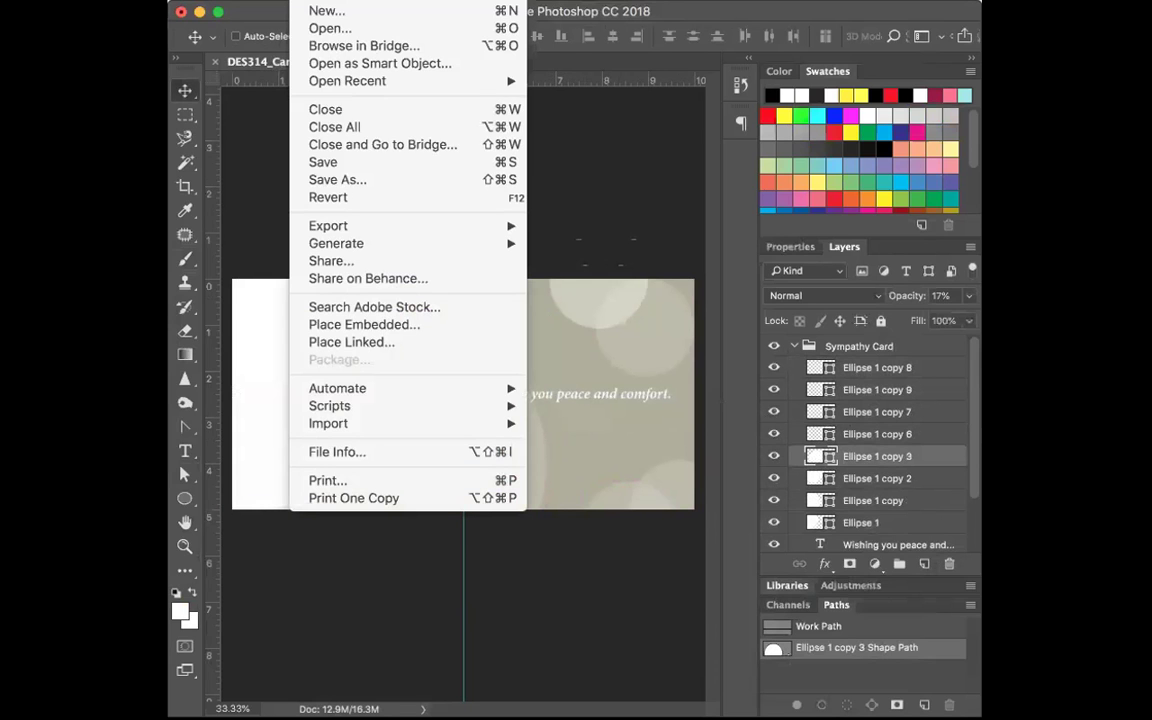
{"action": "left_click", "coordinate": [325, 161]}
Step: Collapse and hide the Sympathy Card group, then show the Toddler Card group with all of its layers
{"action": "left_click", "coordinate": [794, 346]}
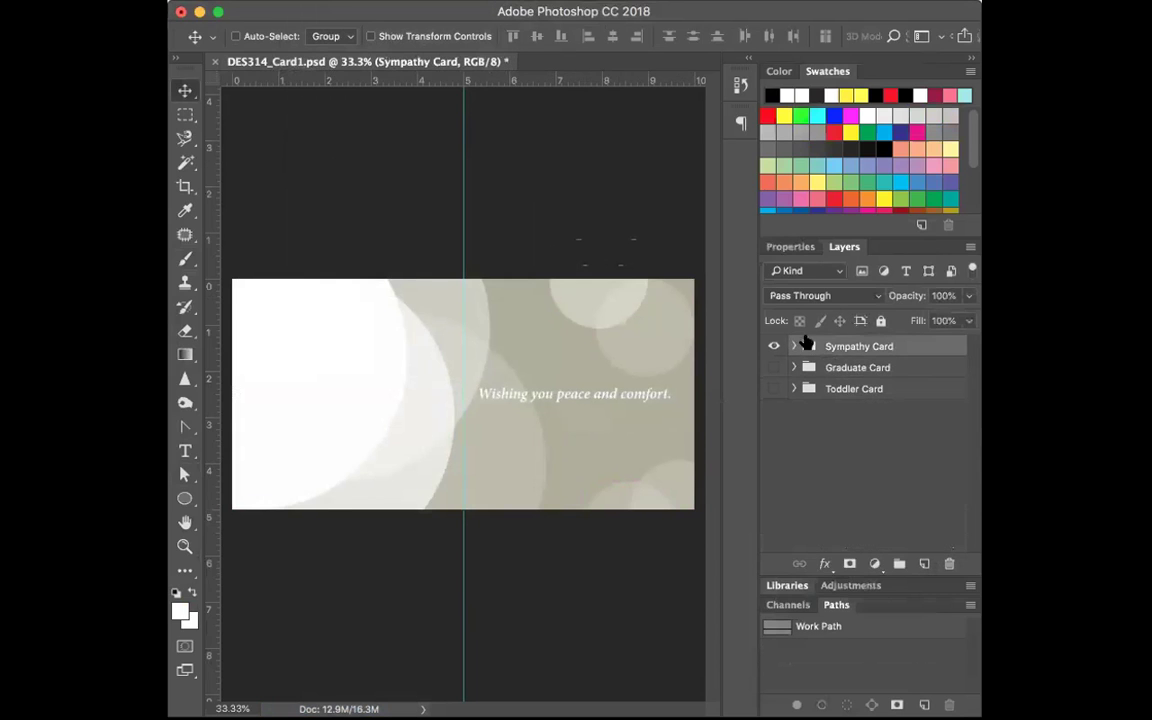
{"action": "left_click", "coordinate": [773, 347]}
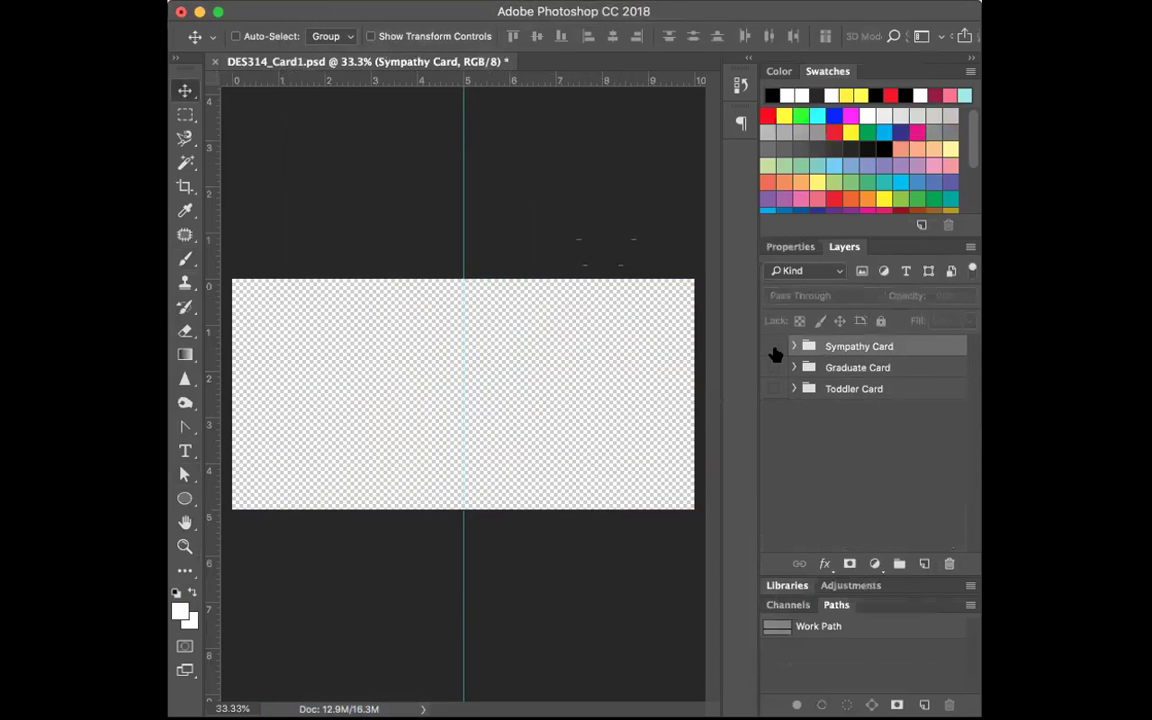
{"action": "left_click", "coordinate": [773, 367]}
{"action": "left_click", "coordinate": [772, 367]}
{"action": "left_click", "coordinate": [794, 389]}
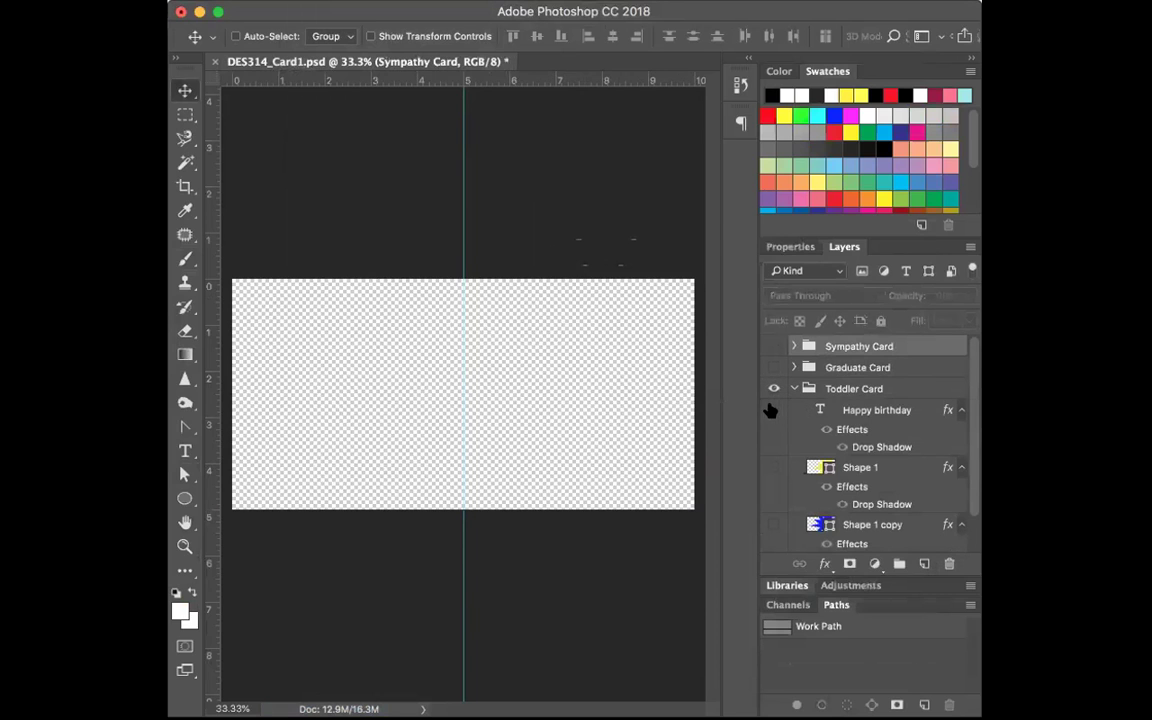
{"action": "scroll", "coordinate": [765, 480], "scroll_direction": "down", "scroll_amount": 1}
{"action": "left_click", "coordinate": [773, 370]}
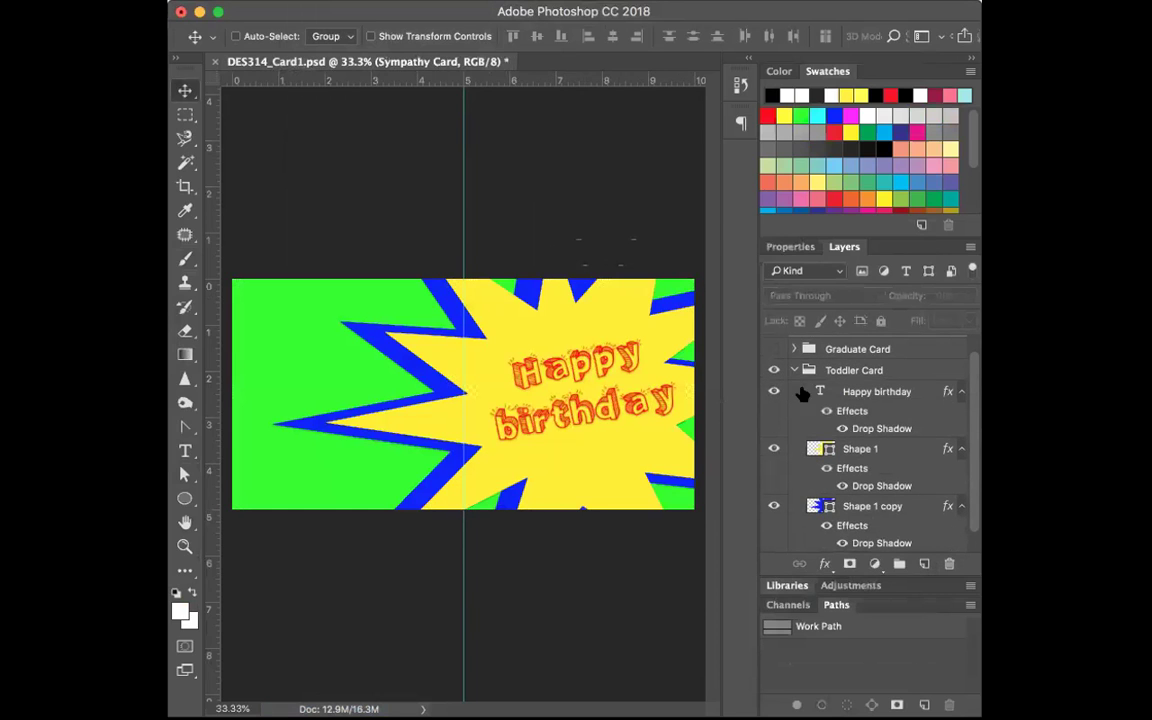
{"action": "left_click", "coordinate": [794, 370]}
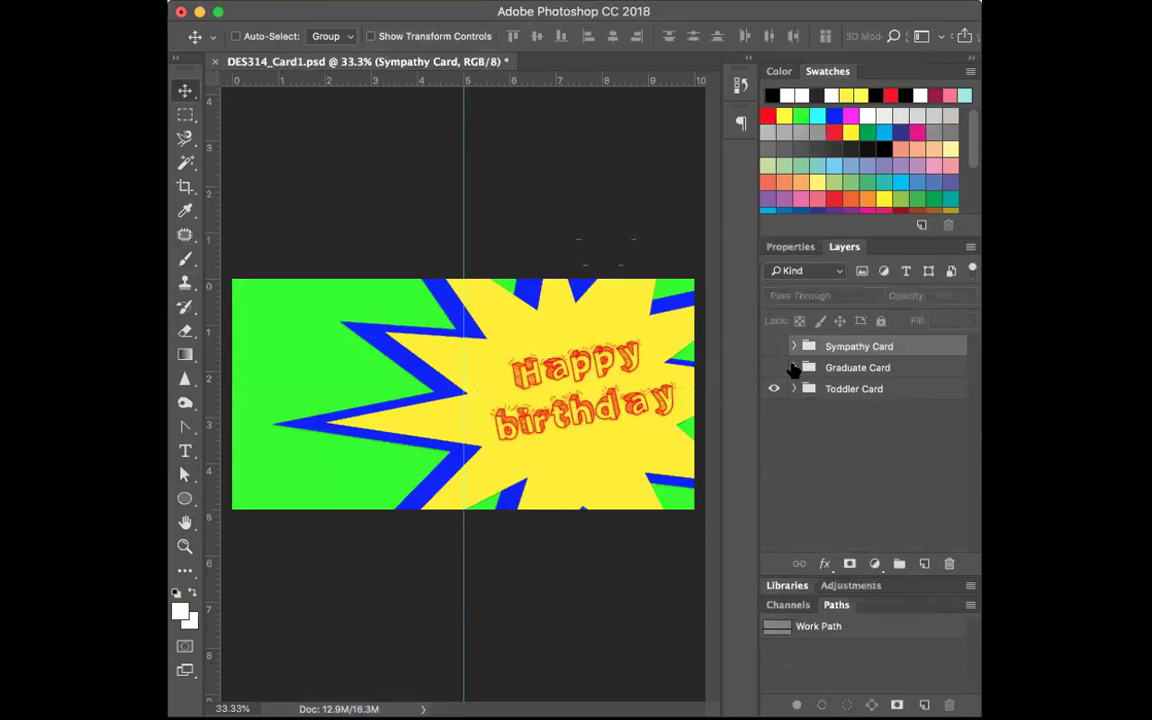
Step: Hide the Toddler Card group and preview the Graduate Card and Sympathy Card groups in turn
{"action": "left_click", "coordinate": [794, 368]}
{"action": "left_click", "coordinate": [794, 367]}
{"action": "left_click", "coordinate": [773, 389]}
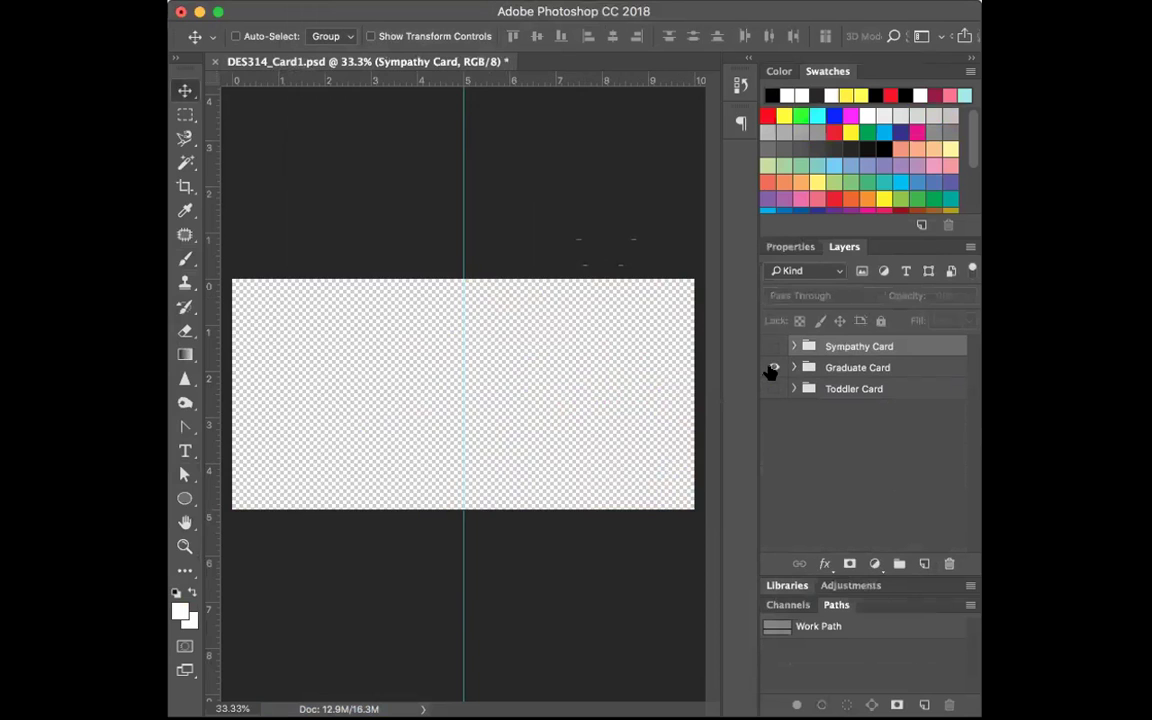
{"action": "left_click", "coordinate": [773, 368]}
{"action": "left_click", "coordinate": [773, 368]}
{"action": "left_click", "coordinate": [773, 347]}
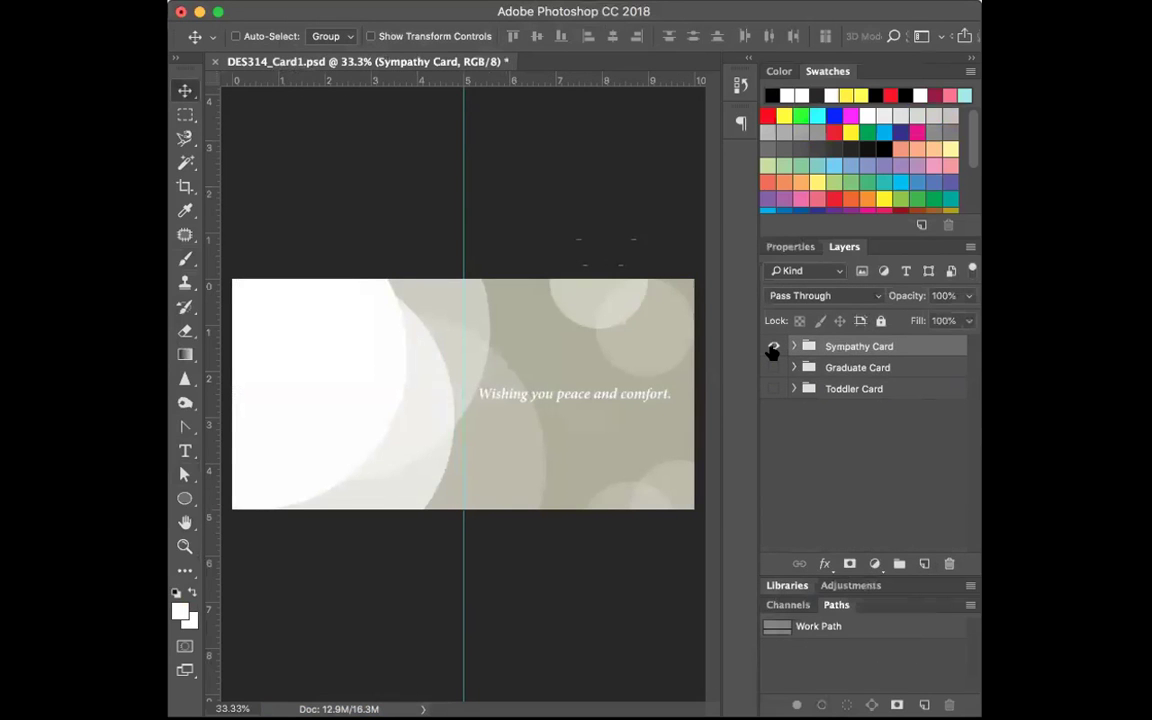
Step: Save the document with all three card groups hidden, then show the Sympathy Card group
{"action": "left_click", "coordinate": [773, 347]}
{"action": "key", "text": "super+s"}
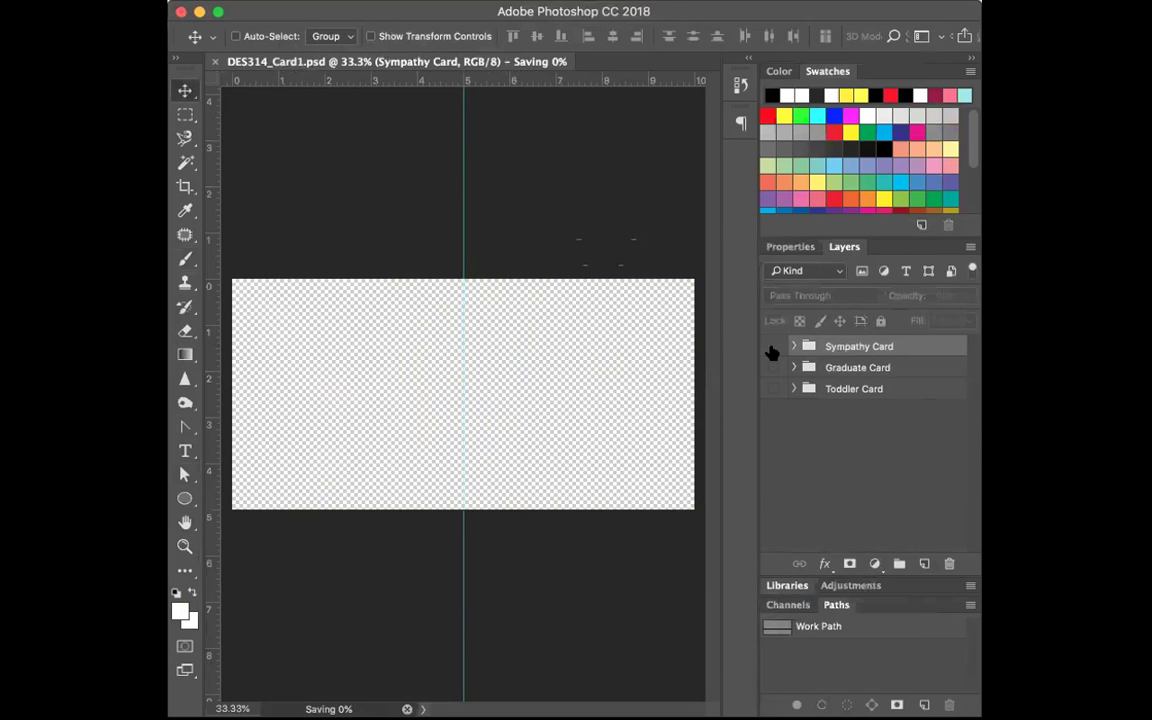
{"action": "left_click", "coordinate": [773, 347]}
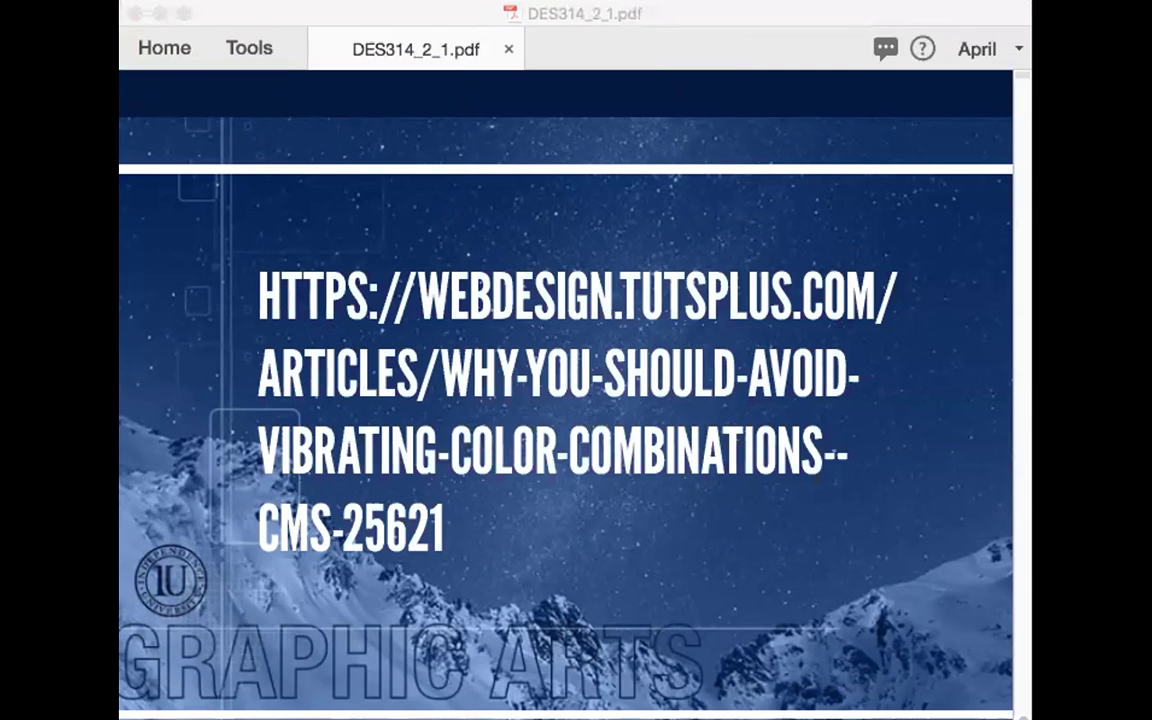
{"action": "left_click", "coordinate": [124, 84]}
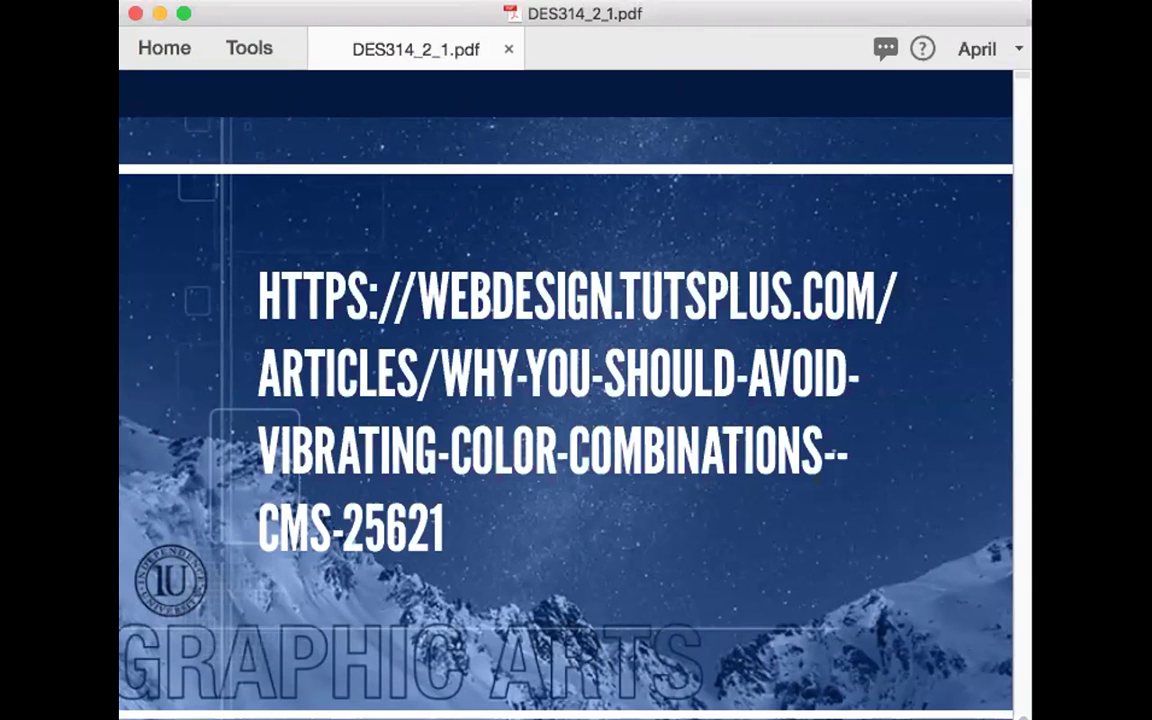